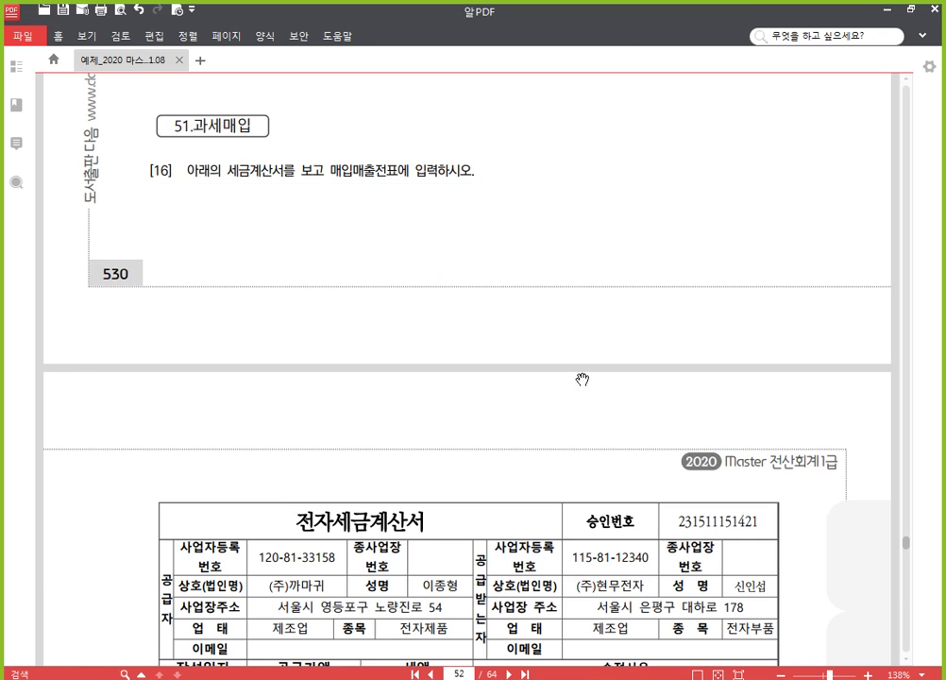
# Step: On page 53's tax invoice, highlight the title 전자세금계산서 and the buyer (주)현무전자 in yellow
pyautogui.moveTo(580, 381); pyautogui.dragTo(555, 222)
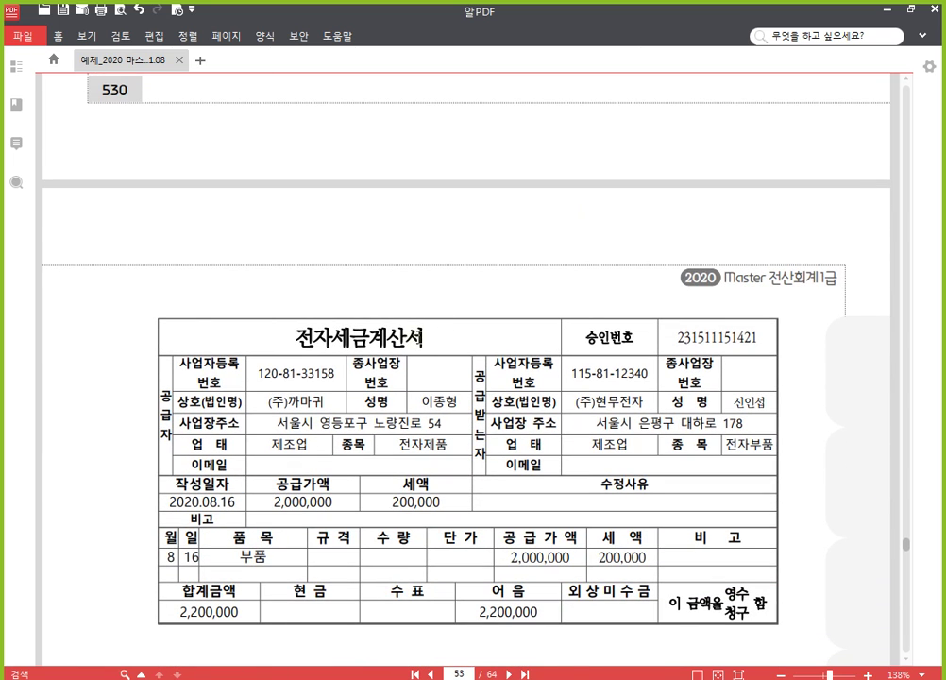
pyautogui.moveTo(424, 337); pyautogui.dragTo(294, 338)
pyautogui.click(322, 309)
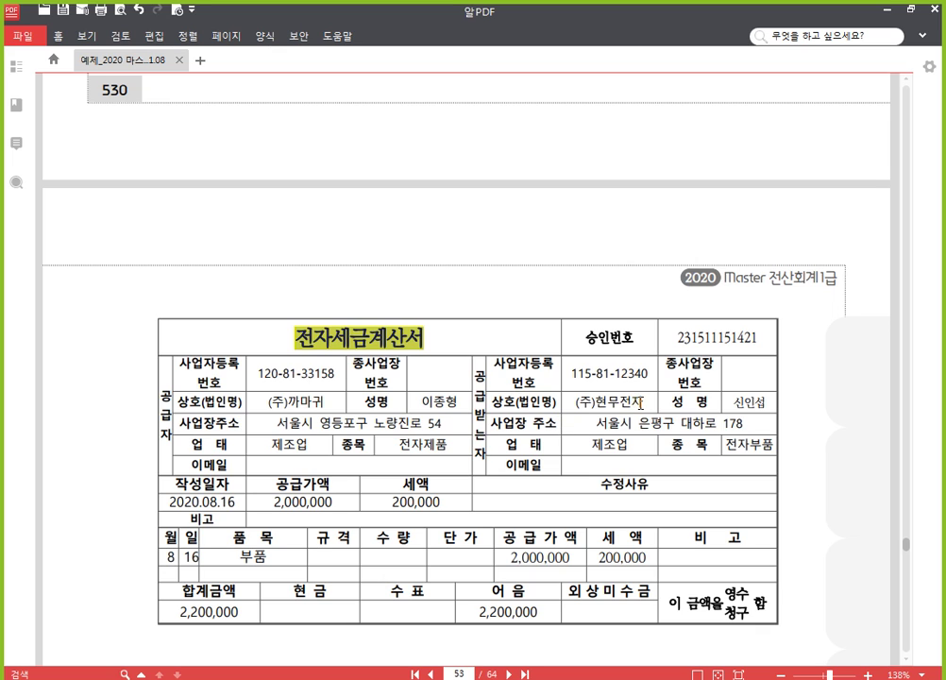
pyautogui.moveTo(640, 404); pyautogui.dragTo(576, 403)
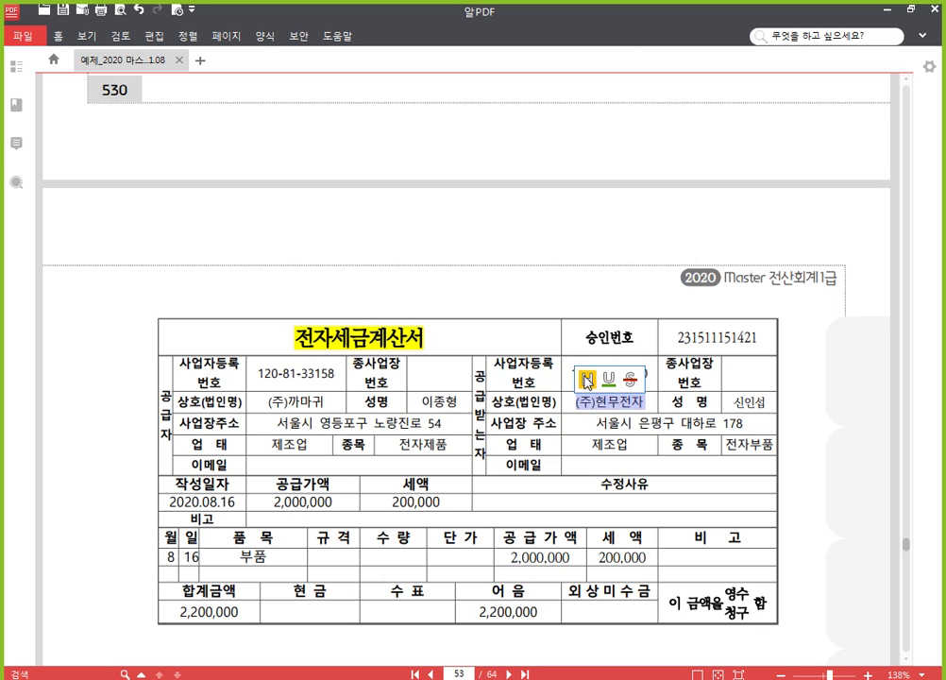
pyautogui.click(588, 380)
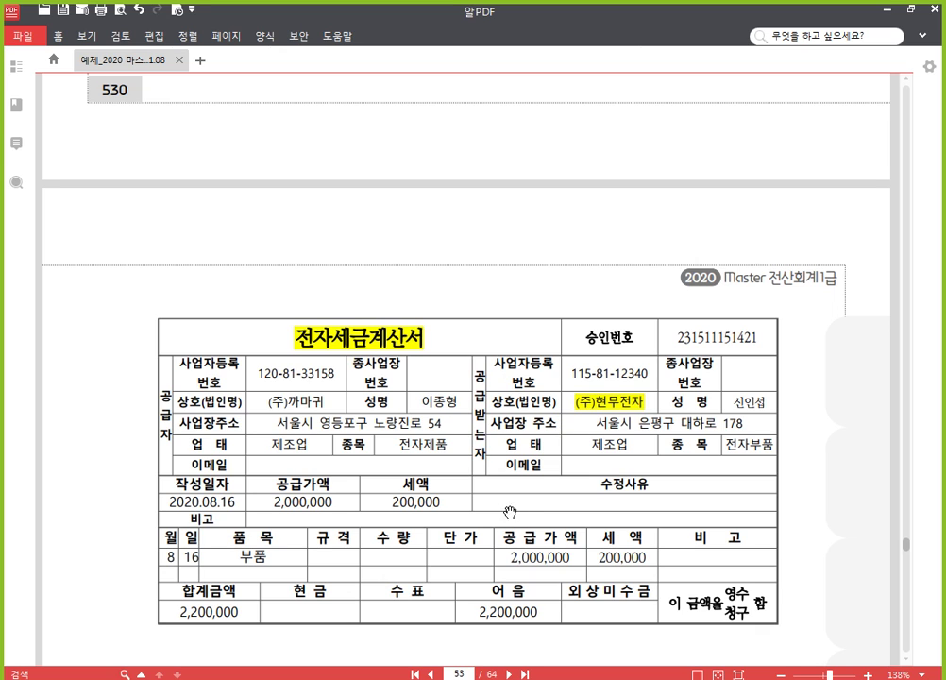
pyautogui.moveTo(507, 509); pyautogui.dragTo(507, 310)
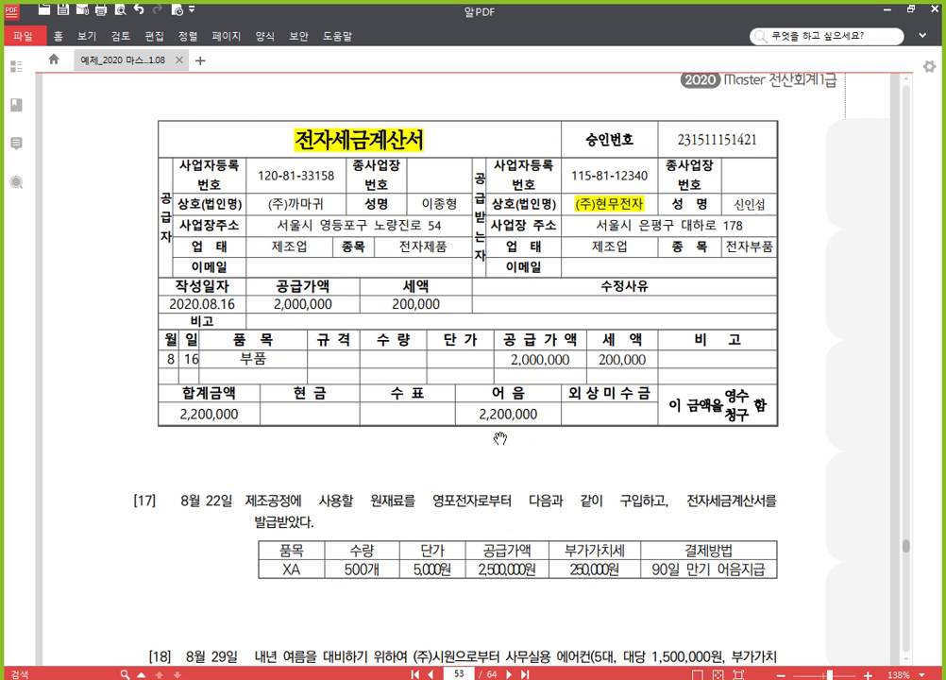
pyautogui.moveTo(494, 678)
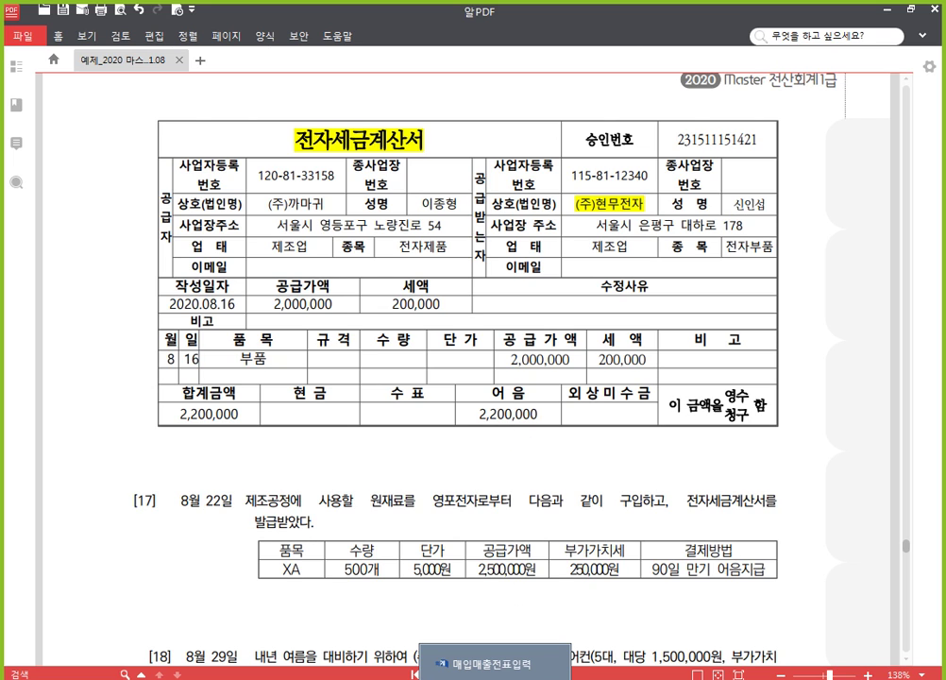
# Step: In 매입매출전표입력, replace the old day 14 with 16 and start a new voucher row
pyautogui.click(495, 663)
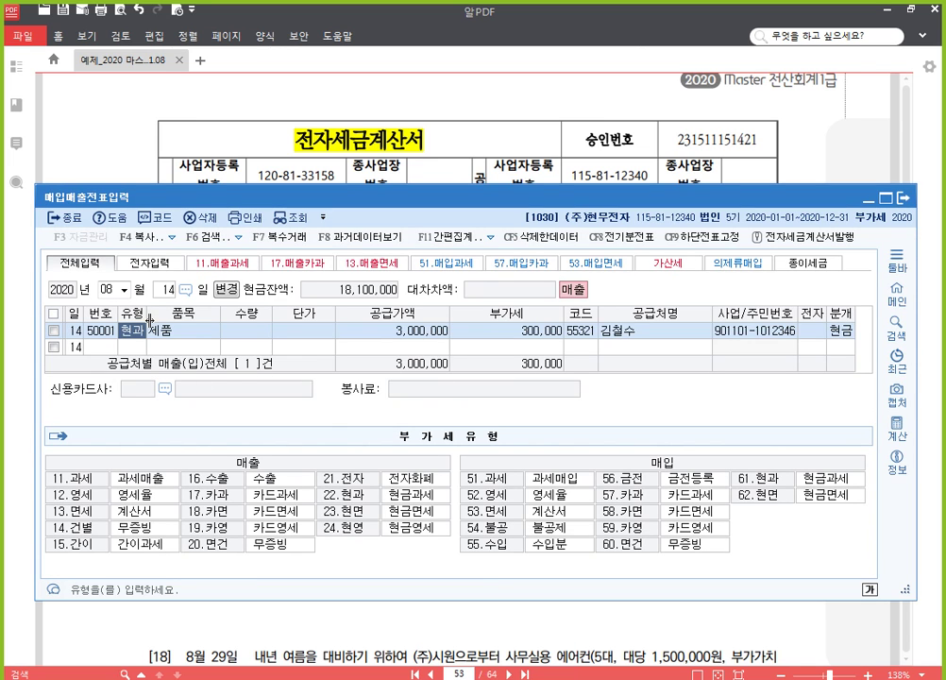
pyautogui.click(295, 110)
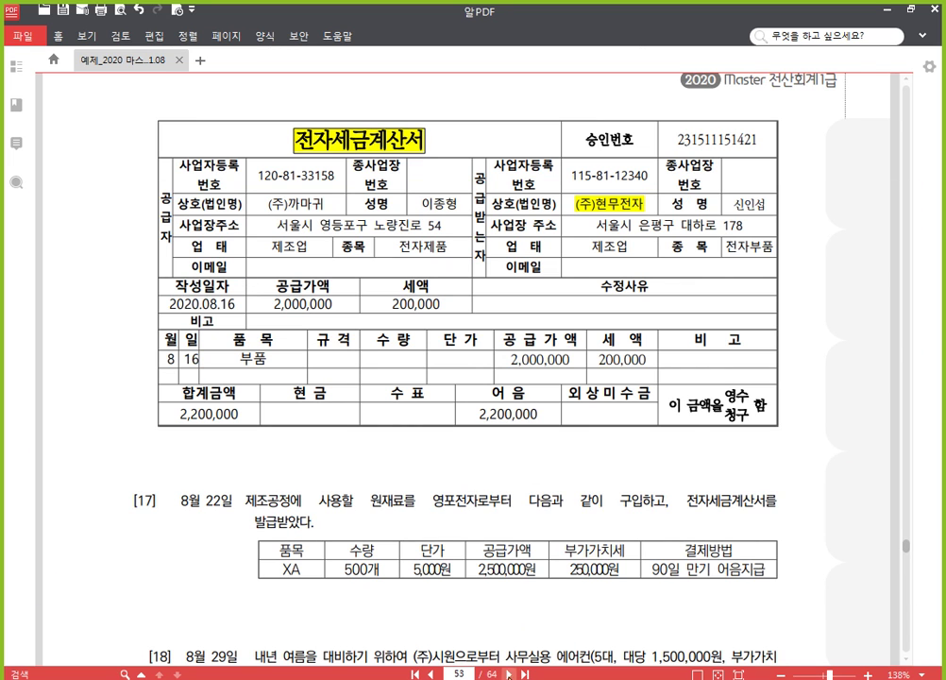
pyautogui.click(503, 678)
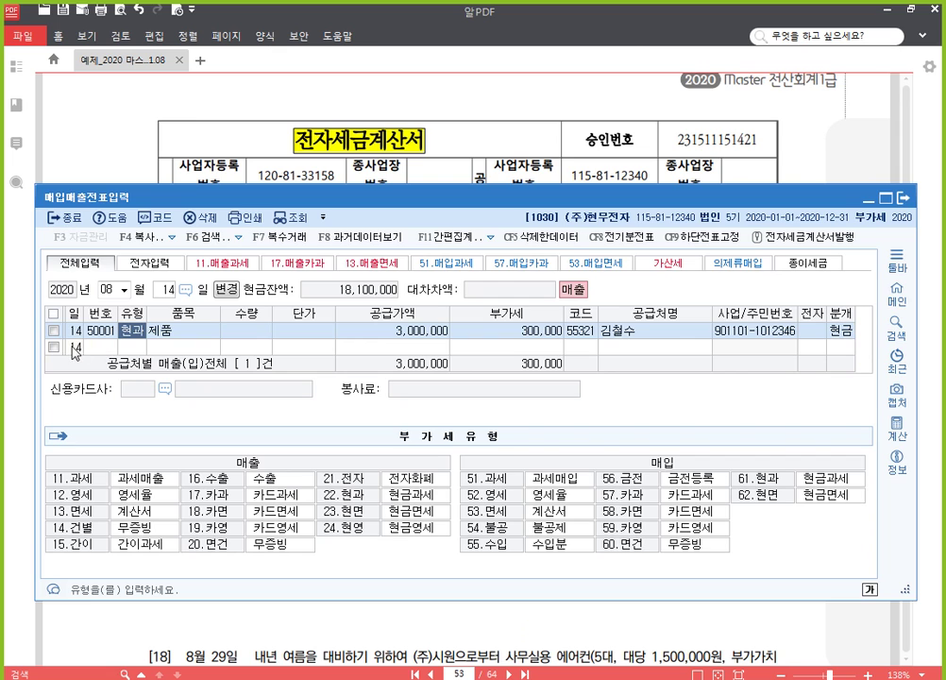
pyautogui.click(168, 290)
pyautogui.press('BackSpace')
pyautogui.press('Return')
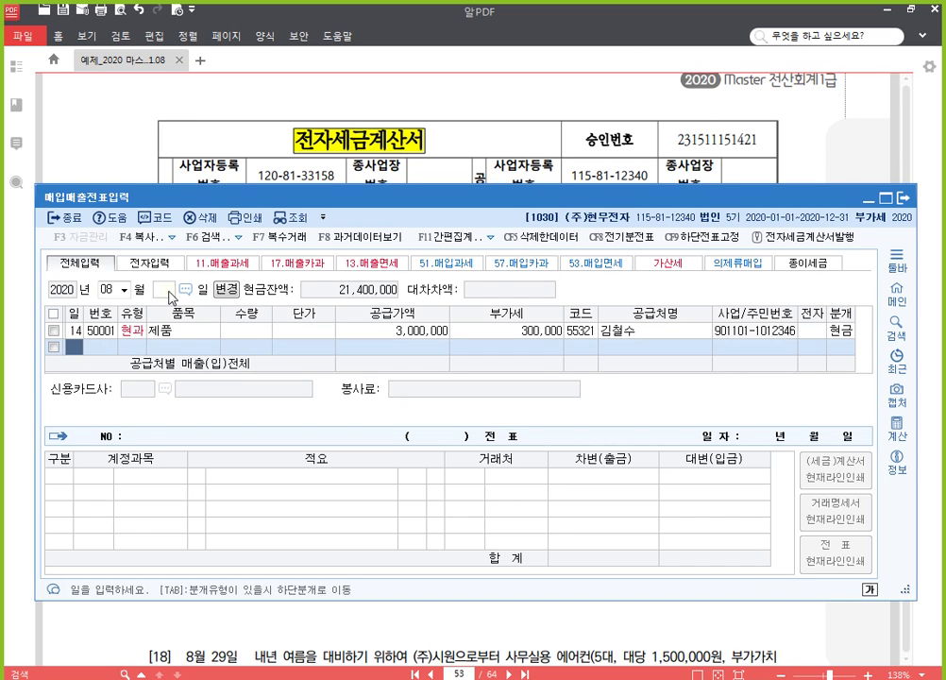
pyautogui.write('16')
pyautogui.press('Return')
# Step: Enter a type 51 taxable purchase of 부품 with a 2,000,000 supply amount
pyautogui.write('51')
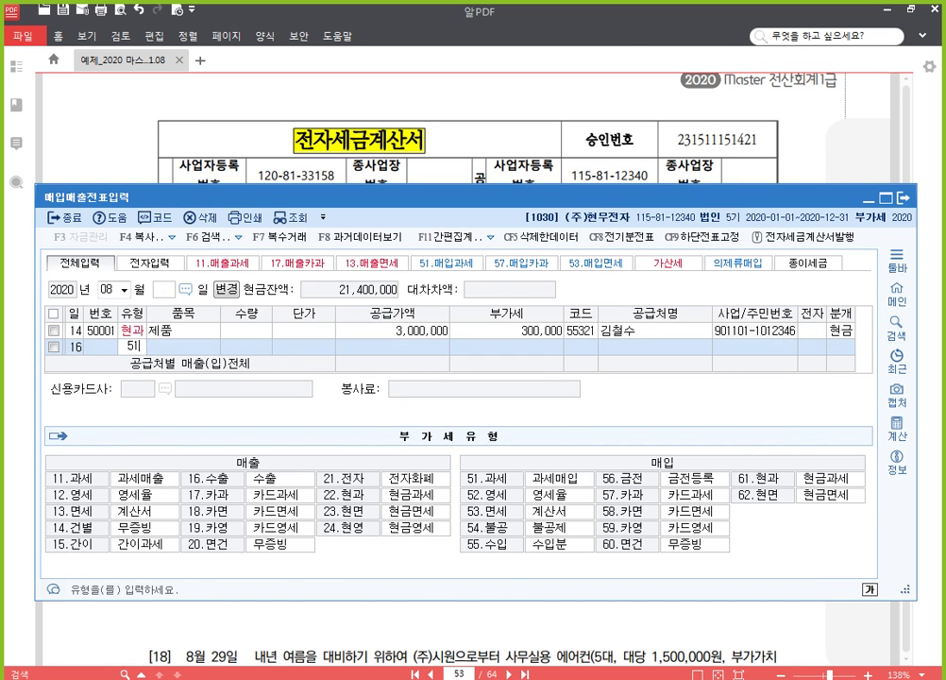
pyautogui.press('Return')
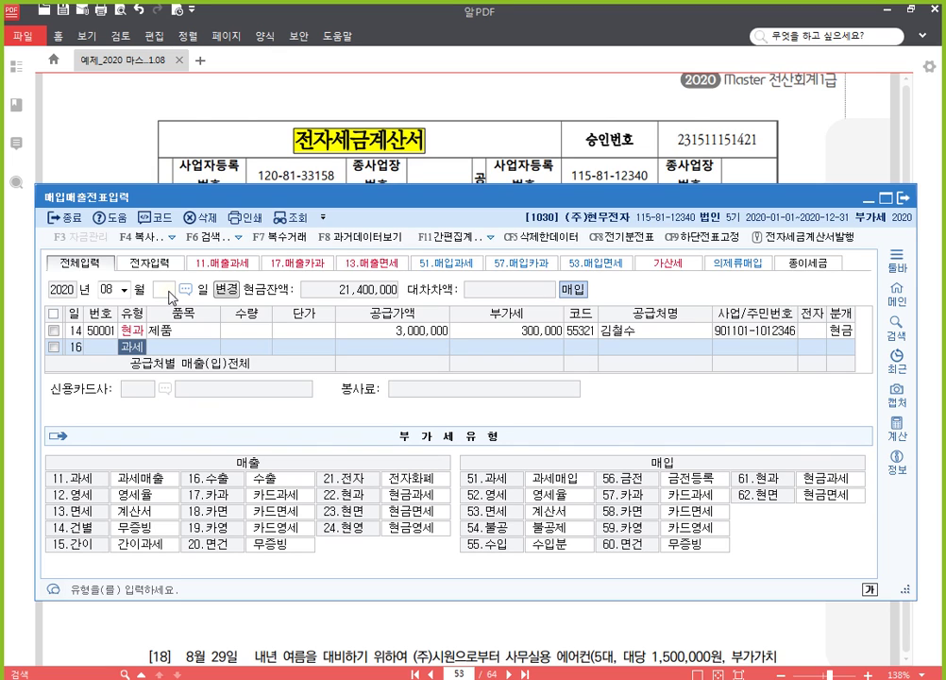
pyautogui.press('Return')
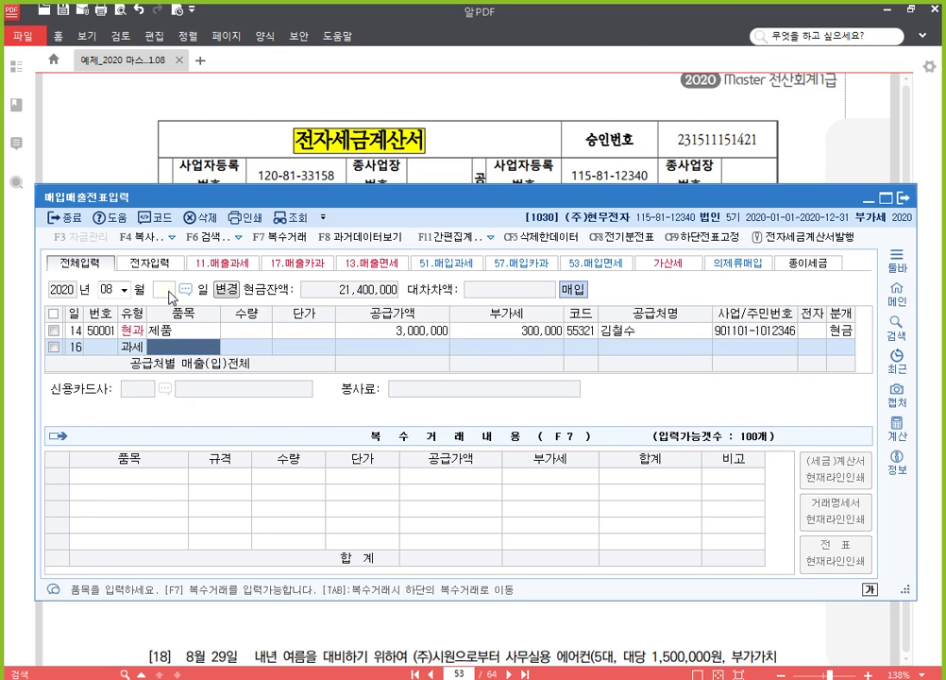
pyautogui.write('부품')
pyautogui.press('Return')
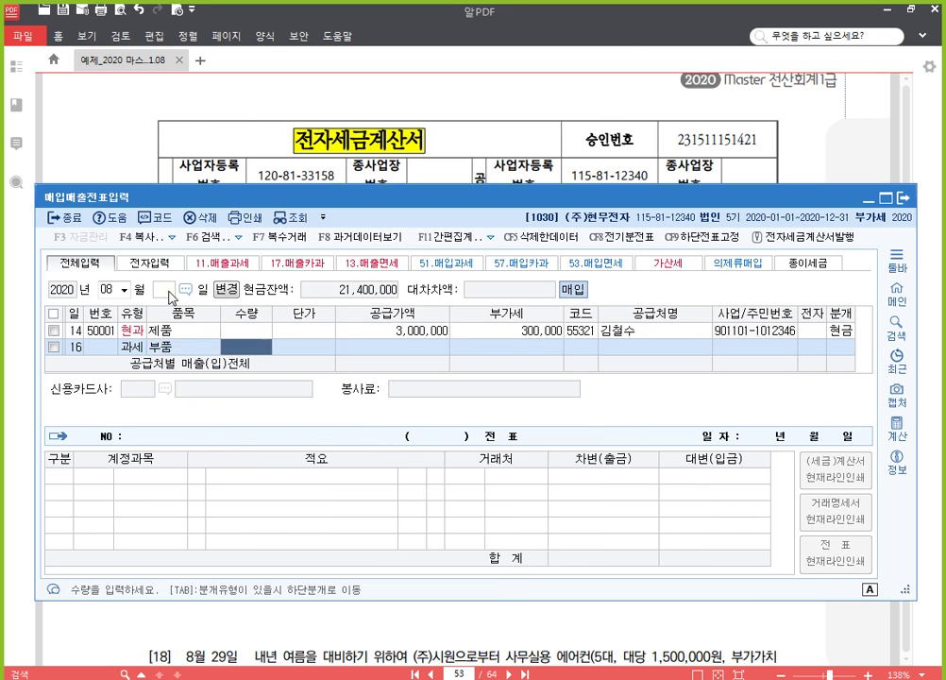
pyautogui.press('Return')
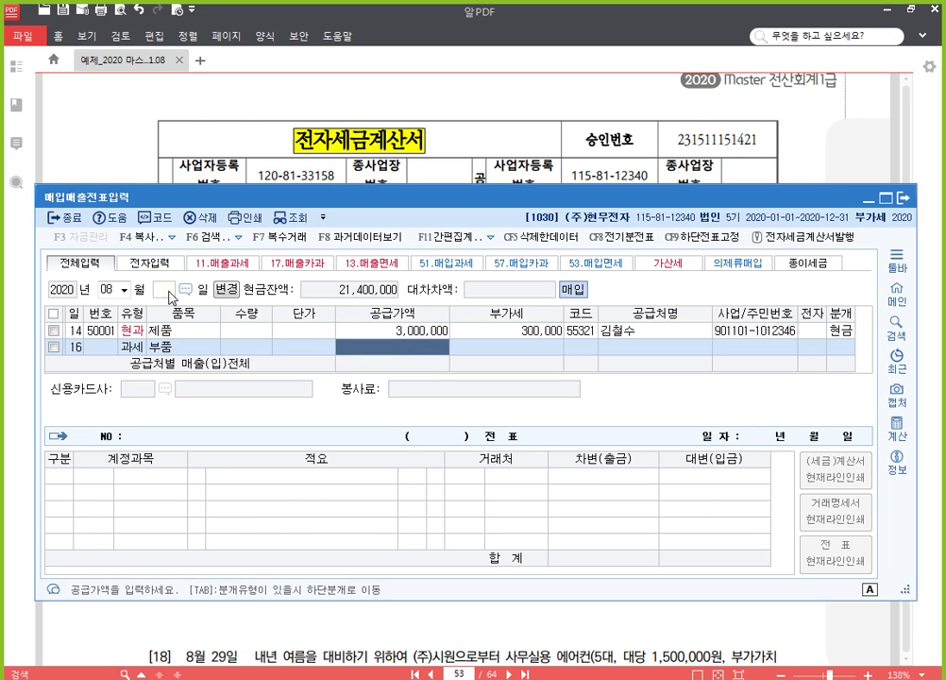
pyautogui.write('2000000')
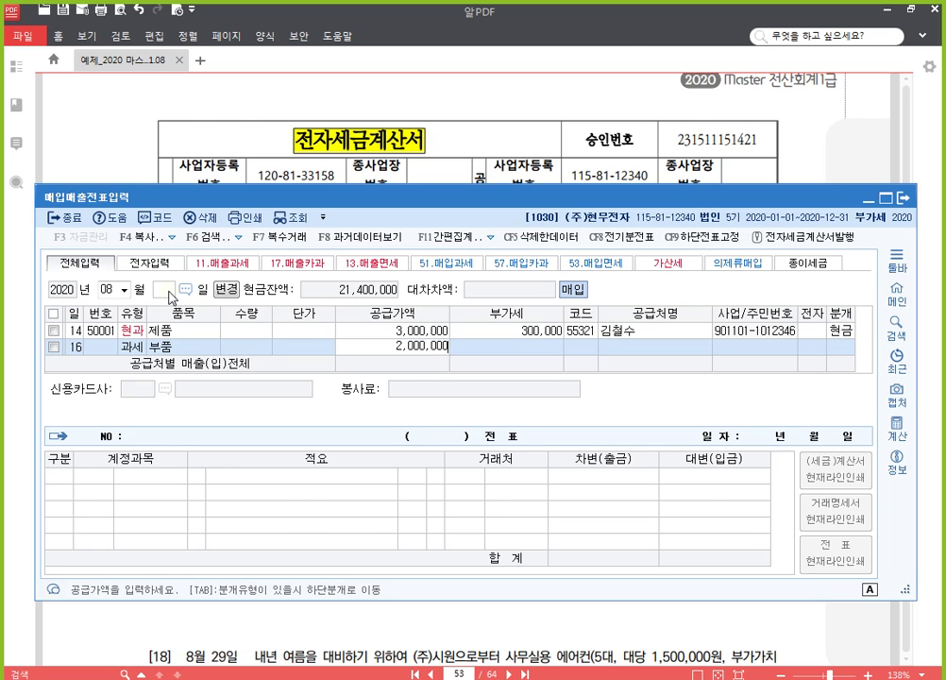
pyautogui.press('Return')
pyautogui.press('Return')
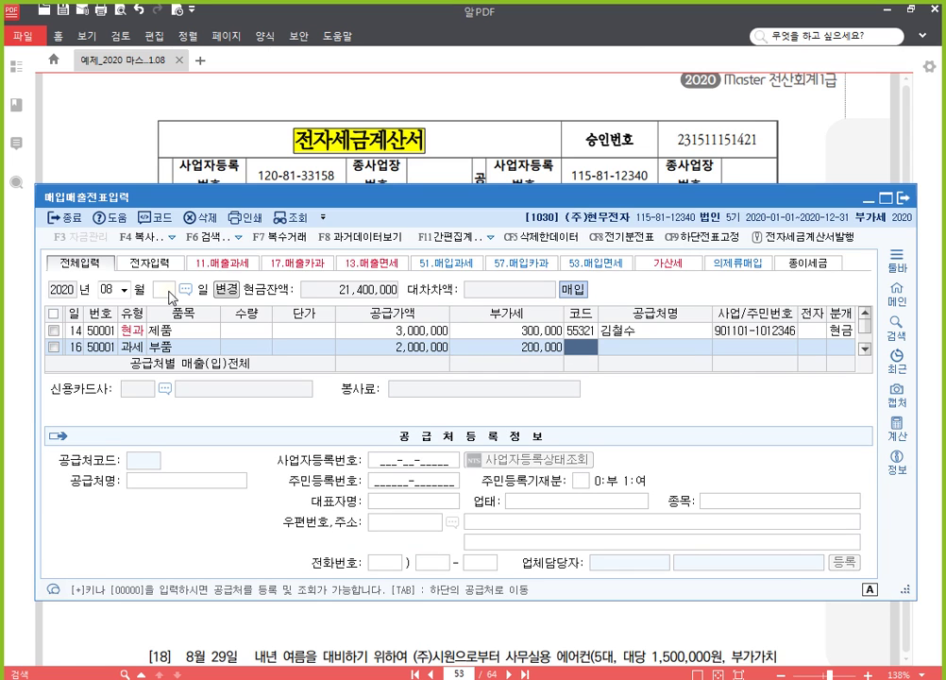
# Step: Set the supplier to (주)까마귀 and mark the invoice as electronic (1)
pyautogui.write('까매')
pyautogui.press('Return')
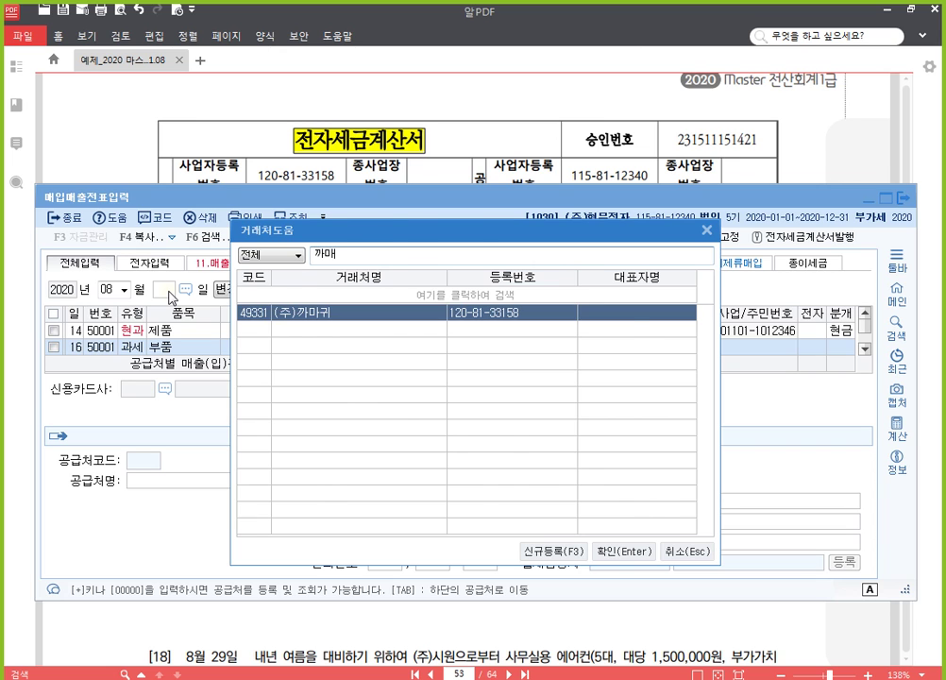
pyautogui.press('Return')
pyautogui.press('Return')
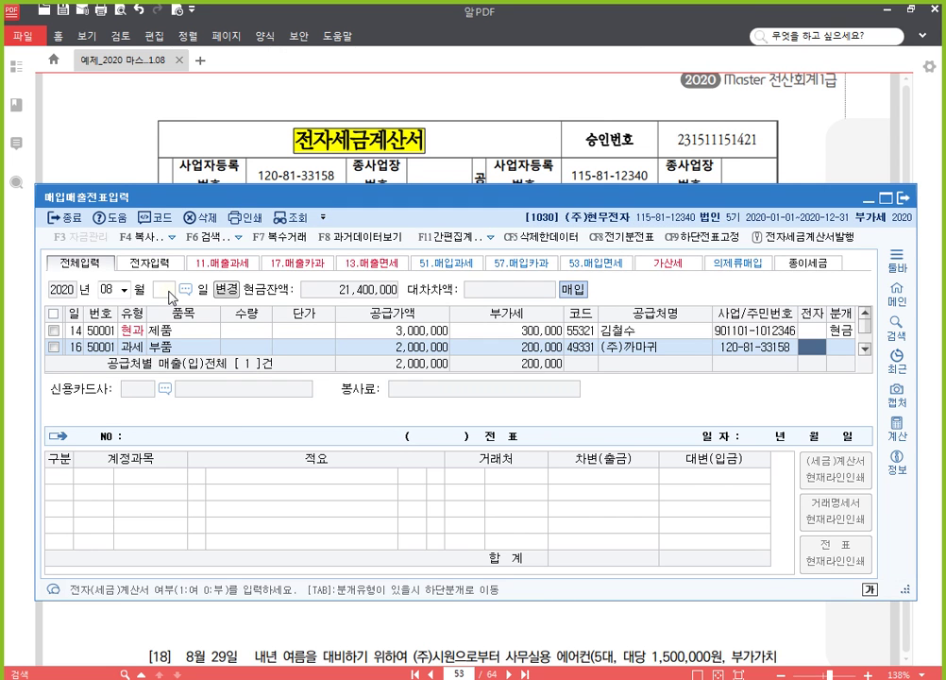
pyautogui.press('1')
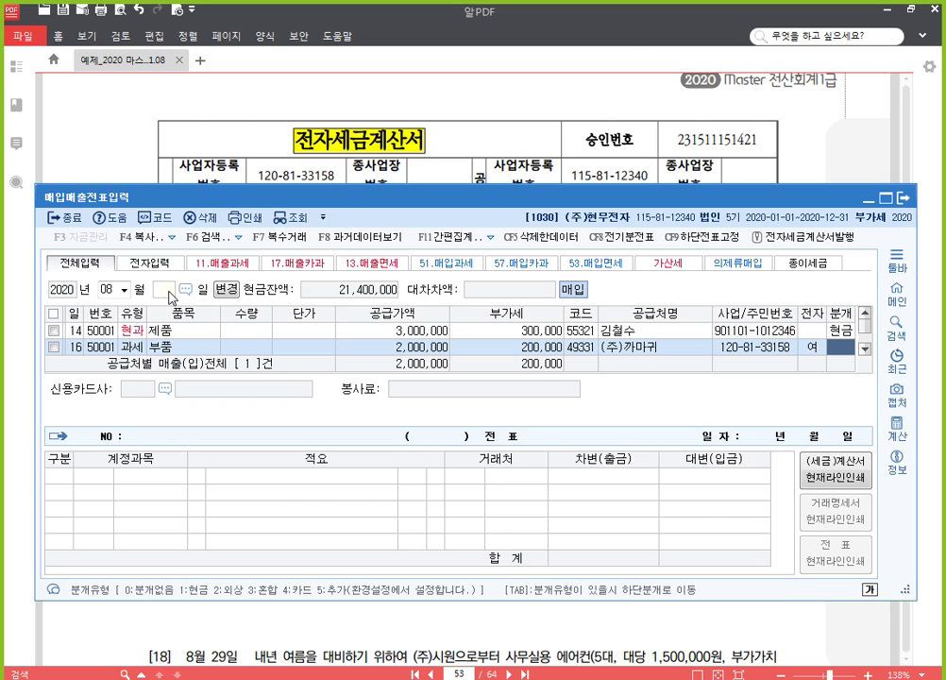
# Step: Make the Aug 16 journal mixed (3) and credit 0252 지급어음 2,200,000 to balance it
pyautogui.press('3')
pyautogui.press('Return')
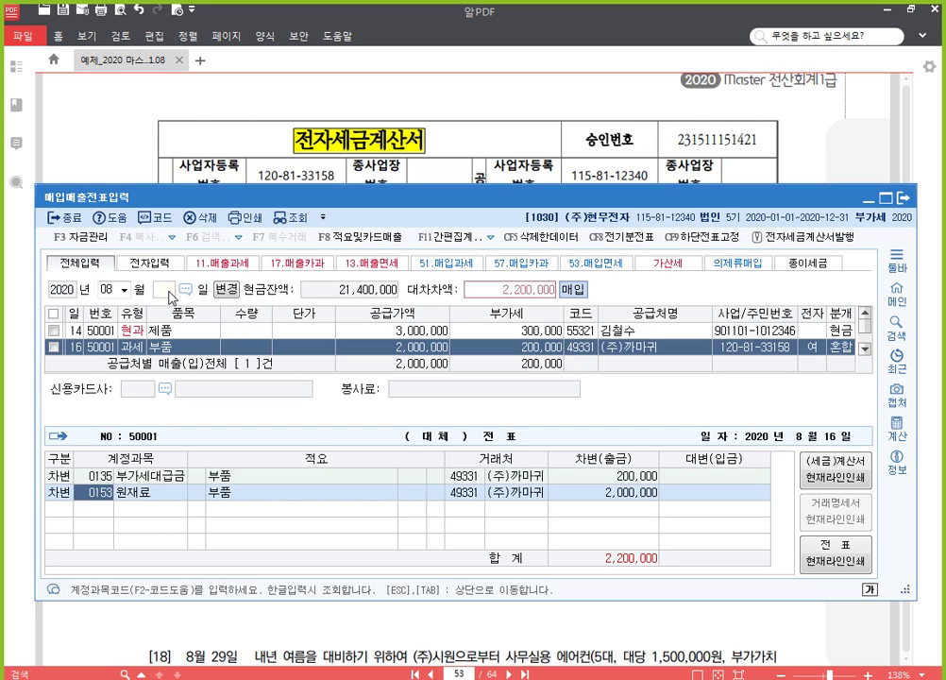
pyautogui.press('Return')
pyautogui.write('4')
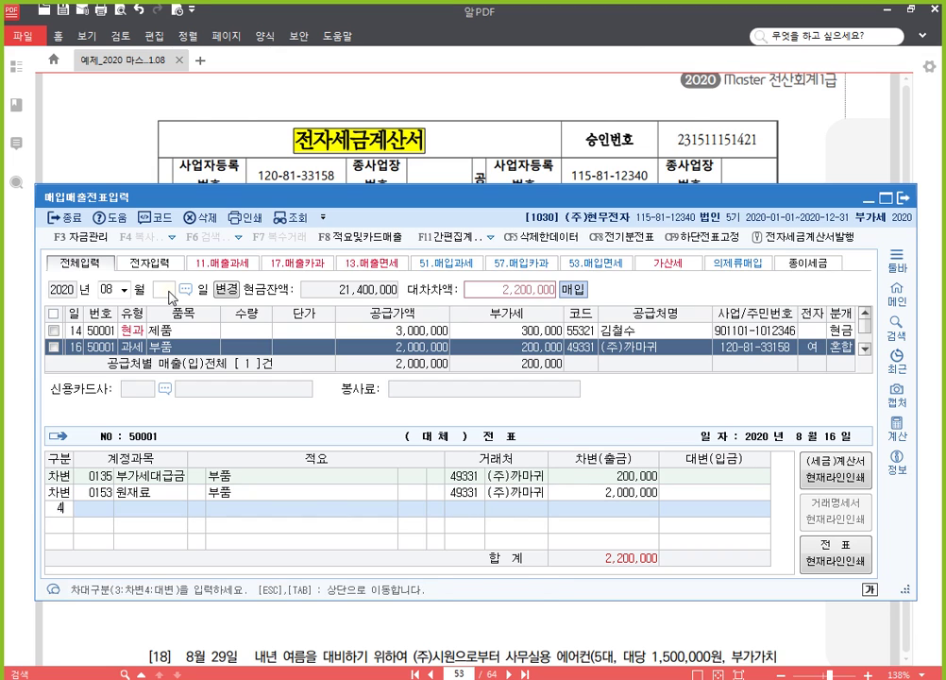
pyautogui.press('Return')
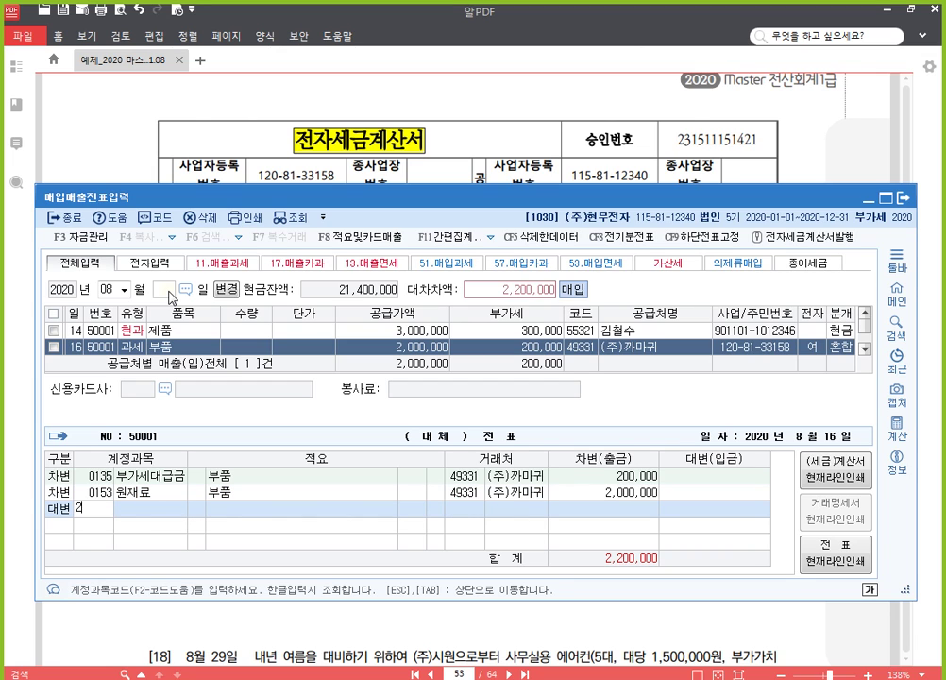
pyautogui.write('252')
pyautogui.press('Return')
pyautogui.press('Return')
pyautogui.press('Return')
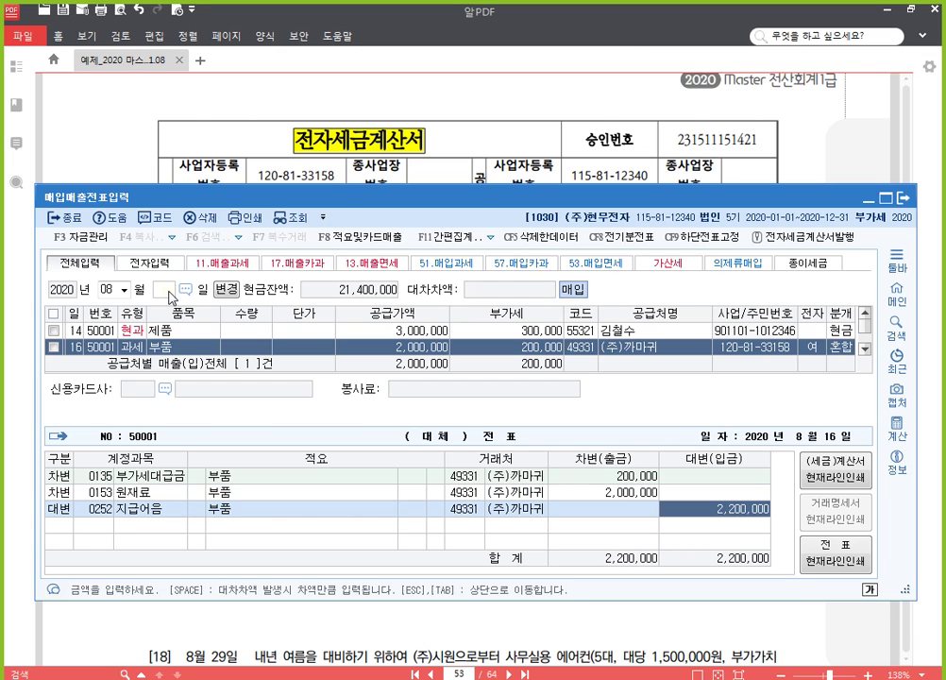
pyautogui.press('Return')
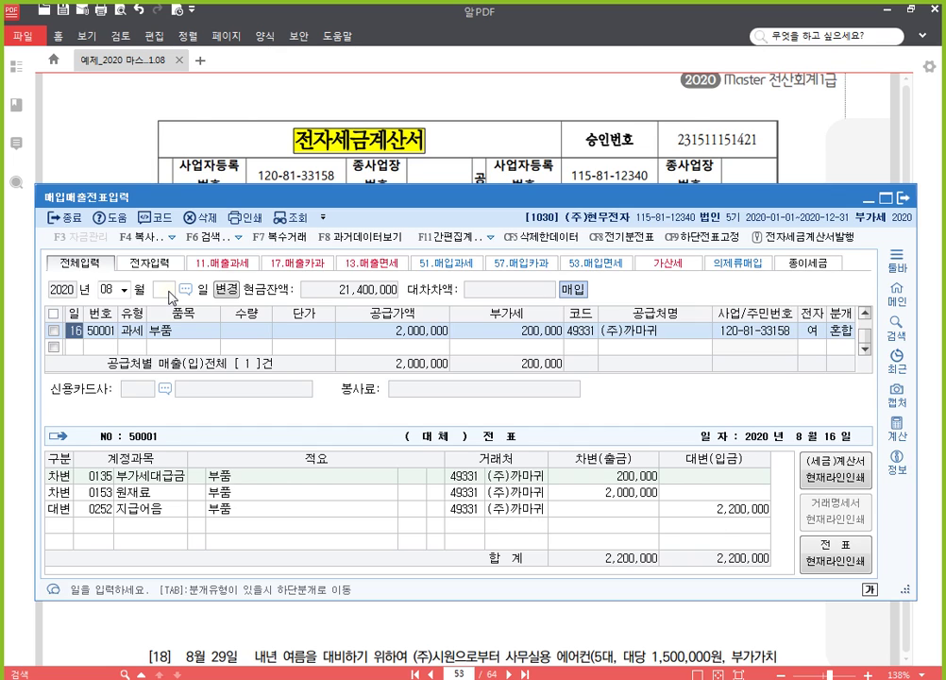
pyautogui.click(544, 645)
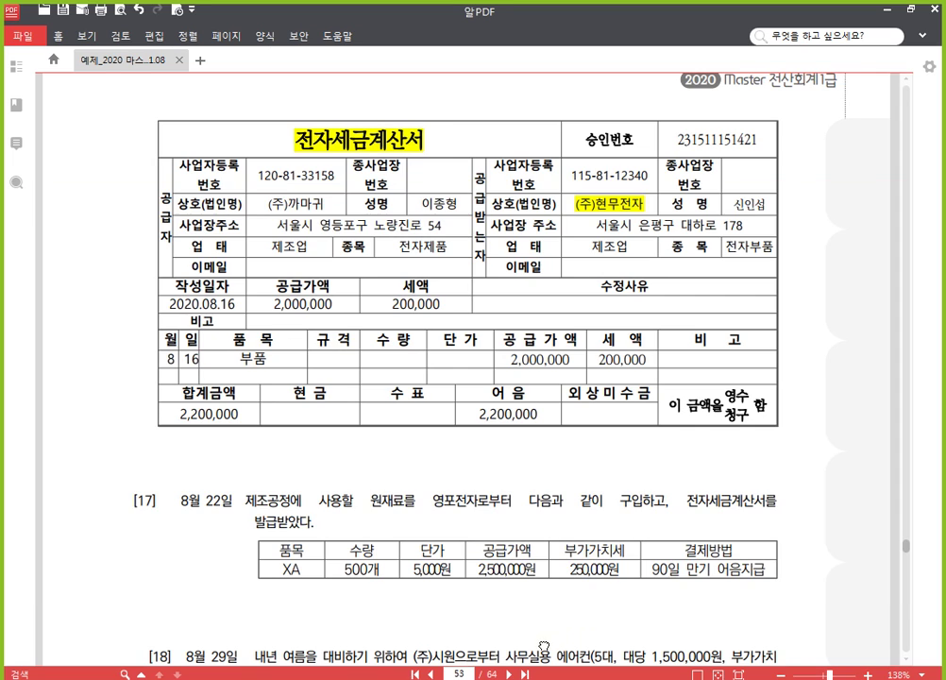
# Step: In item [17], highlight 전자세금계산서를 발급받았다 in yellow and underline 원재료
pyautogui.scroll(-6, 415, 472)
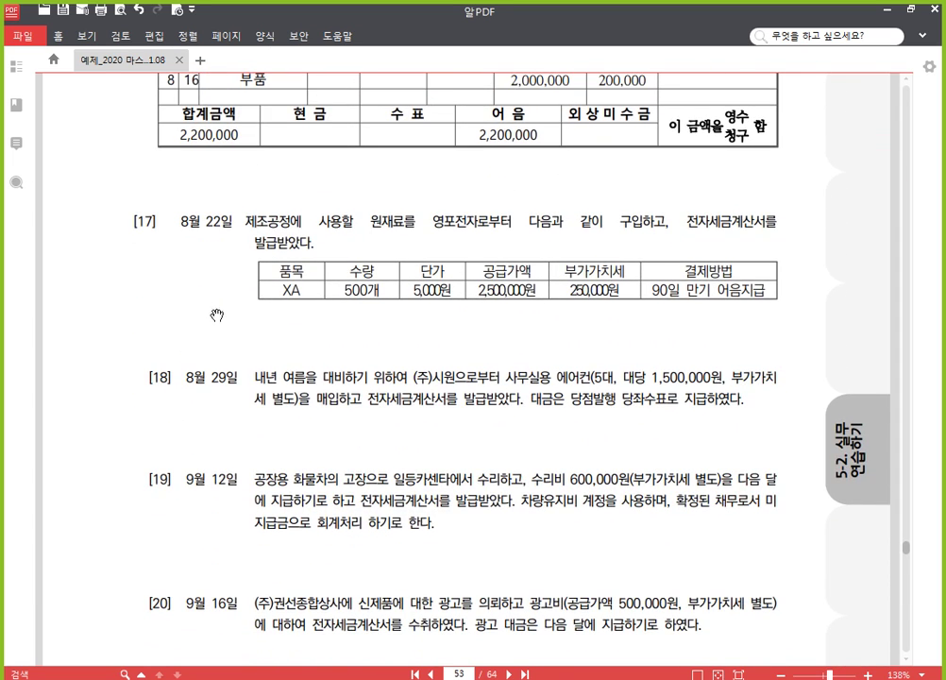
pyautogui.scroll(-1, 217, 292)
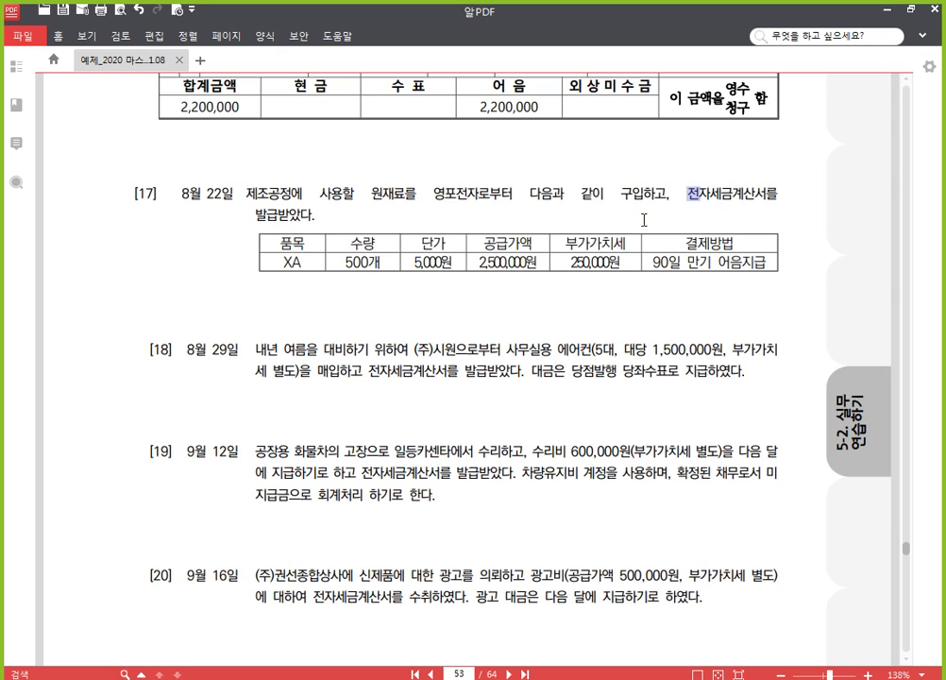
pyautogui.moveTo(691, 194); pyautogui.dragTo(316, 215)
pyautogui.click(413, 205)
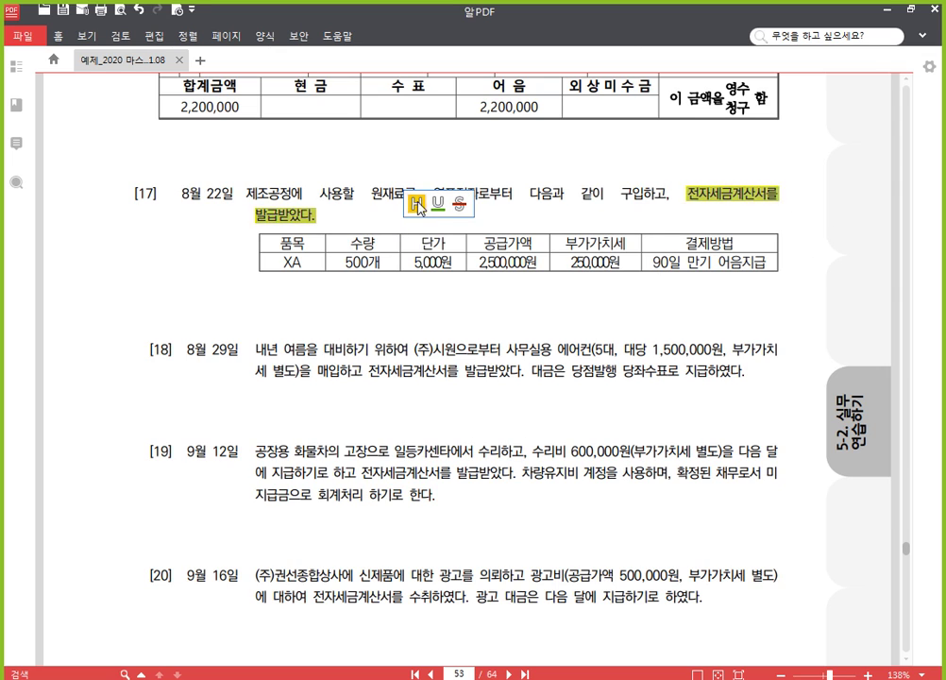
pyautogui.moveTo(371, 193); pyautogui.dragTo(409, 196)
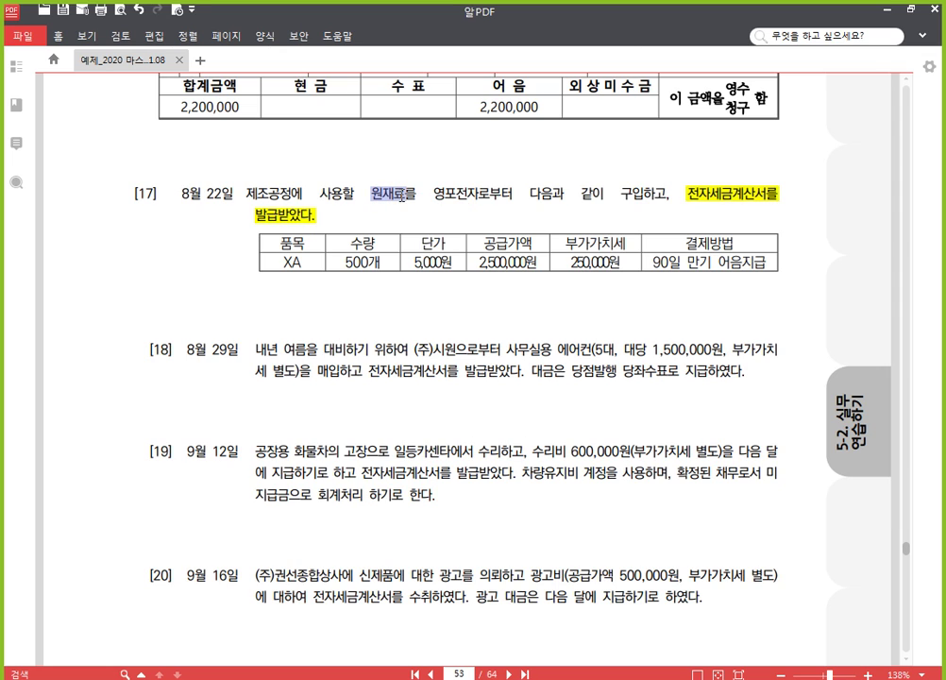
pyautogui.click(445, 176)
pyautogui.click(520, 224)
pyautogui.moveTo(481, 427); pyautogui.dragTo(499, 333)
pyautogui.click(494, 678)
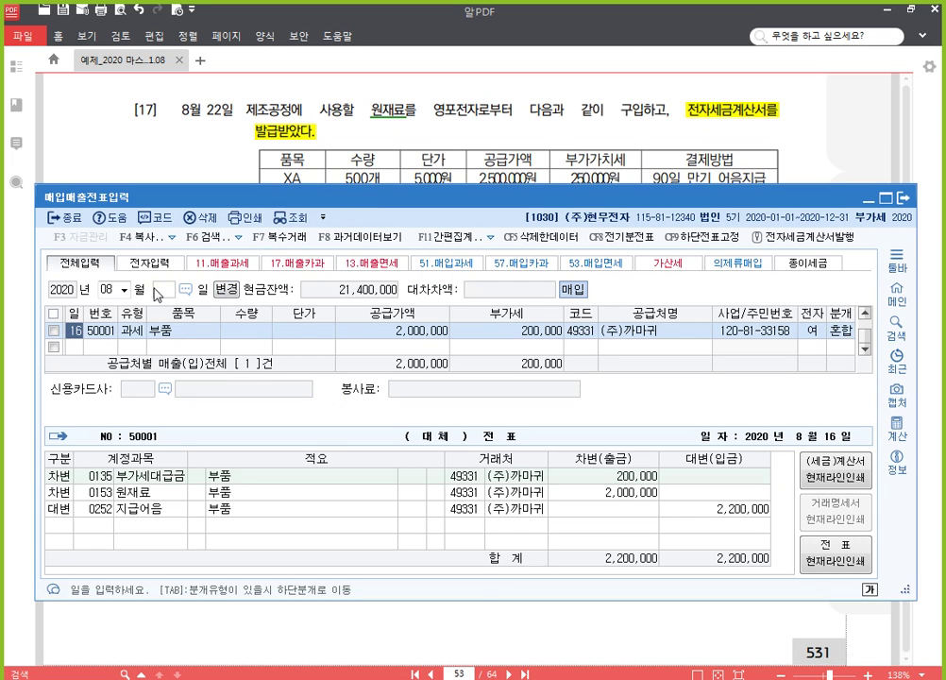
# Step: Add an Aug 22 type 51 purchase row for item XA, quantity 500 at 5,000
pyautogui.click(73, 348)
pyautogui.write('22')
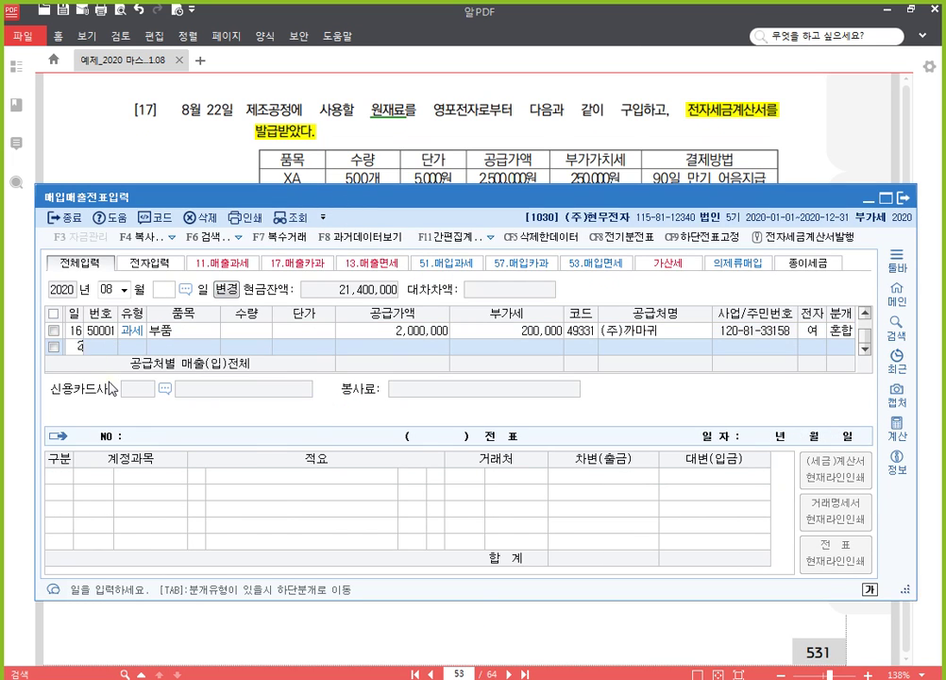
pyautogui.press('Return')
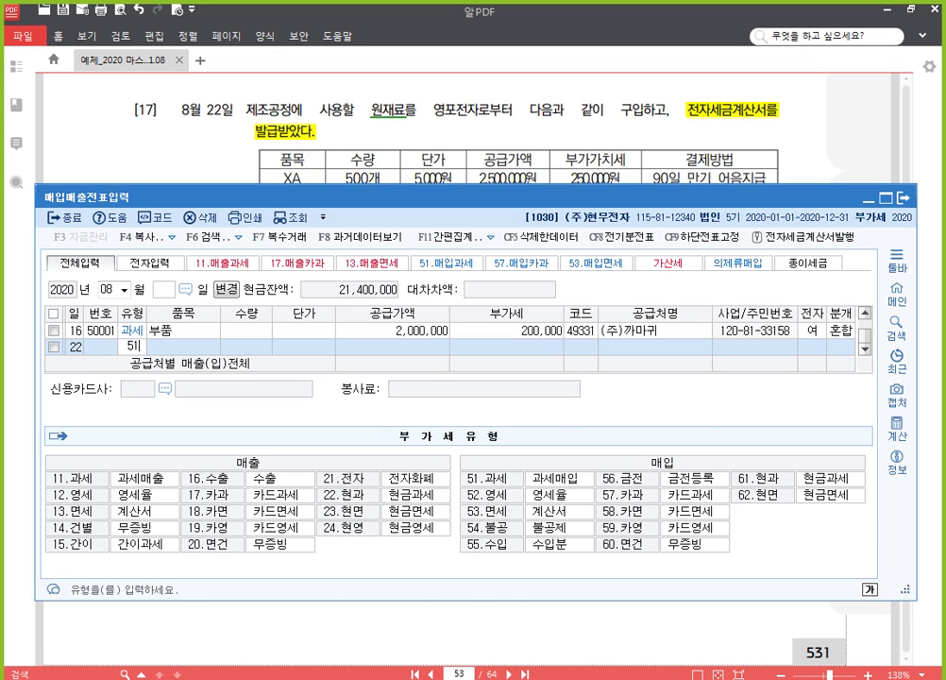
pyautogui.write('51')
pyautogui.press('Return')
pyautogui.write('XA')
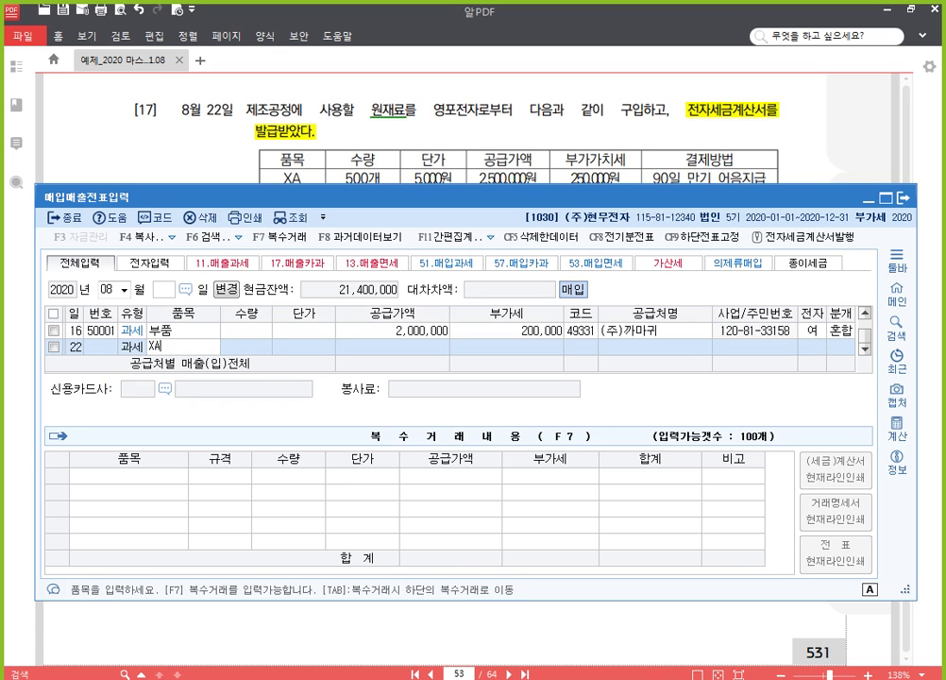
pyautogui.press('Return')
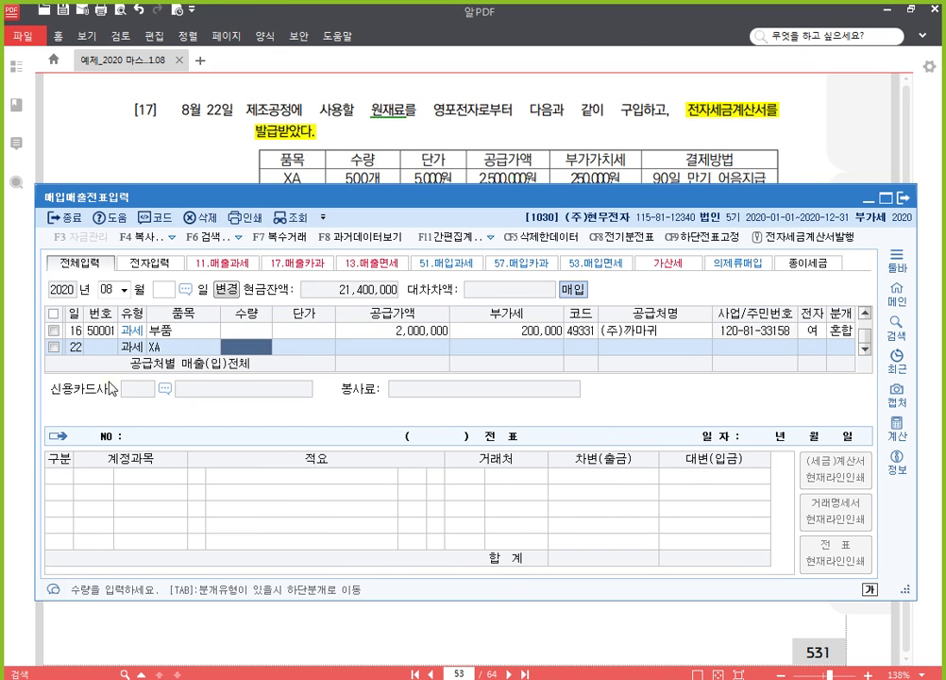
pyautogui.write('5')
pyautogui.press('Return')
pyautogui.write('5000')
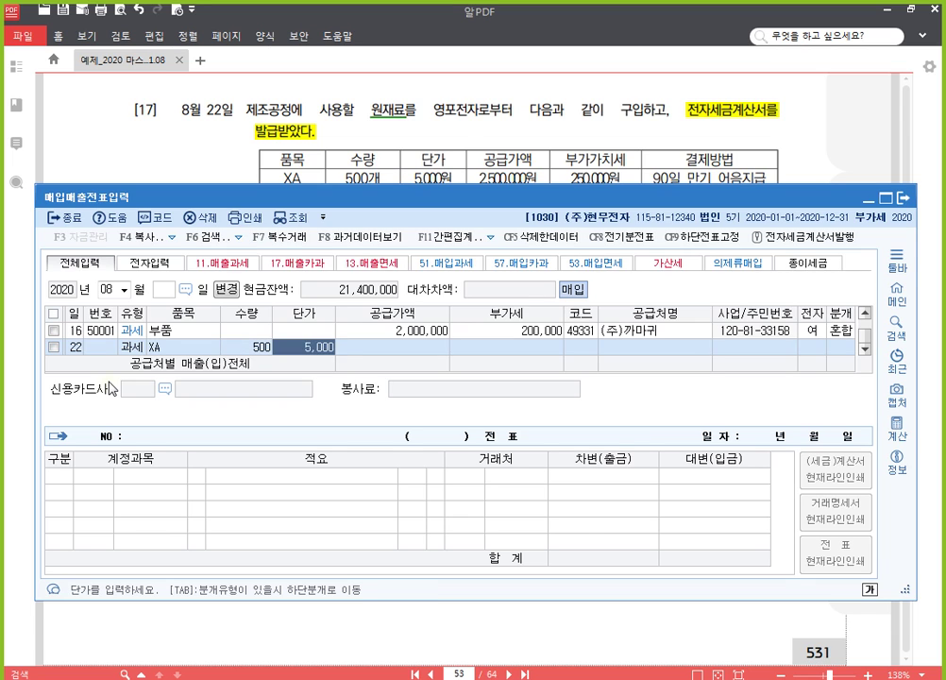
pyautogui.press('Return')
pyautogui.press('Return')
pyautogui.press('Return')
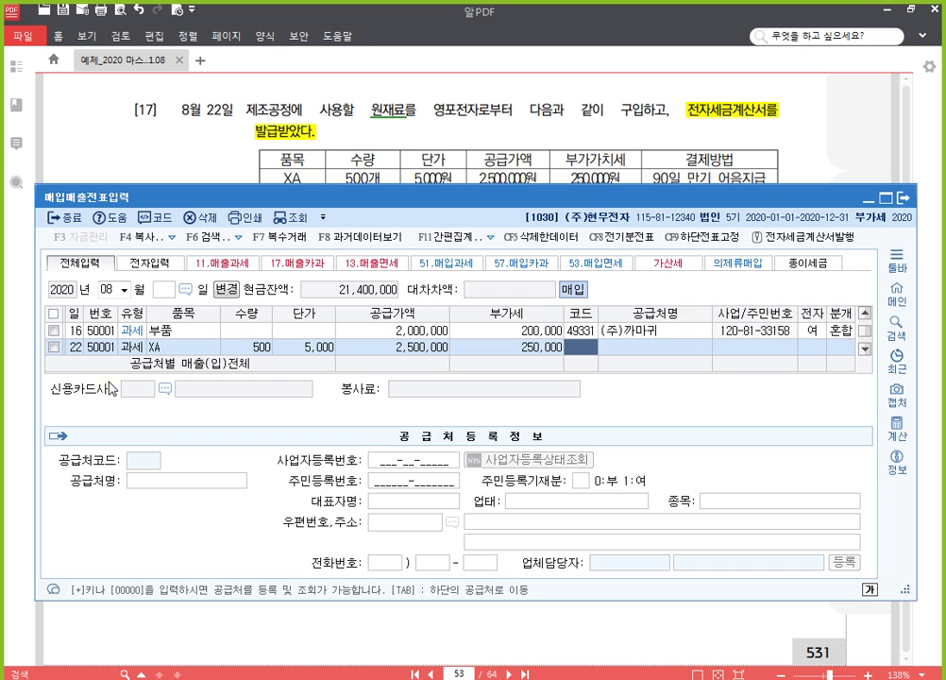
# Step: Set the supplier to 영포전자 and mark the tax invoice as electronic (1)
pyautogui.write('영')
pyautogui.press('Return')
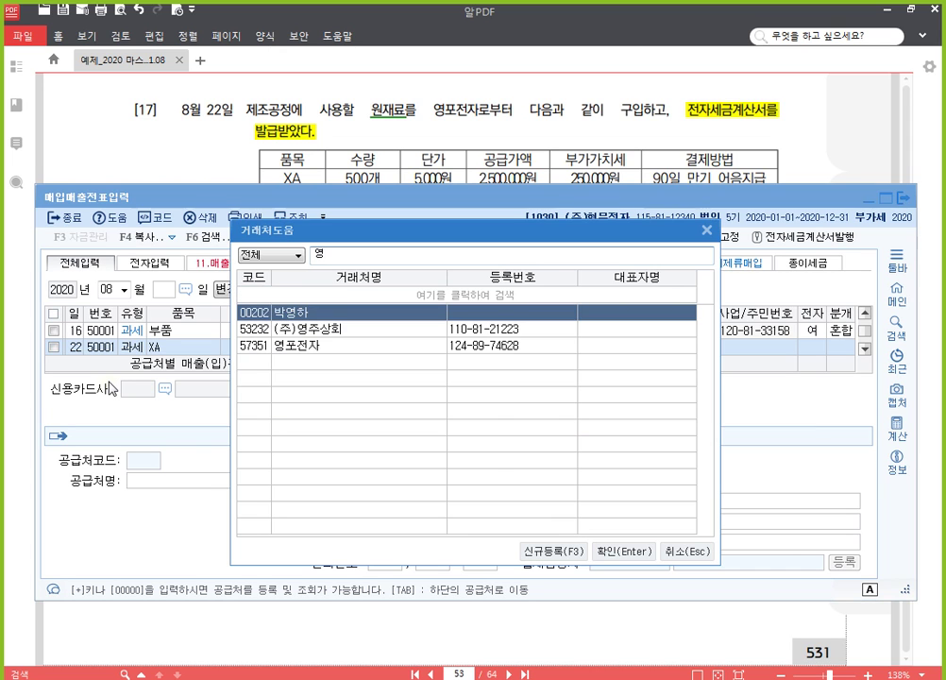
pyautogui.press('Down')
pyautogui.press('Down')
pyautogui.press('Return')
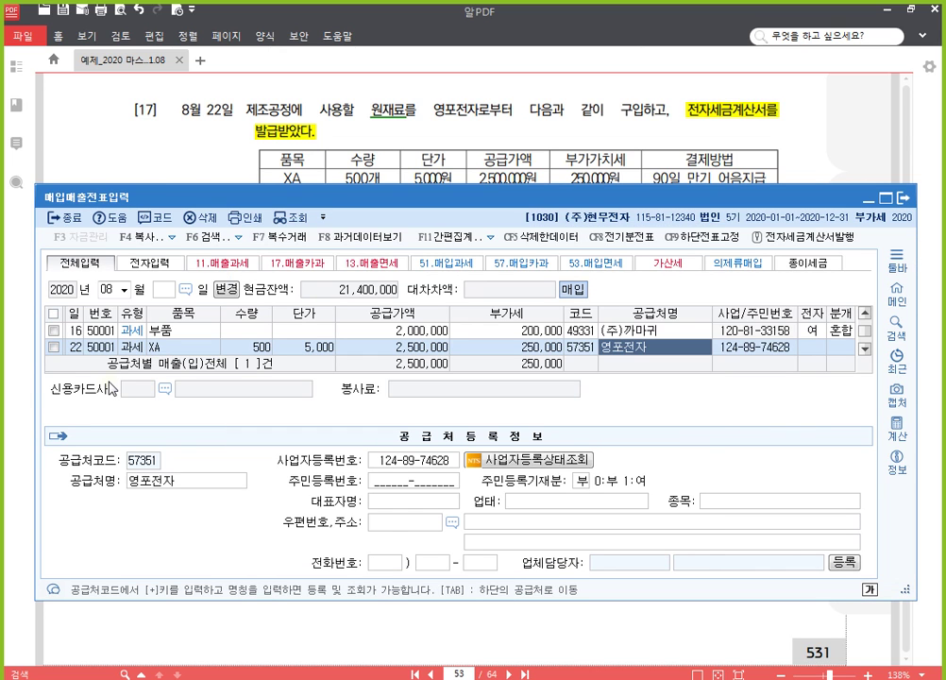
pyautogui.press('Return')
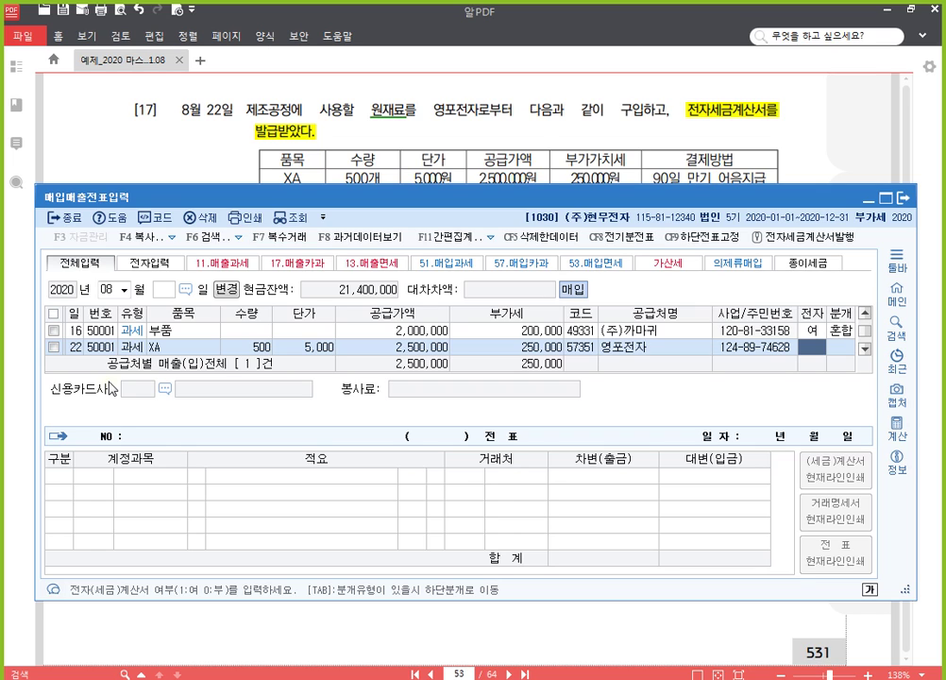
pyautogui.write('1')
pyautogui.press('Return')
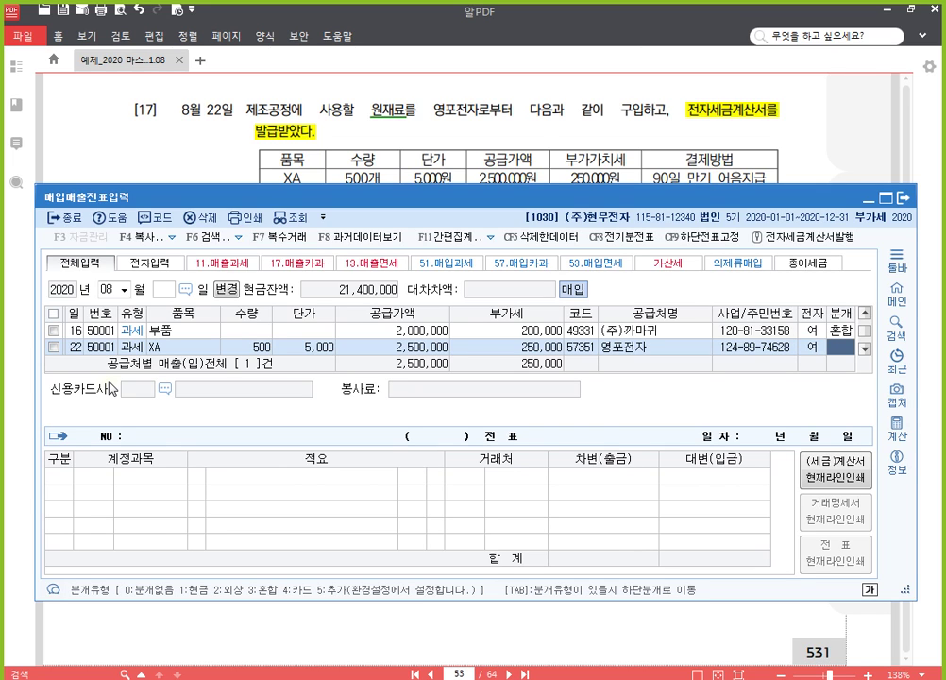
# Step: Use a mixed (3) journal and credit 0252 지급어음 2,750,000 to finish the voucher
pyautogui.write('3')
pyautogui.press('Return')
pyautogui.press('Return')
pyautogui.press('Return')
pyautogui.press('Return')
pyautogui.press('Return')
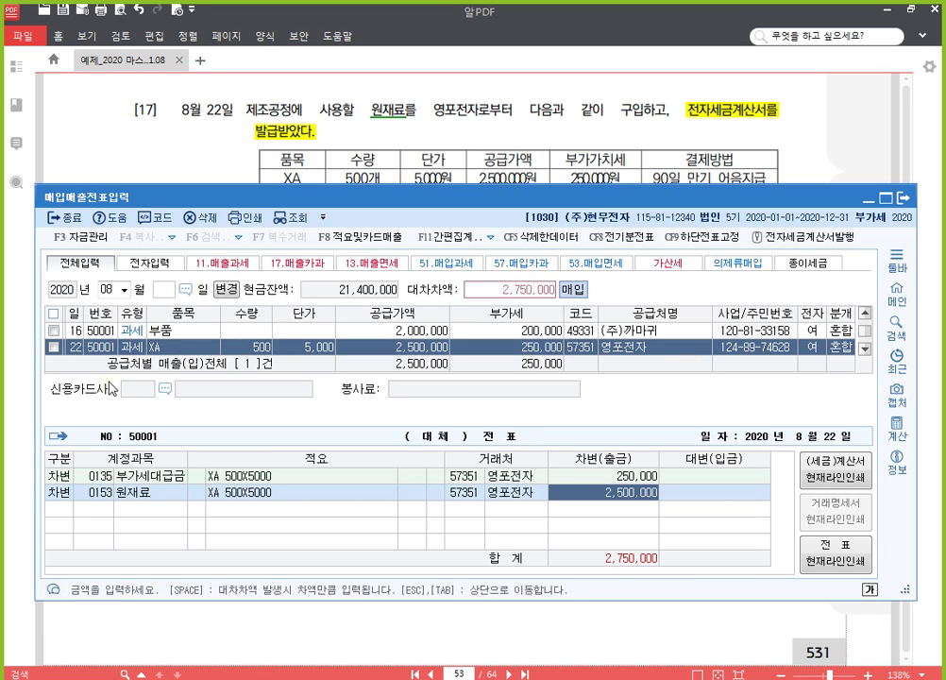
pyautogui.press('Return')
pyautogui.write('4')
pyautogui.press('Return')
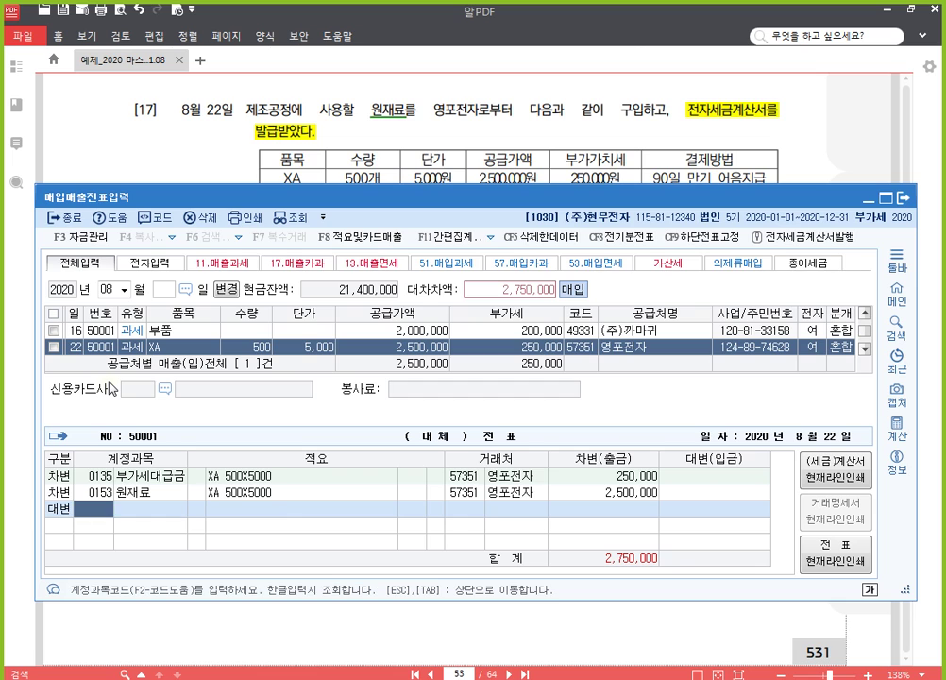
pyautogui.write('252')
pyautogui.press('Return')
pyautogui.press('Return')
pyautogui.press('Return')
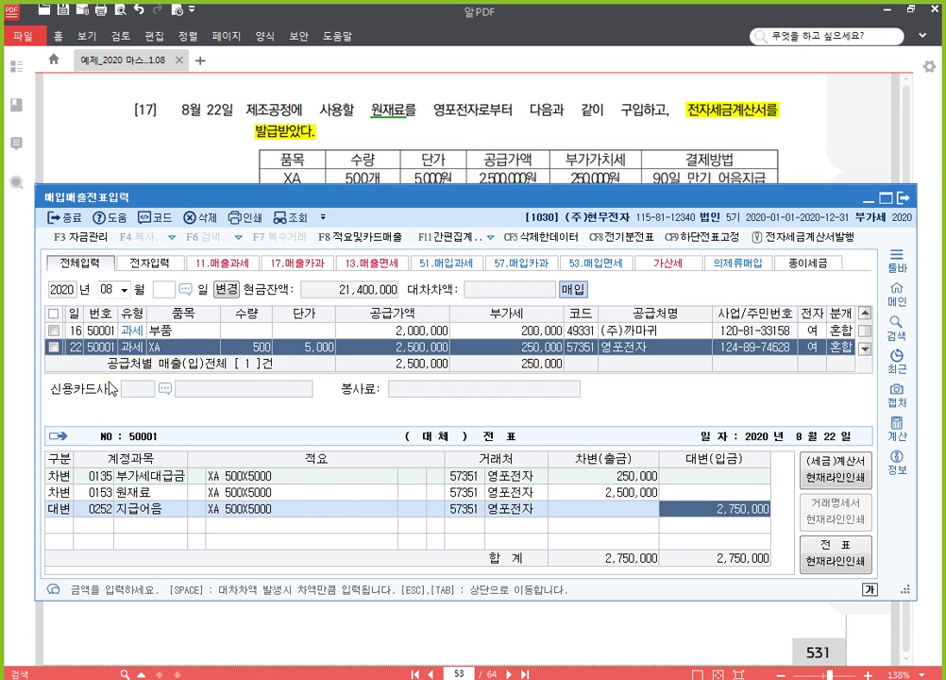
pyautogui.press('Return')
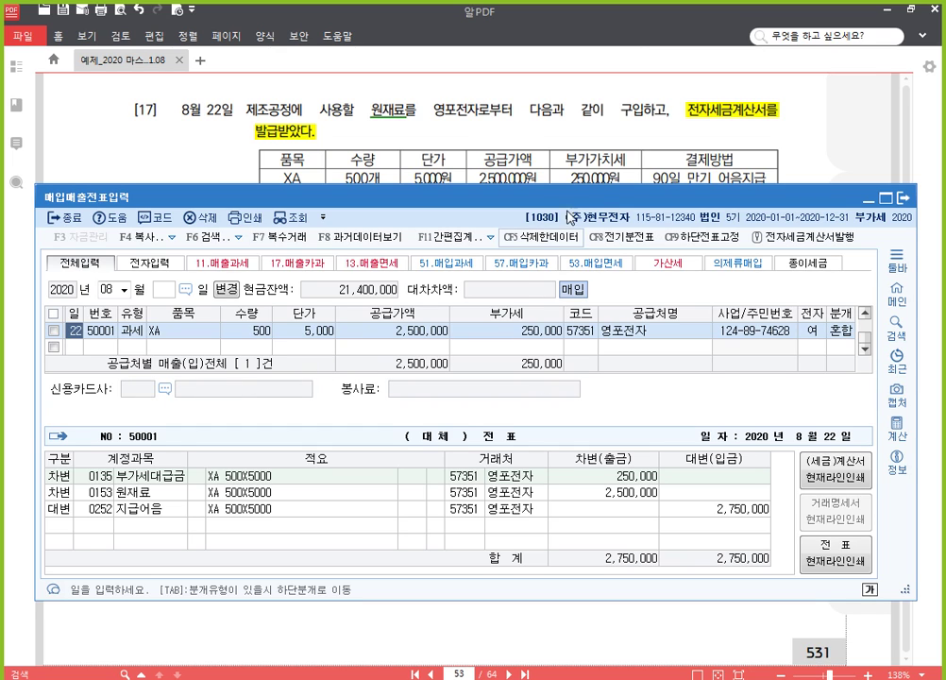
# Step: In item [18], highlight 전자세금계산서를 발급받았다 yellow and underline 사무실용 에어컨
pyautogui.click(814, 157)
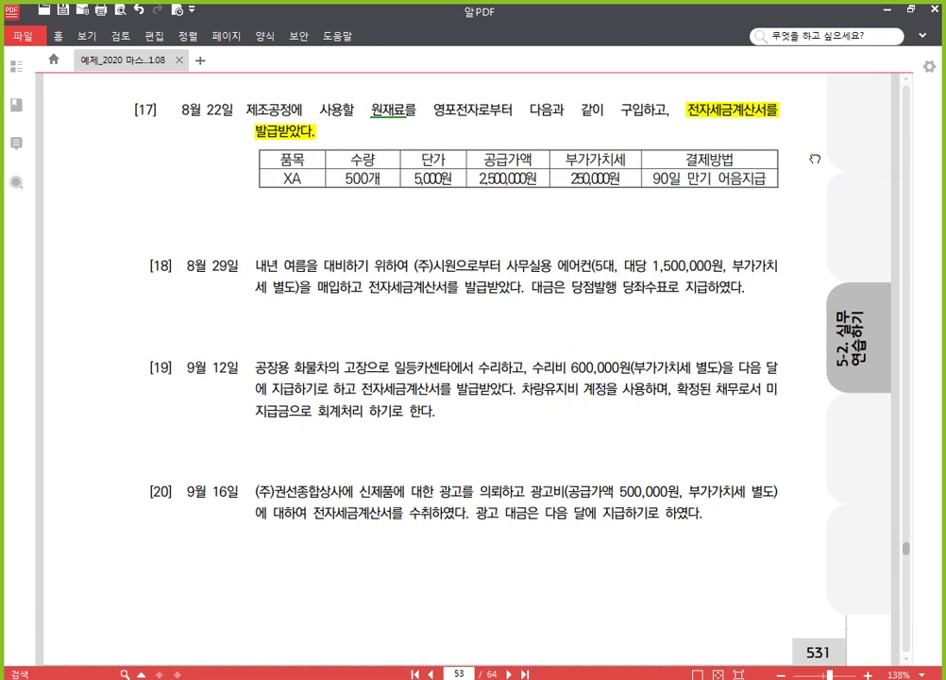
pyautogui.scroll(-4, 564, 360)
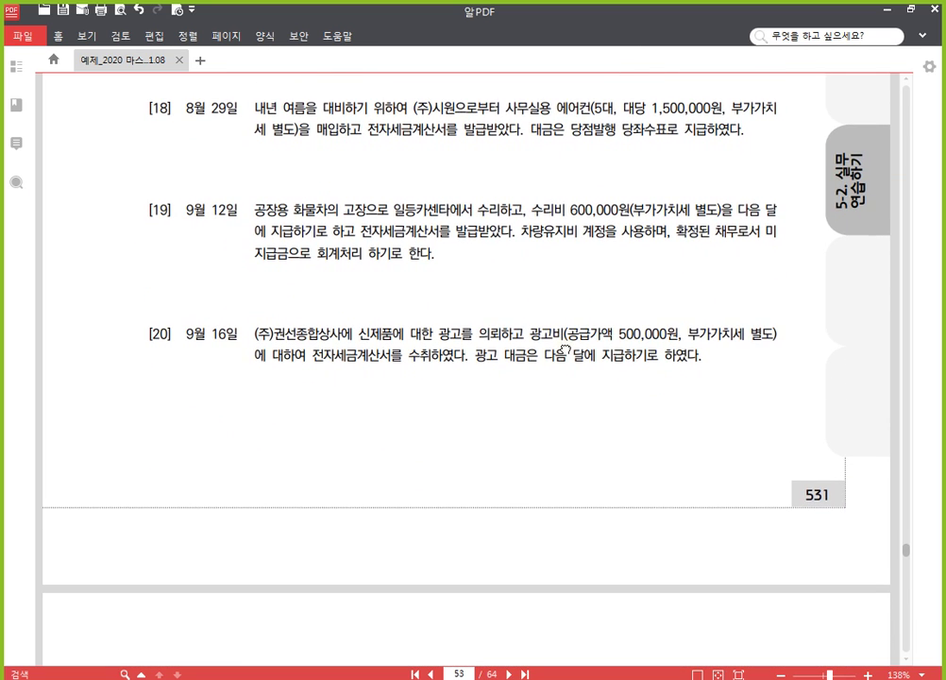
pyautogui.scroll(2, 548, 453)
pyautogui.scroll(-2, 539, 520)
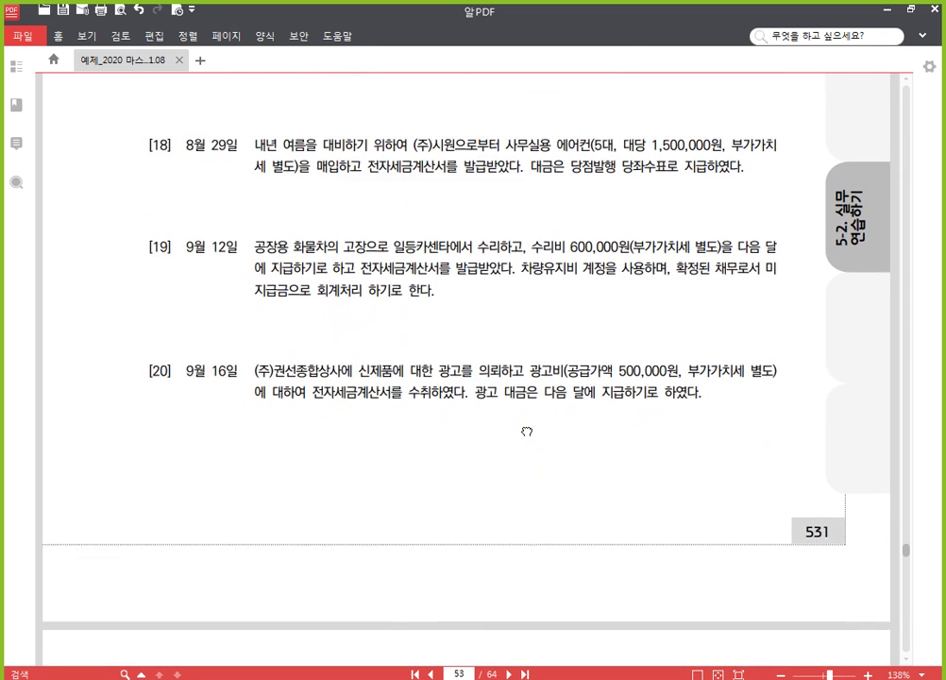
pyautogui.hotkey('alt', 'Tab')
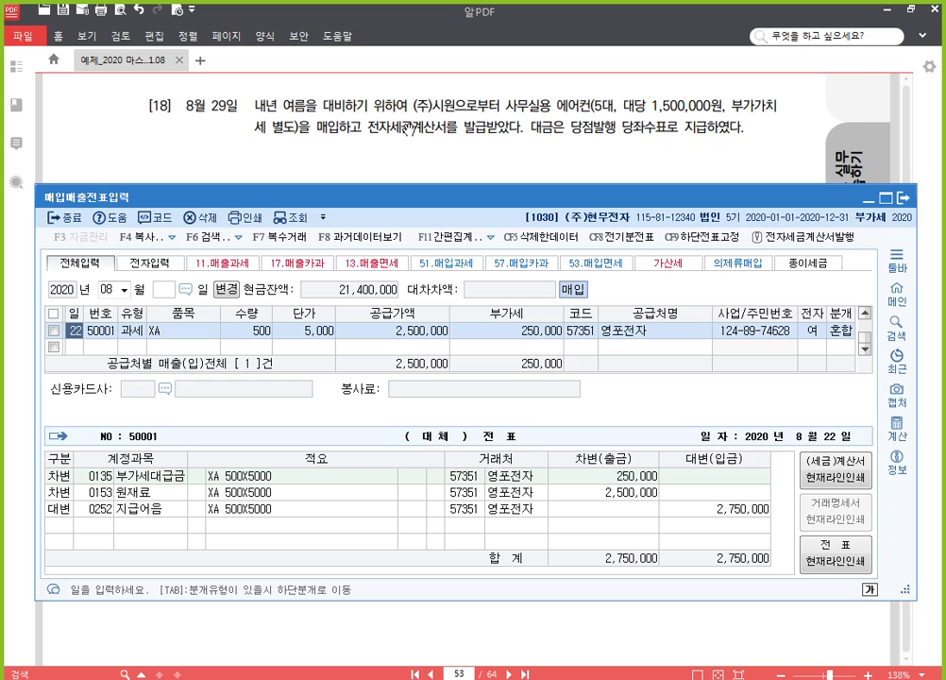
pyautogui.moveTo(370, 129); pyautogui.dragTo(523, 126)
pyautogui.click(533, 103)
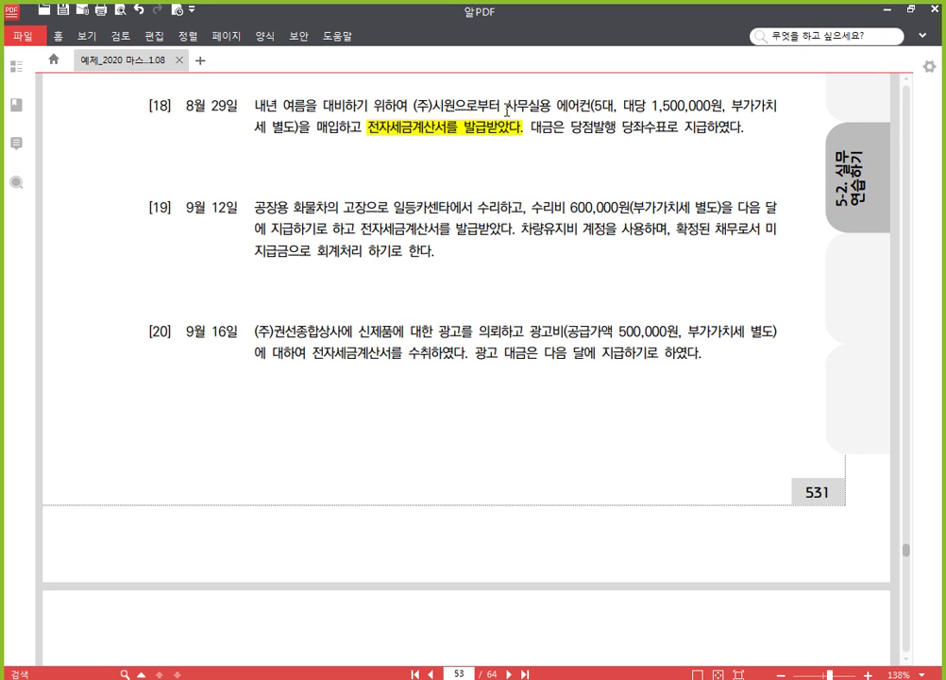
pyautogui.moveTo(507, 110); pyautogui.dragTo(607, 107)
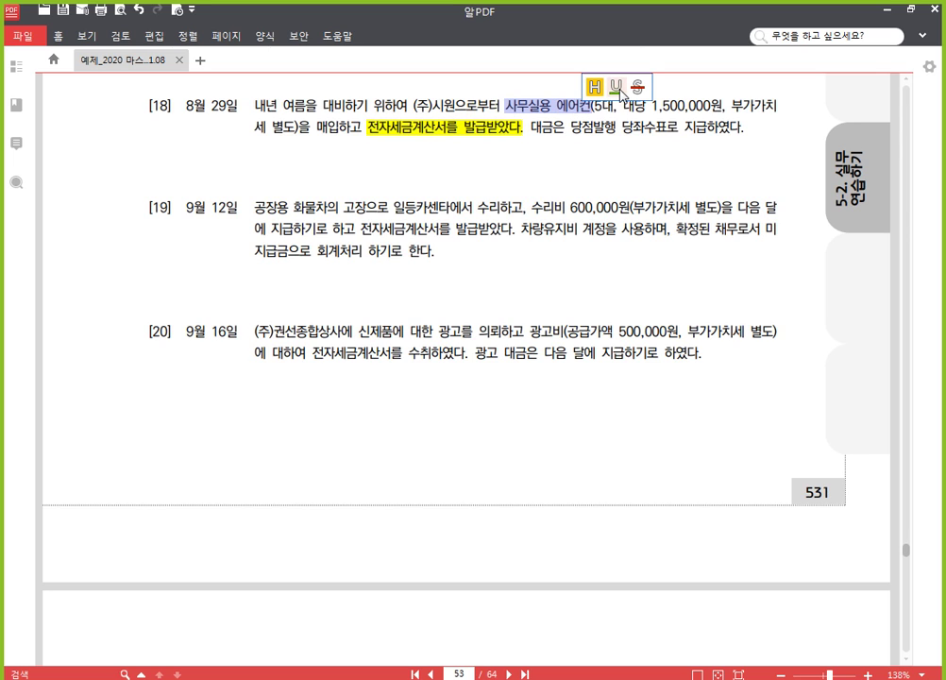
pyautogui.click(617, 88)
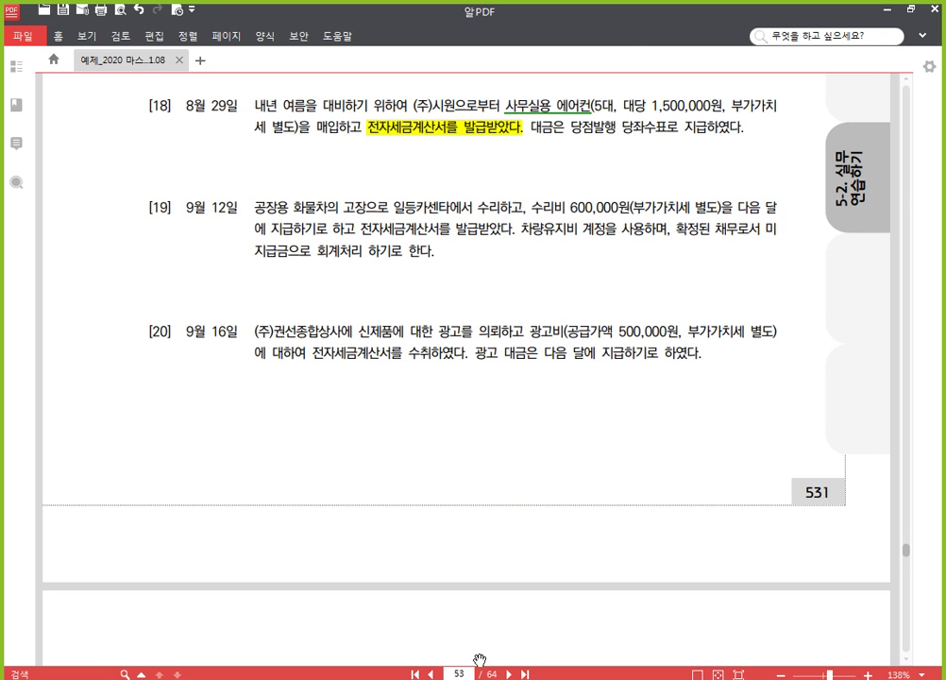
# Step: Add an Aug 29 type 51 purchase row for 에어컨, quantity 5 at 1,500,000
pyautogui.click(406, 679)
pyautogui.click(82, 350)
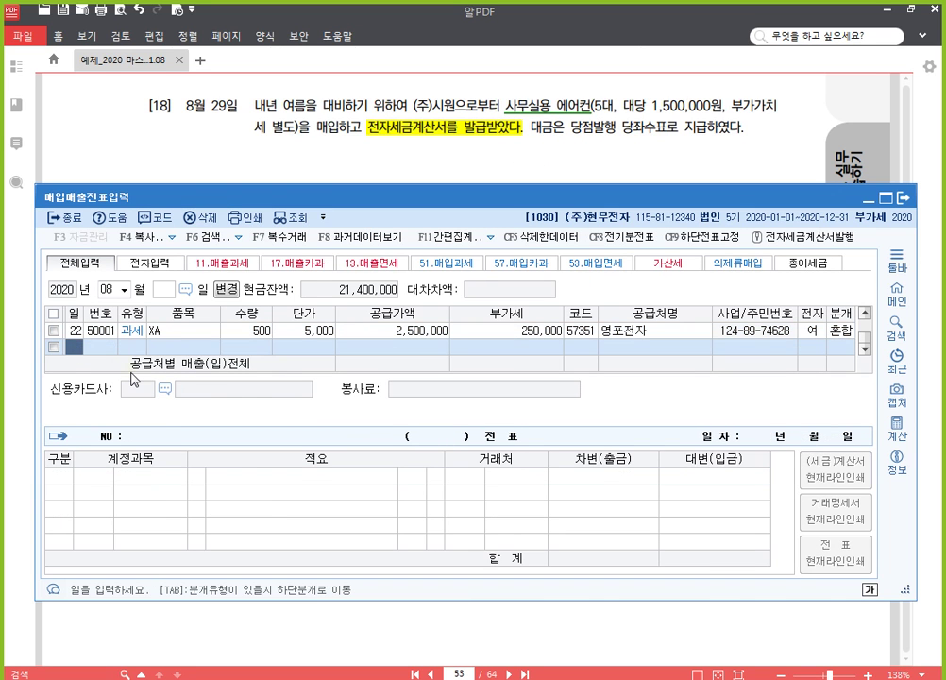
pyautogui.write('29')
pyautogui.press('Return')
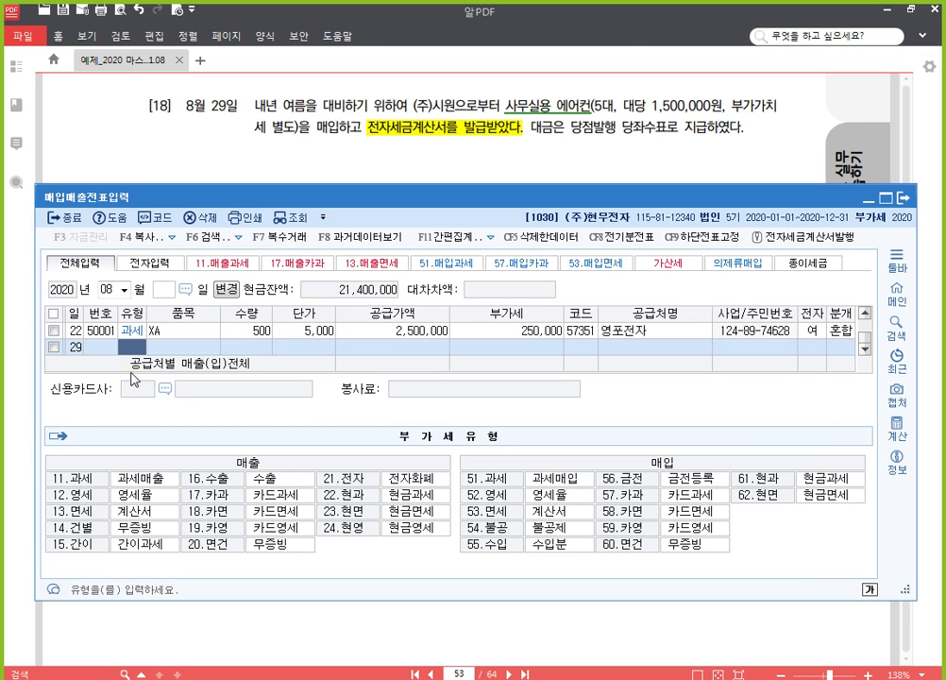
pyautogui.write('51')
pyautogui.press('Return')
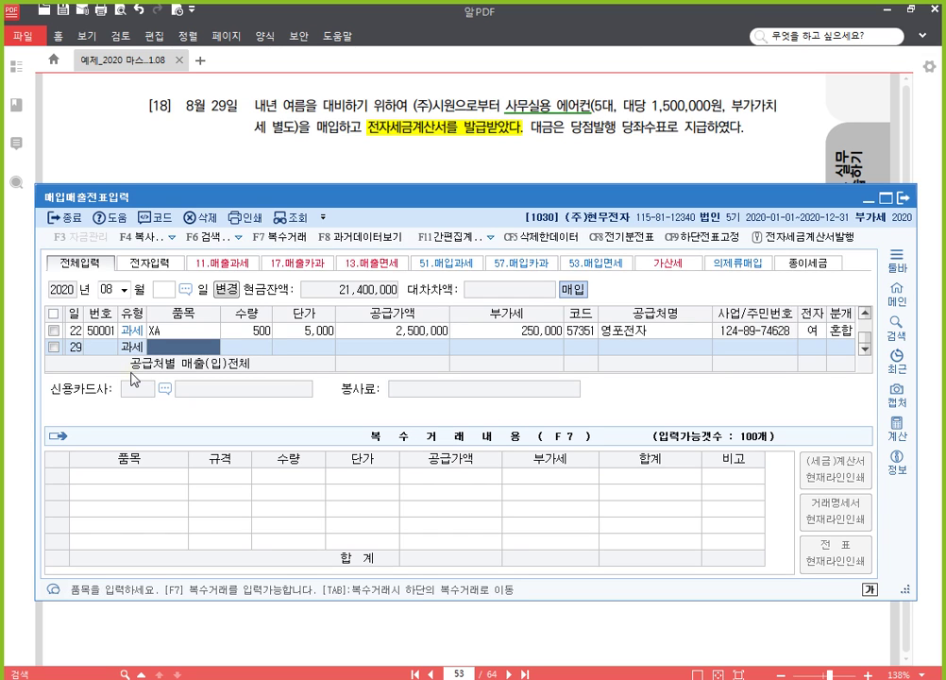
pyautogui.write('에어컨')
pyautogui.press('Return')
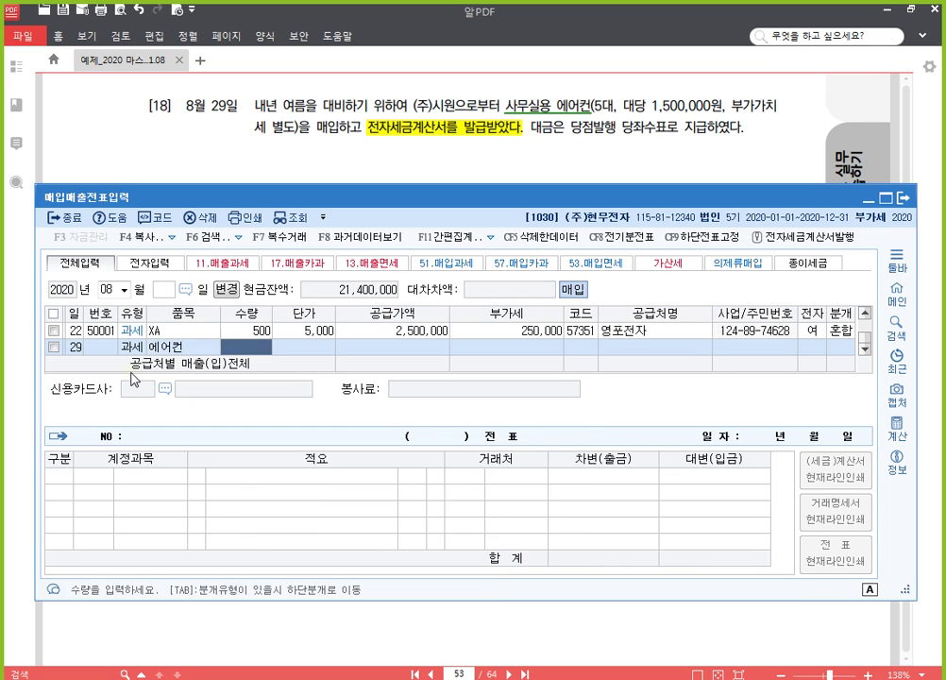
pyautogui.write('5')
pyautogui.press('Return')
pyautogui.write('1500000')
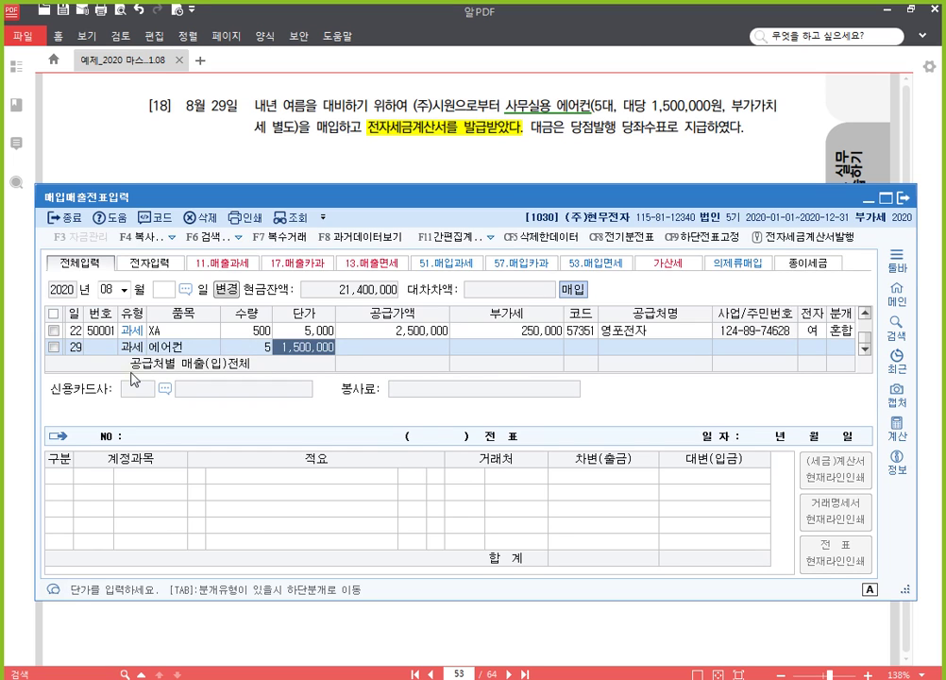
pyautogui.press('Return')
# Step: Set the supplier to (주)시원, electronic invoice 1, and mixed (3) journal type
pyautogui.press('Return')
pyautogui.press('Return')
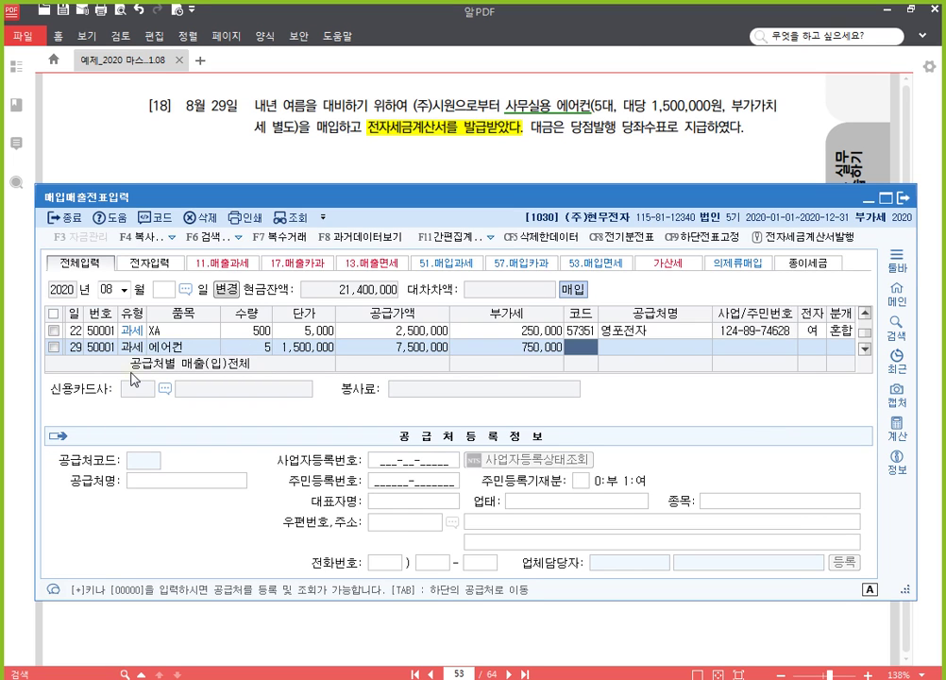
pyautogui.write('시원')
pyautogui.press('Return')
pyautogui.press('Return')
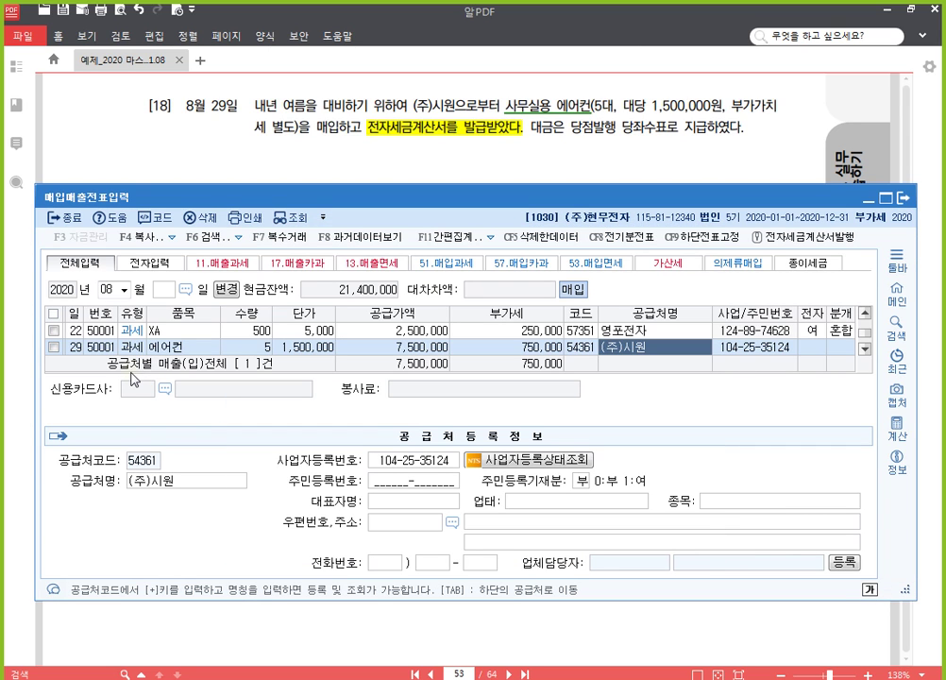
pyautogui.press('Return')
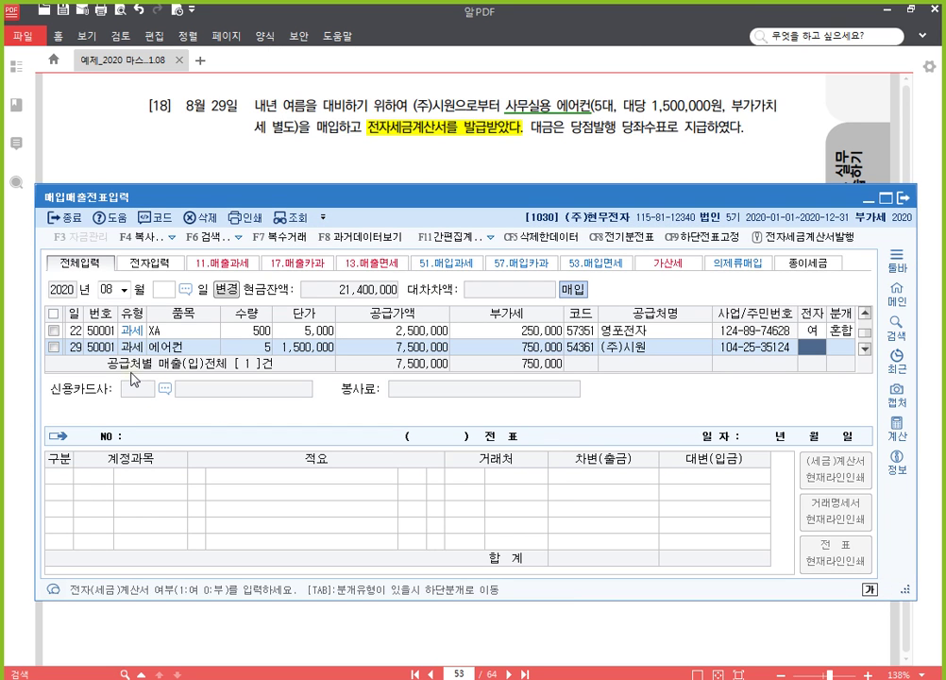
pyautogui.press('1')
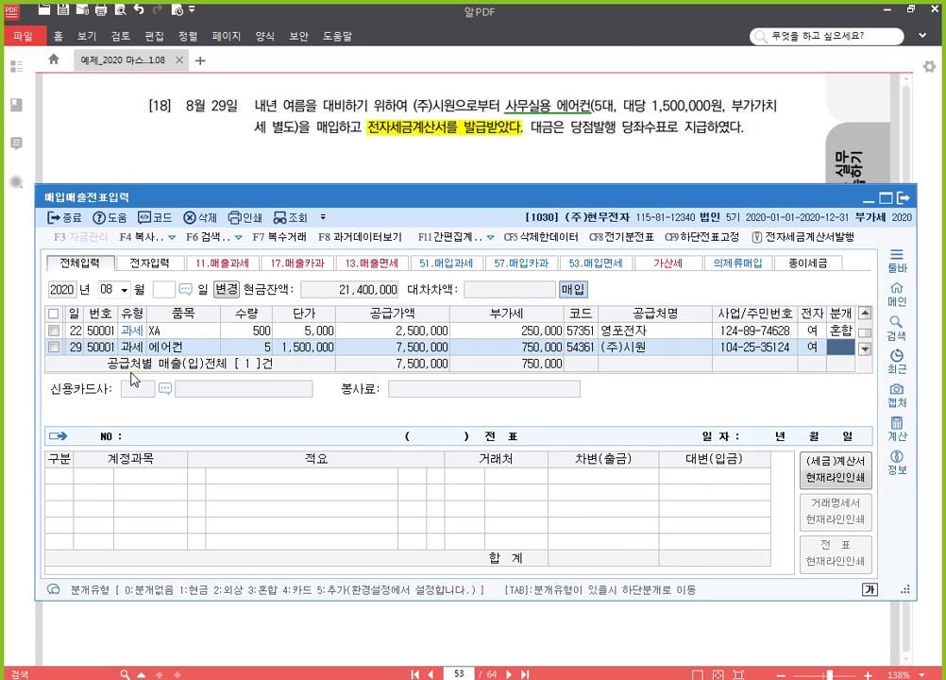
pyautogui.press('3')
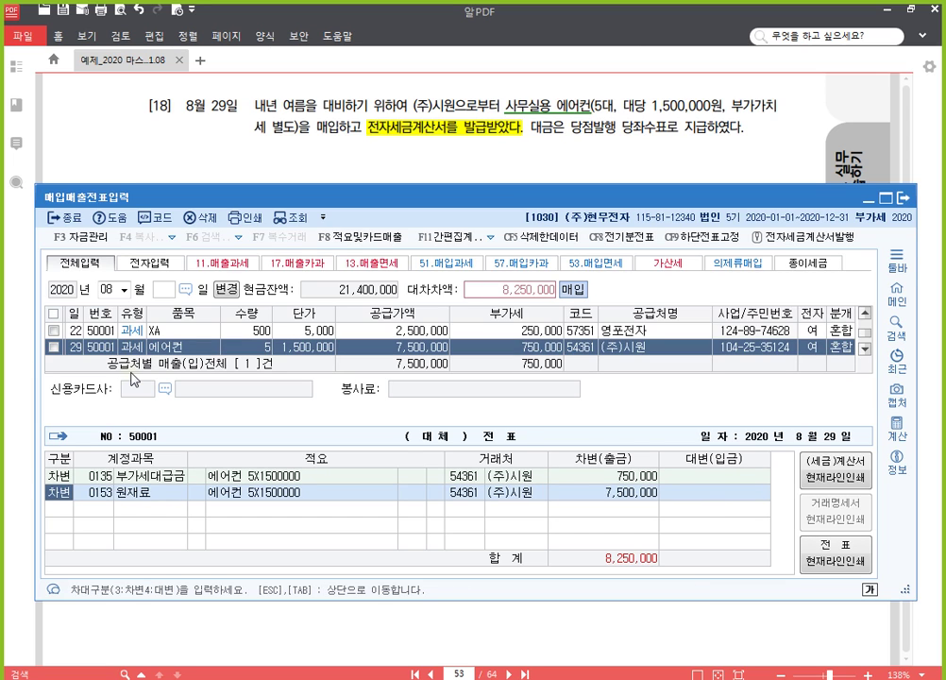
pyautogui.press('Return')
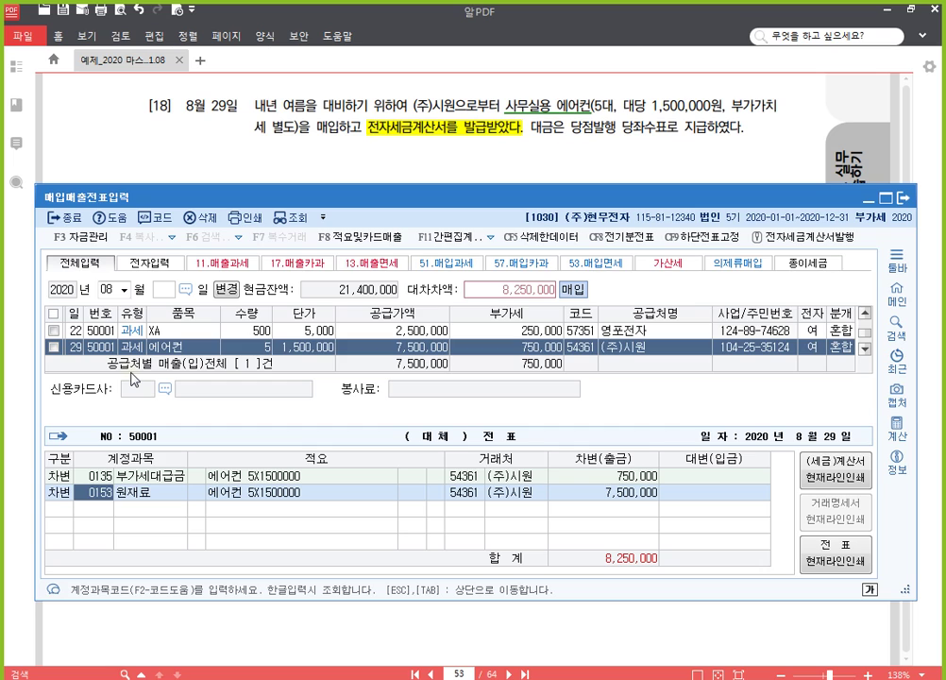
# Step: Change the debit account to 0212 비품 and credit 0102 당좌예금 8,250,000
pyautogui.write('212')
pyautogui.press('Return')
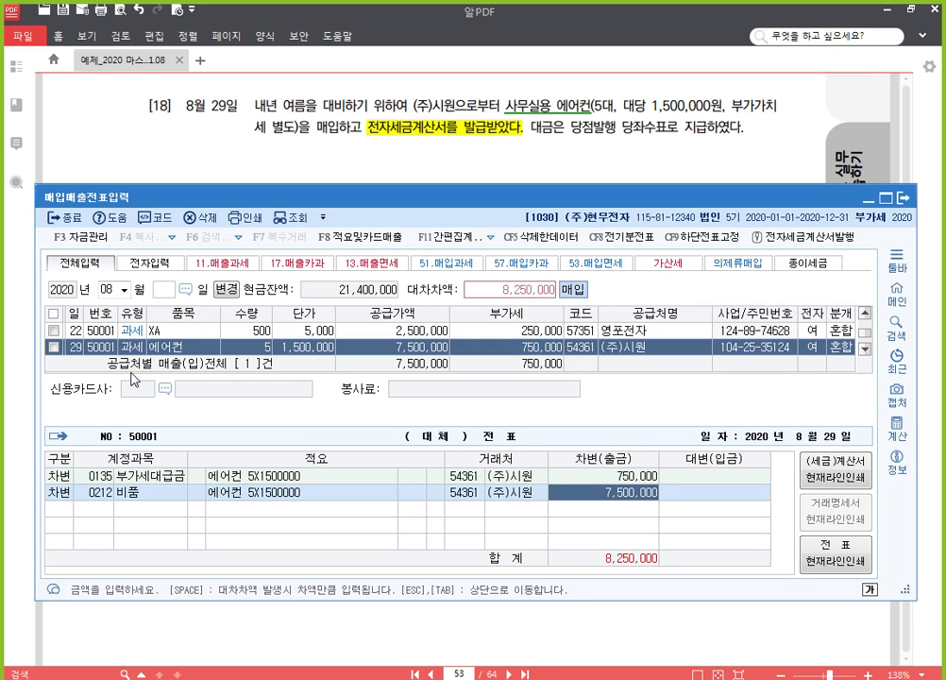
pyautogui.press('Return')
pyautogui.write('4')
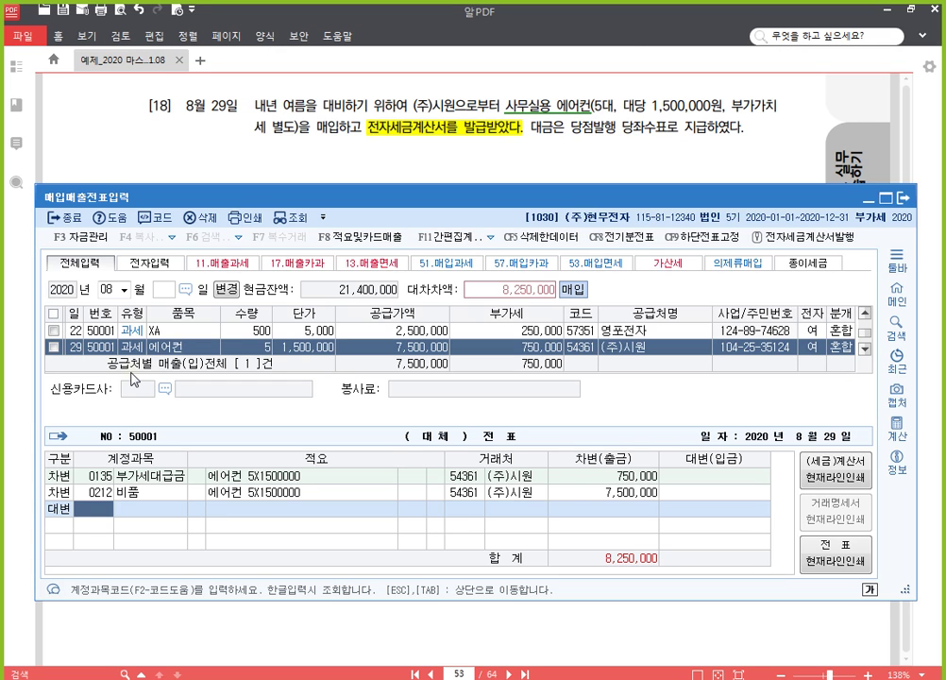
pyautogui.write('102')
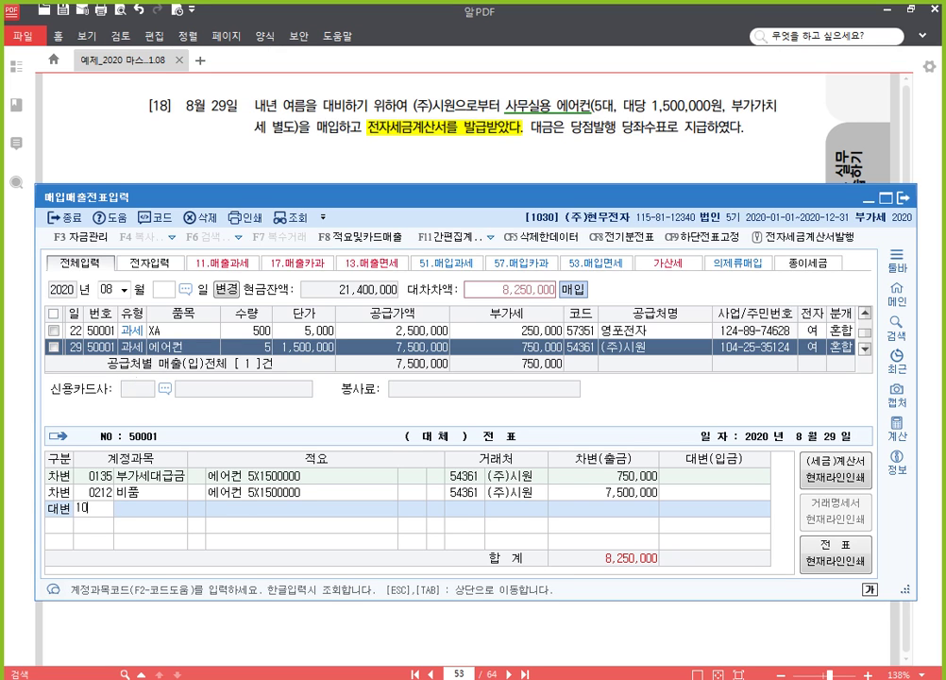
pyautogui.press('Return')
pyautogui.press('Return')
pyautogui.press('Return')
pyautogui.press('Return')
pyautogui.press('Up')
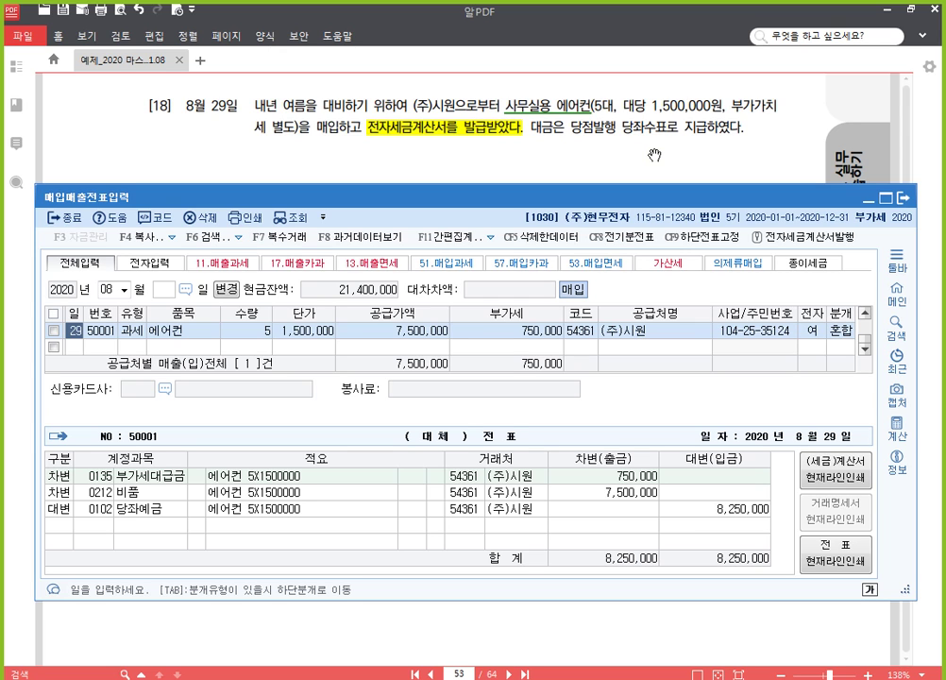
# Step: Scroll the textbook down to problem [19], the Sept 12 truck repair, then return to KcLep
pyautogui.click(655, 155)
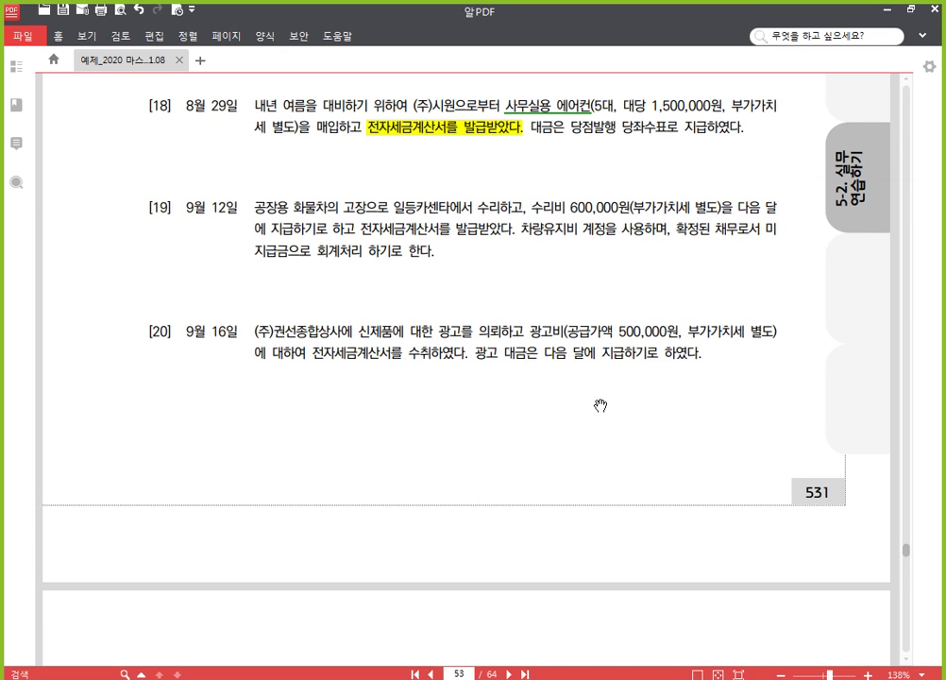
pyautogui.scroll(-1, 563, 397)
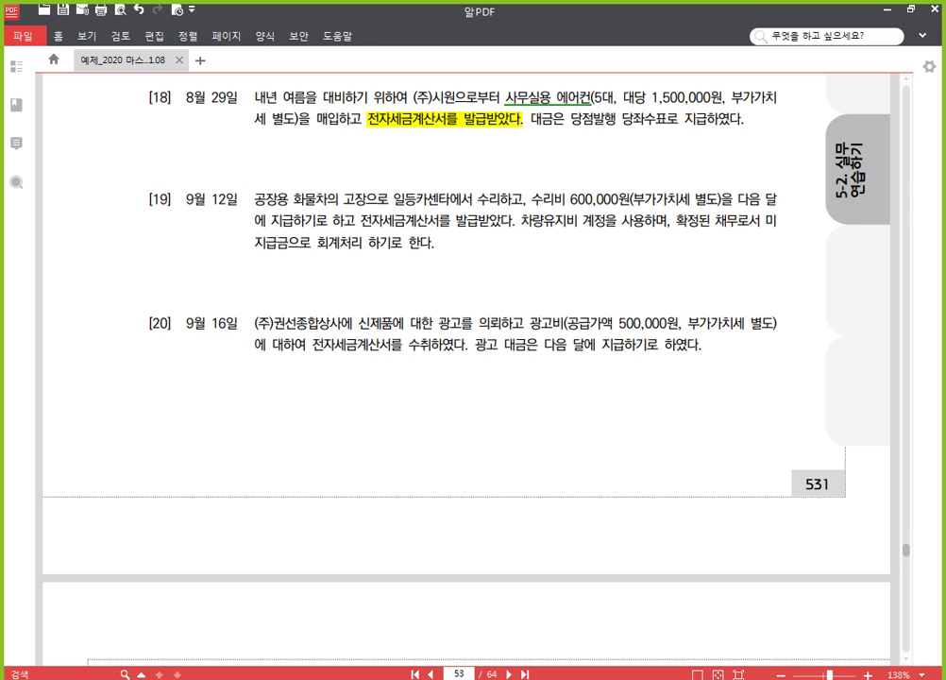
pyautogui.hotkey('alt', 'Tab')
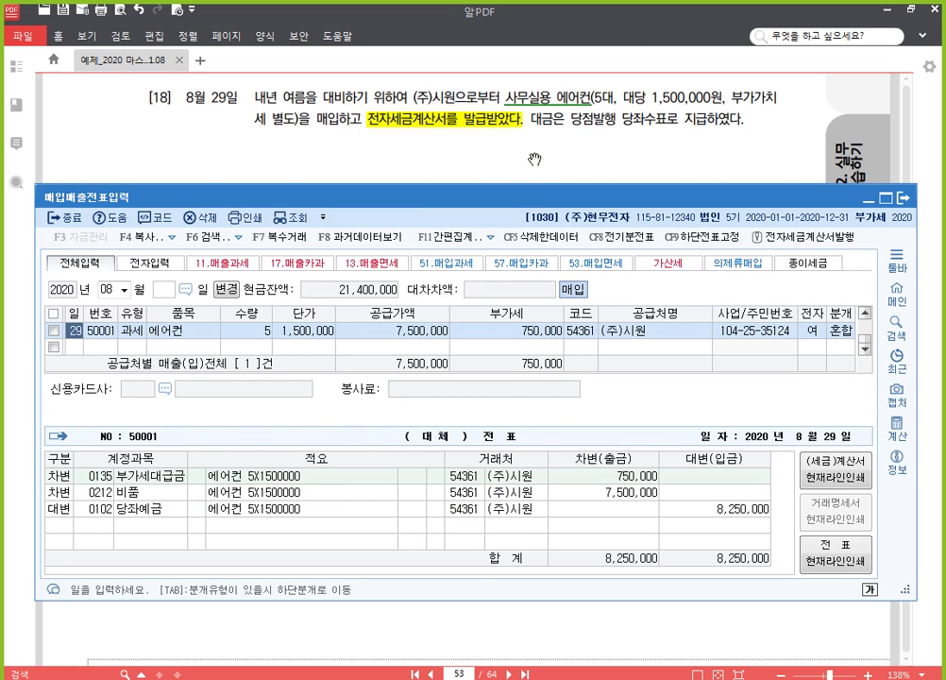
pyautogui.click(535, 159)
pyautogui.scroll(-3, 502, 382)
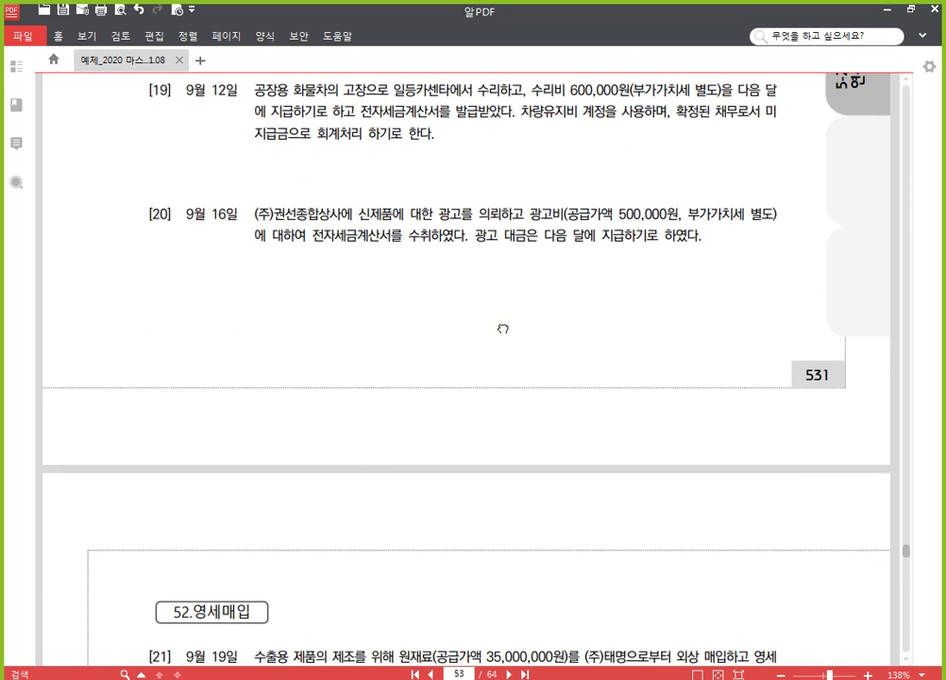
pyautogui.hotkey('alt', 'Tab')
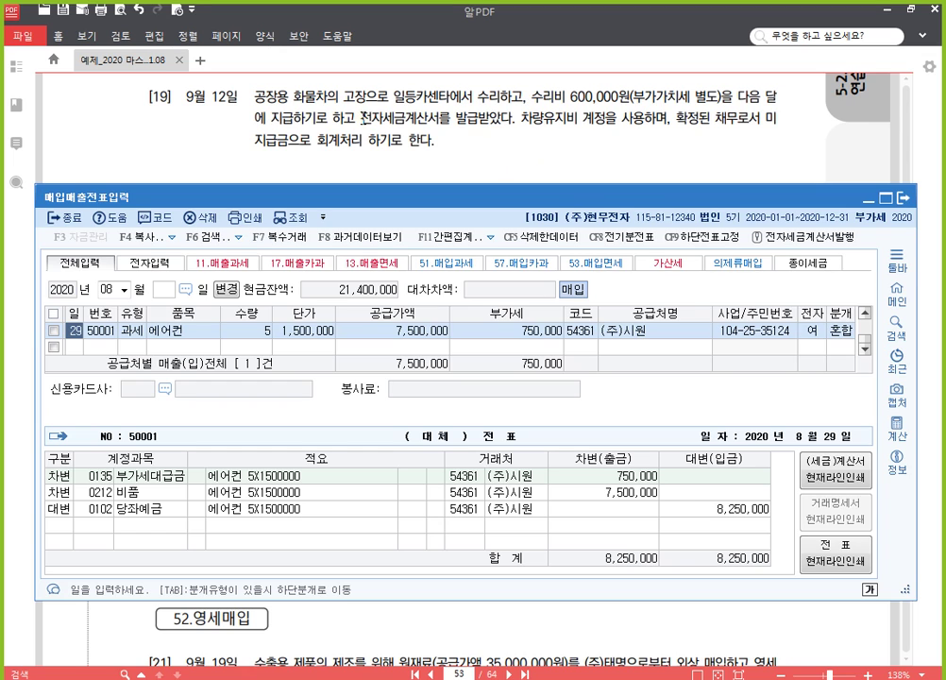
# Step: In problem [19], highlight 전자세금계산서를 발급받았다 yellow and underline 공장용 화물차 and 수리
pyautogui.moveTo(362, 119); pyautogui.dragTo(508, 125)
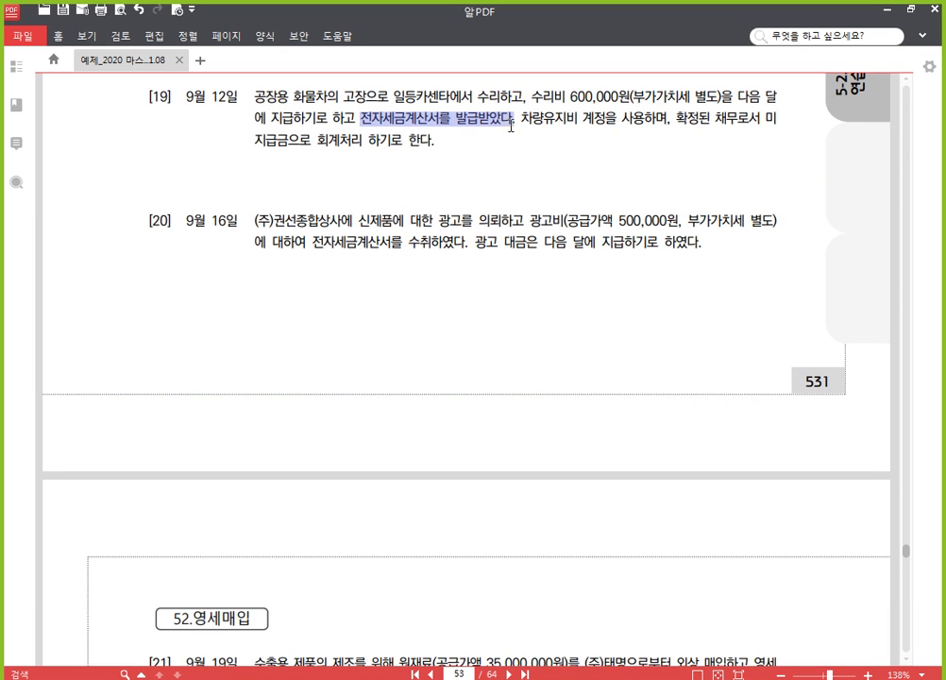
pyautogui.click(521, 94)
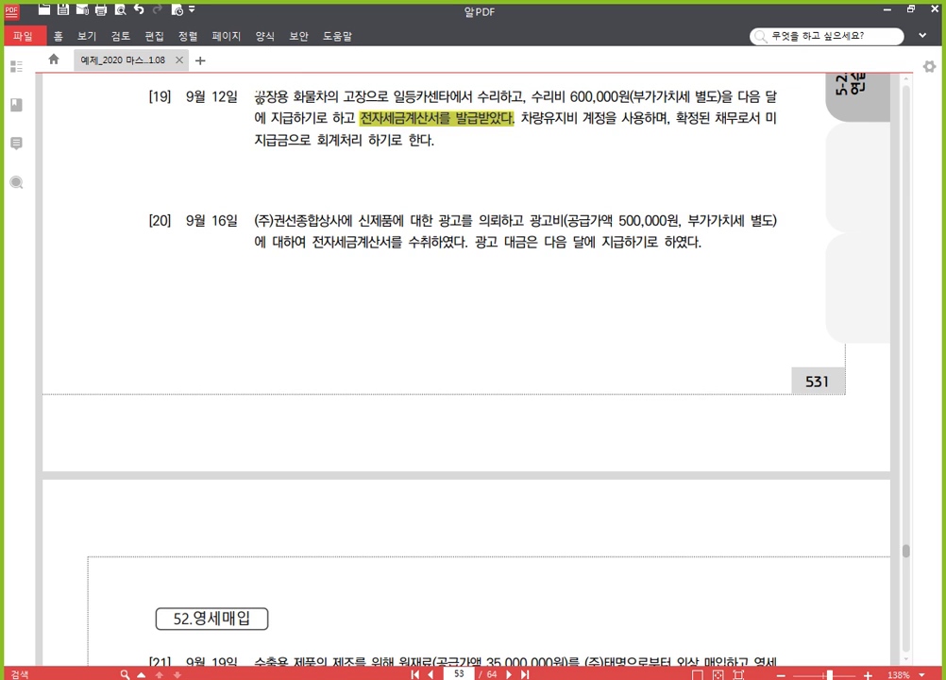
pyautogui.moveTo(255, 94); pyautogui.dragTo(327, 96)
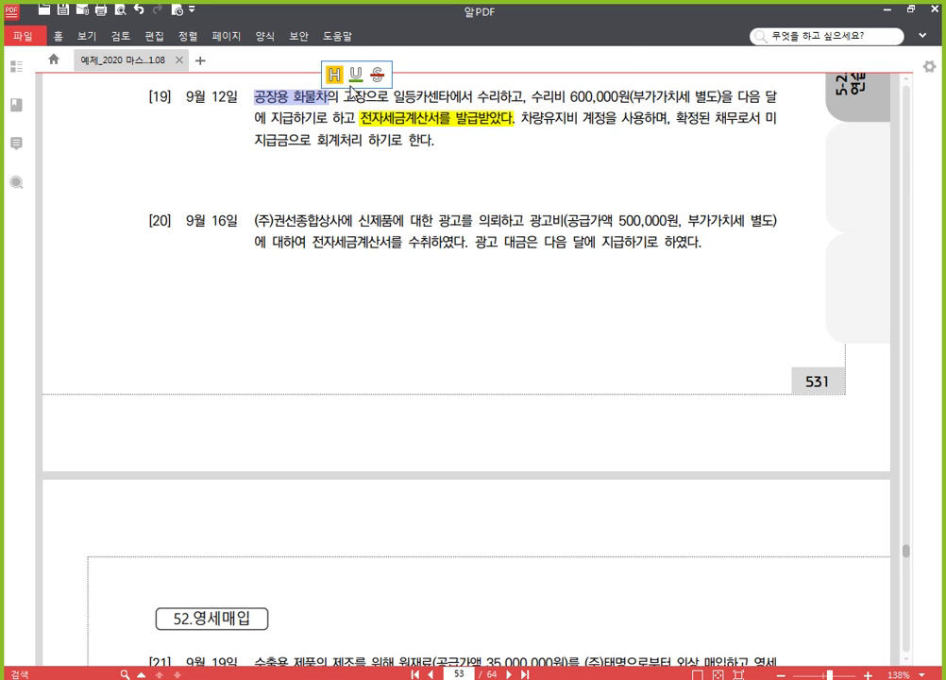
pyautogui.click(356, 74)
pyautogui.moveTo(477, 97); pyautogui.dragTo(499, 97)
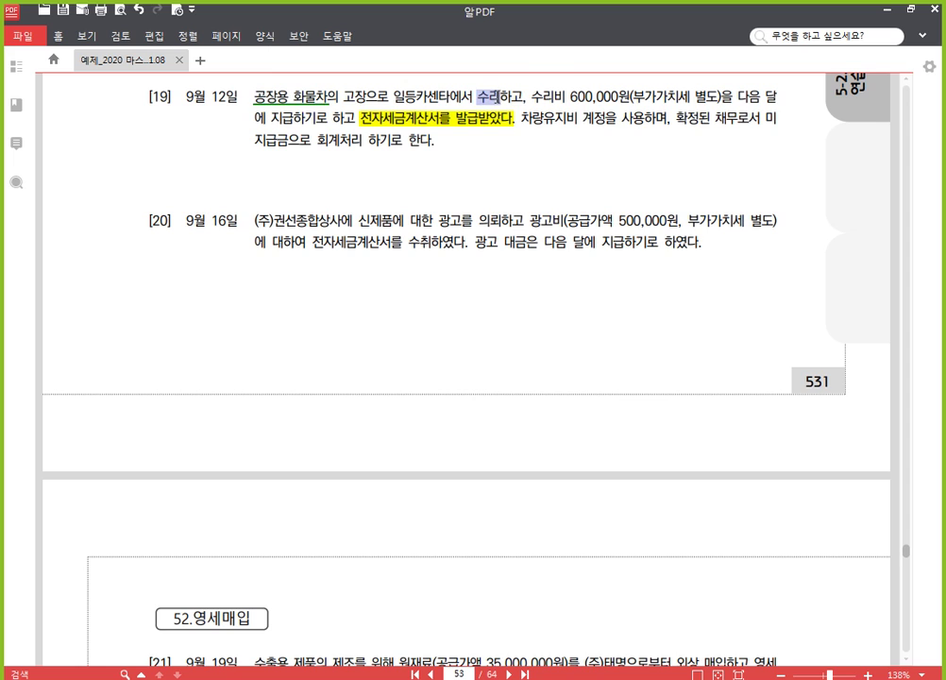
pyautogui.click(530, 73)
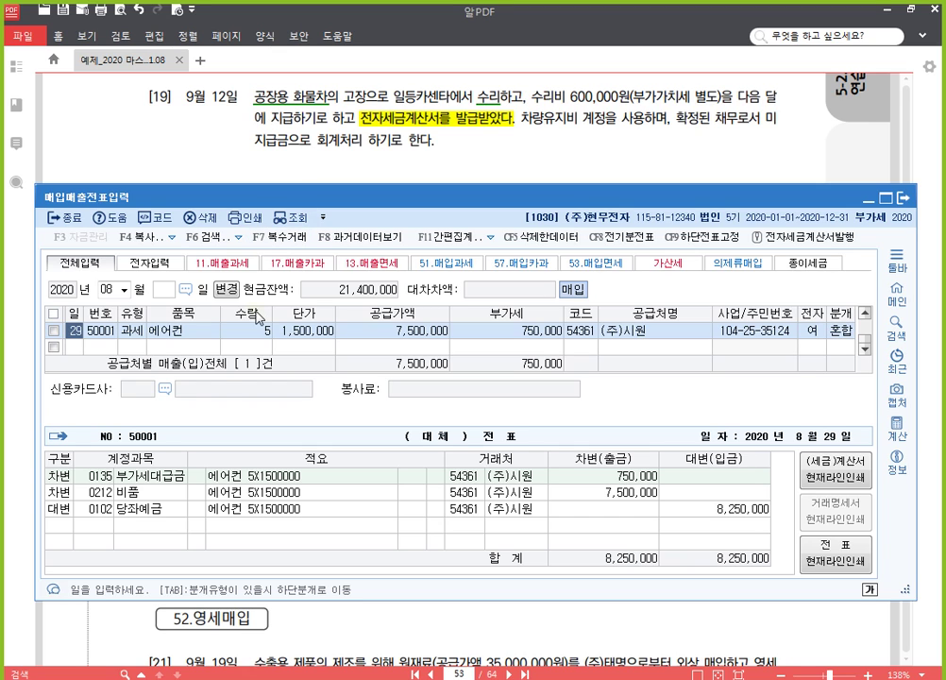
# Step: Start a September 12 entry with type 51 taxable purchase
pyautogui.click(111, 295)
pyautogui.write('09')
pyautogui.press('Return')
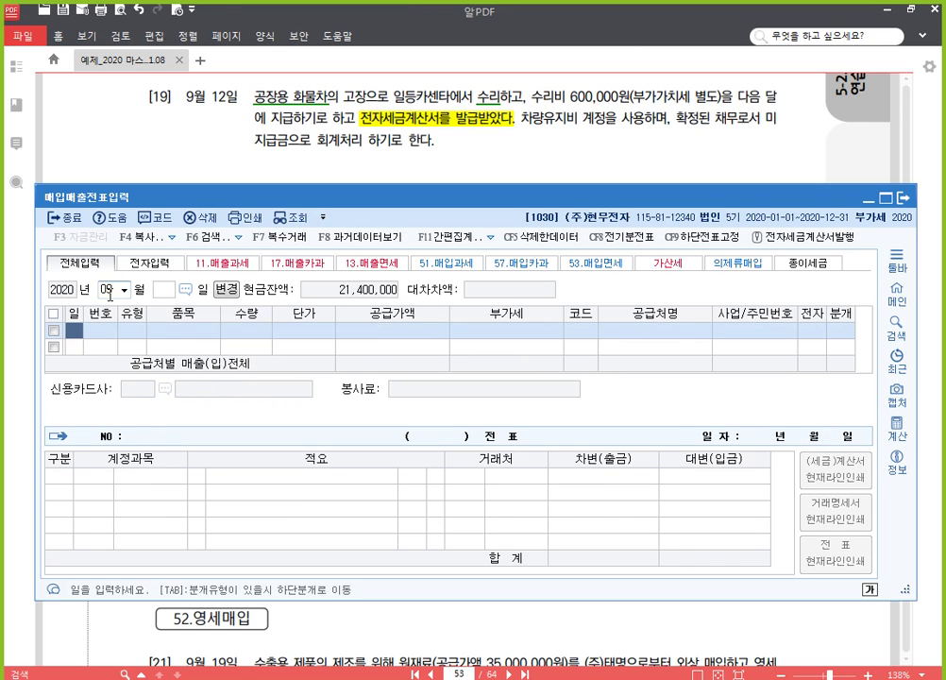
pyautogui.write('12')
pyautogui.press('Return')
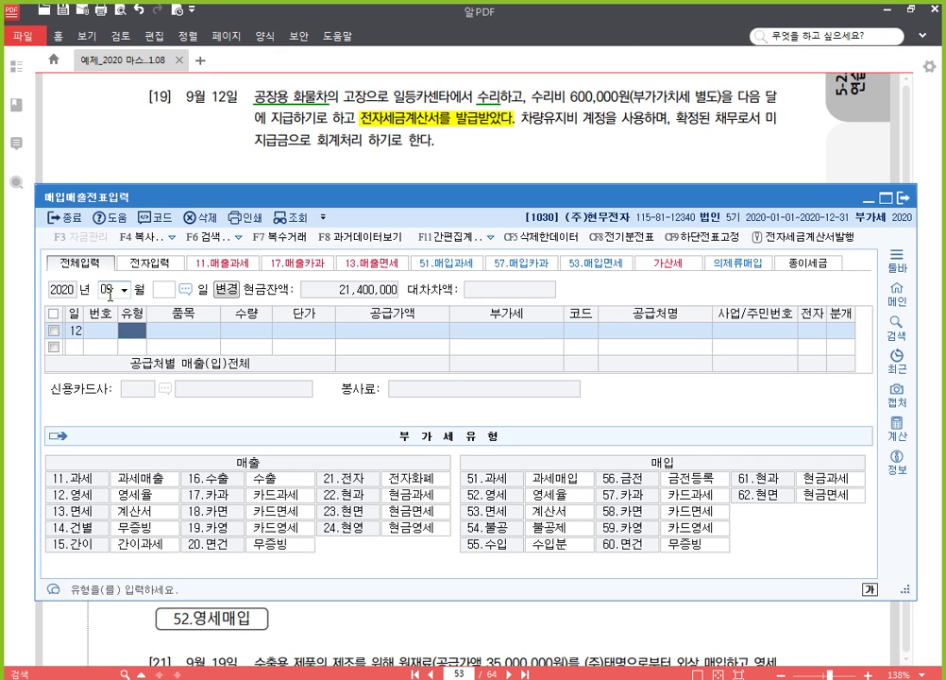
pyautogui.write('51')
pyautogui.press('Return')
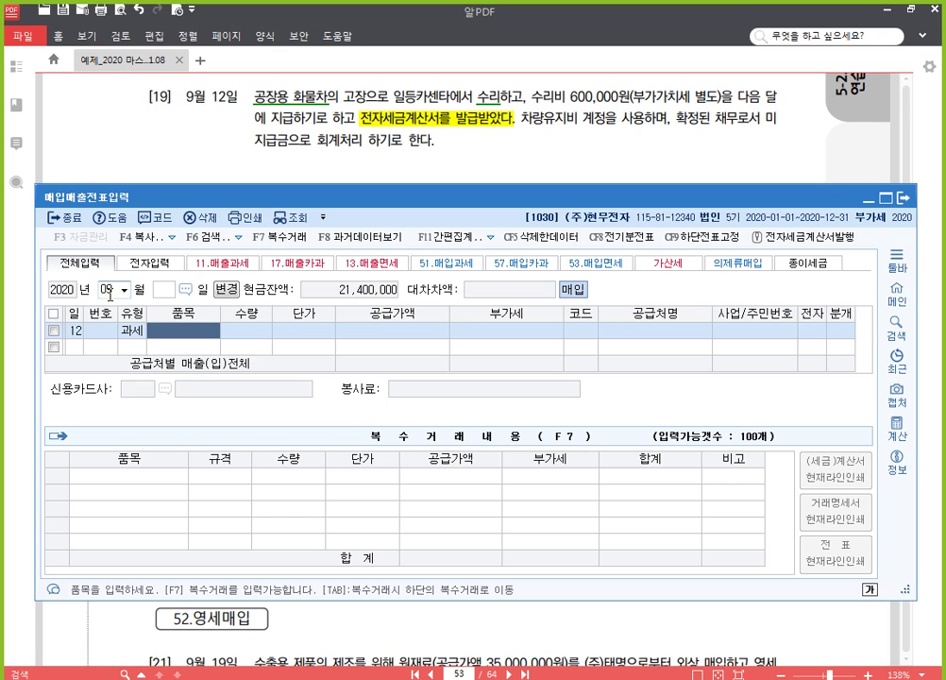
# Step: Enter item 화물차 수리비, supply value 600,000 and supplier 일등카센타
pyautogui.write('화물')
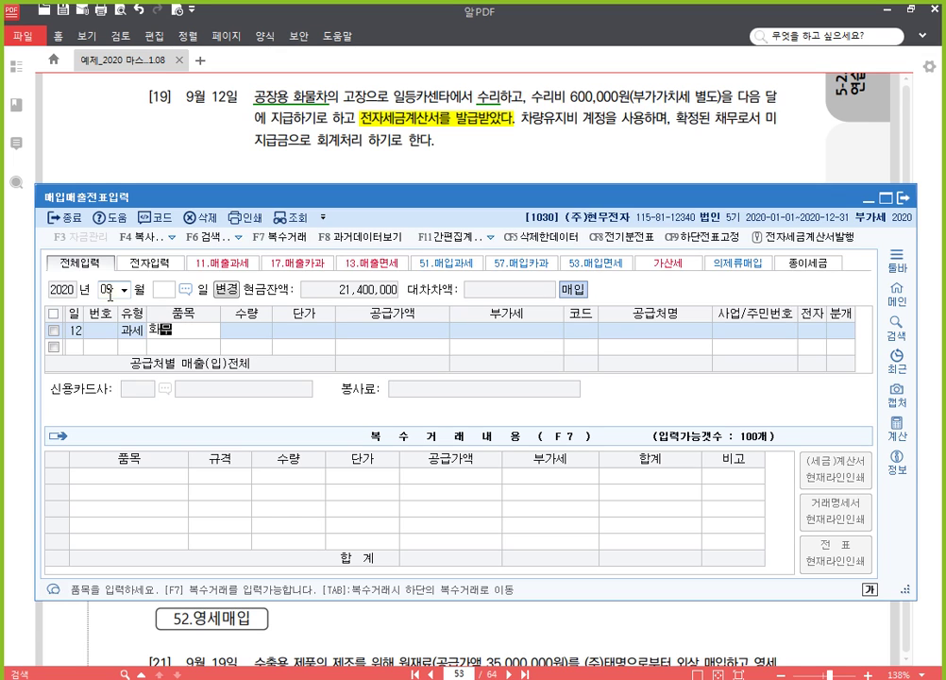
pyautogui.write('차 수리비')
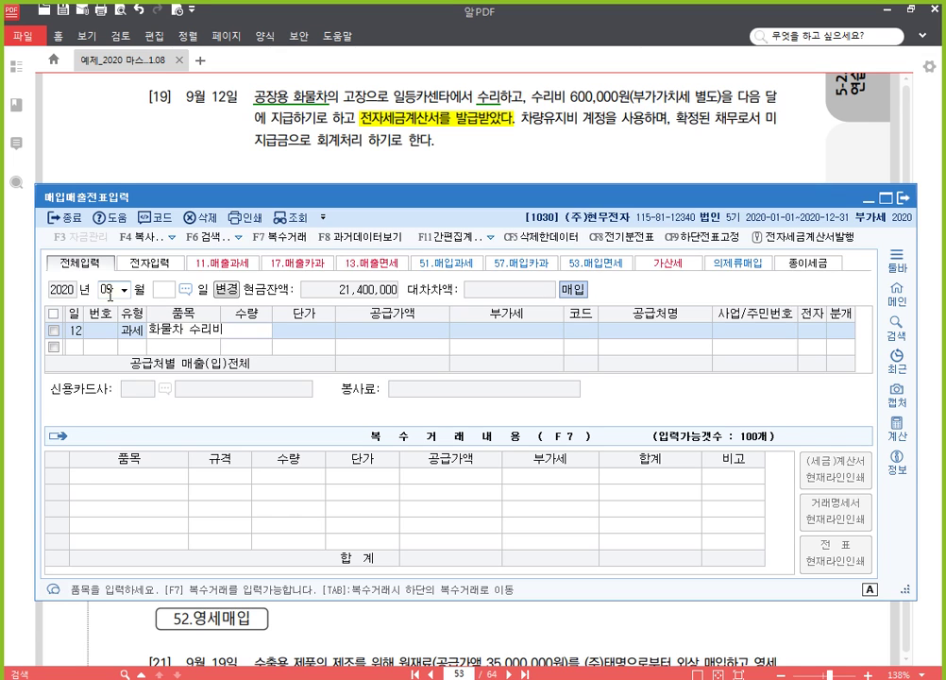
pyautogui.press('Return')
pyautogui.press('Return')
pyautogui.press('Return')
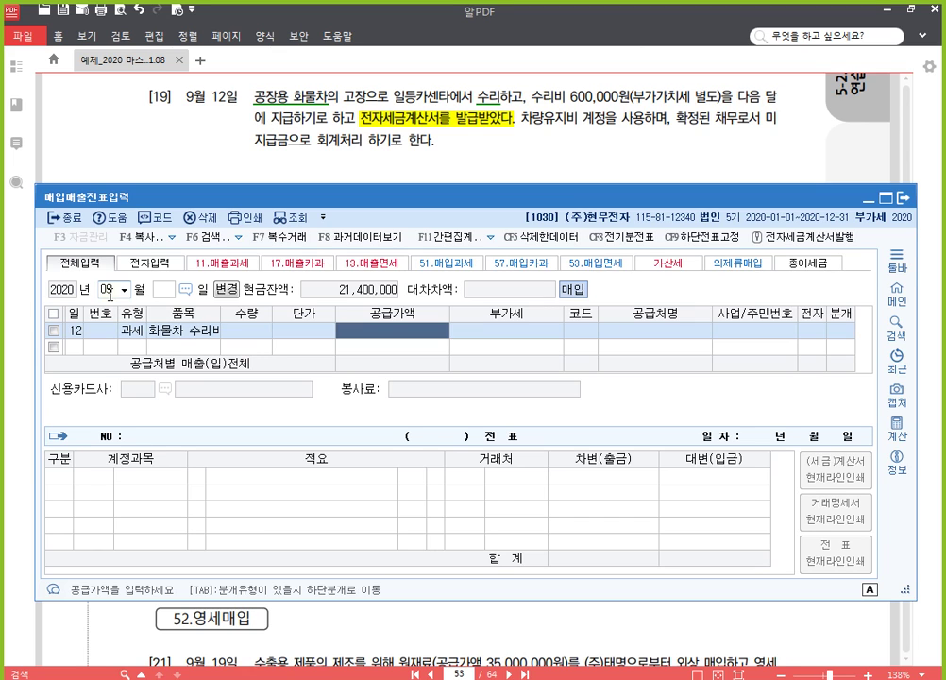
pyautogui.write('6000000')
pyautogui.press('Return')
pyautogui.press('Return')
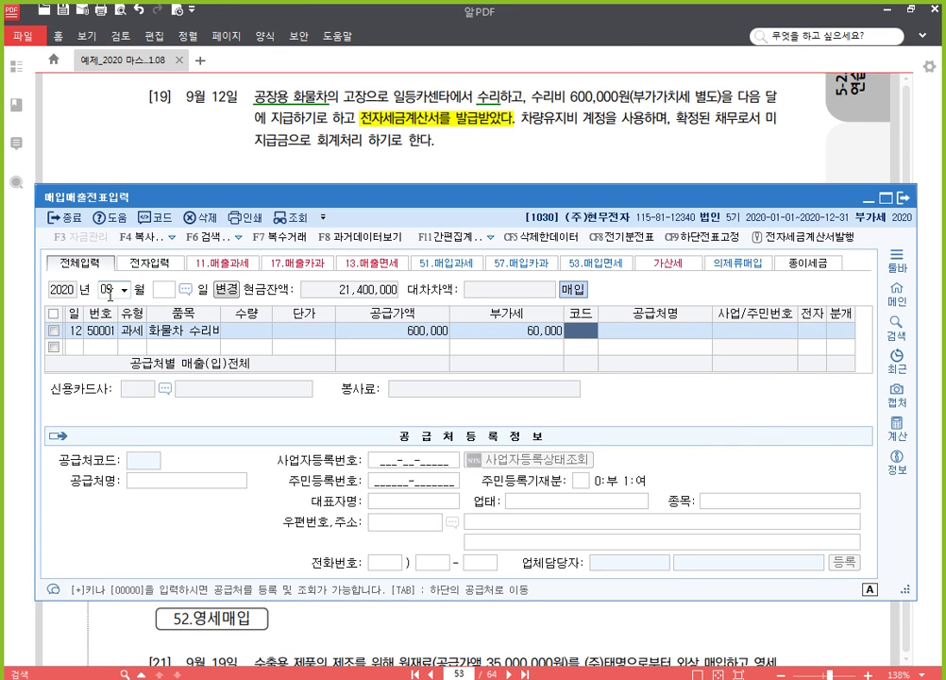
pyautogui.write('일등')
pyautogui.press('Return')
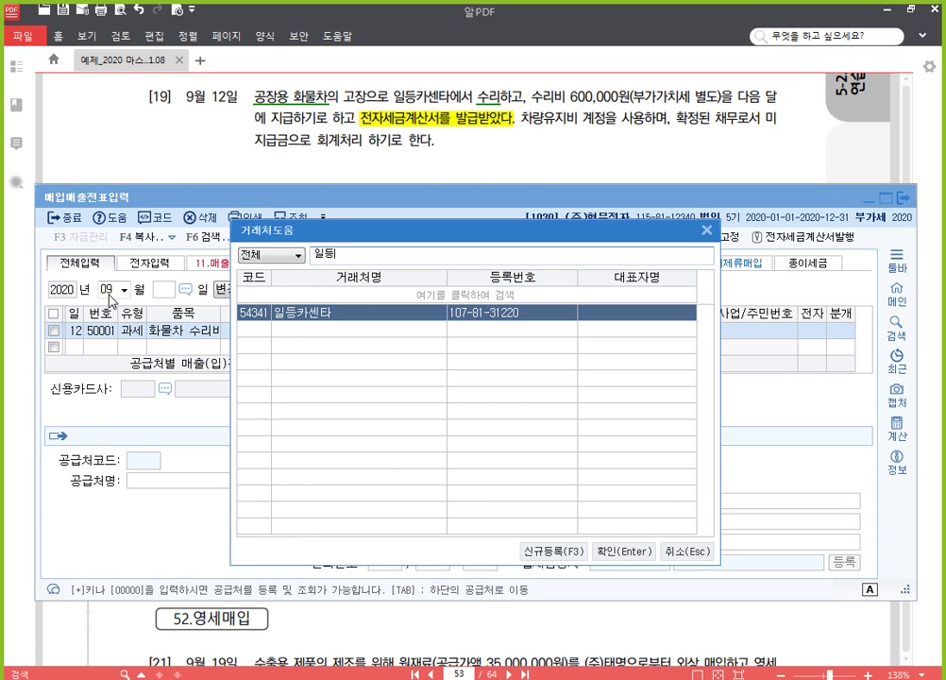
pyautogui.press('Return')
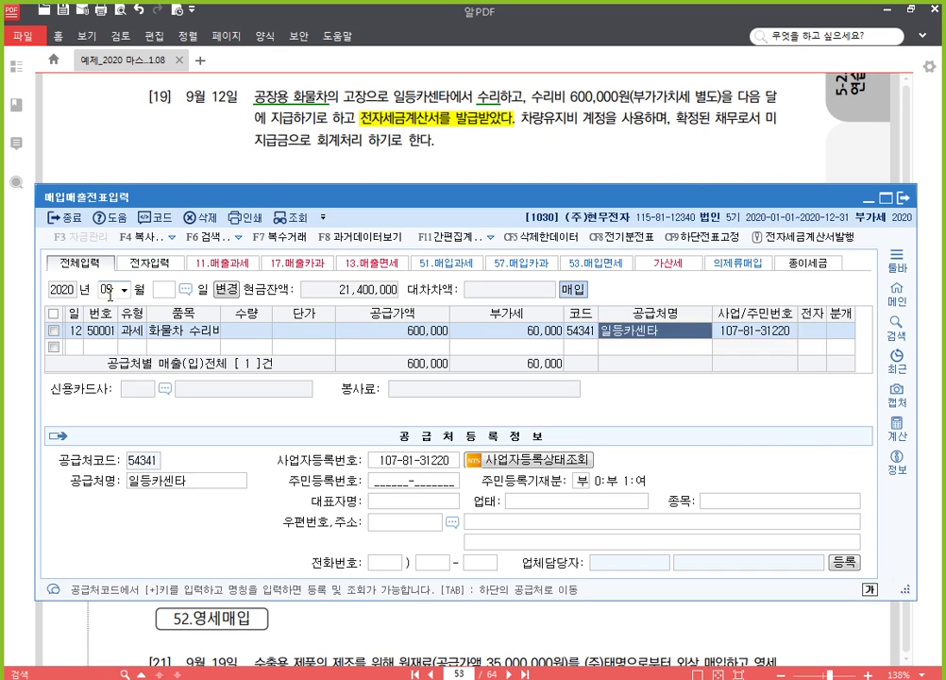
pyautogui.press('Return')
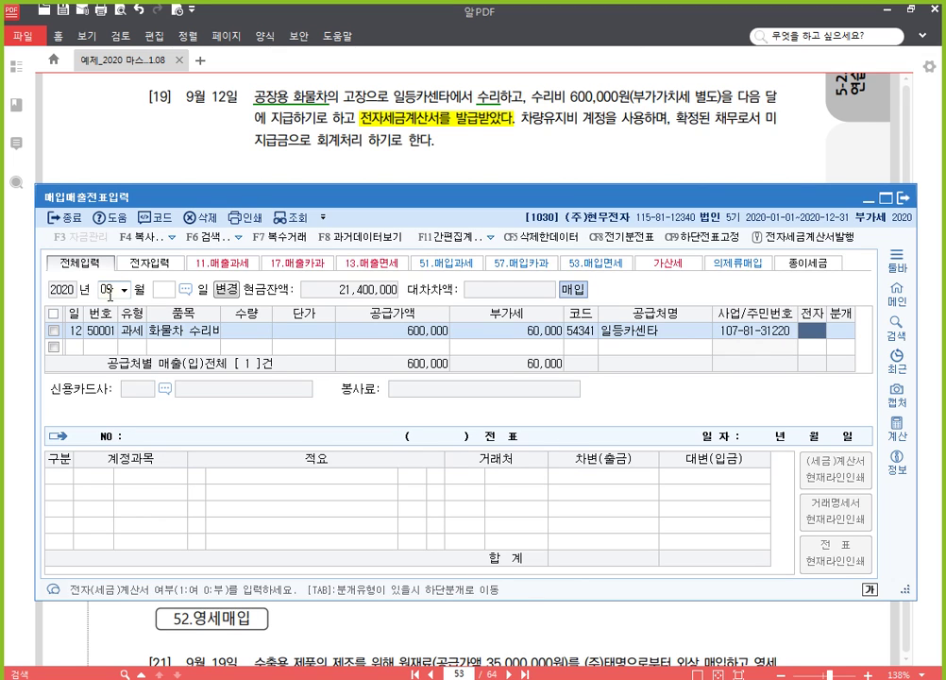
# Step: Mark it electronic with mixed journal: debit 0522 차량유지비, credit 0253 미지급금 660,000
pyautogui.write('15')
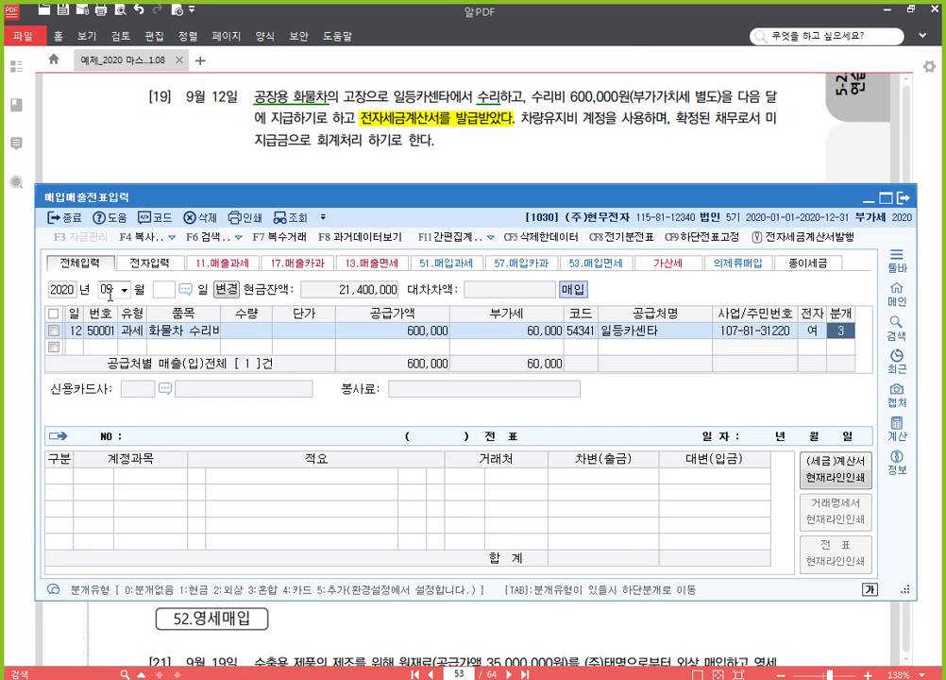
pyautogui.write('3')
pyautogui.press('Return')
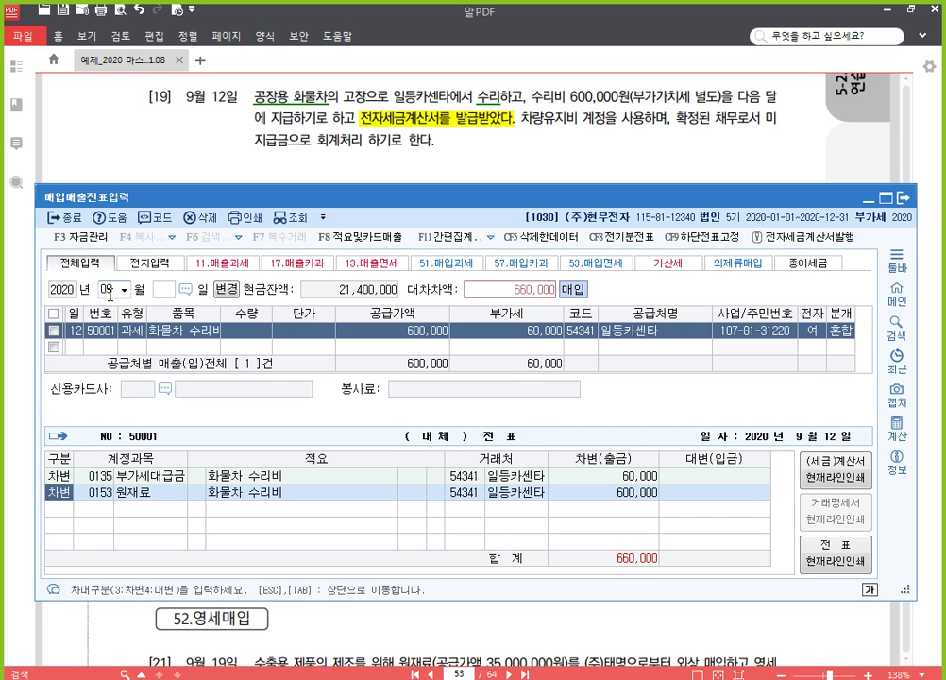
pyautogui.press('Return')
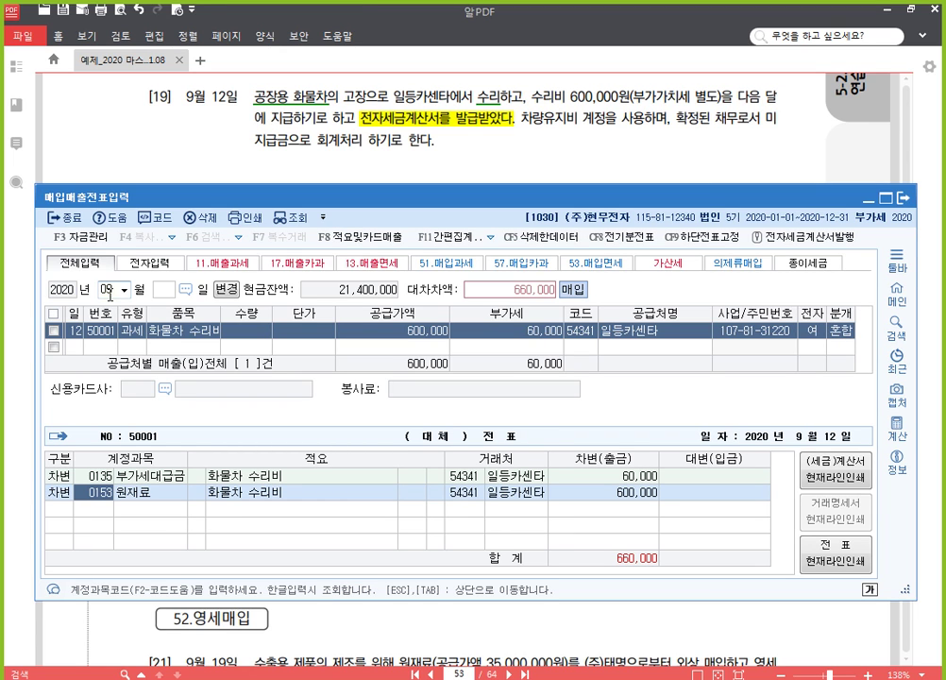
pyautogui.write('차량')
pyautogui.press('Return')
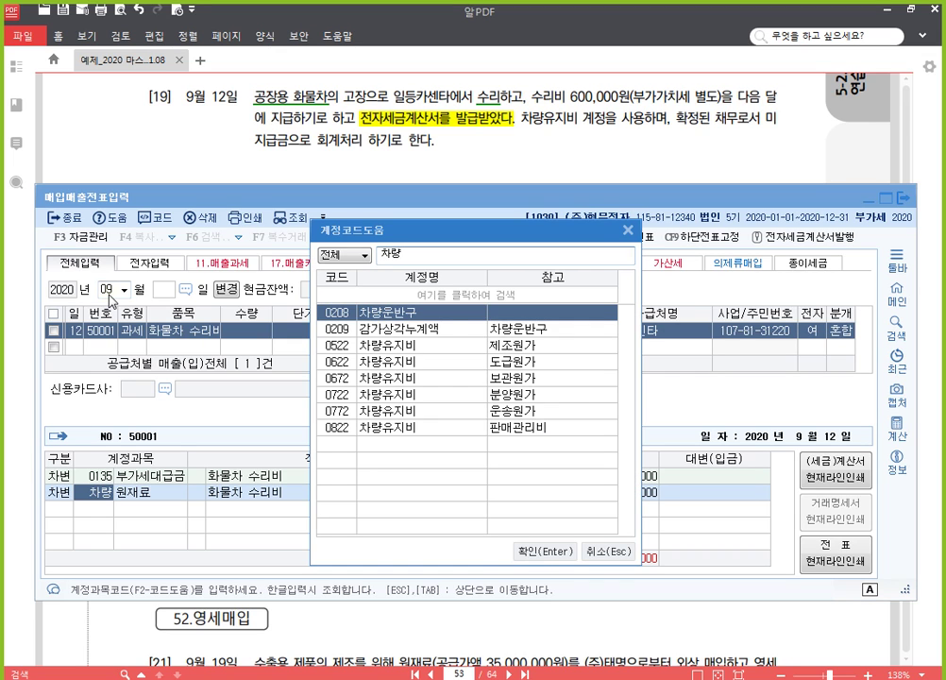
pyautogui.press('Down')
pyautogui.press('Down')
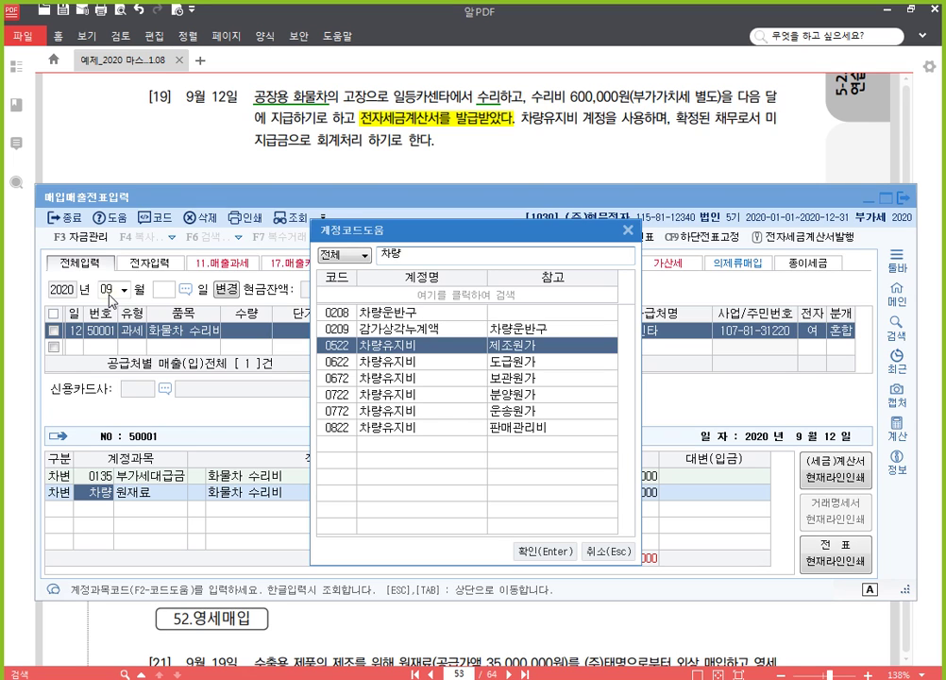
pyautogui.press('Return')
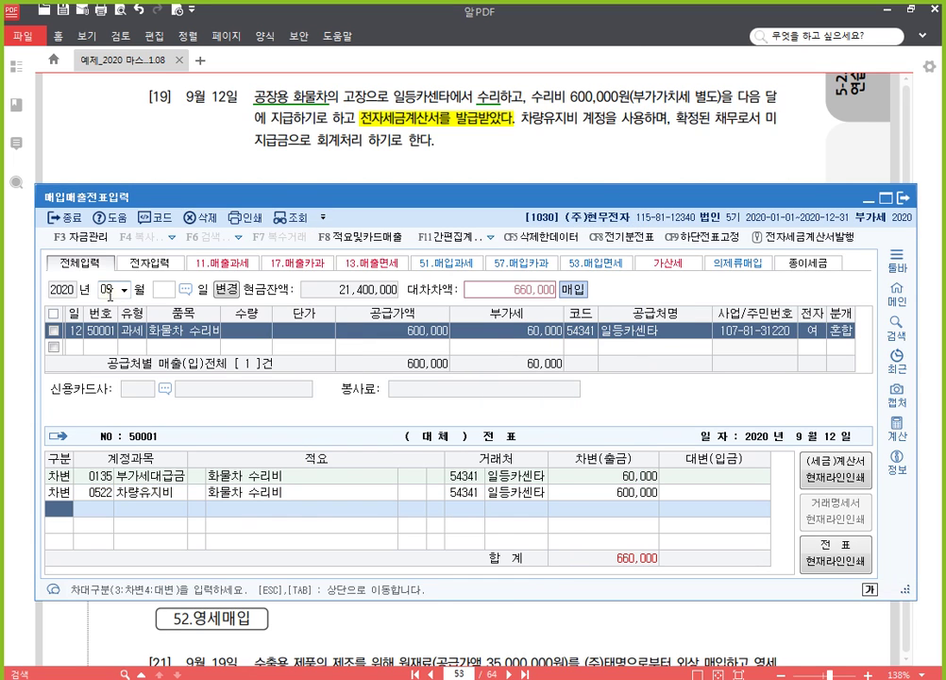
pyautogui.write('4253')
pyautogui.press('Return')
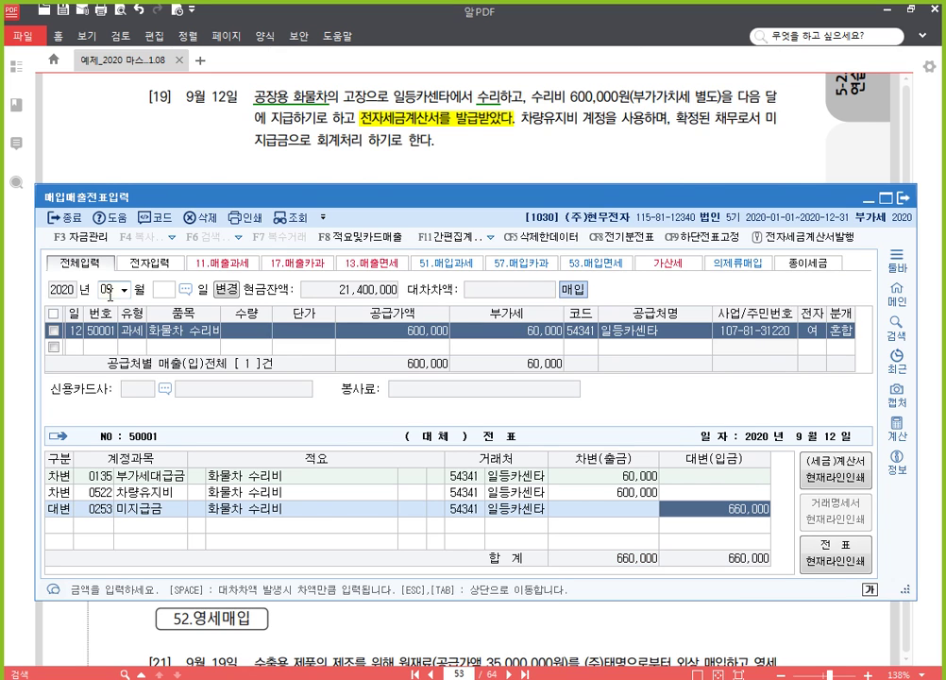
pyautogui.press('Escape')
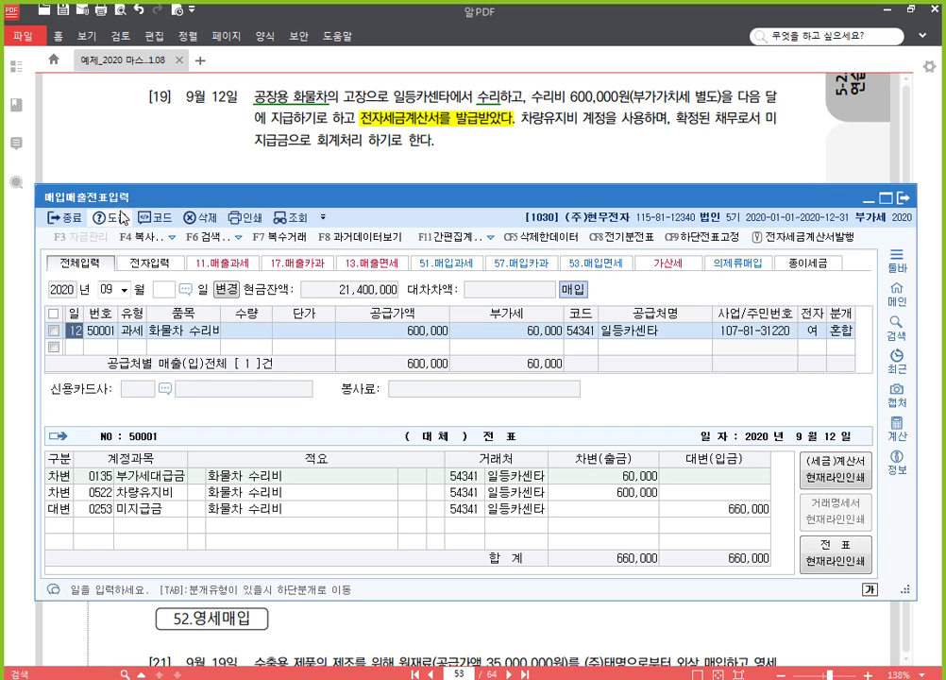
pyautogui.click(613, 146)
# Step: Highlight 전자세금계산서를 수취하였다 in problem [20] yellow
pyautogui.scroll(-1, 528, 406)
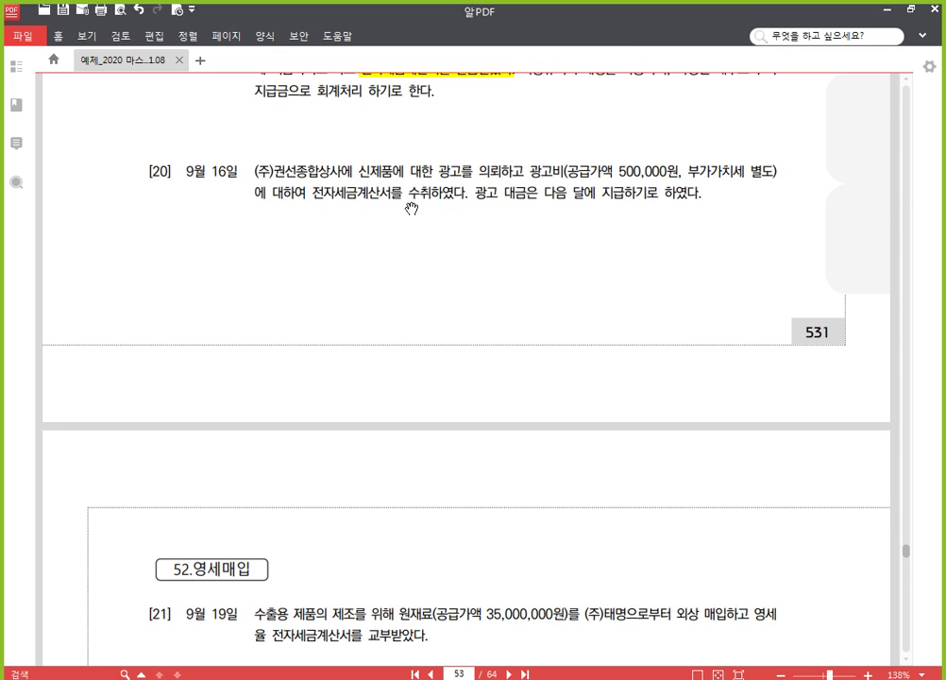
pyautogui.moveTo(313, 195); pyautogui.dragTo(460, 201)
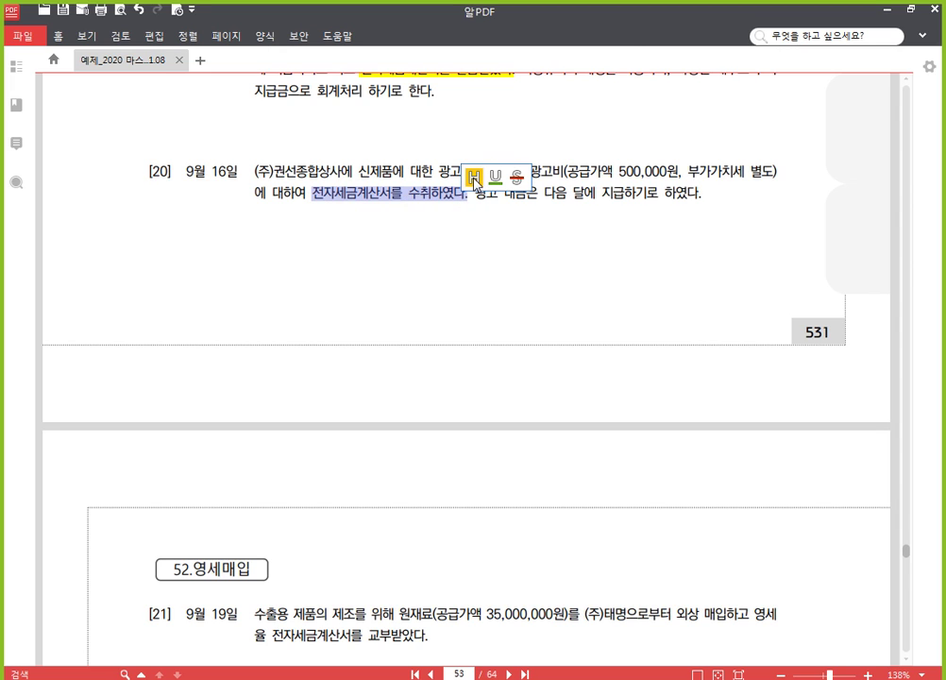
pyautogui.click(474, 179)
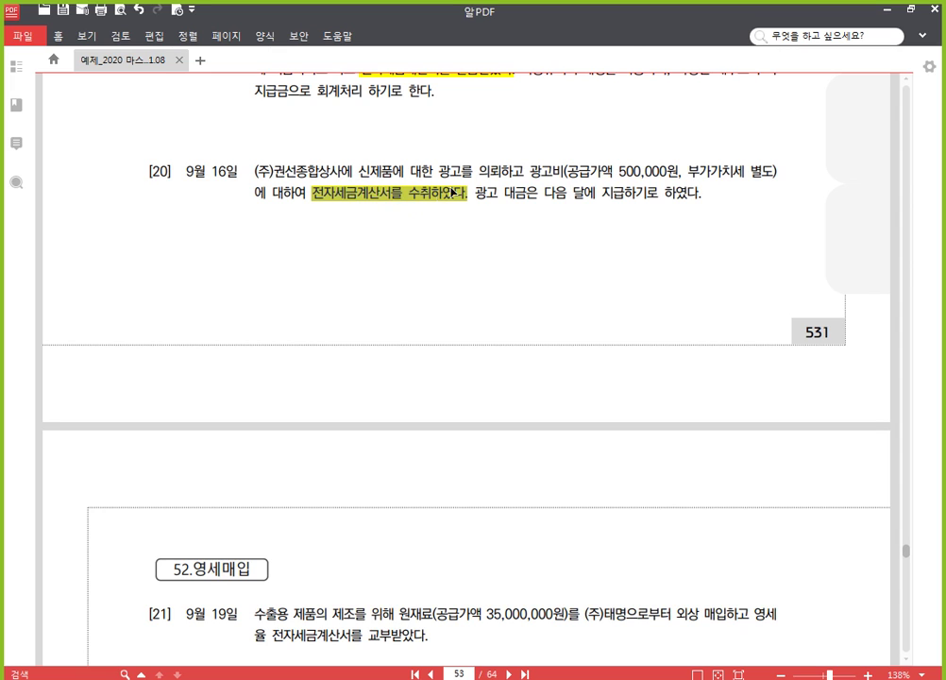
# Step: Underline the word 광고비 in problem [20]
pyautogui.moveTo(528, 172); pyautogui.dragTo(558, 176)
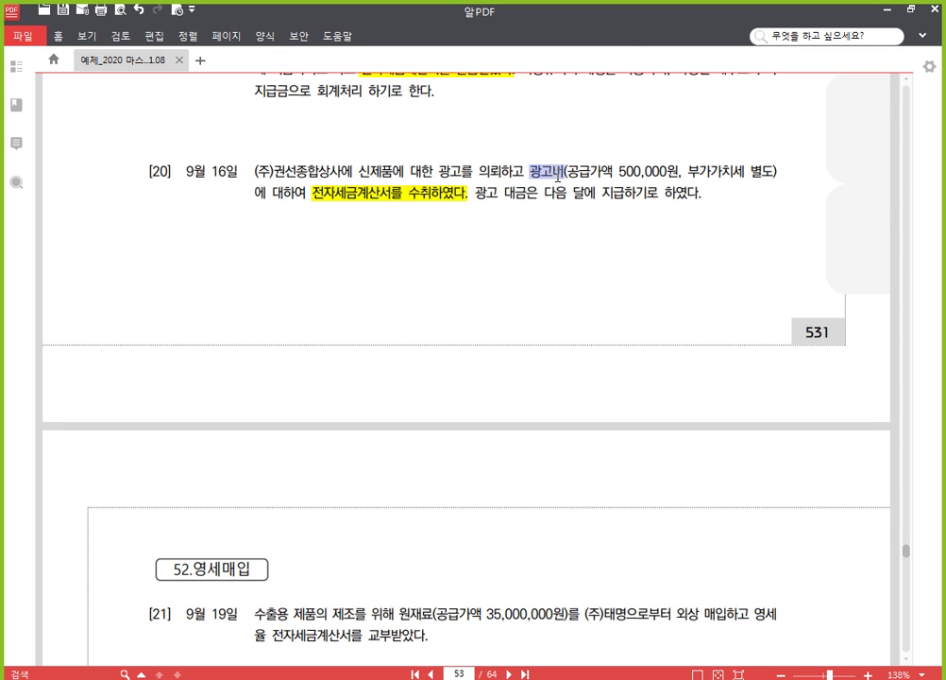
pyautogui.click(591, 152)
pyautogui.moveTo(495, 678)
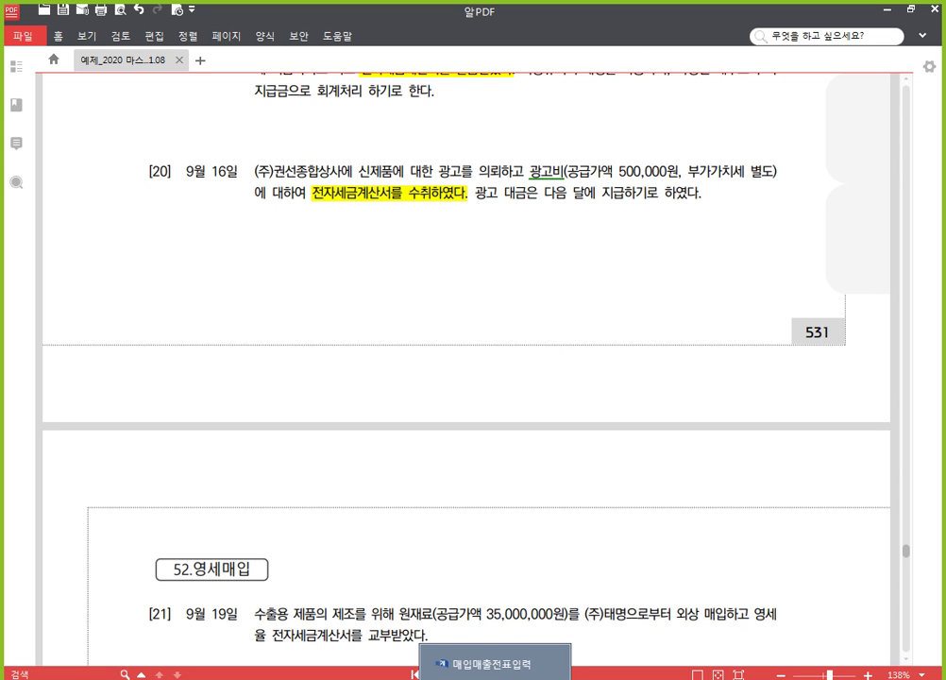
pyautogui.scroll(-1, 510, 491)
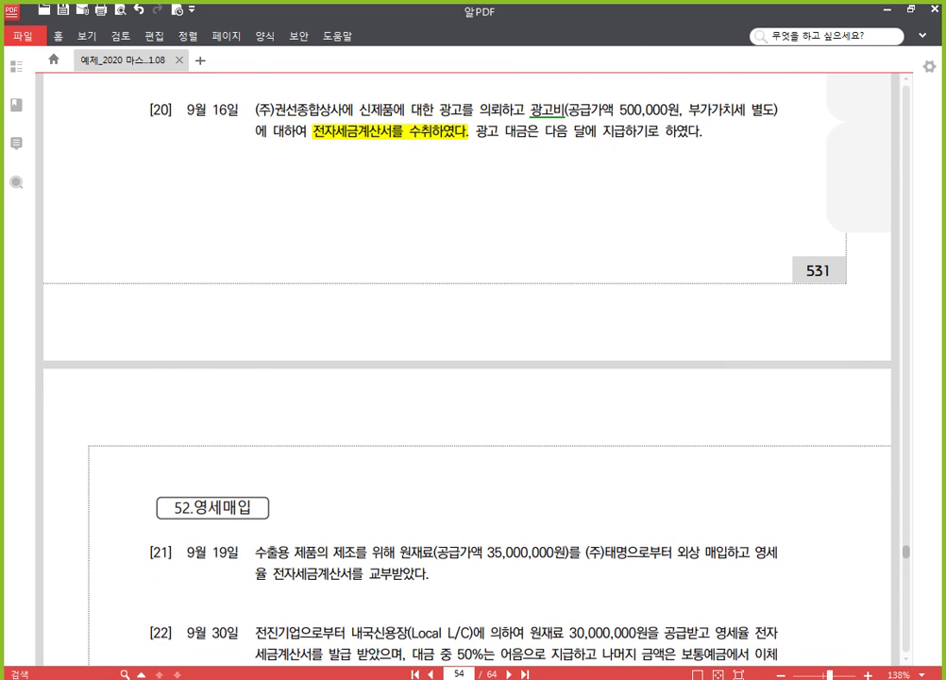
# Step: Start a September 16 type 11 taxable purchase with item 광고비
pyautogui.click(495, 678)
pyautogui.click(79, 346)
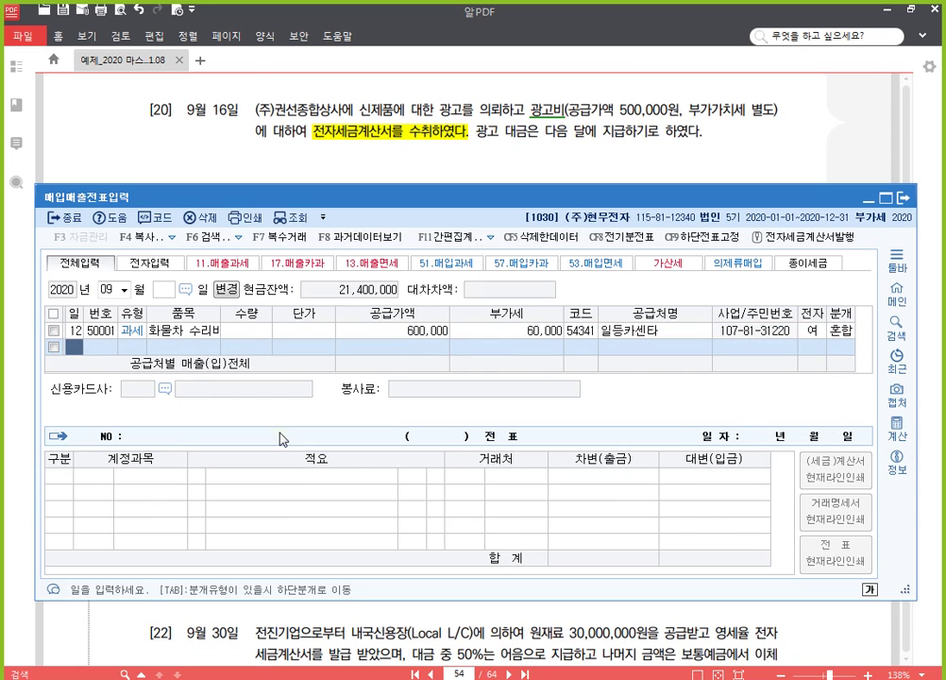
pyautogui.write('16')
pyautogui.press('Return')
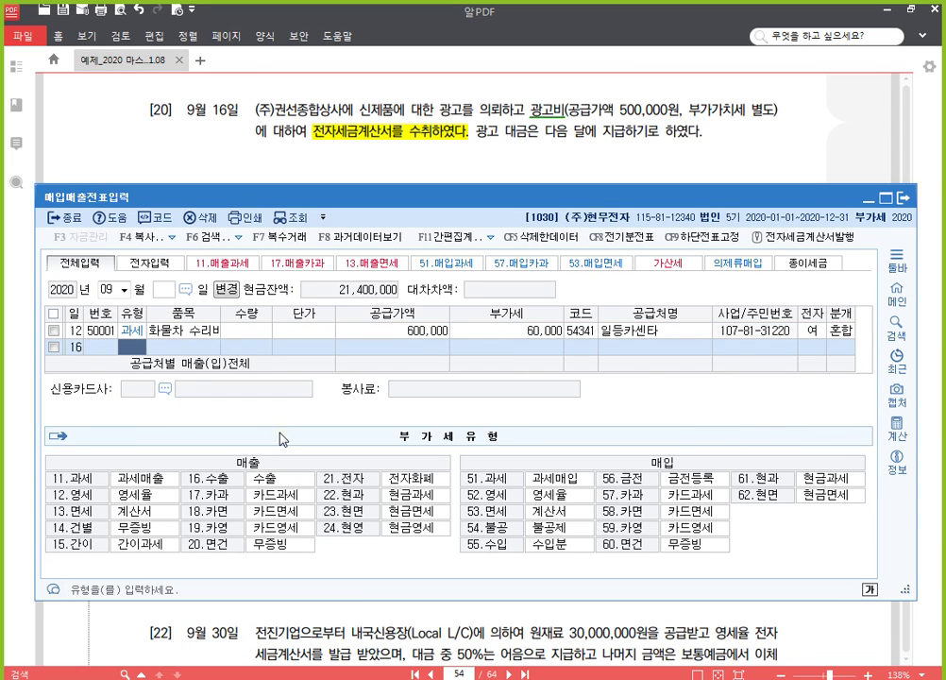
pyautogui.write('11')
pyautogui.press('Return')
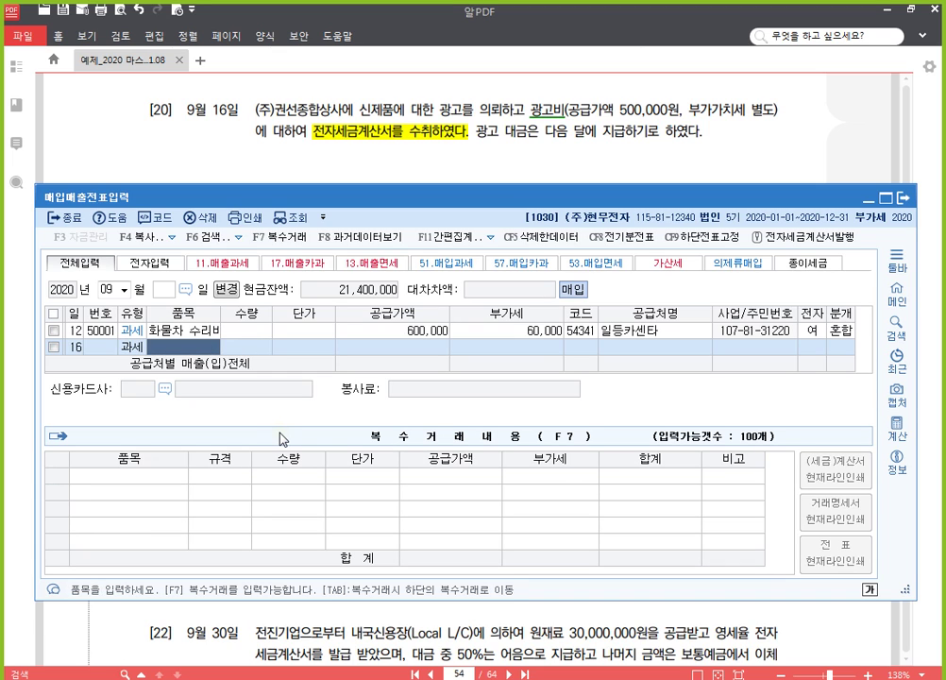
pyautogui.write('광고비')
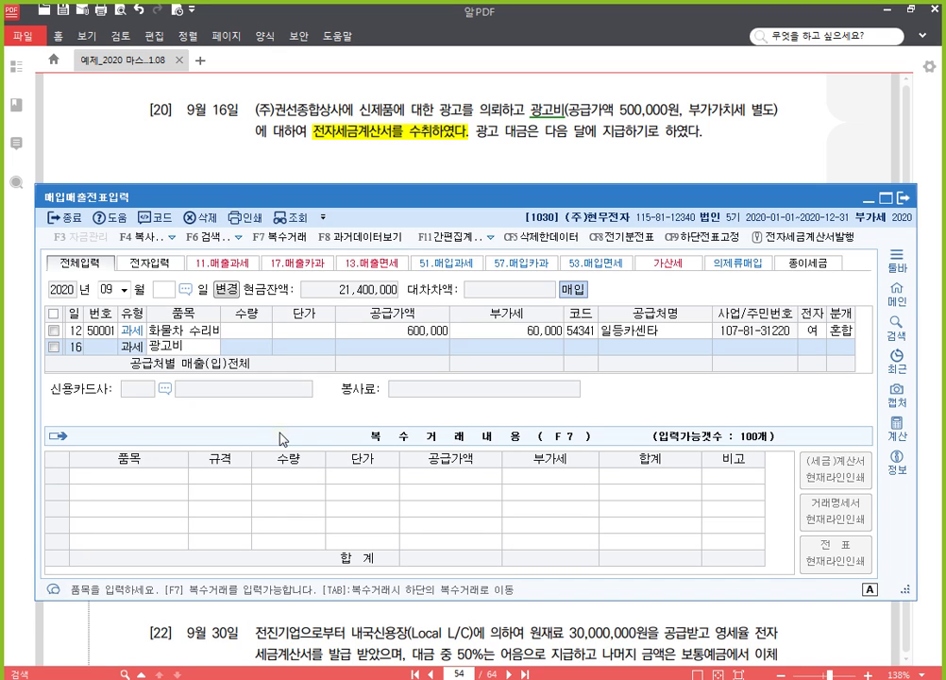
pyautogui.press('Return')
# Step: Enter 500,000 supply from (주)권선종합상사, electronic invoice, mixed journal, searching 광고 account
pyautogui.press('Return')
pyautogui.press('Return')
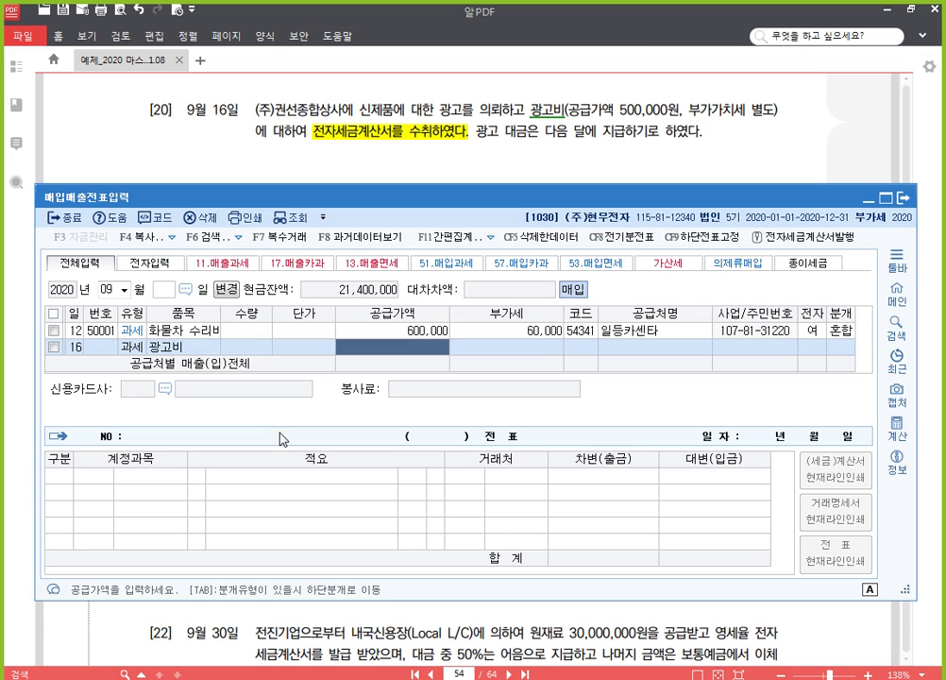
pyautogui.write('5000000')
pyautogui.press('Return')
pyautogui.press('Return')
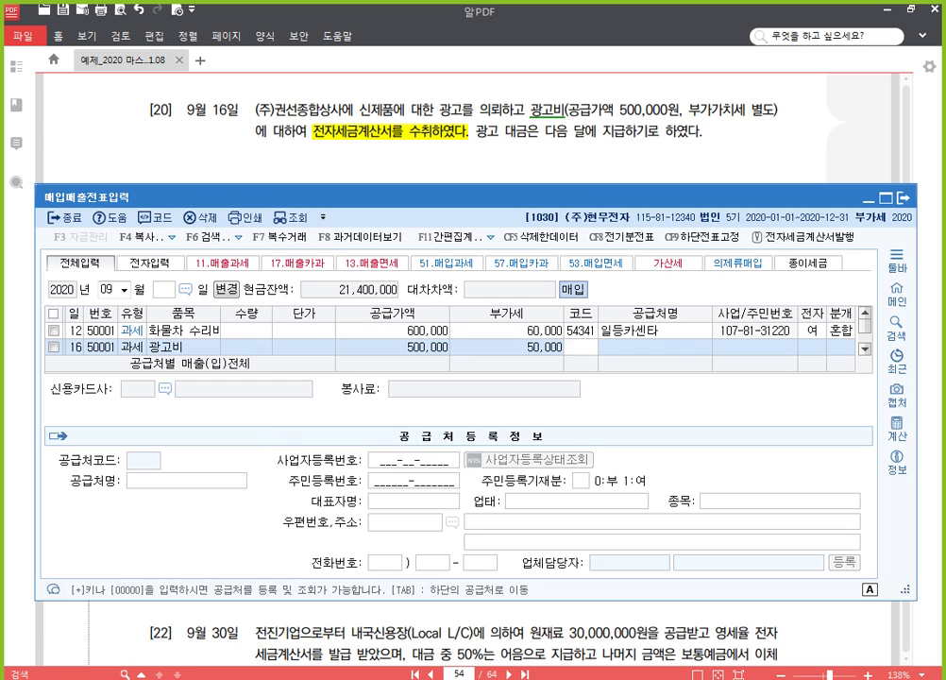
pyautogui.write('권선')
pyautogui.press('Return')
pyautogui.press('Return')
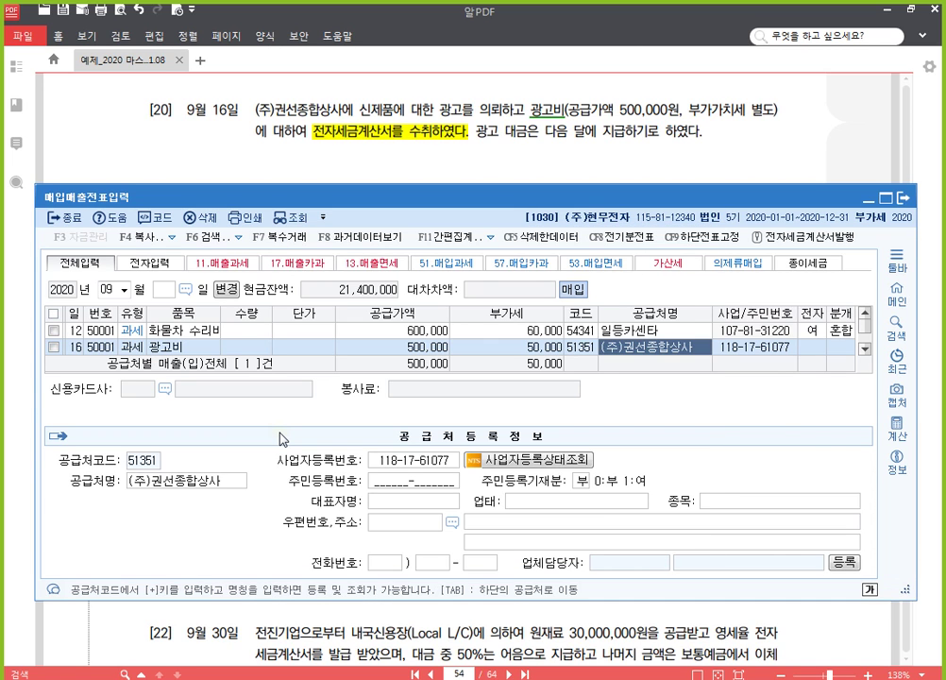
pyautogui.press('Return')
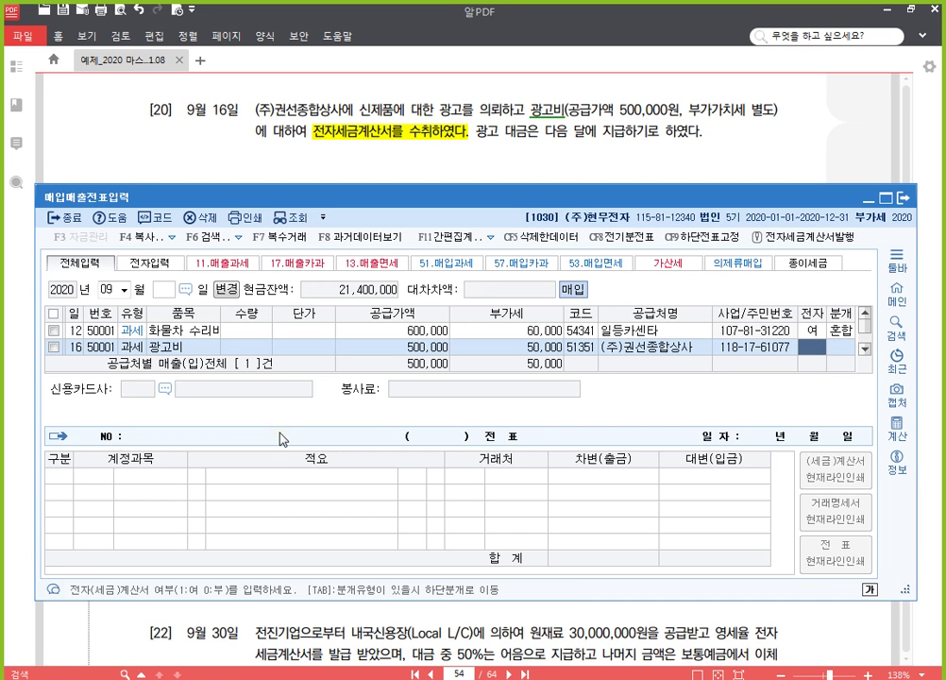
pyautogui.write('1')
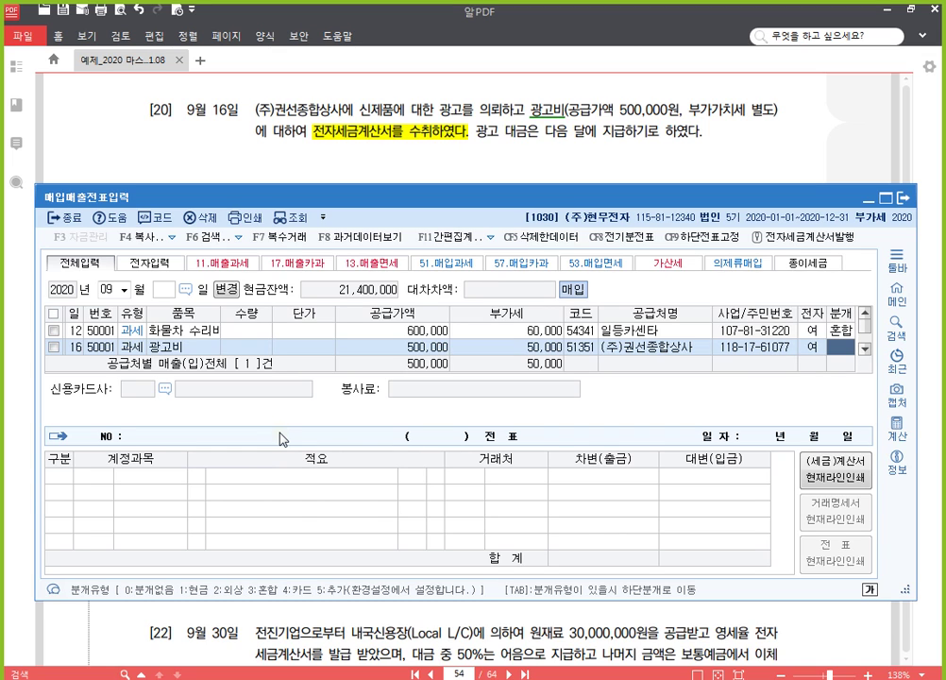
pyautogui.write('3')
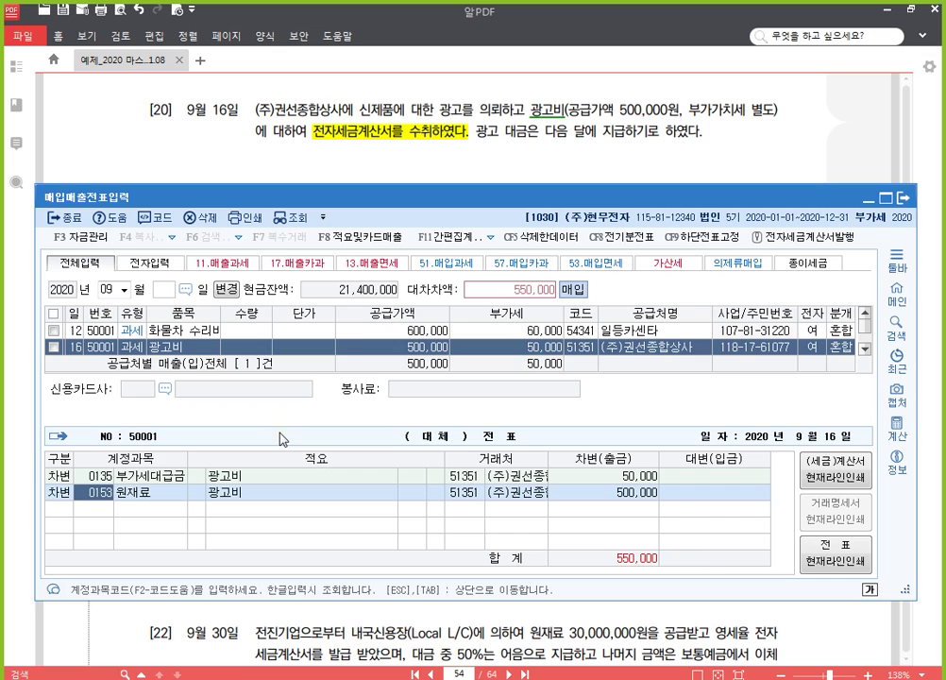
pyautogui.write('광고')
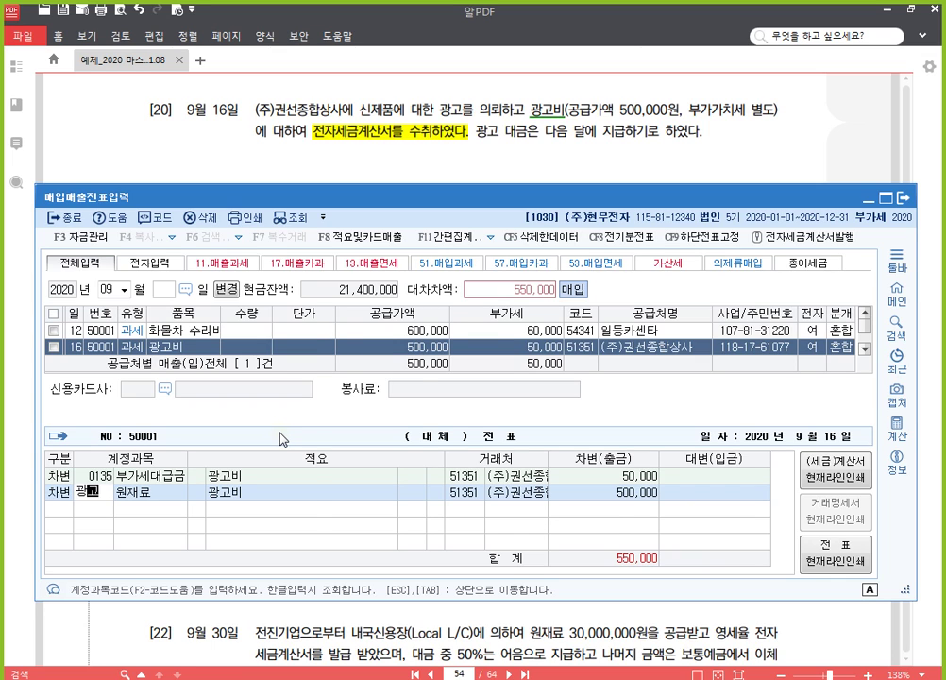
# Step: Debit 0833 광고선전비 500,000 and credit 0253 미지급금 550,000 to close the voucher
pyautogui.press('Return')
pyautogui.press('Down')
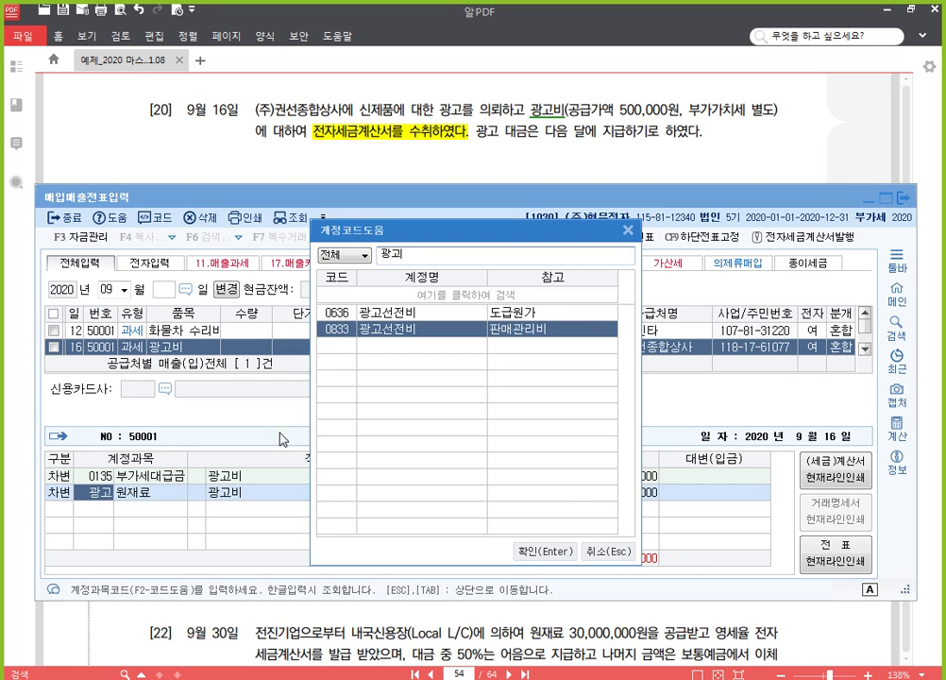
pyautogui.press('Return')
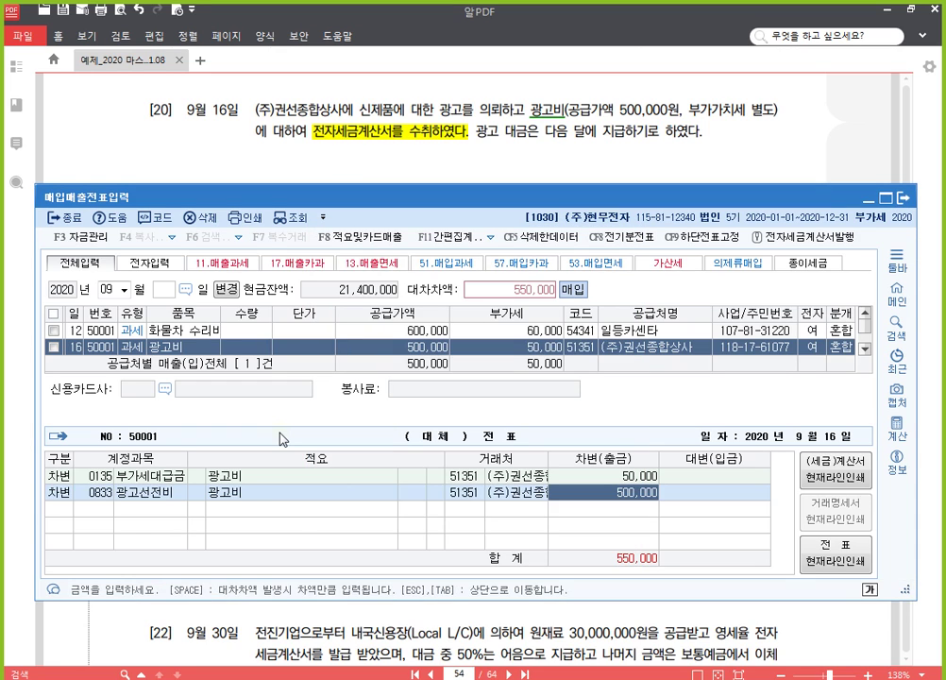
pyautogui.write('4')
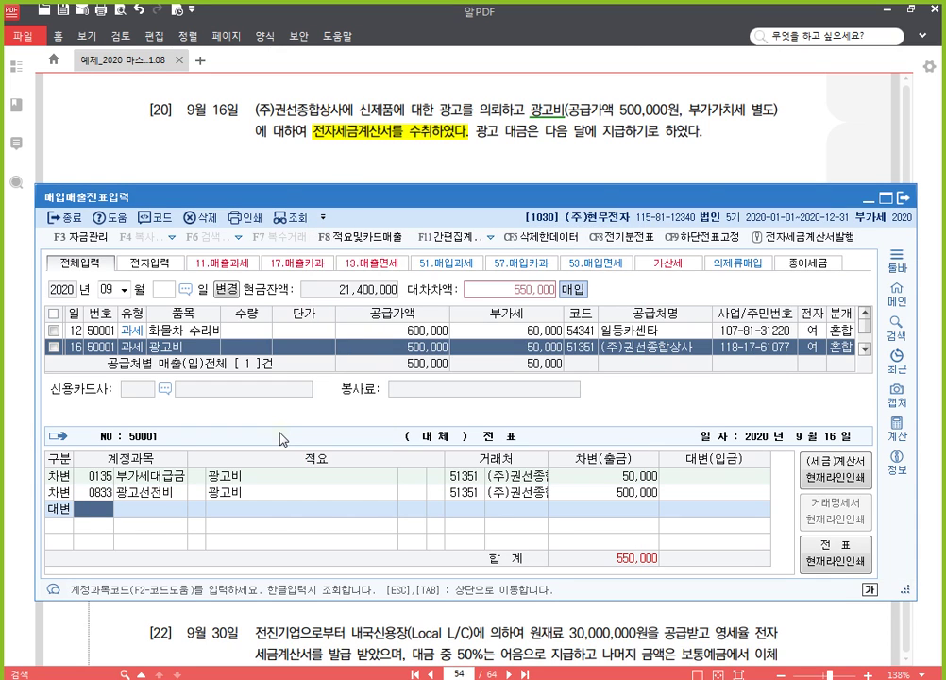
pyautogui.write('253')
pyautogui.press('Return')
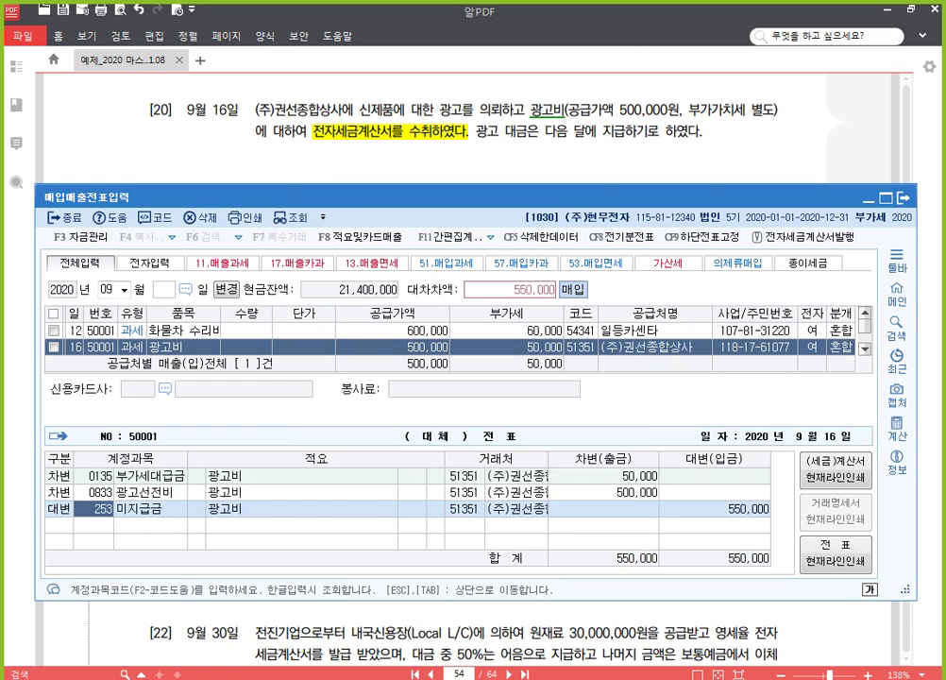
pyautogui.press('Return')
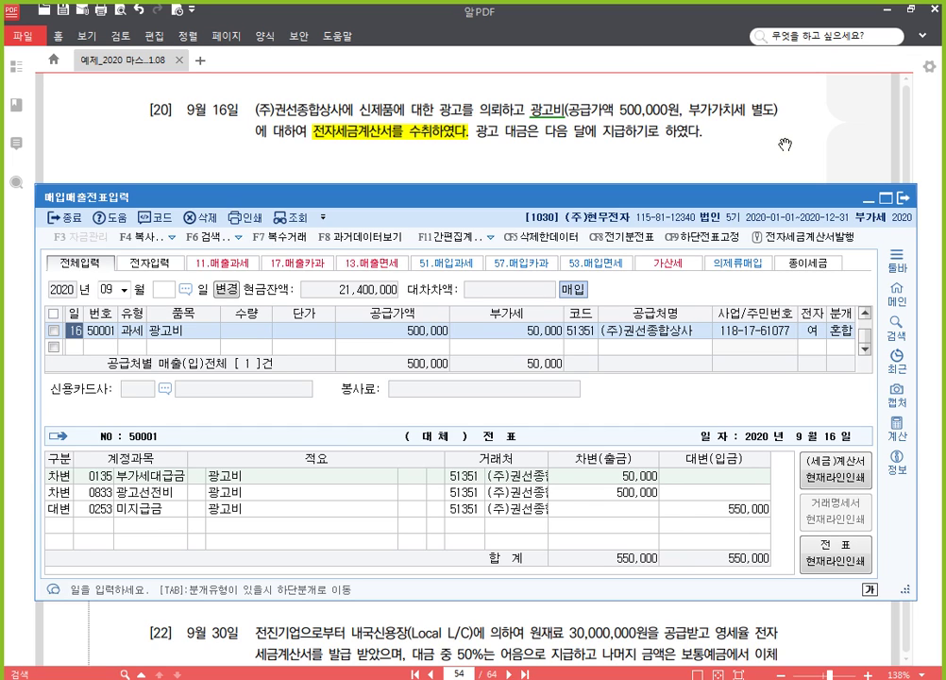
# Step: Highlight problem [21]'s 영세율 전자세금계산서를 교부받았다 in yellow and return to KcLep
pyautogui.click(785, 144)
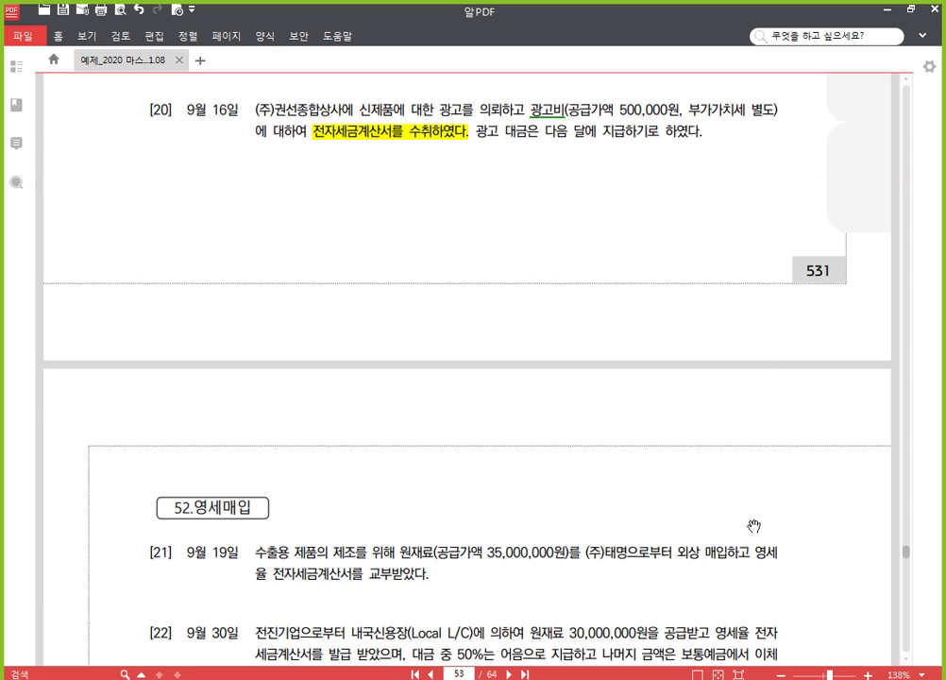
pyautogui.scroll(-5, 741, 377)
pyautogui.scroll(-2, 721, 364)
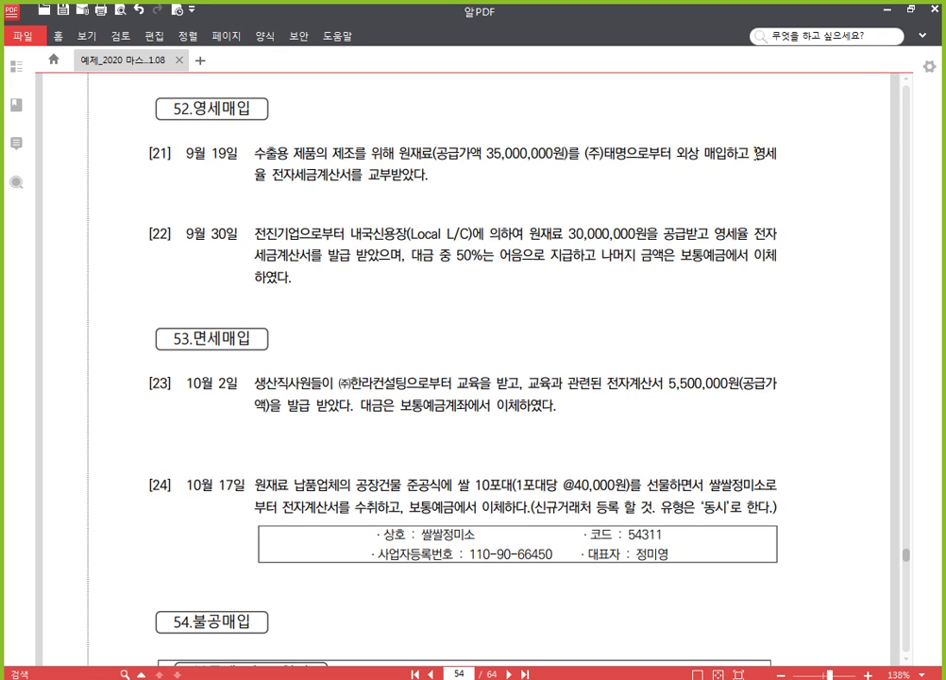
pyautogui.moveTo(755, 154); pyautogui.dragTo(436, 179)
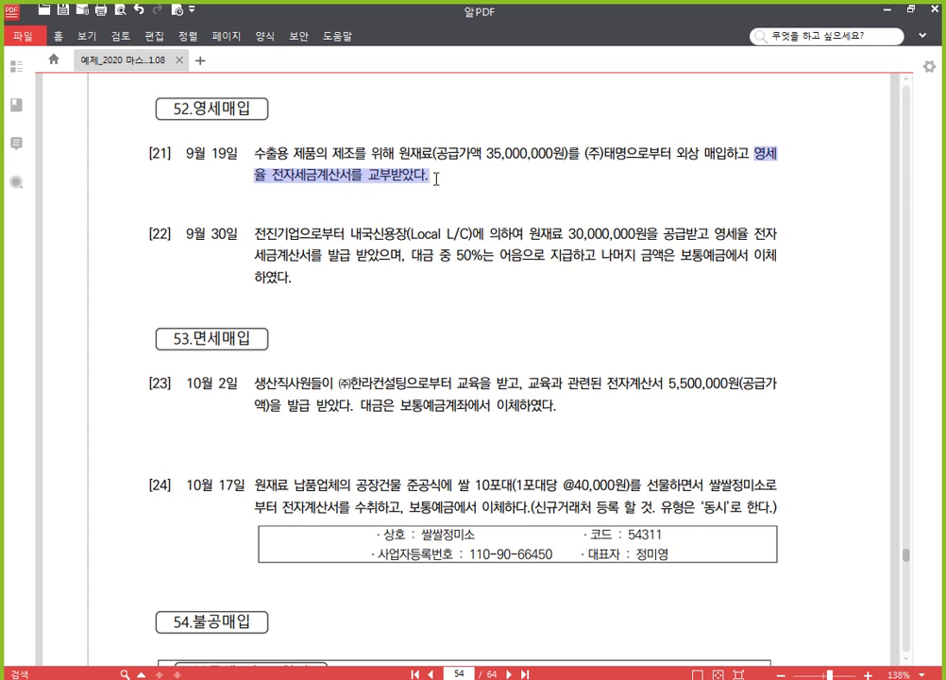
pyautogui.click(447, 153)
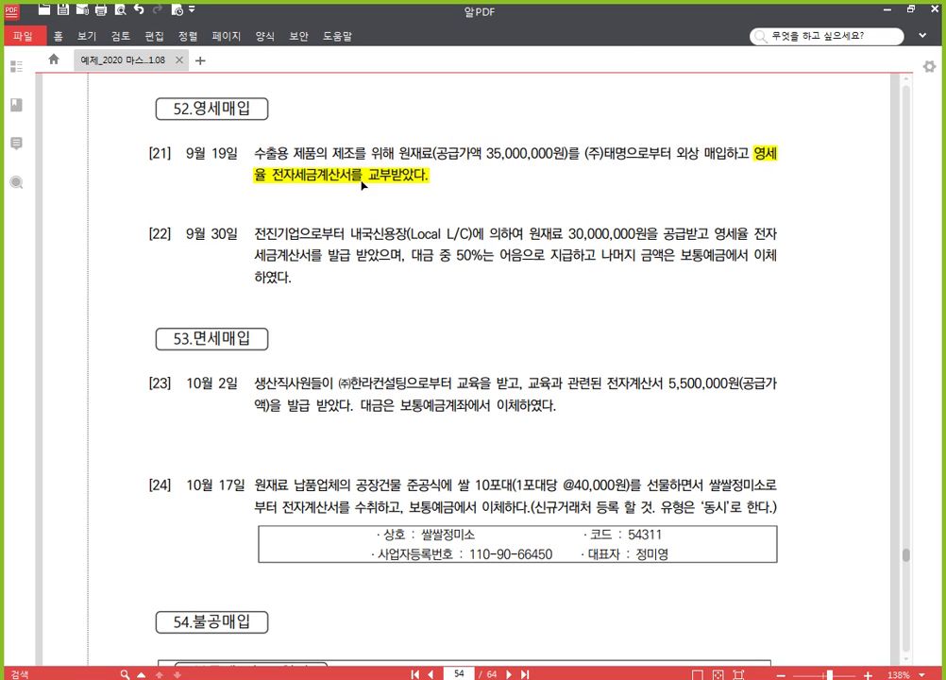
pyautogui.moveTo(432, 200); pyautogui.dragTo(434, 153)
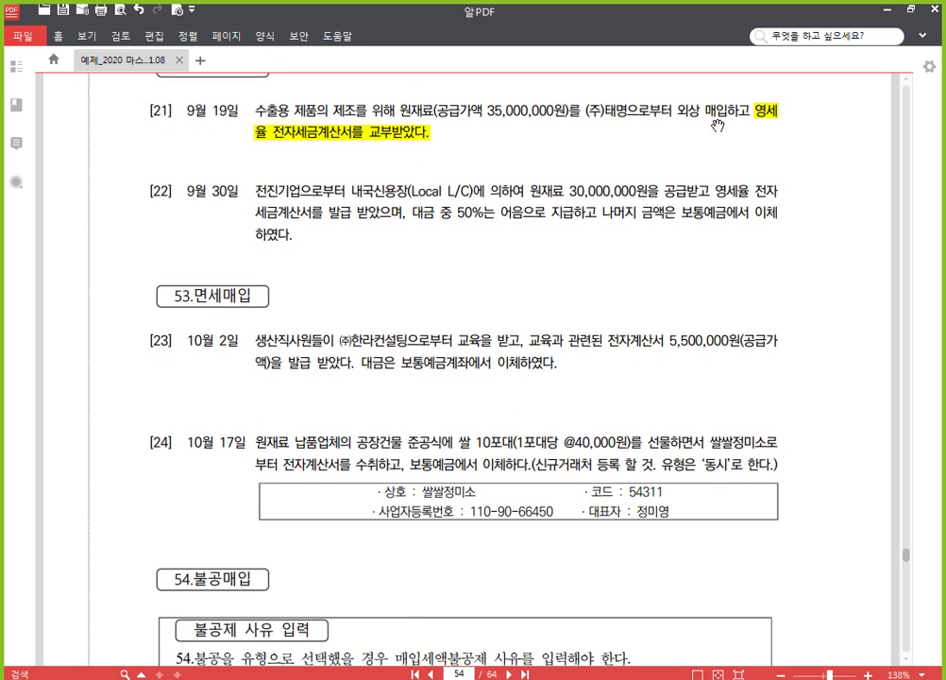
pyautogui.hotkey('alt', 'Tab')
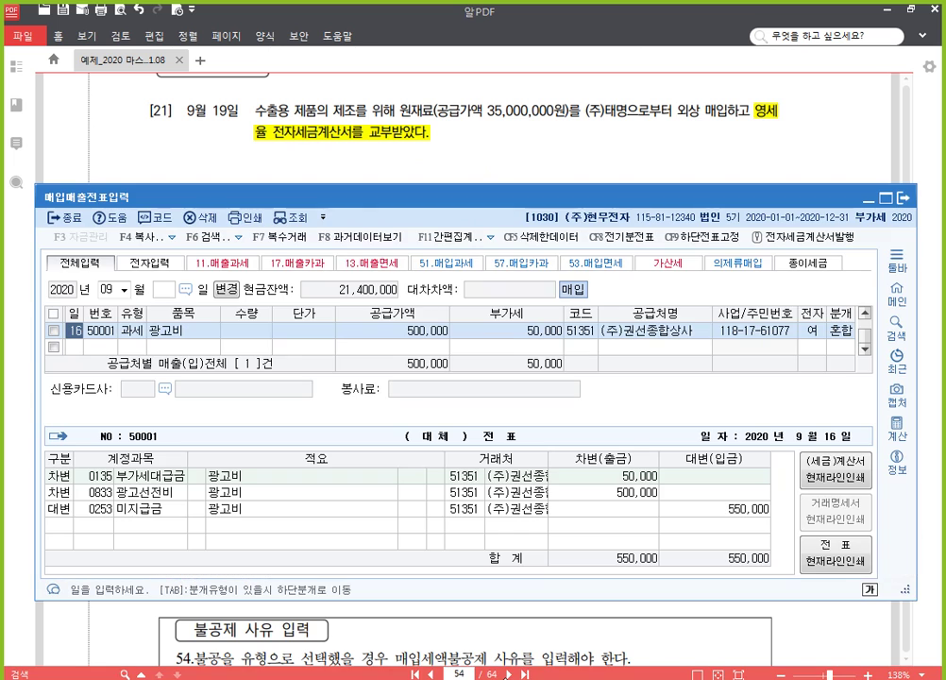
# Step: Start a September 19 type 52 zero-rated entry for 원재료 worth 35,000,000
pyautogui.click(78, 349)
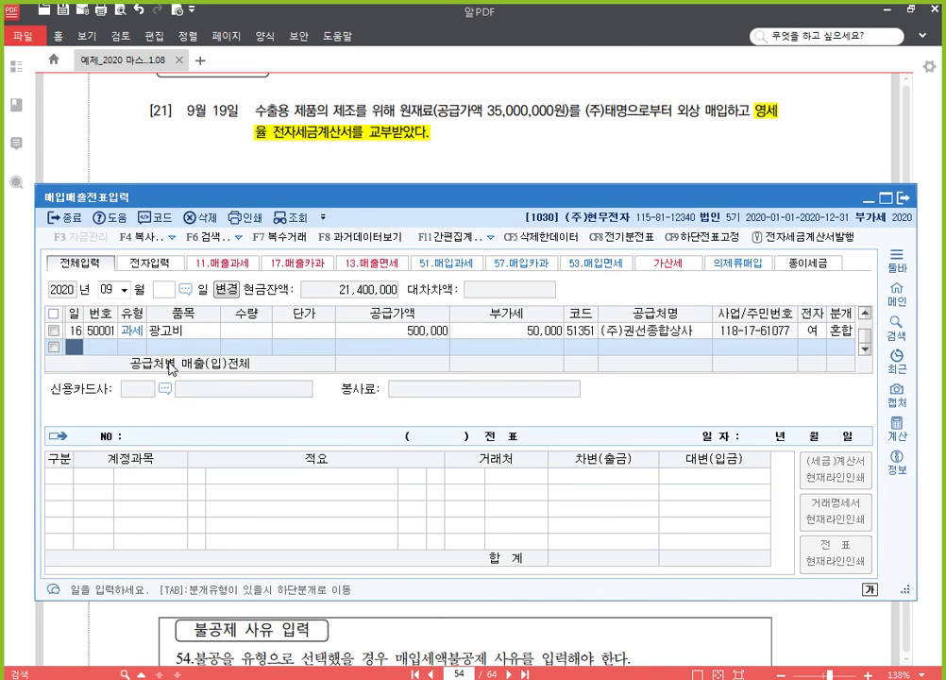
pyautogui.write('19')
pyautogui.press('Return')
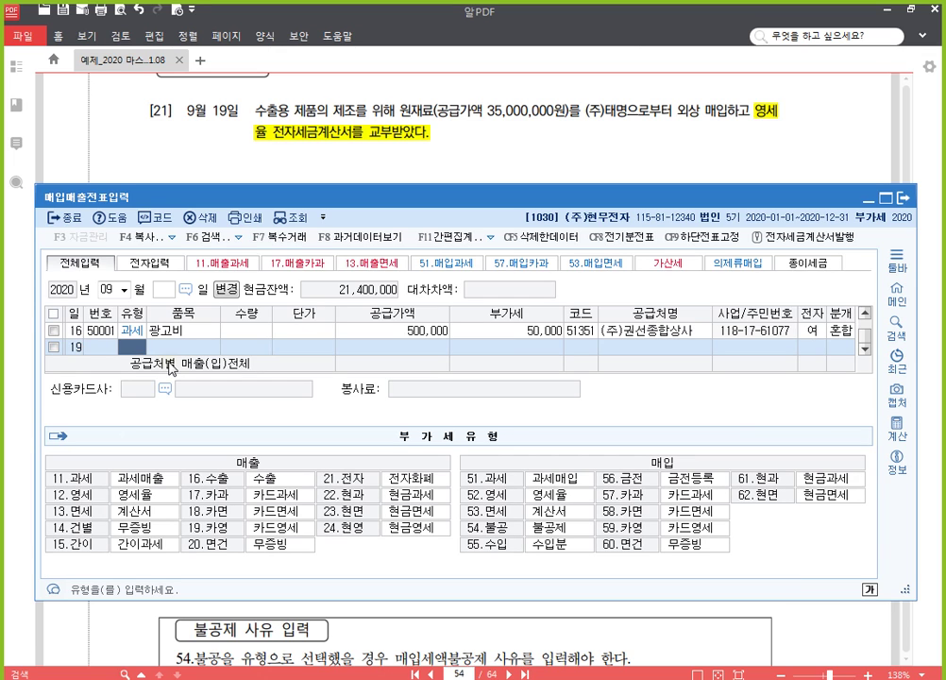
pyautogui.write('52')
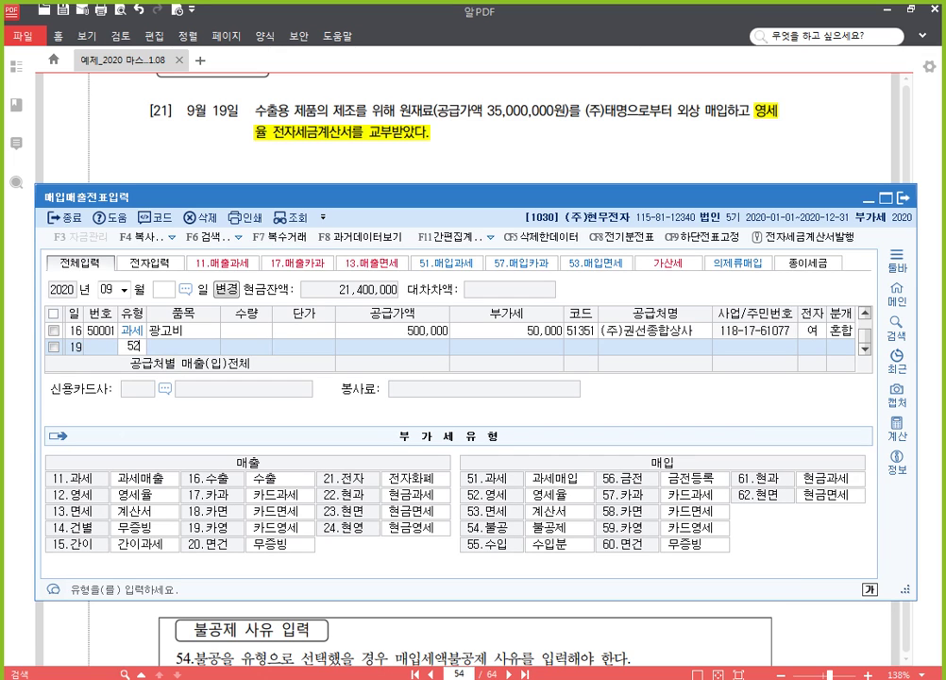
pyautogui.press('Return')
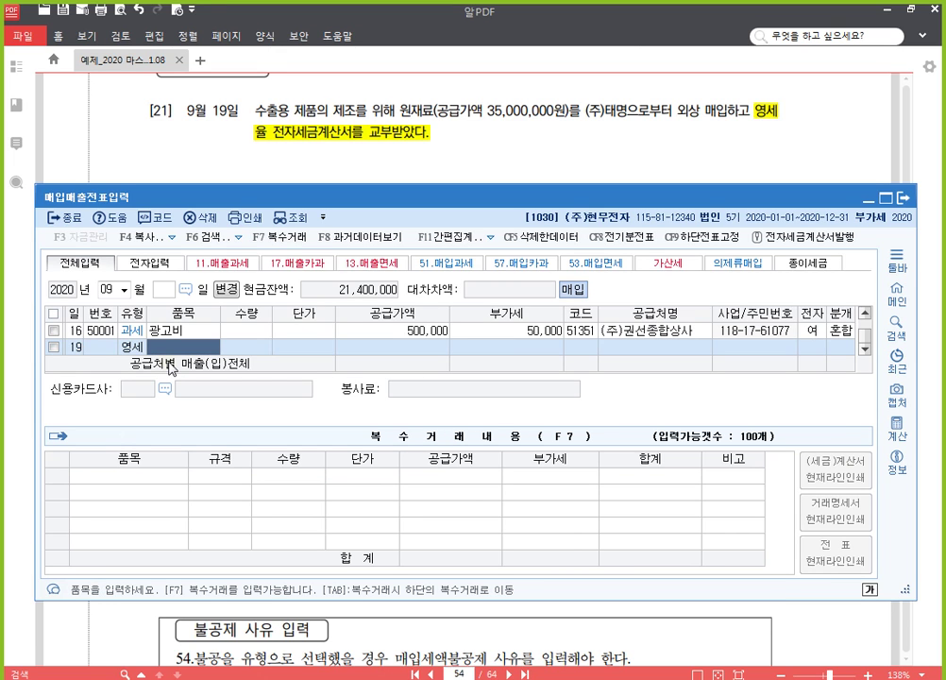
pyautogui.write('원재료')
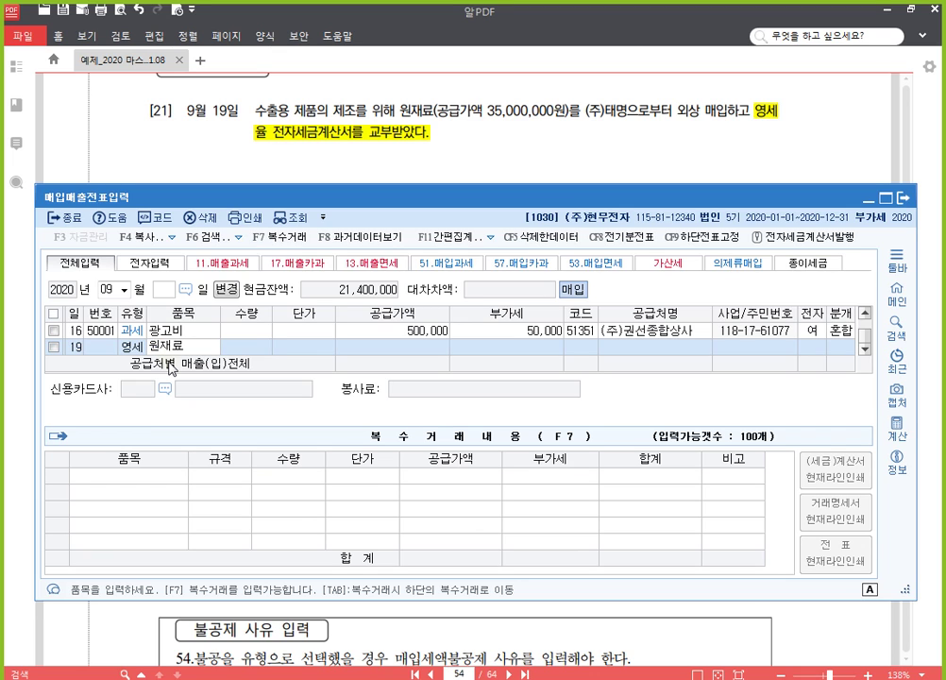
pyautogui.press('Return')
pyautogui.press('Return')
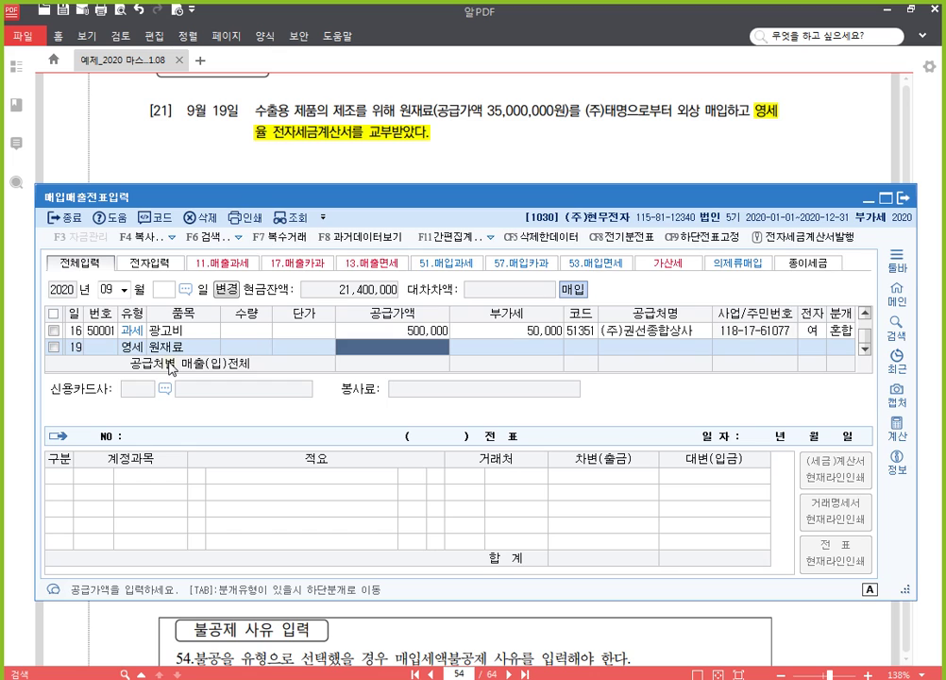
pyautogui.write('35000000')
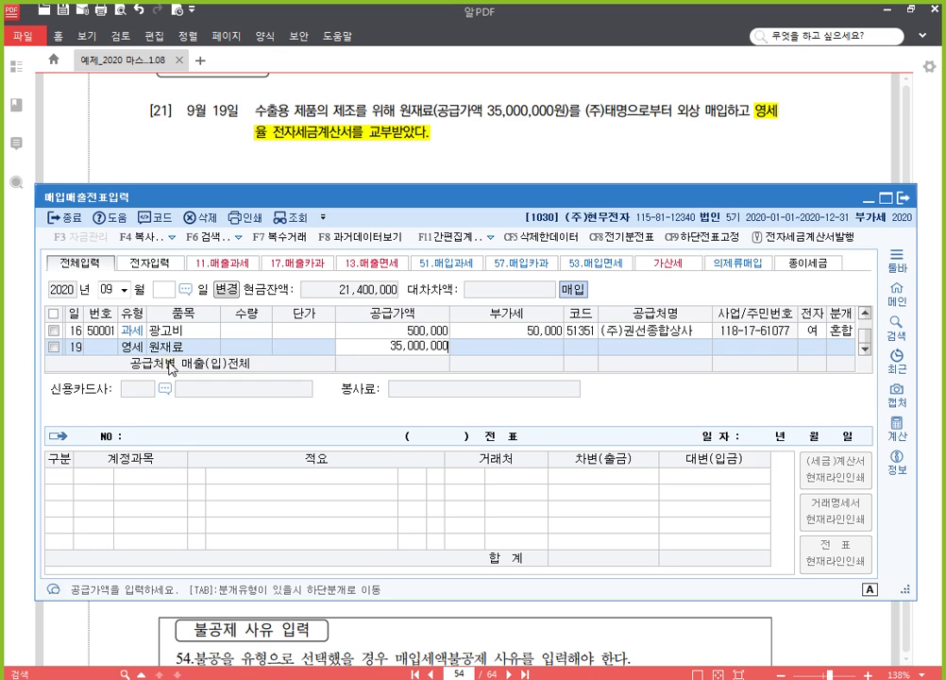
pyautogui.press('Return')
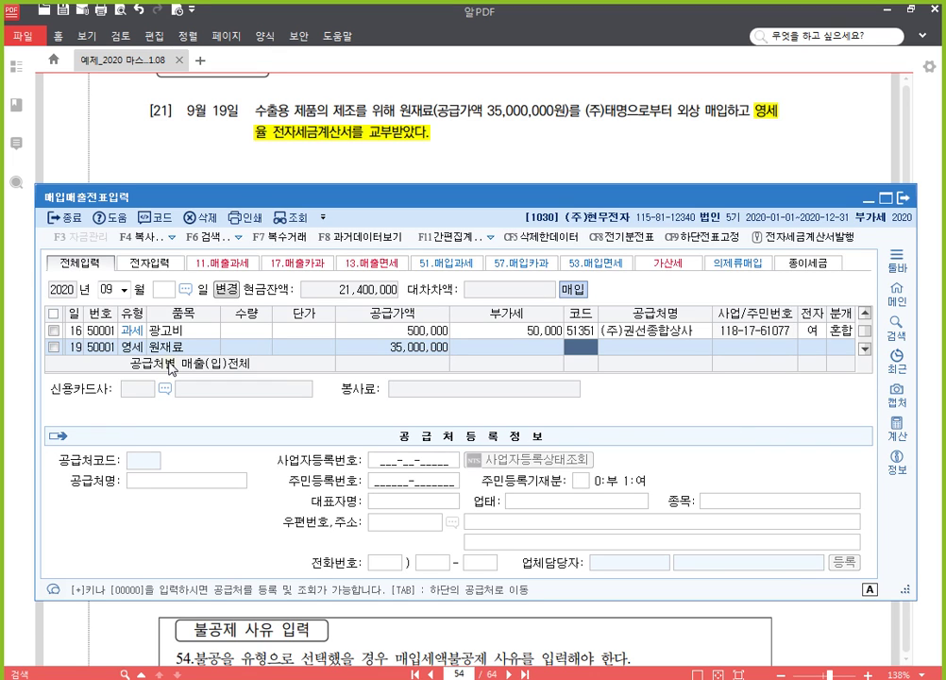
# Step: Choose supplier (주)태명, electronic invoice, journal type 2 외상, and accept the lines
pyautogui.write('태')
pyautogui.press('Return')
pyautogui.press('Return')
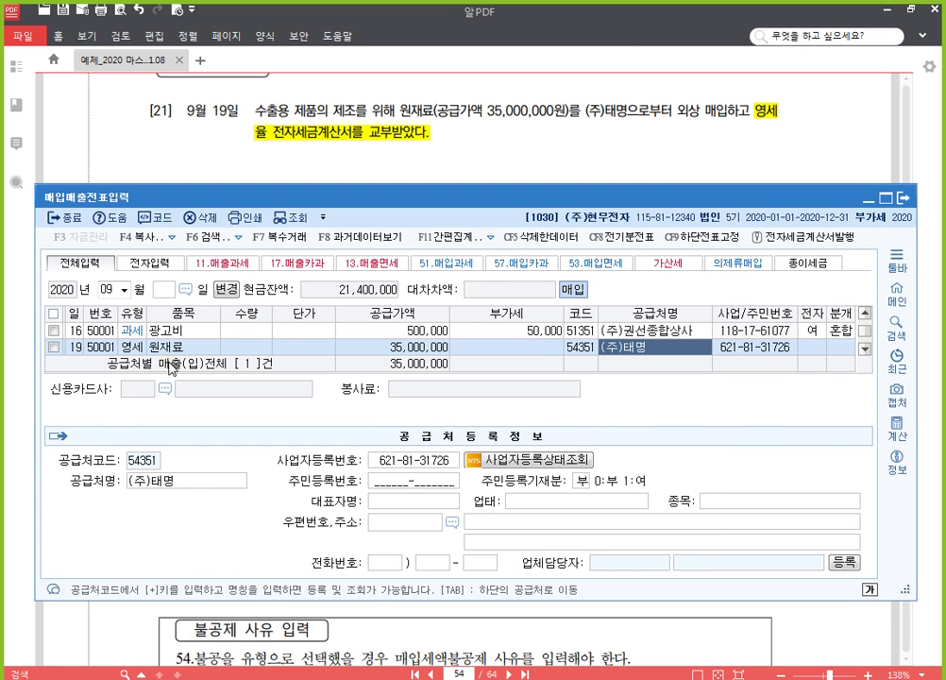
pyautogui.press('Return')
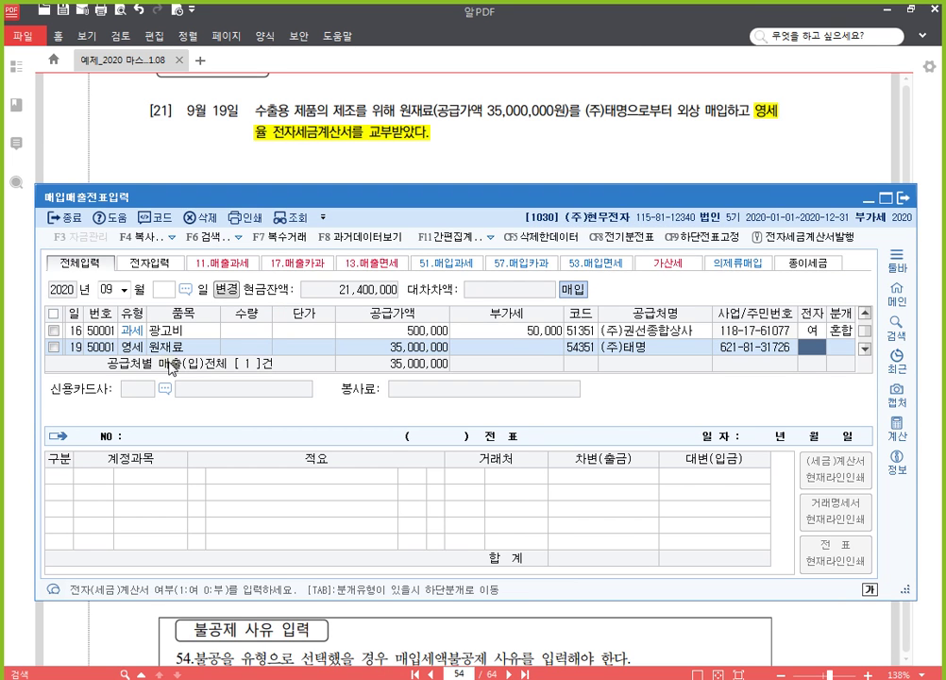
pyautogui.write('1')
pyautogui.press('Return')
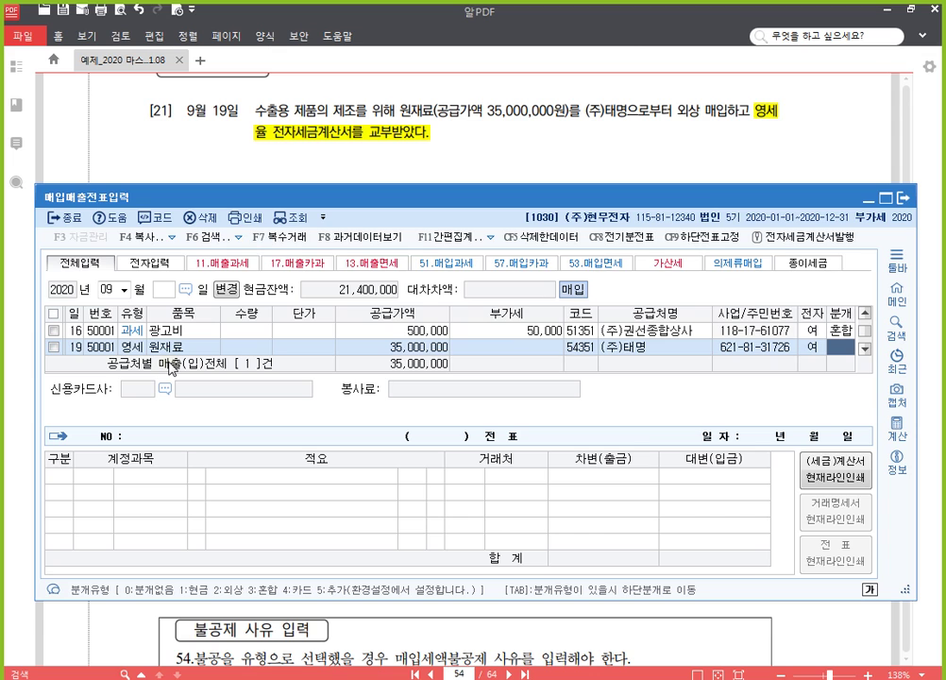
pyautogui.write('2')
pyautogui.press('Return')
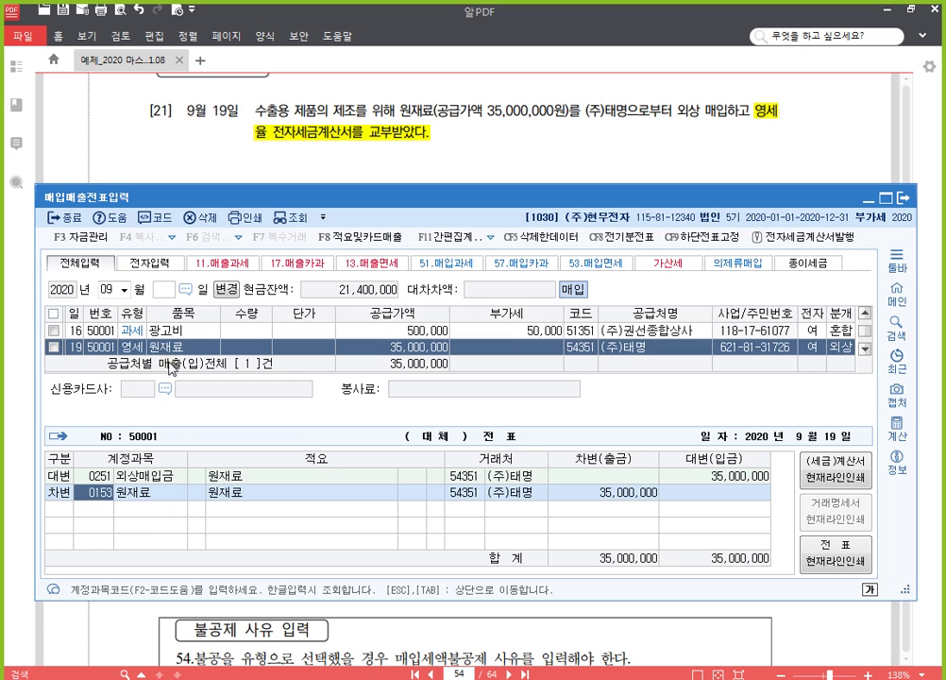
pyautogui.press('Return')
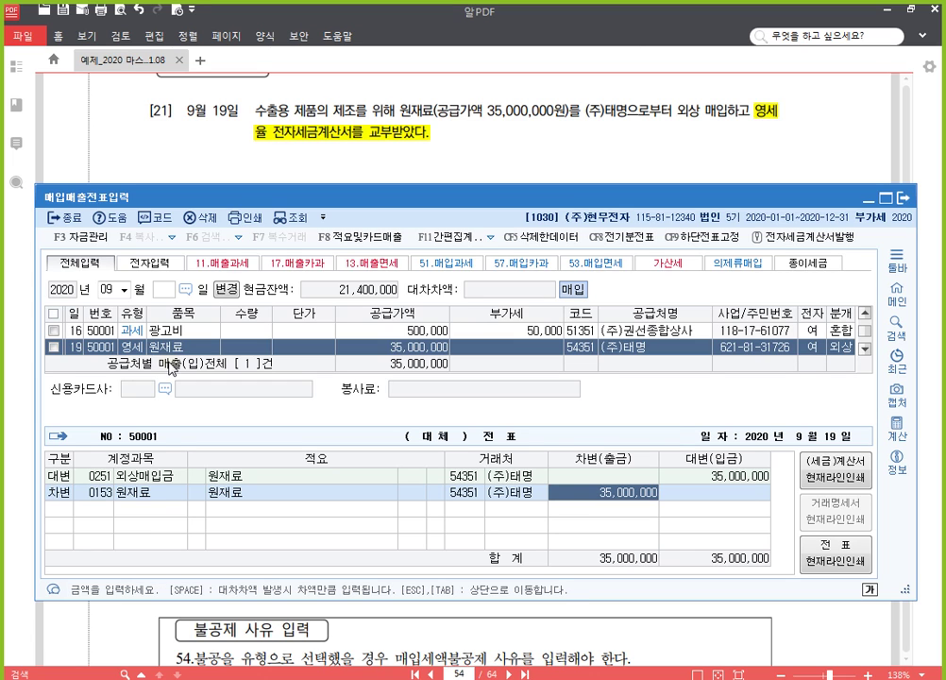
pyautogui.press('Return')
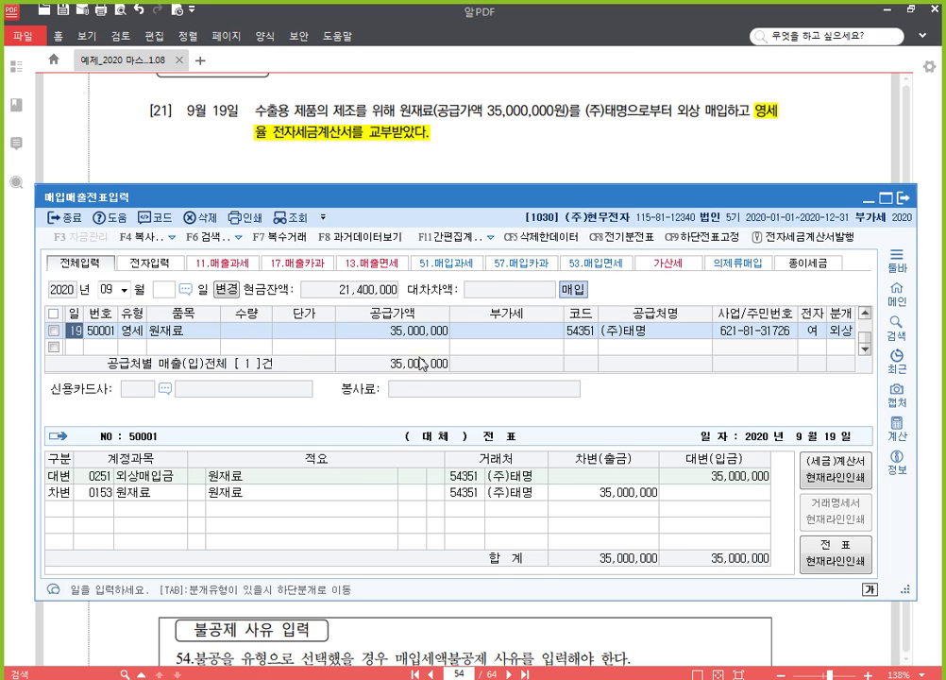
# Step: Highlight the Local L/C phrase and the 영세율 invoice phrase of problem [22] in yellow
pyautogui.click(451, 104)
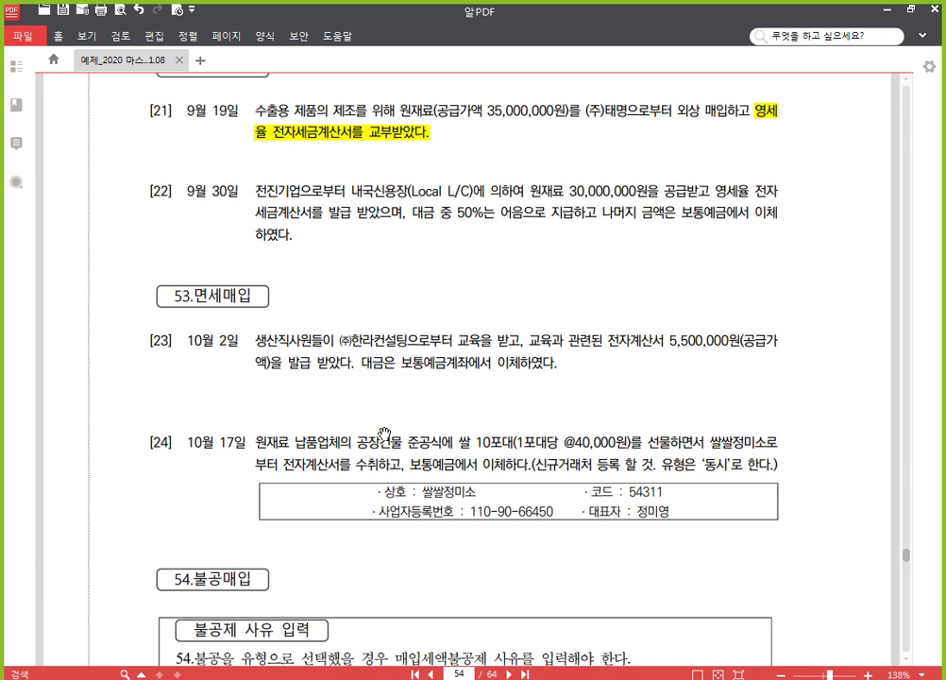
pyautogui.scroll(-3, 300, 340)
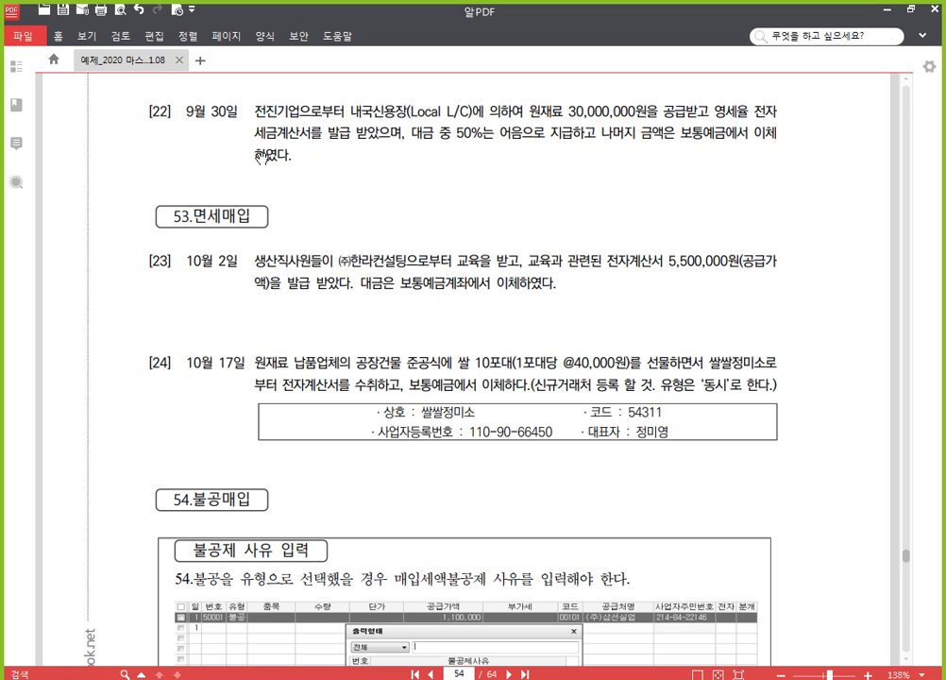
pyautogui.scroll(1, 295, 149)
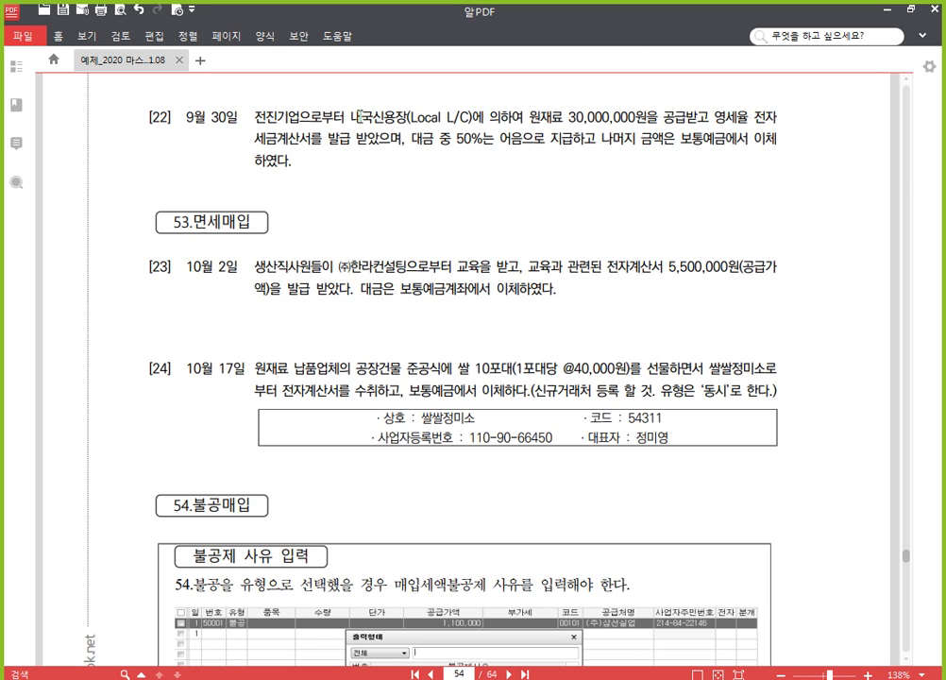
pyautogui.moveTo(358, 117); pyautogui.dragTo(523, 118)
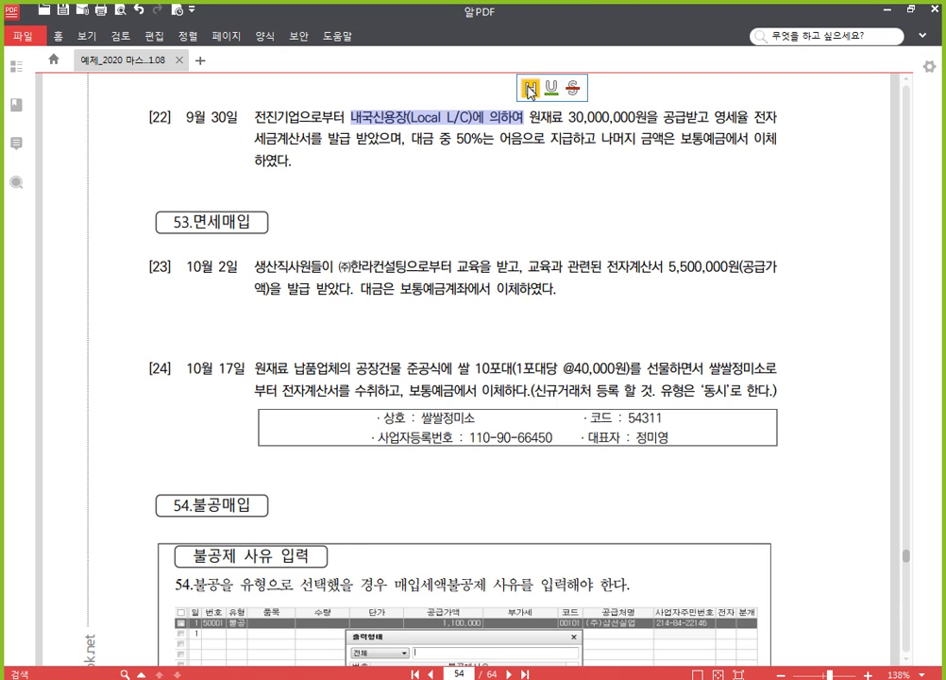
pyautogui.click(530, 90)
pyautogui.moveTo(715, 117); pyautogui.dragTo(406, 140)
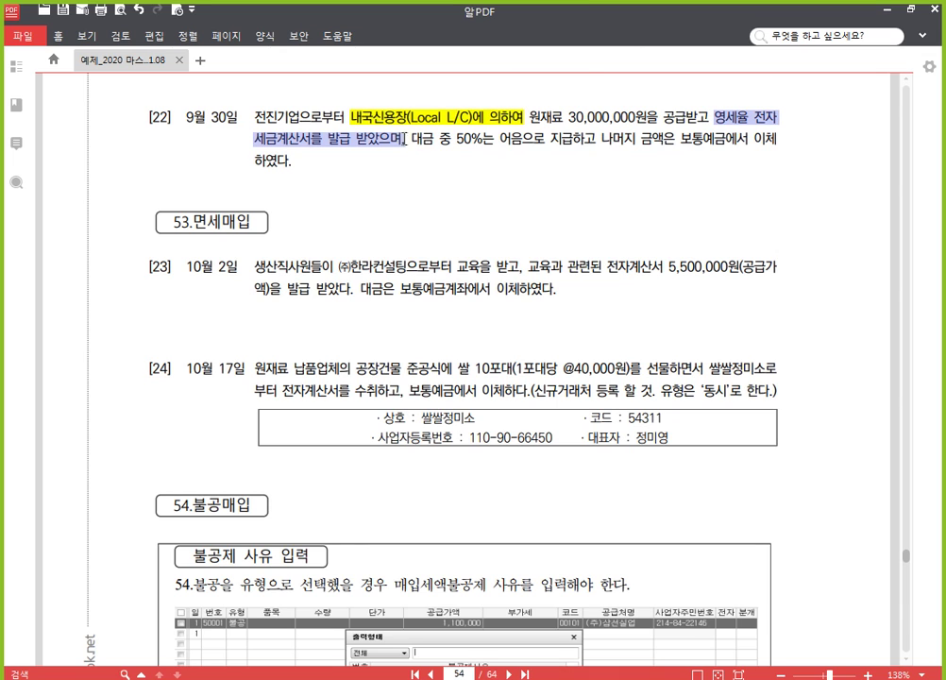
pyautogui.click(415, 117)
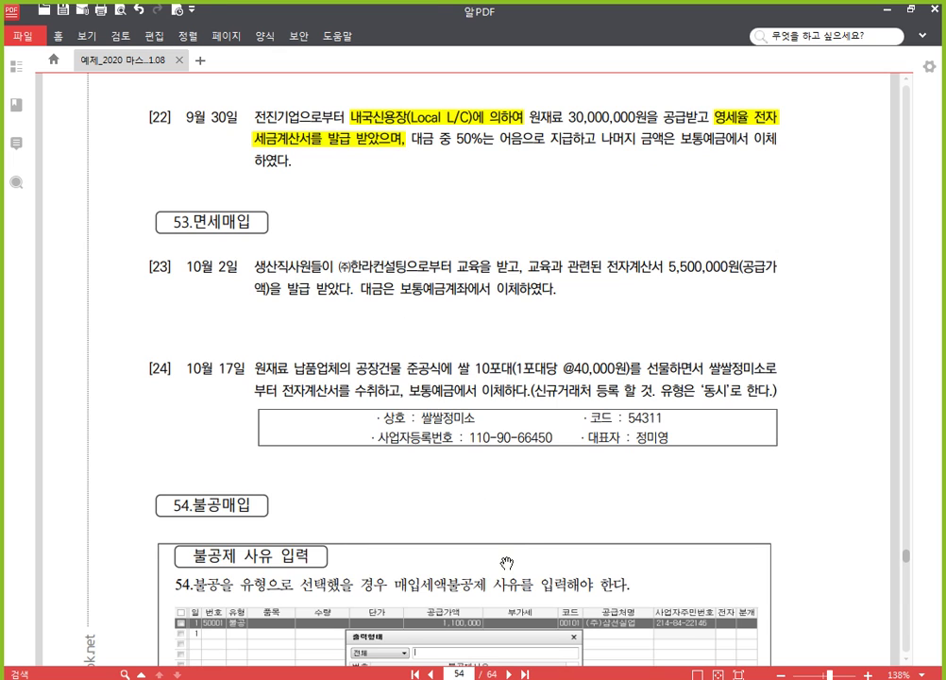
# Step: Start a September 30 type 52 zero-rated entry with 30,000,000 supply
pyautogui.hotkey('alt', 'Tab')
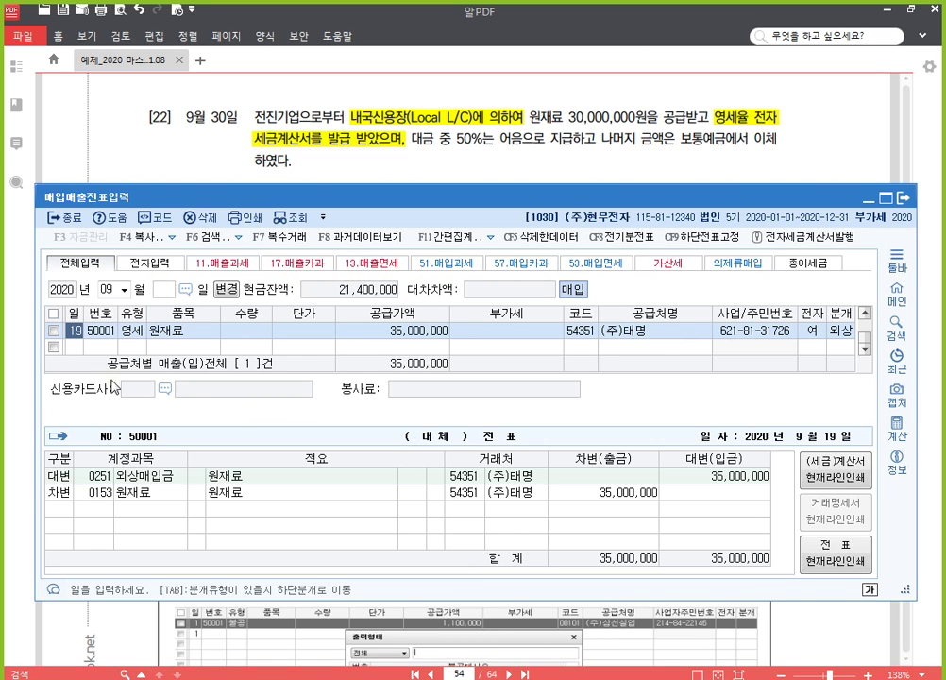
pyautogui.press('Down')
pyautogui.write('30')
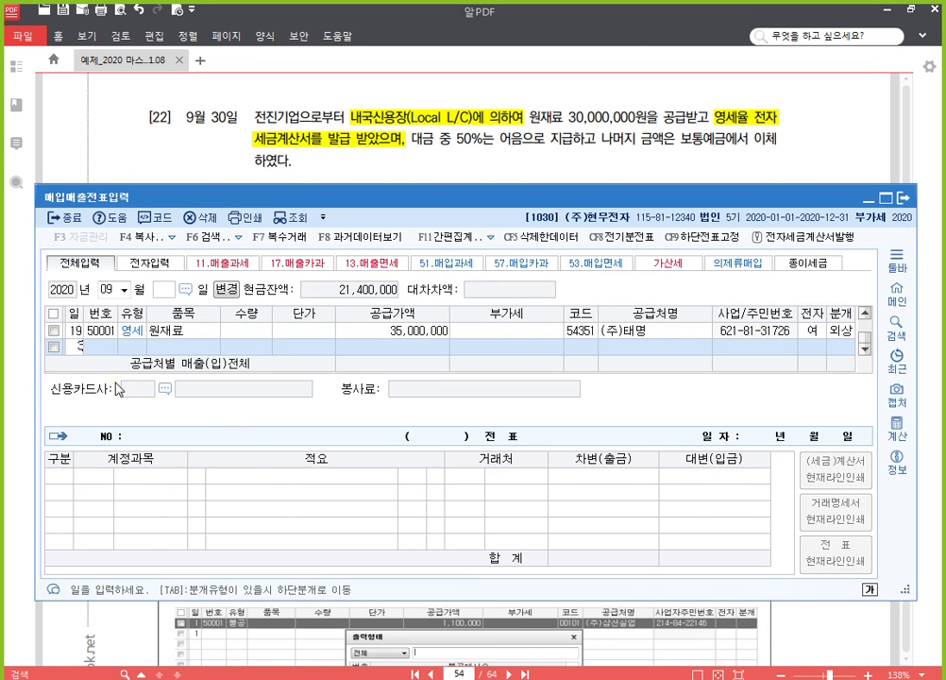
pyautogui.press('Return')
pyautogui.write('5')
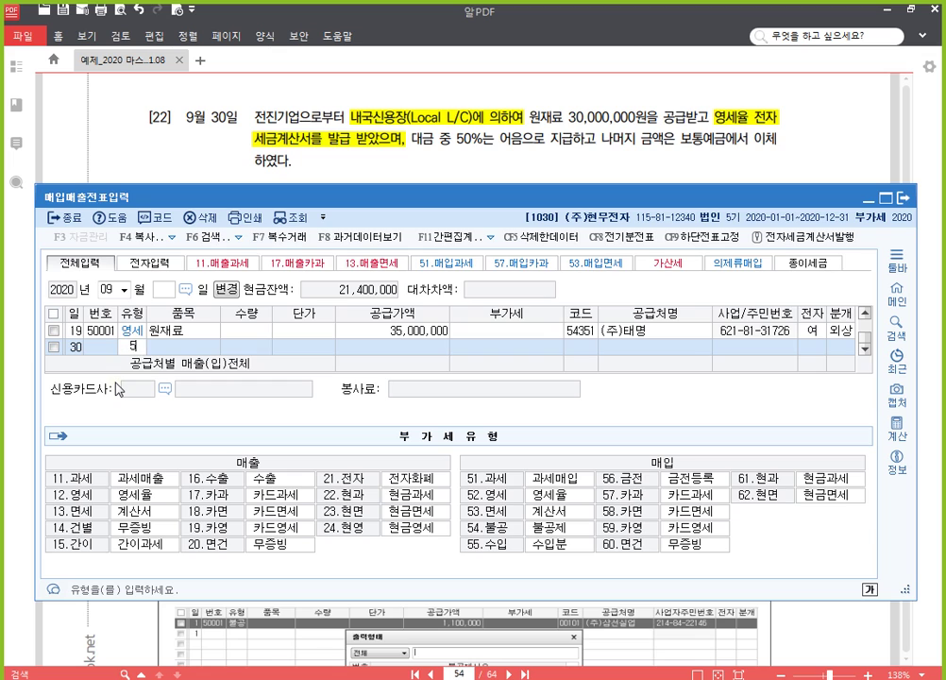
pyautogui.write('2')
pyautogui.press('Return')
pyautogui.press('Return')
pyautogui.press('Return')
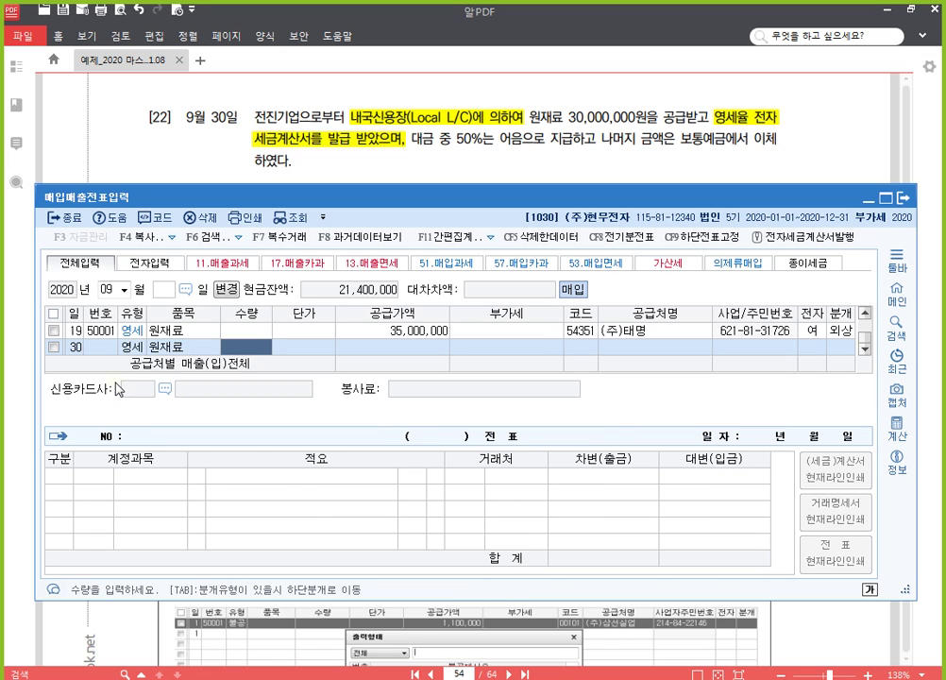
pyautogui.press('Return')
pyautogui.write('30000000')
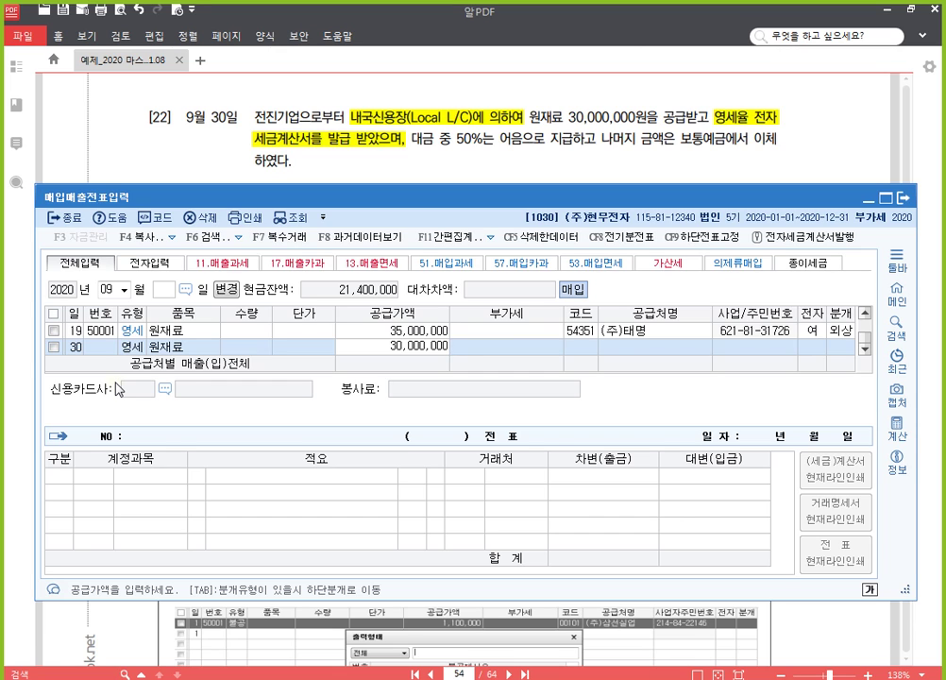
pyautogui.press('Return')
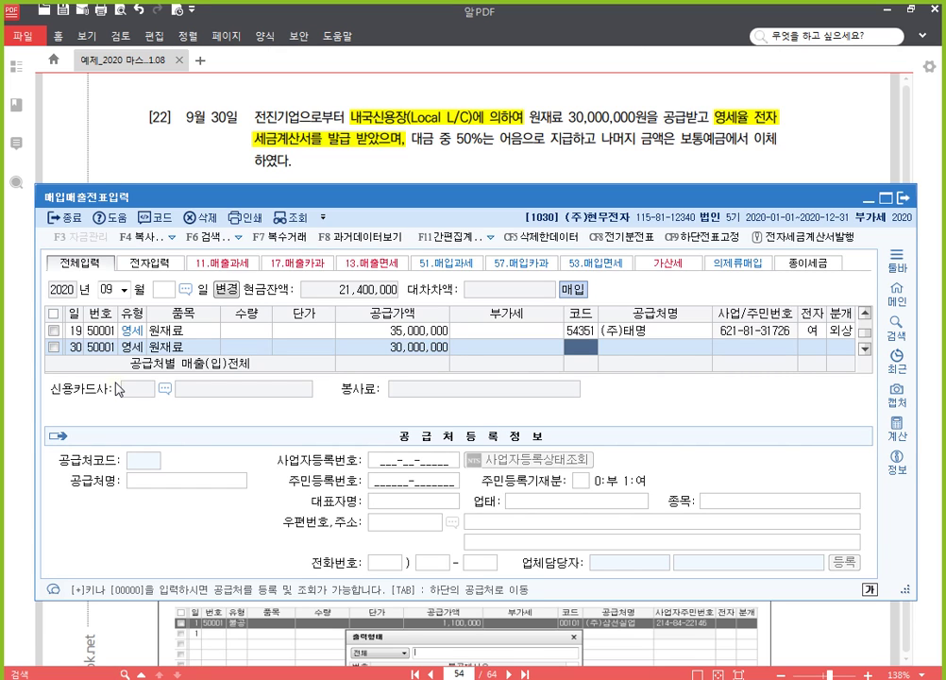
# Step: Pick supplier 전진기업, electronic invoice, mixed journal type 3
pyautogui.write('전진')
pyautogui.press('Return')
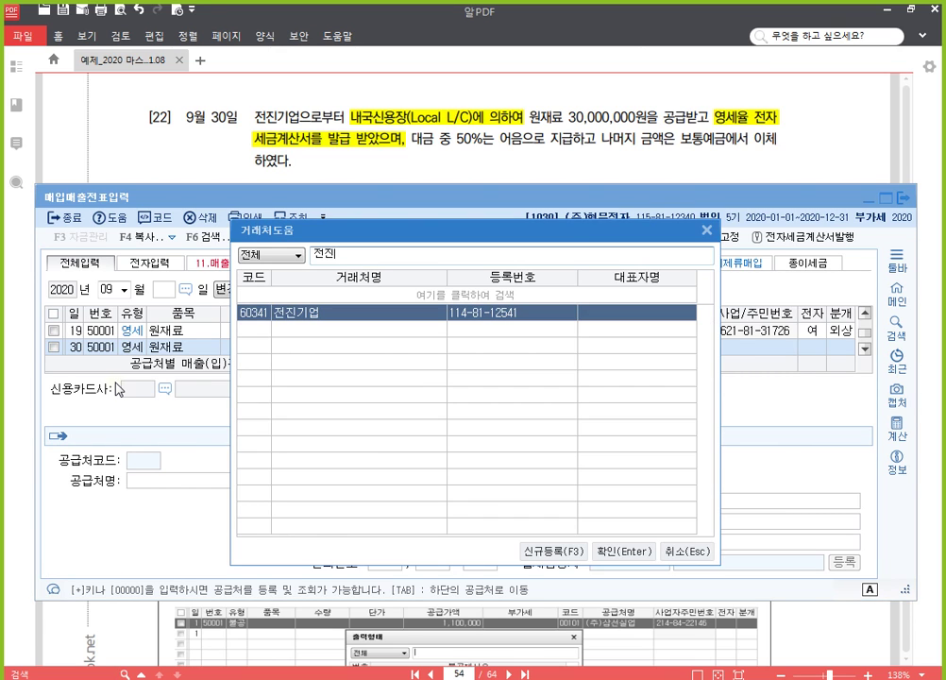
pyautogui.press('Return')
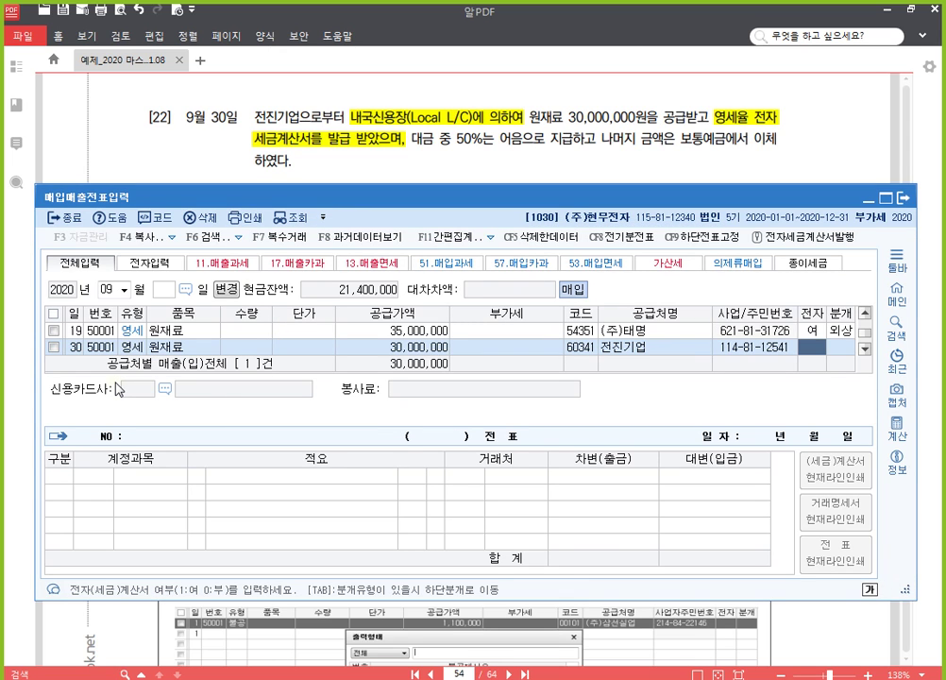
pyautogui.write('15')
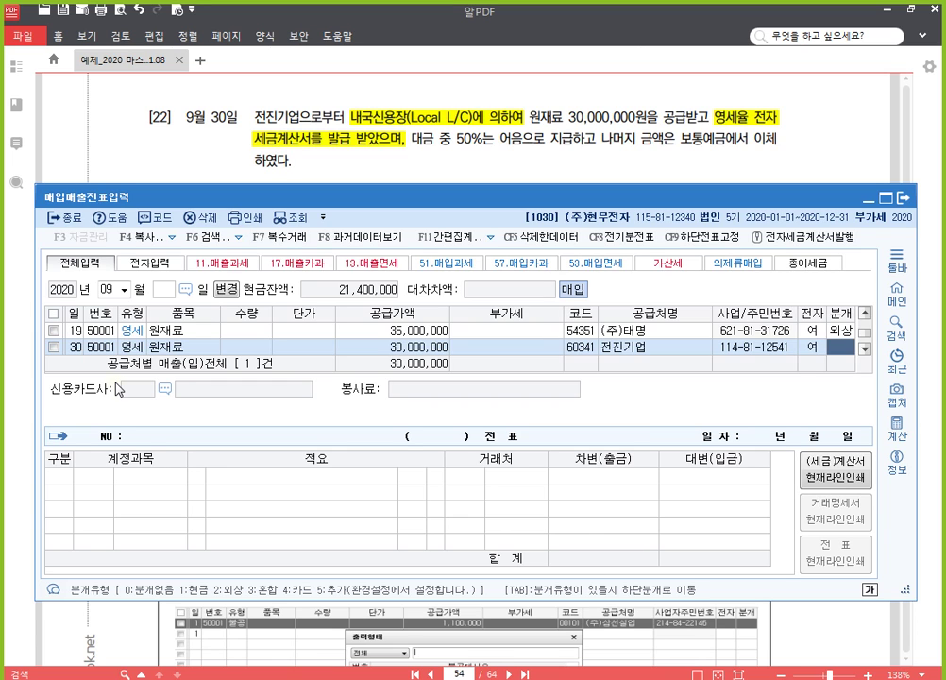
pyautogui.write('3')
pyautogui.press('Return')
pyautogui.press('Return')
pyautogui.press('Return')
pyautogui.press('Return')
pyautogui.press('Return')
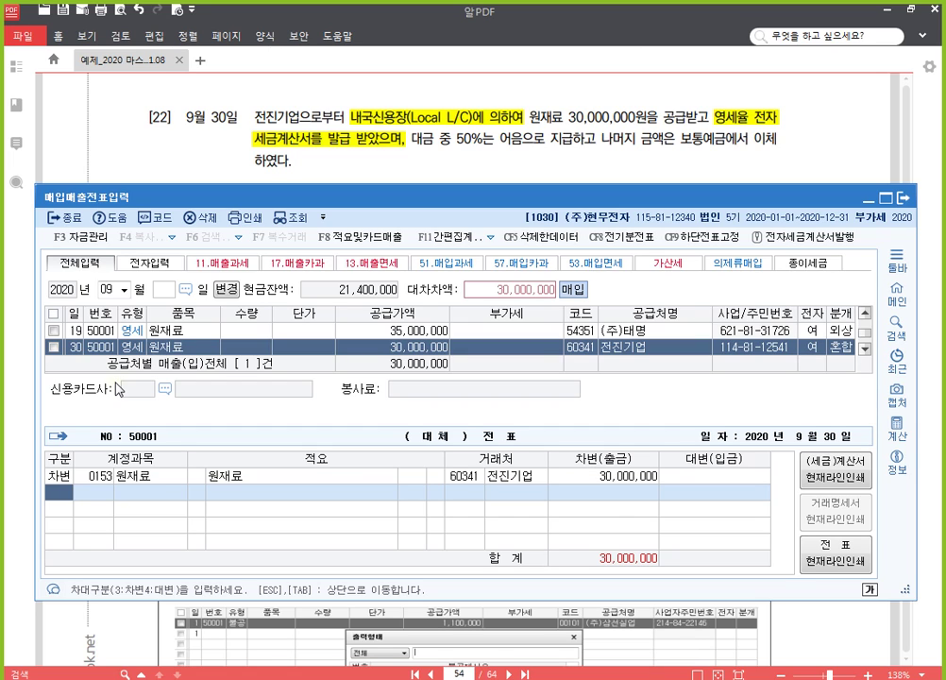
# Step: Credit 0252 지급어음 15,000,000 and 0103 보통예금 15,000,000, balancing the voucher
pyautogui.write('4')
pyautogui.press('Return')
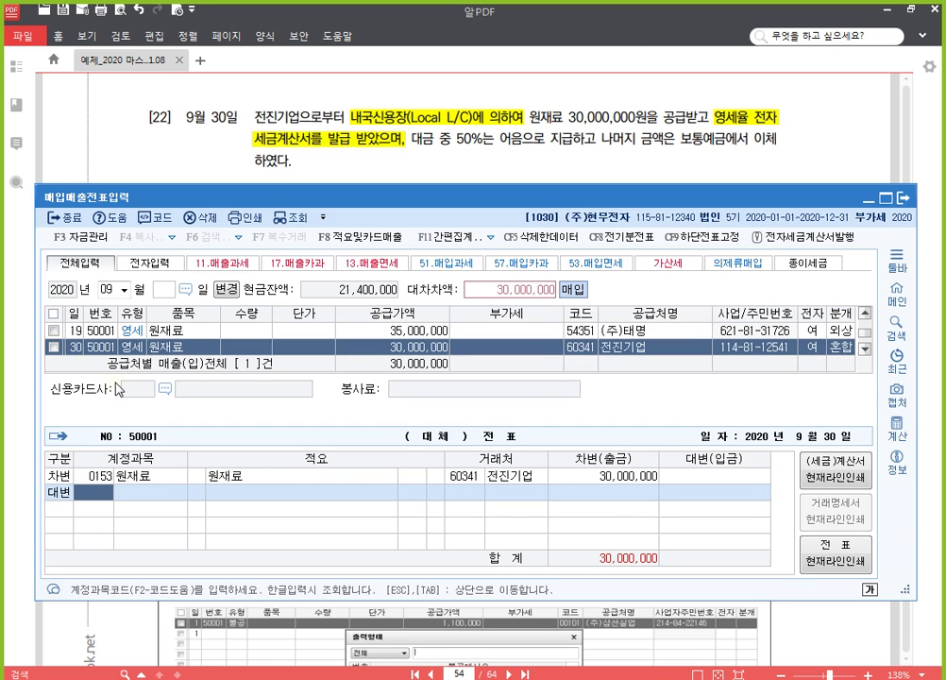
pyautogui.write('252')
pyautogui.press('Return')
pyautogui.press('Return')
pyautogui.press('Return')
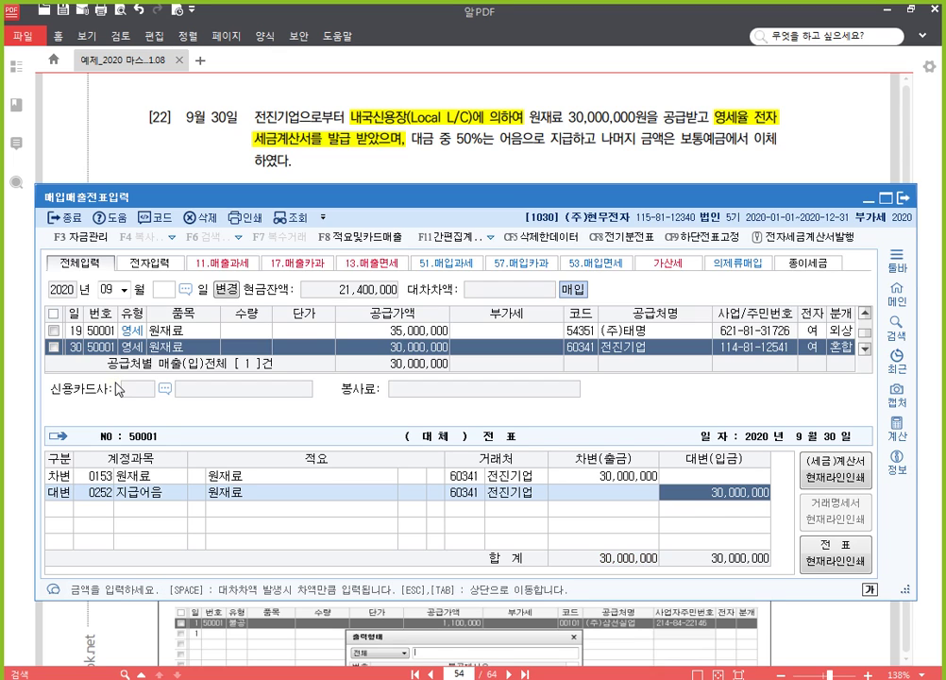
pyautogui.write('15000000')
pyautogui.press('Return')
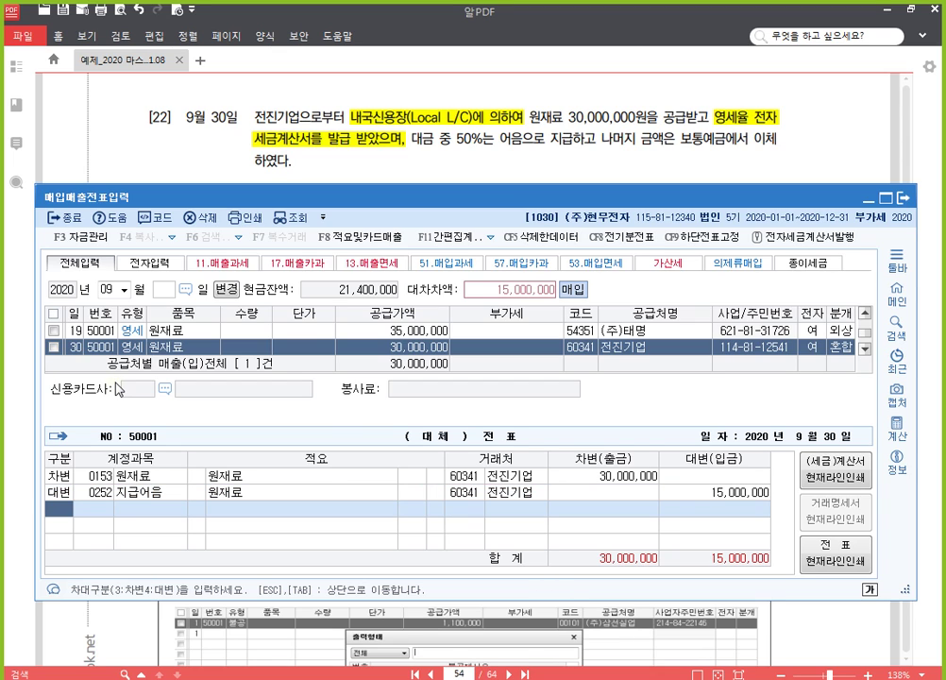
pyautogui.write('4')
pyautogui.press('Return')
pyautogui.write('103')
pyautogui.press('Return')
pyautogui.press('Return')
pyautogui.press('Return')
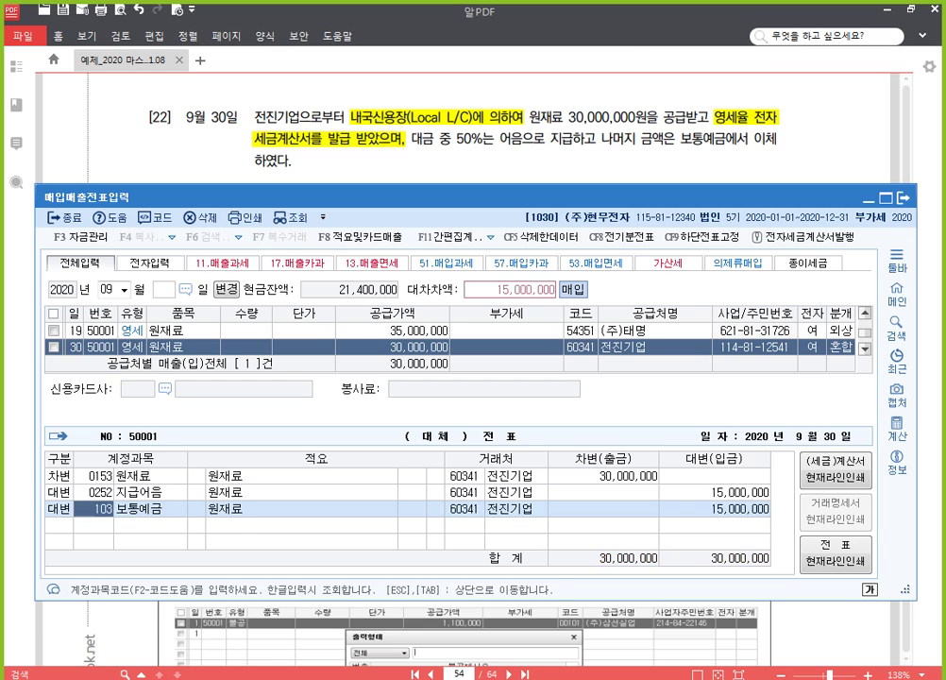
pyautogui.press('Return')
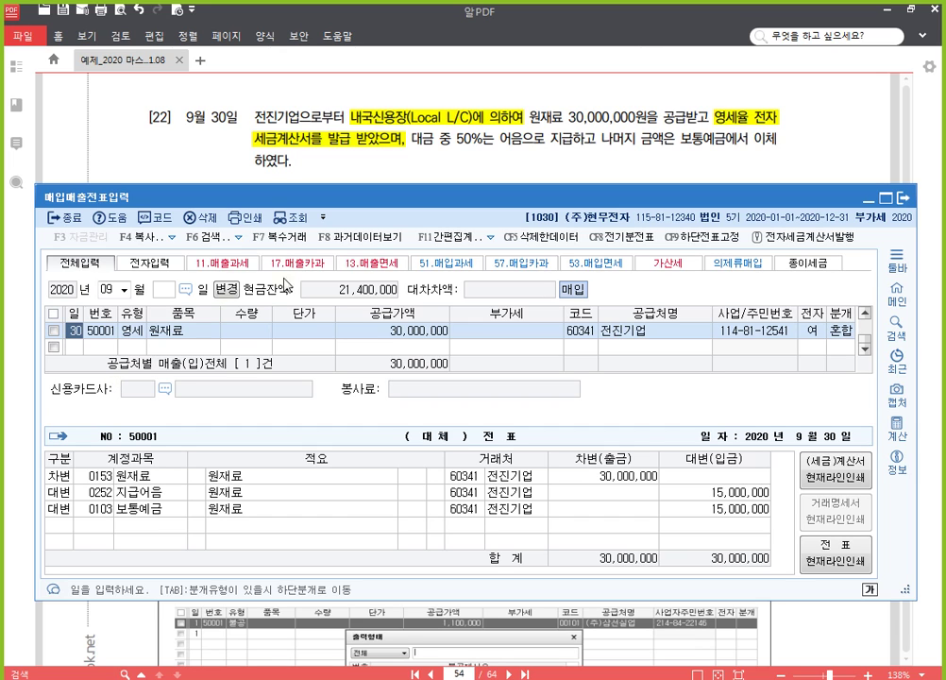
# Step: Highlight problem [23]'s 전자계산서 5,500,000원(공급가액)을 발급 받았다 yellow and return to KcLep
pyautogui.click(611, 160)
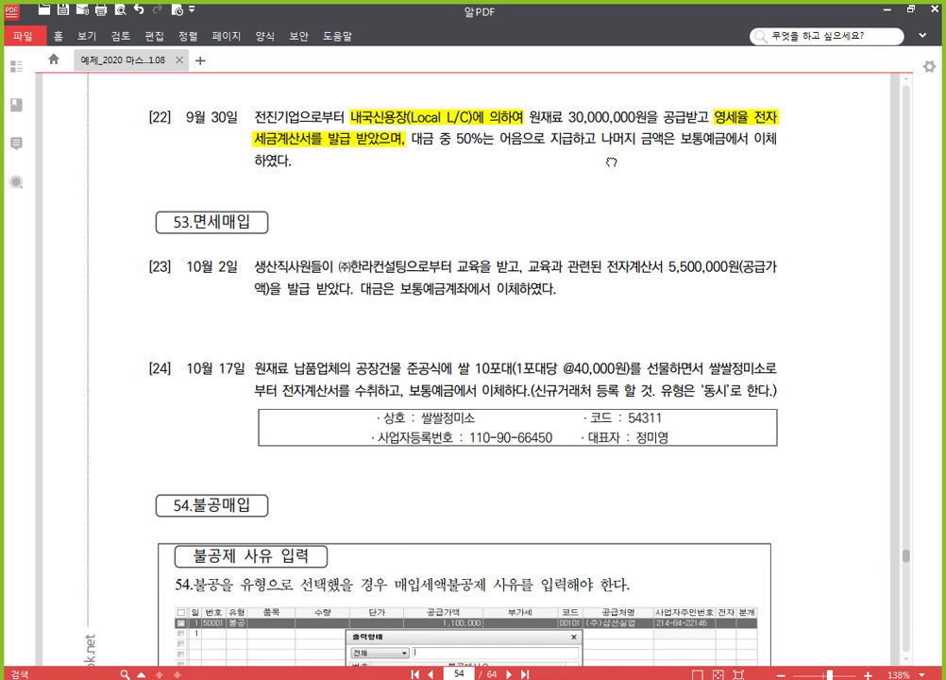
pyautogui.scroll(-3, 552, 384)
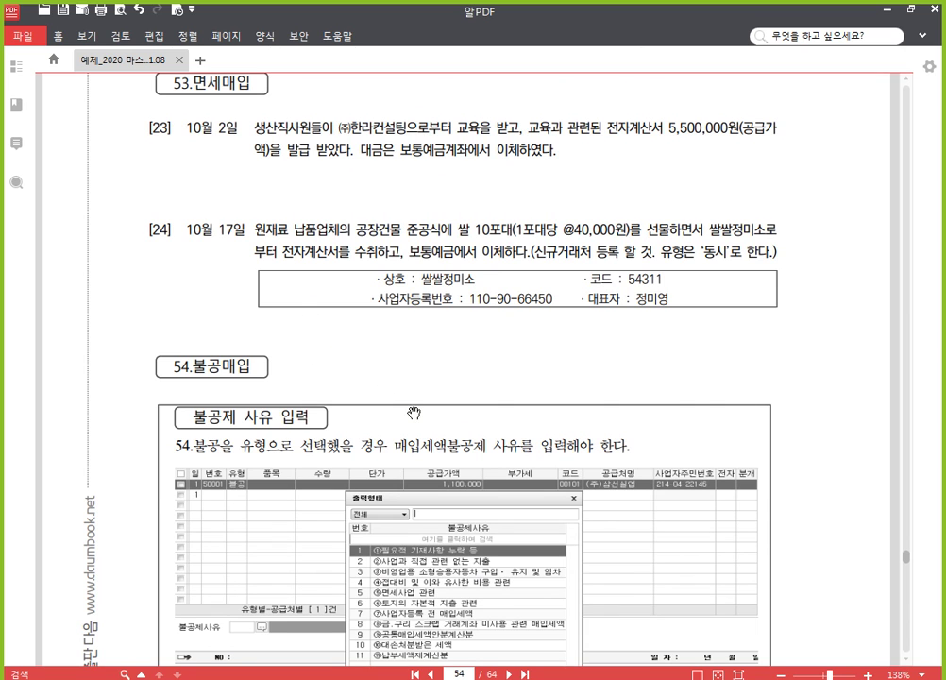
pyautogui.hotkey('alt', 'Tab')
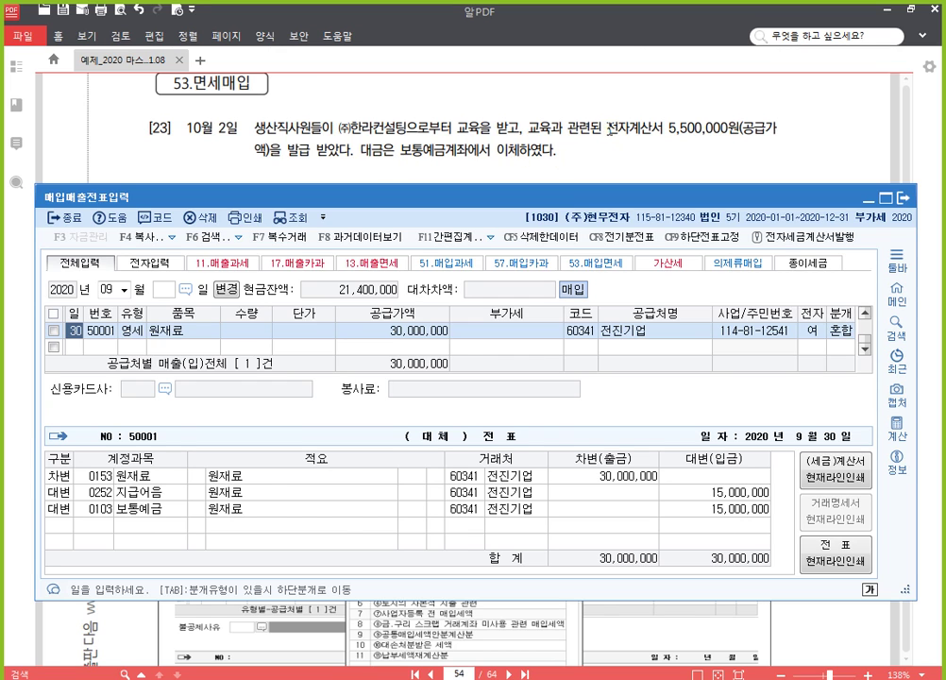
pyautogui.click(610, 131)
pyautogui.moveTo(609, 126); pyautogui.dragTo(349, 149)
pyautogui.click(360, 125)
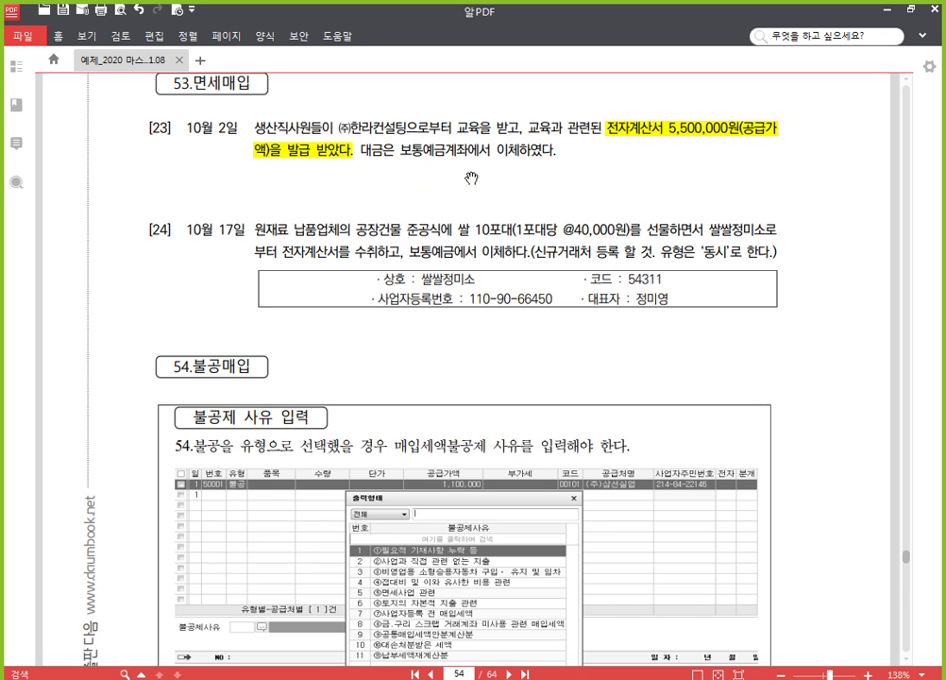
pyautogui.moveTo(477, 193); pyautogui.dragTo(474, 160)
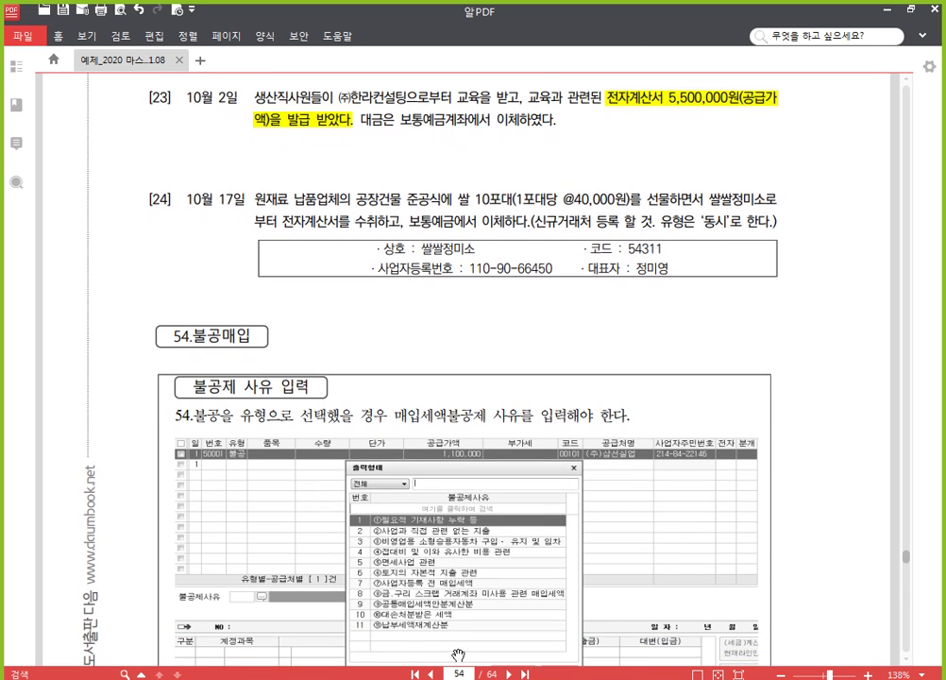
pyautogui.click(440, 678)
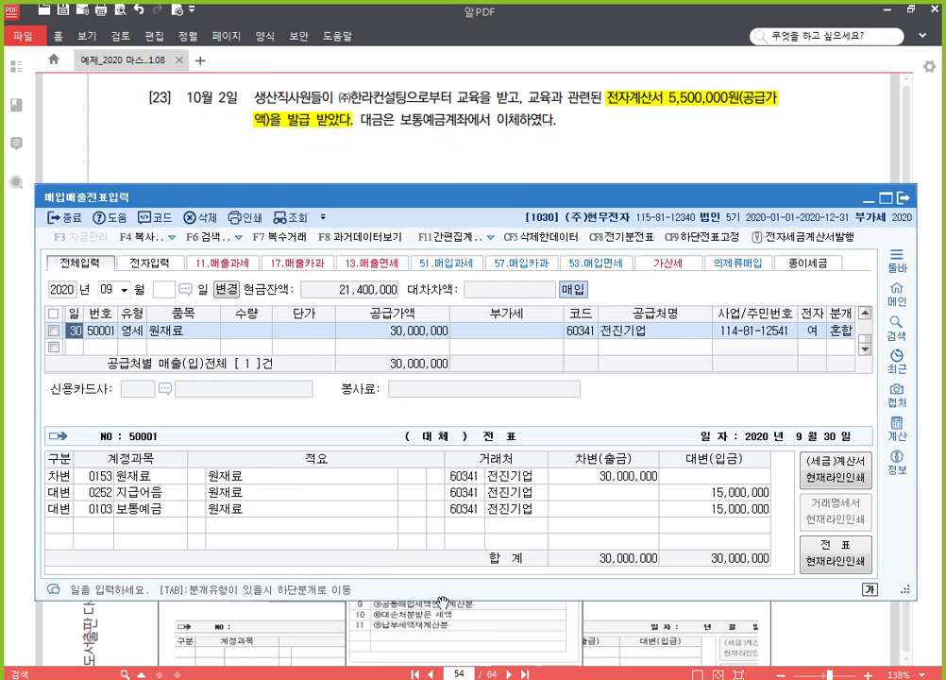
# Step: Start a 10/2 tax-exempt (53) purchase entry for 교육비 with a 5,500,000 supply amount
pyautogui.click(76, 347)
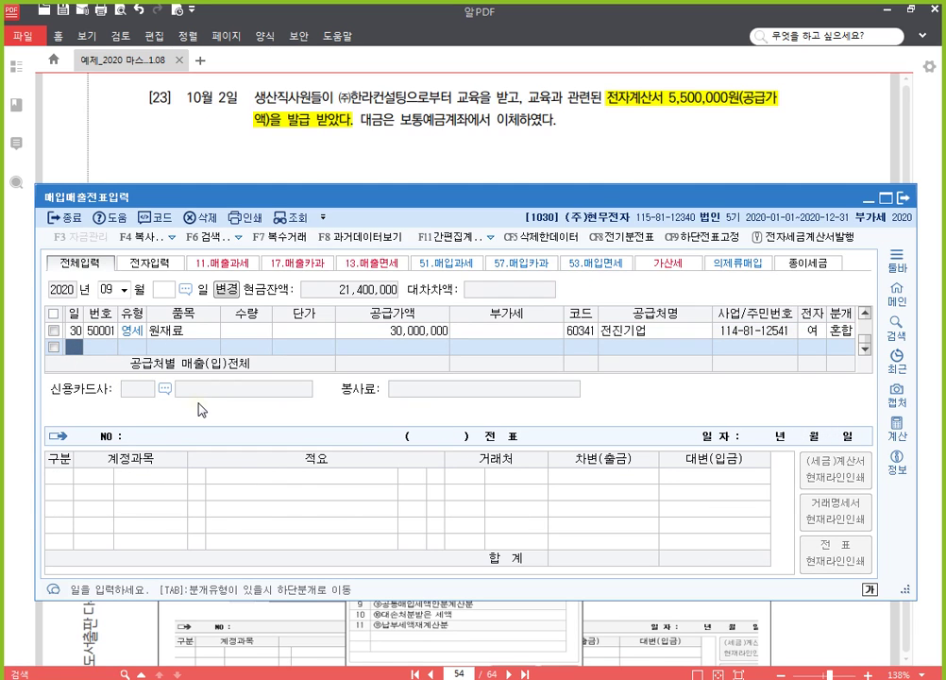
pyautogui.press('Escape')
pyautogui.write('10')
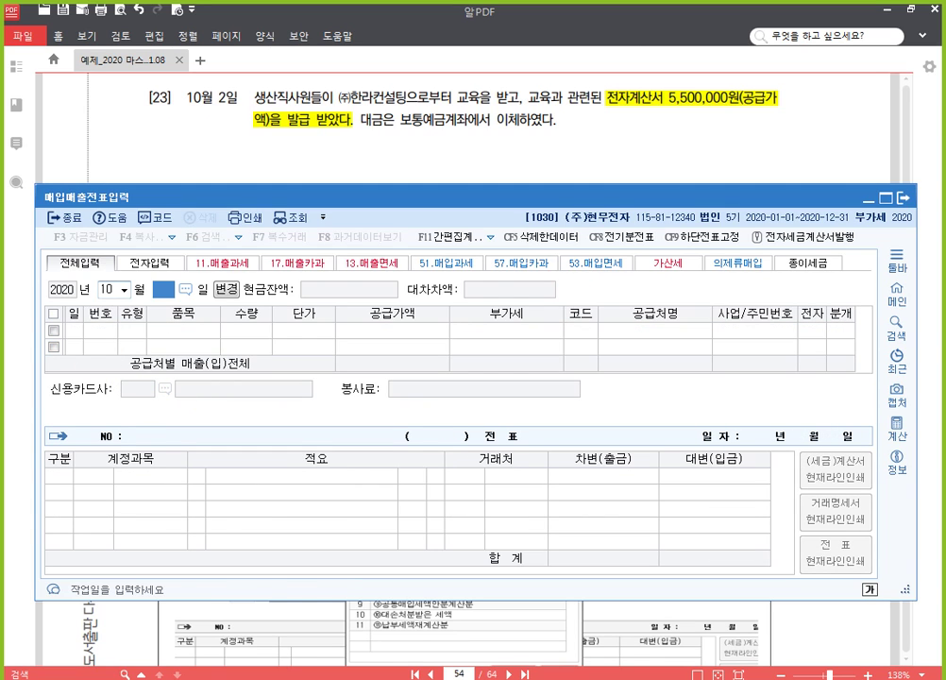
pyautogui.press('Return')
pyautogui.write('2')
pyautogui.press('Return')
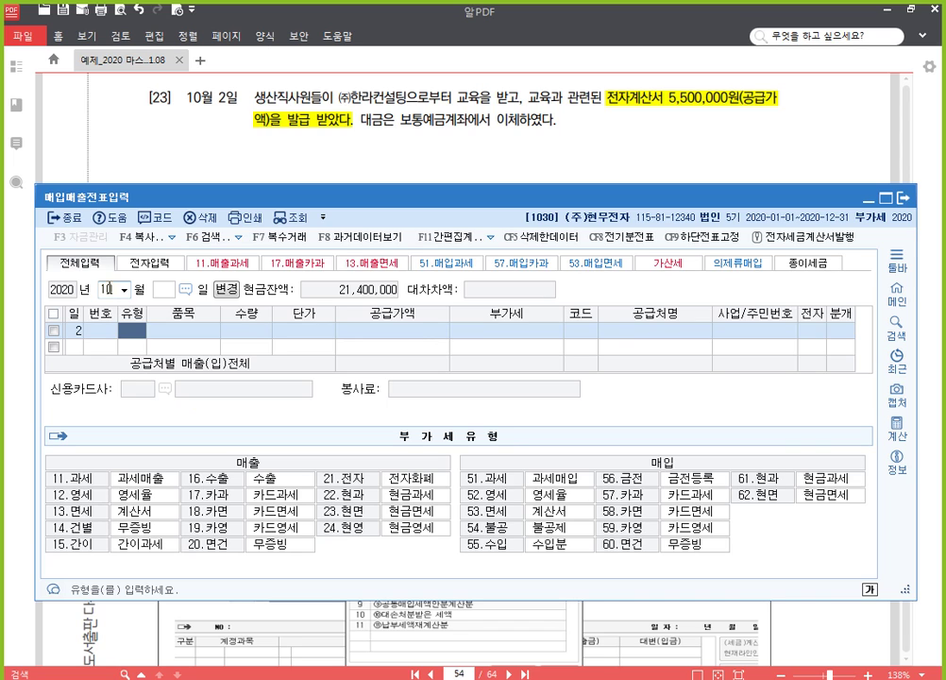
pyautogui.write('53')
pyautogui.press('Return')
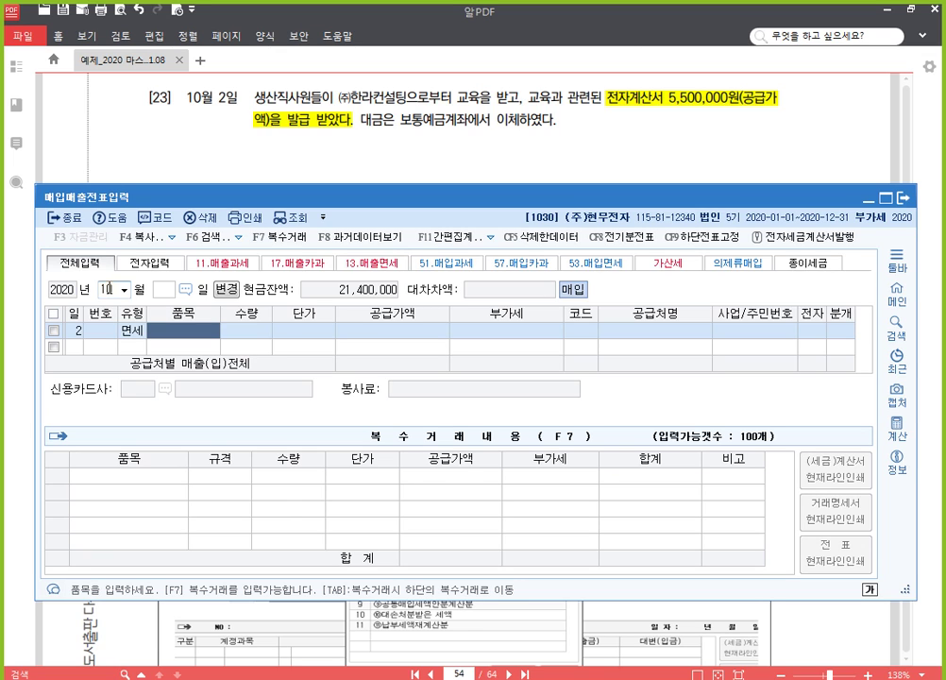
pyautogui.write('교육비')
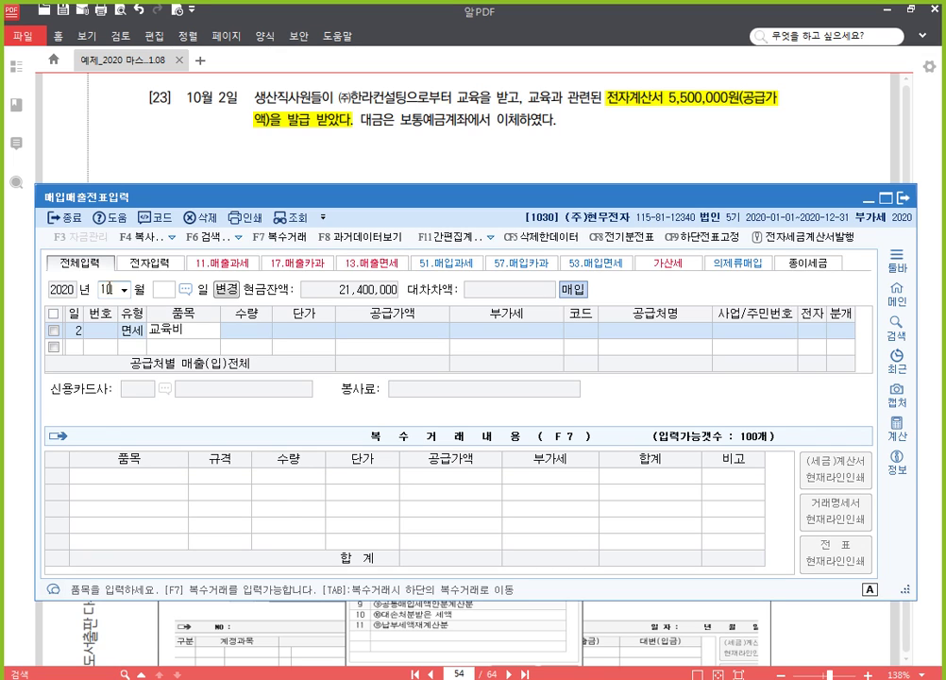
pyautogui.press('Return')
pyautogui.press('Return')
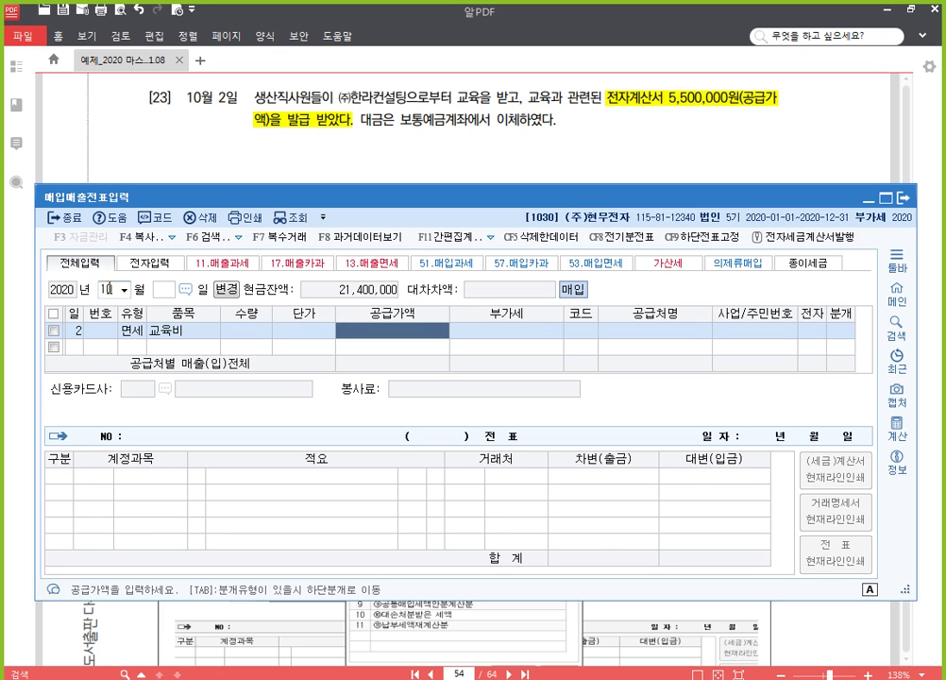
pyautogui.write('5500000')
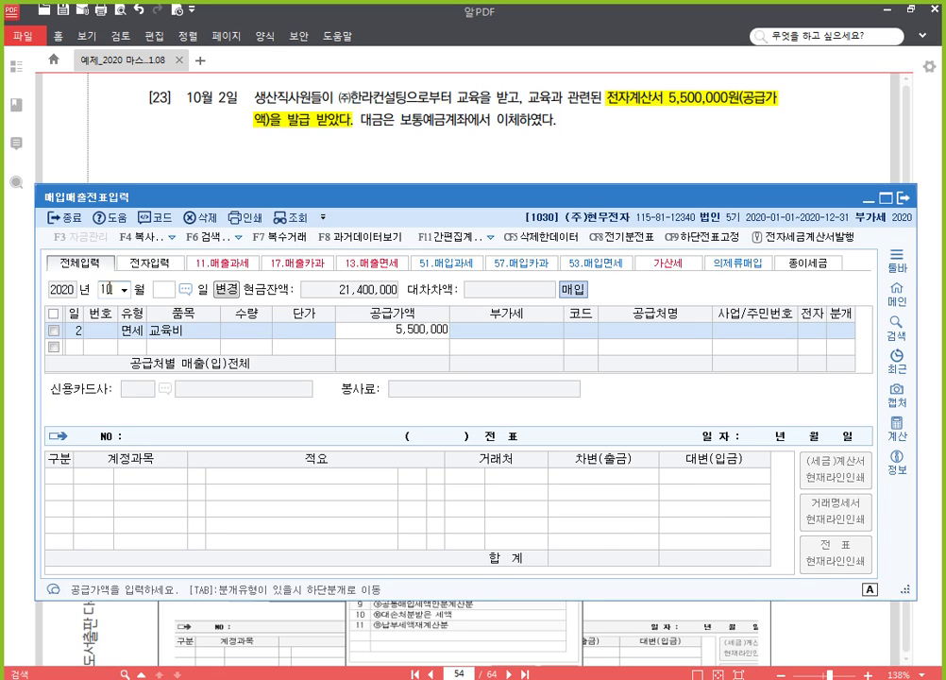
pyautogui.press('Return')
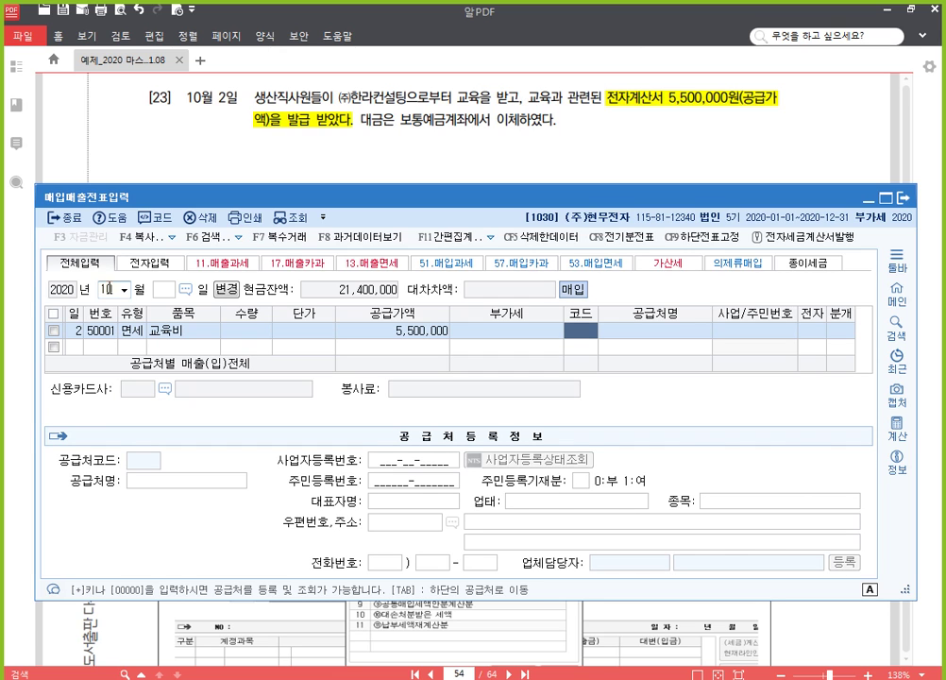
# Step: Set the supplier to (주)한라컨설팅 and mark the invoice as electronic (1)
pyautogui.write('한라')
pyautogui.press('Return')
pyautogui.press('Return')
pyautogui.press('Return')
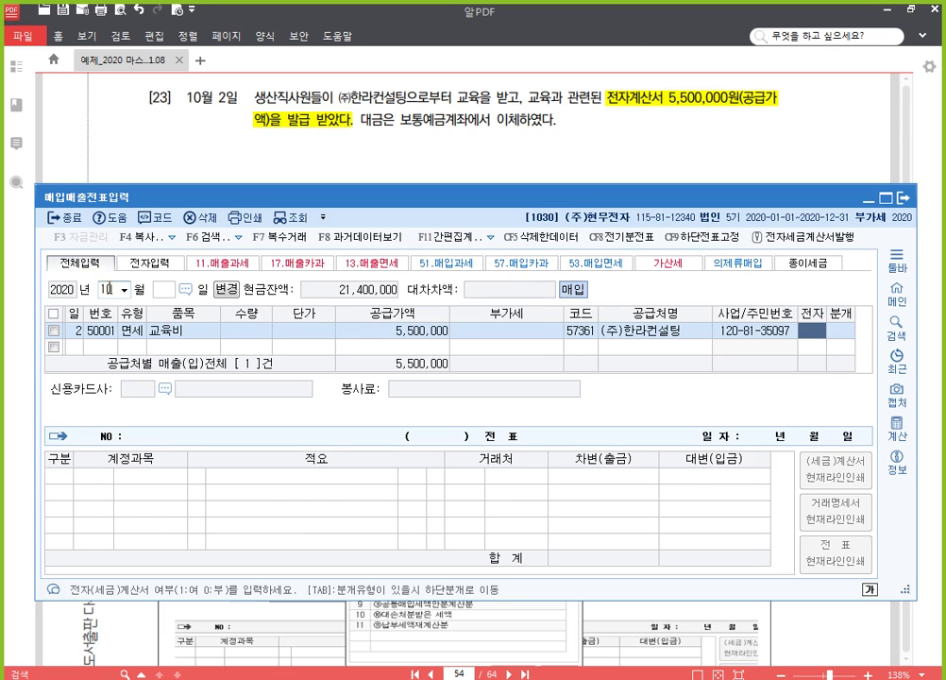
pyautogui.write('1')
pyautogui.press('Return')
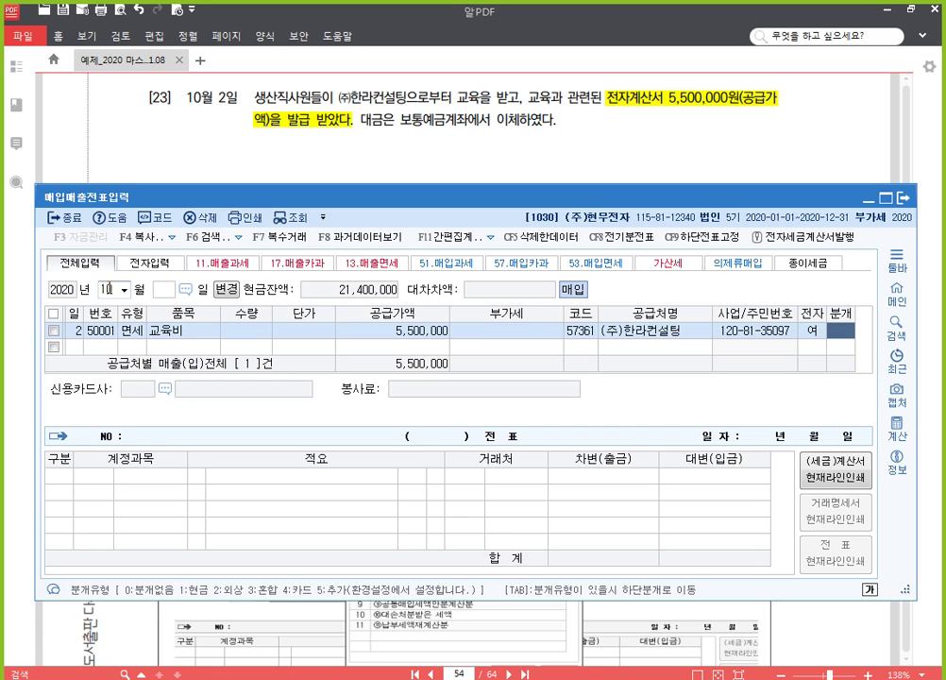
# Step: Journalise as mixed (3): debit 0525 교육훈련비 and credit 0103 보통예금, 5,500,000 each
pyautogui.write('3')
pyautogui.press('Return')
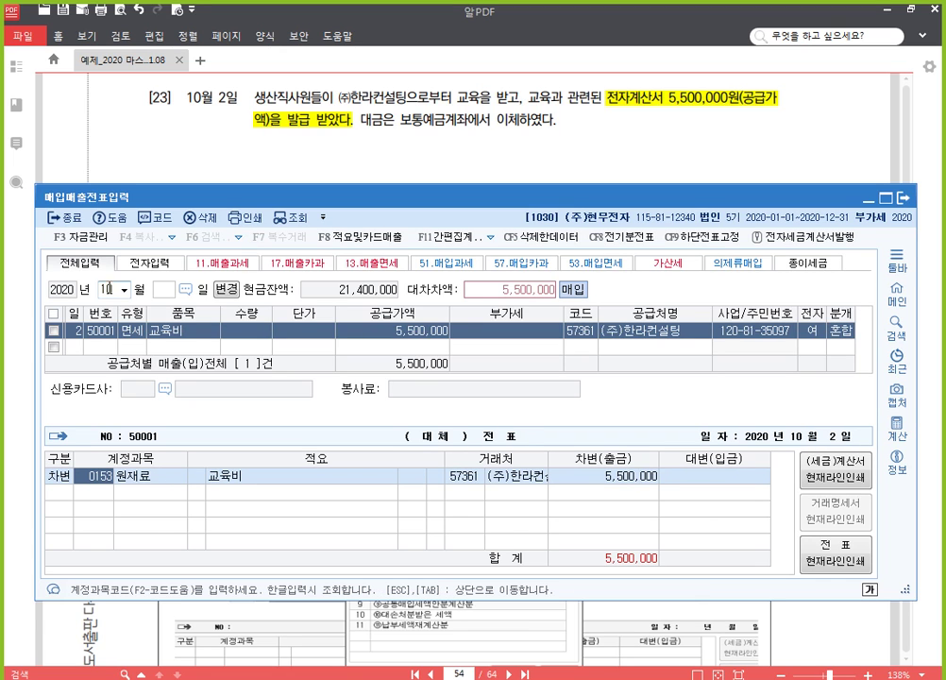
pyautogui.write('교육')
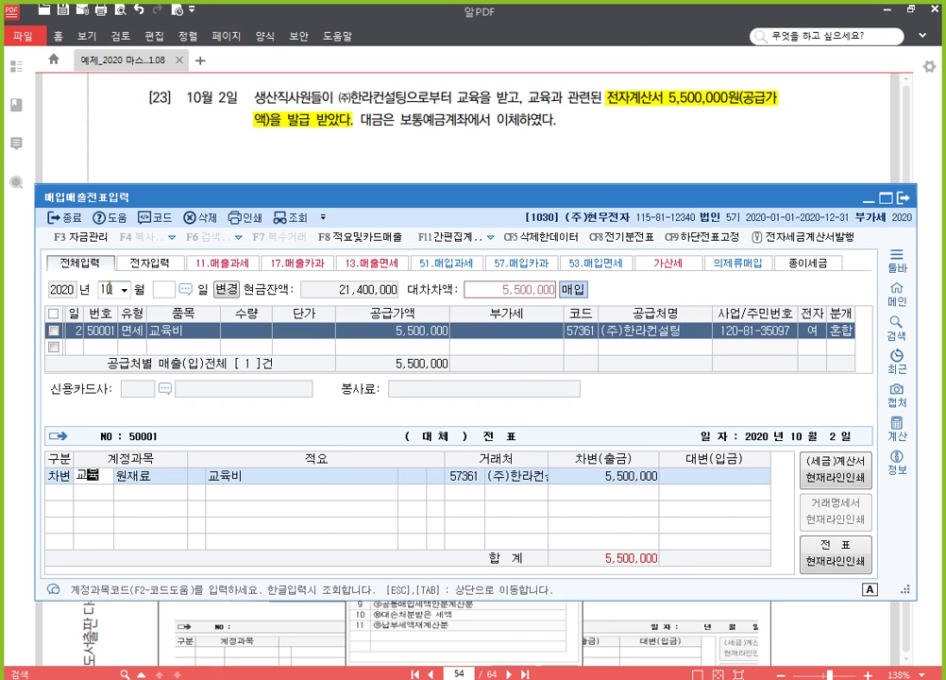
pyautogui.press('Return')
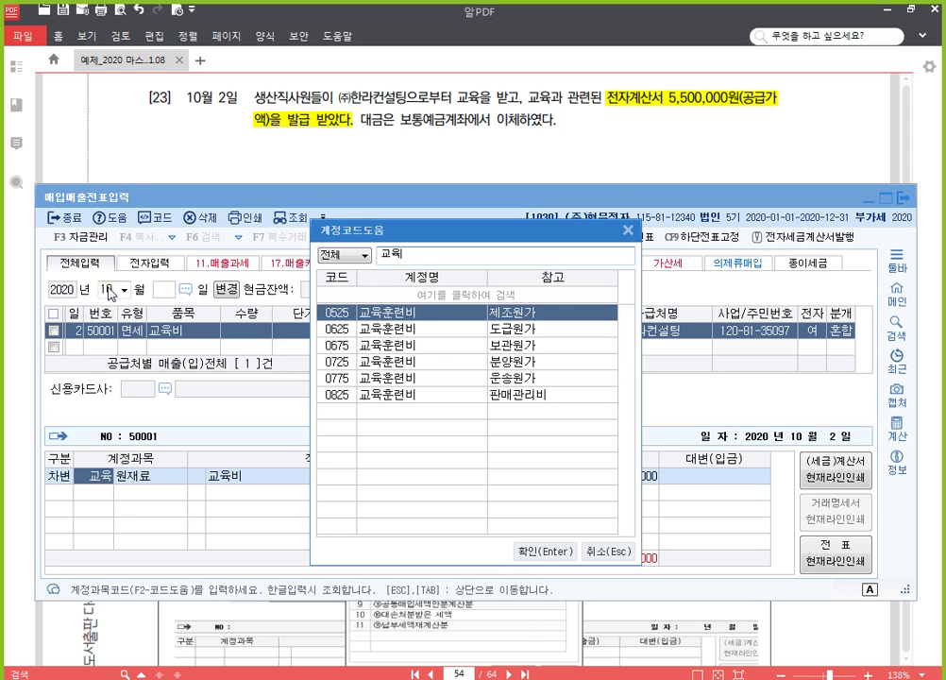
pyautogui.press('Return')
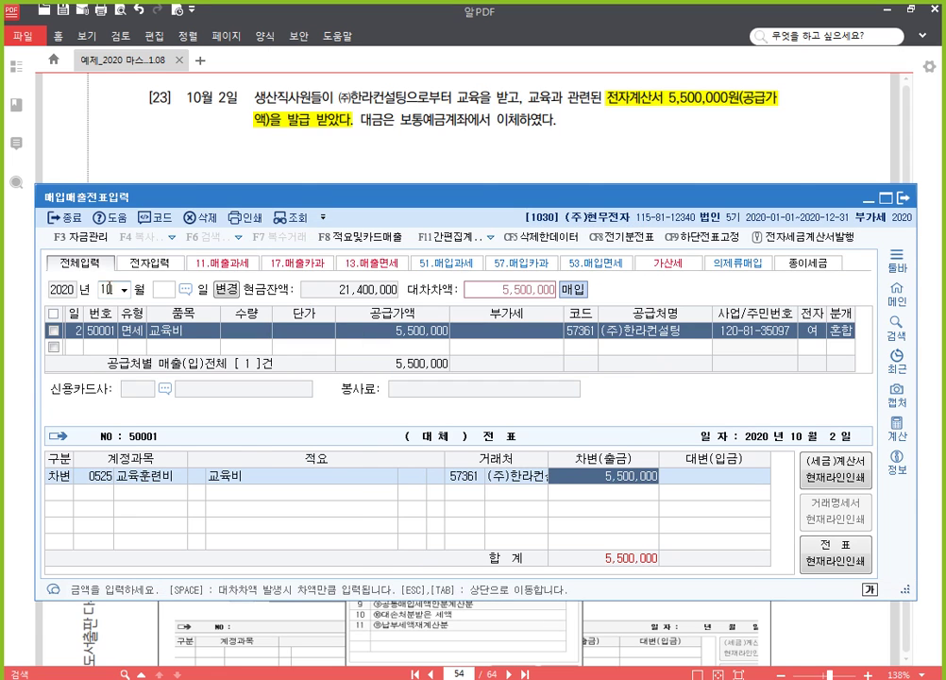
pyautogui.press('Return')
pyautogui.write('4')
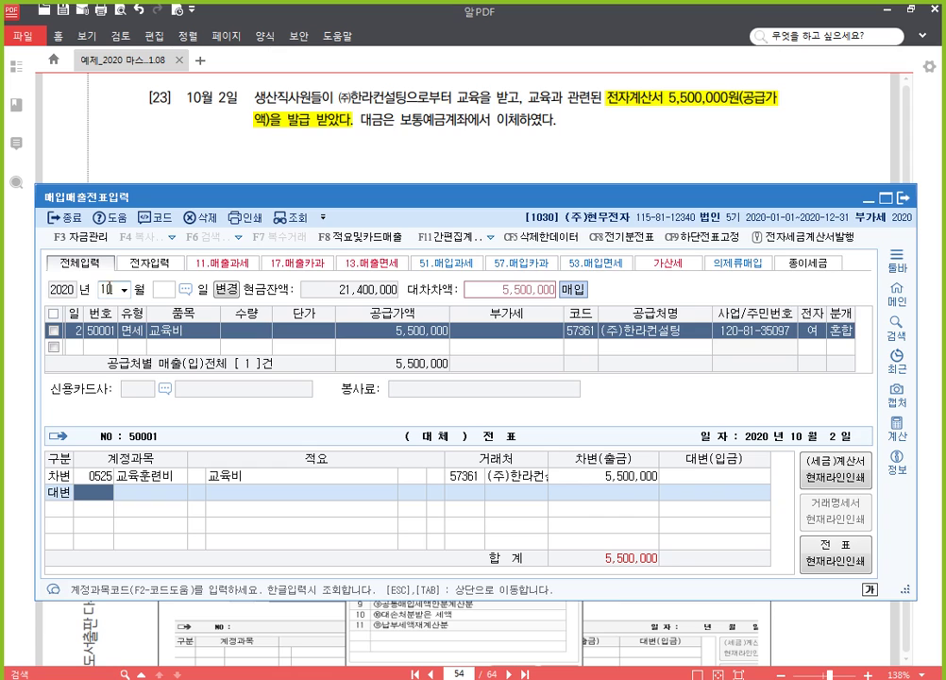
pyautogui.write('103')
pyautogui.press('Return')
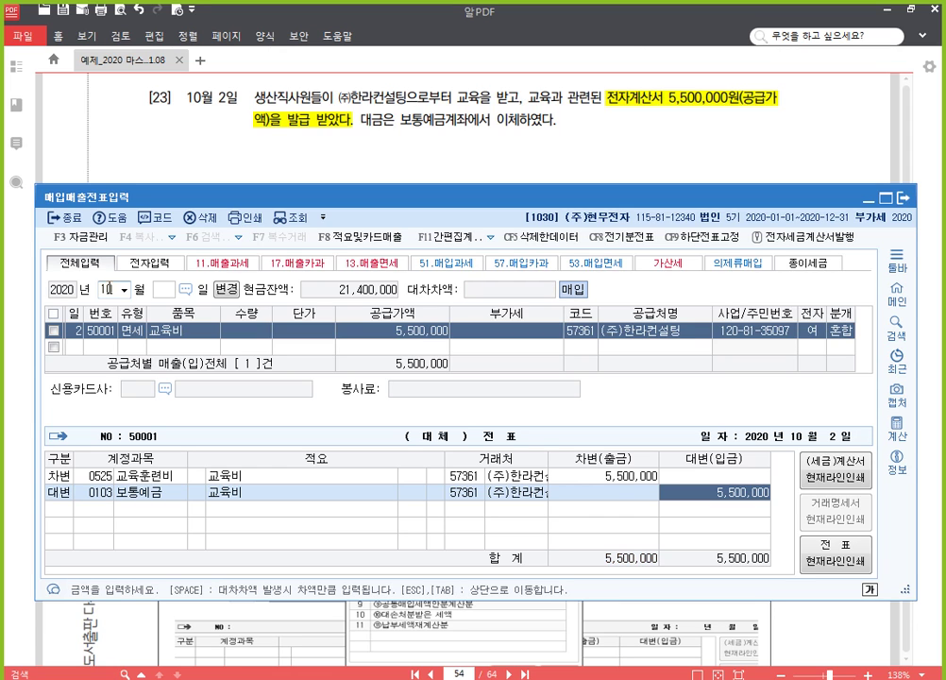
pyautogui.press('Return')
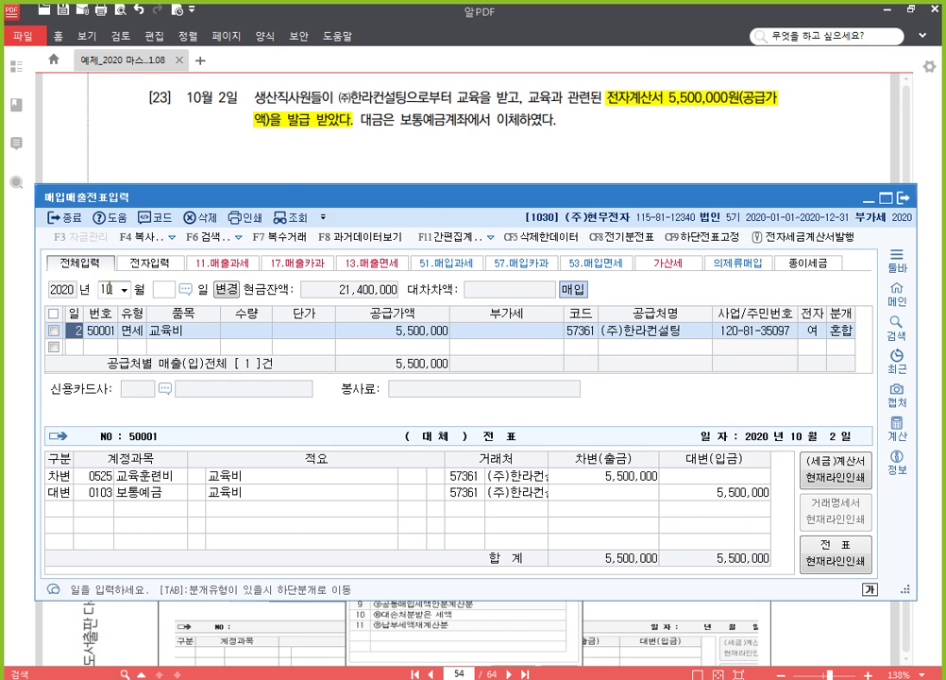
# Step: Highlight 전자계산서를 수취하고 in PDF item [24] yellow, then return to KcLep
pyautogui.click(609, 148)
pyautogui.scroll(-1, 535, 335)
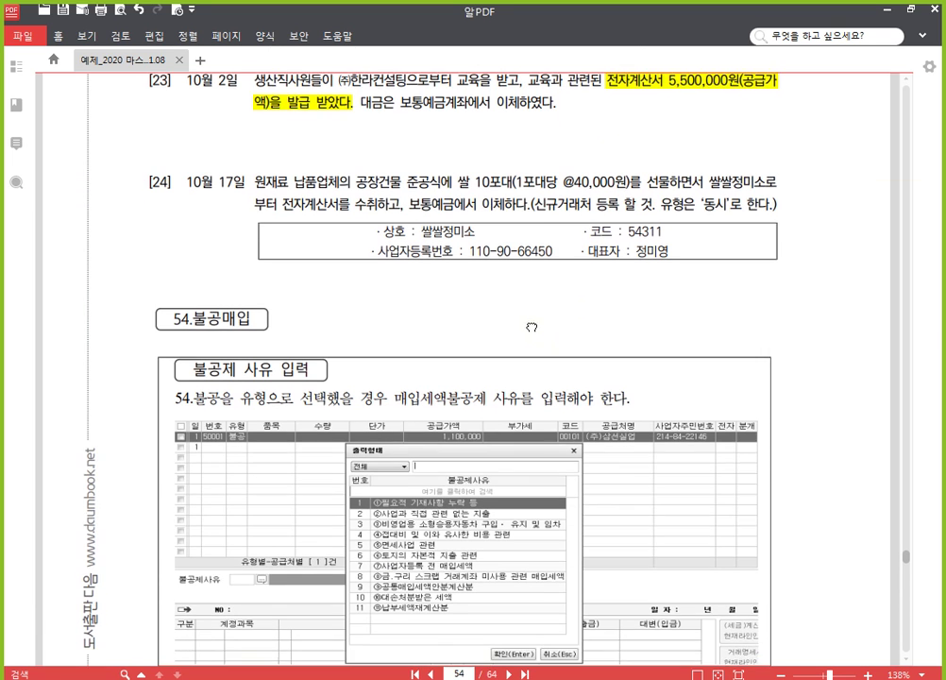
pyautogui.scroll(-1, 532, 328)
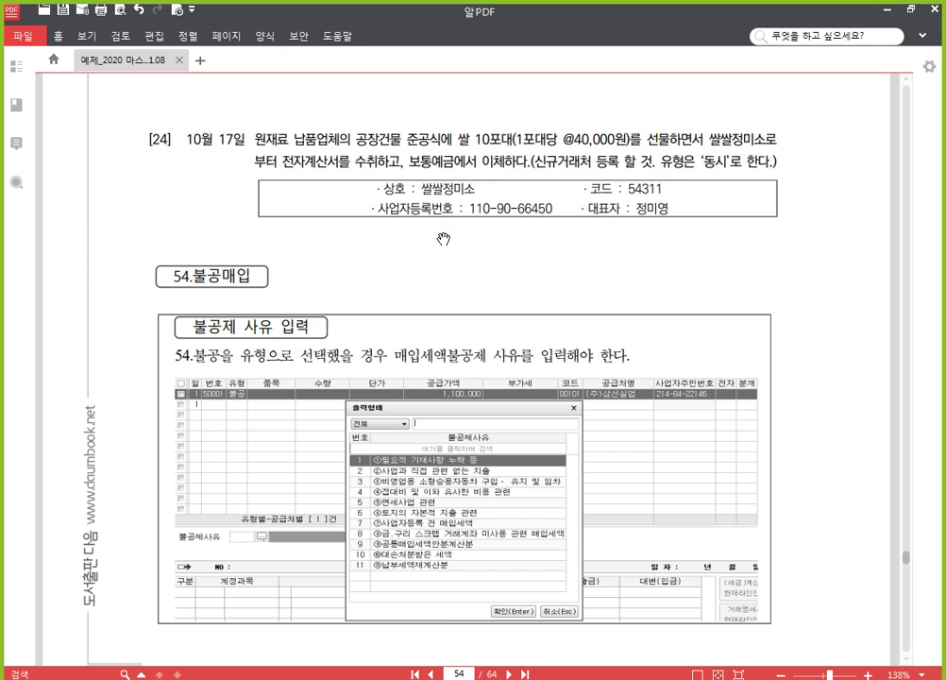
pyautogui.moveTo(283, 162); pyautogui.dragTo(406, 155)
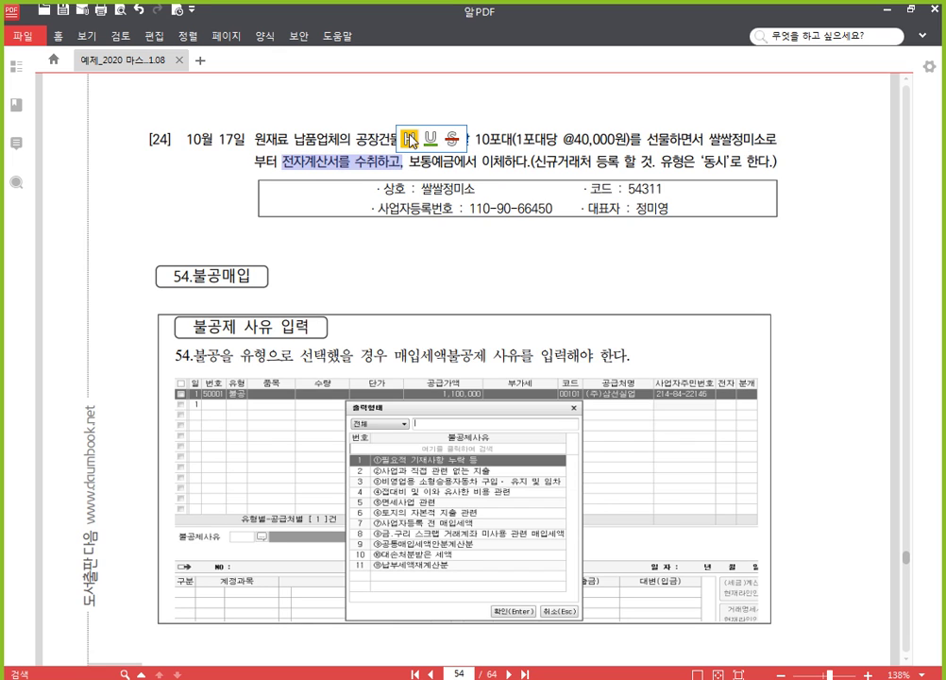
pyautogui.click(410, 139)
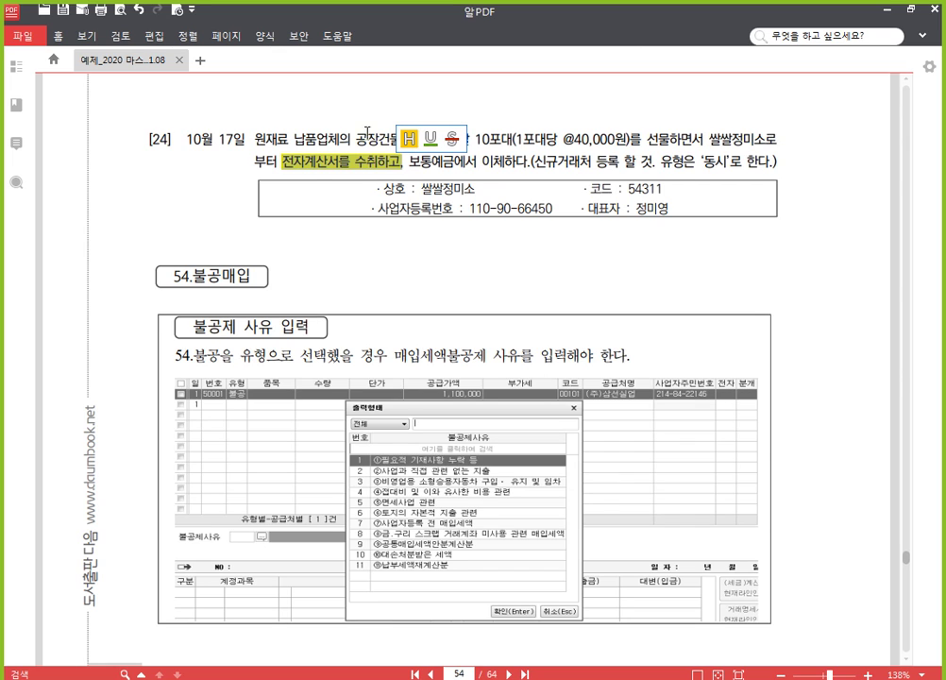
pyautogui.click(366, 136)
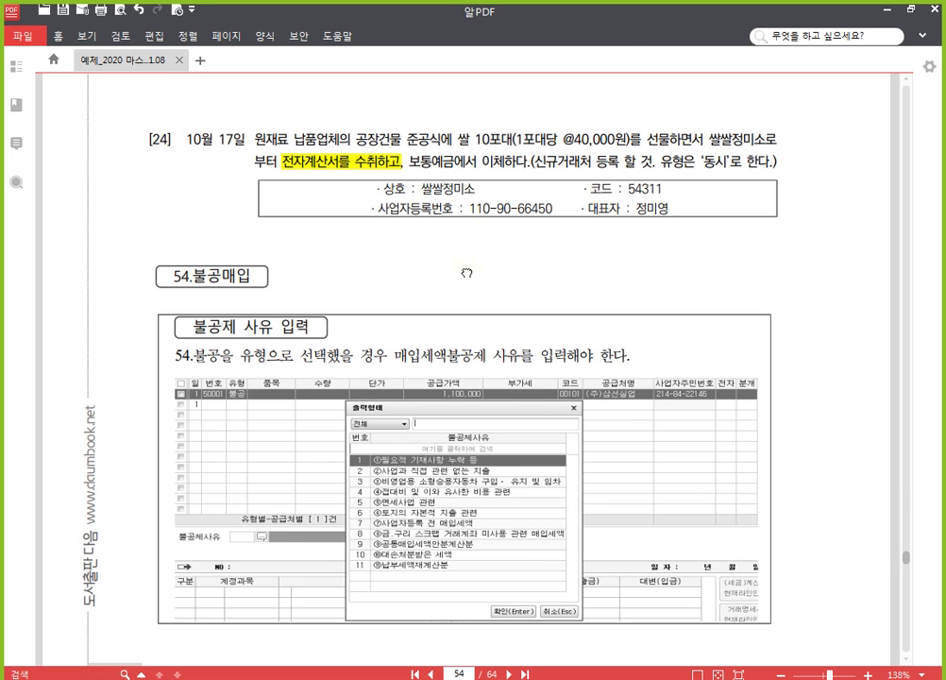
pyautogui.scroll(-1, 467, 268)
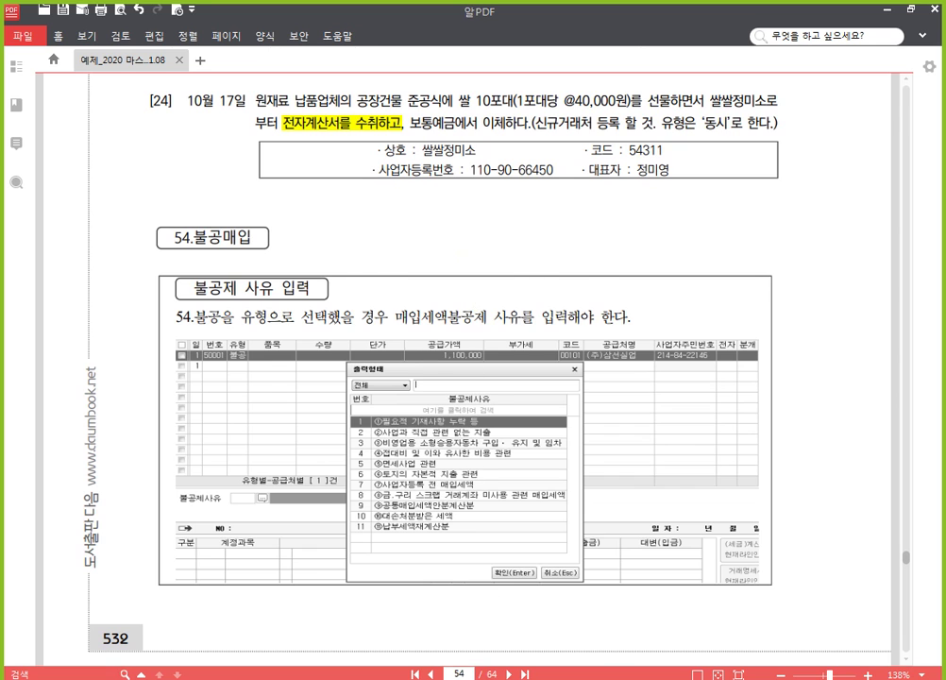
pyautogui.click(489, 677)
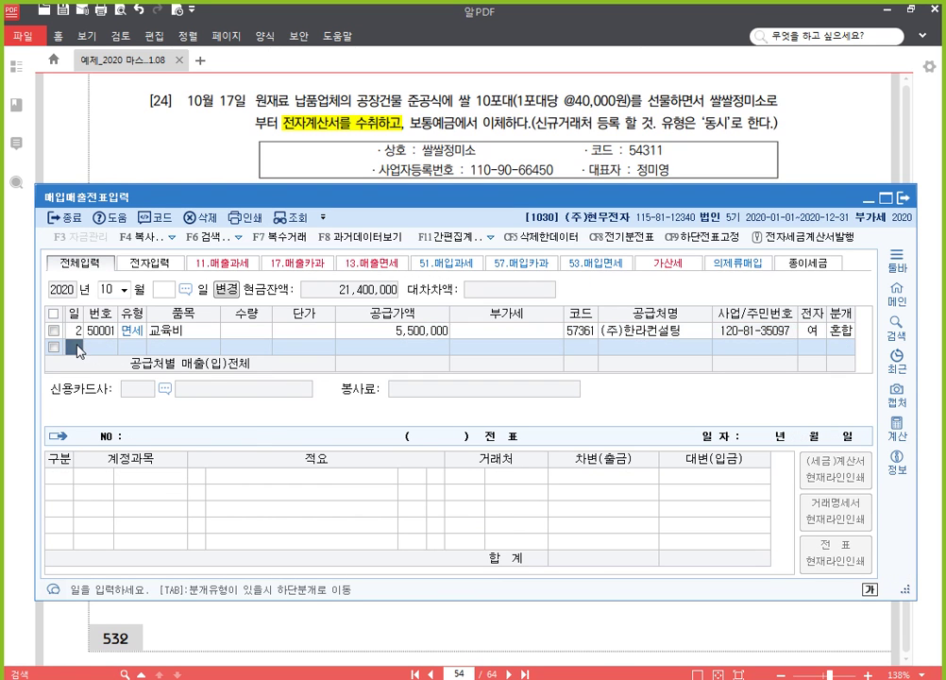
# Step: Add a 10/17 type 53 row for 쌀: quantity 10 at 40,000, supply 400,000
pyautogui.press('Down')
pyautogui.write('17')
pyautogui.press('Return')
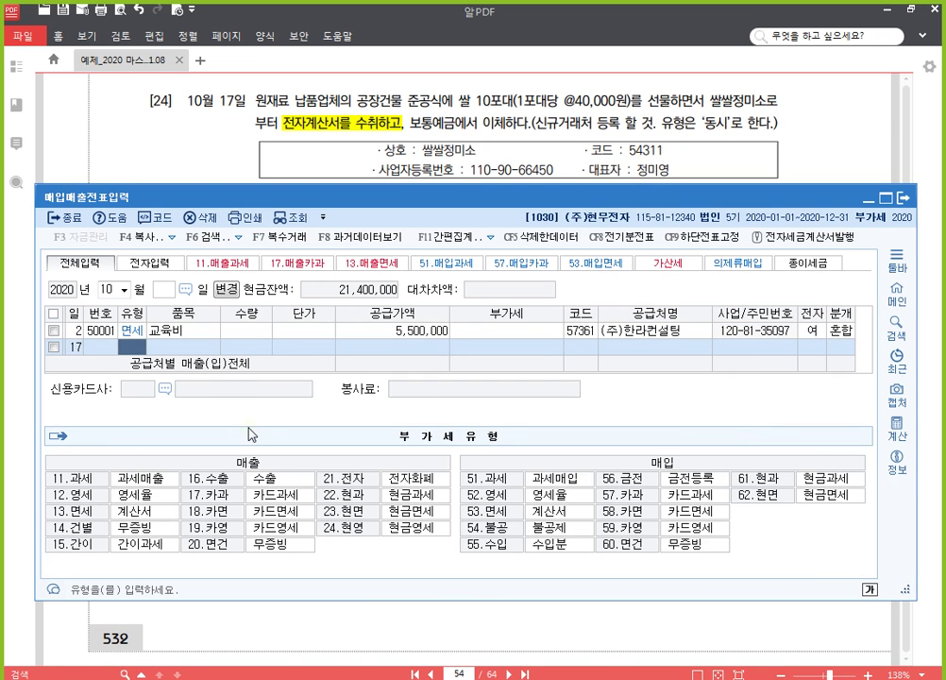
pyautogui.write('53')
pyautogui.press('Return')
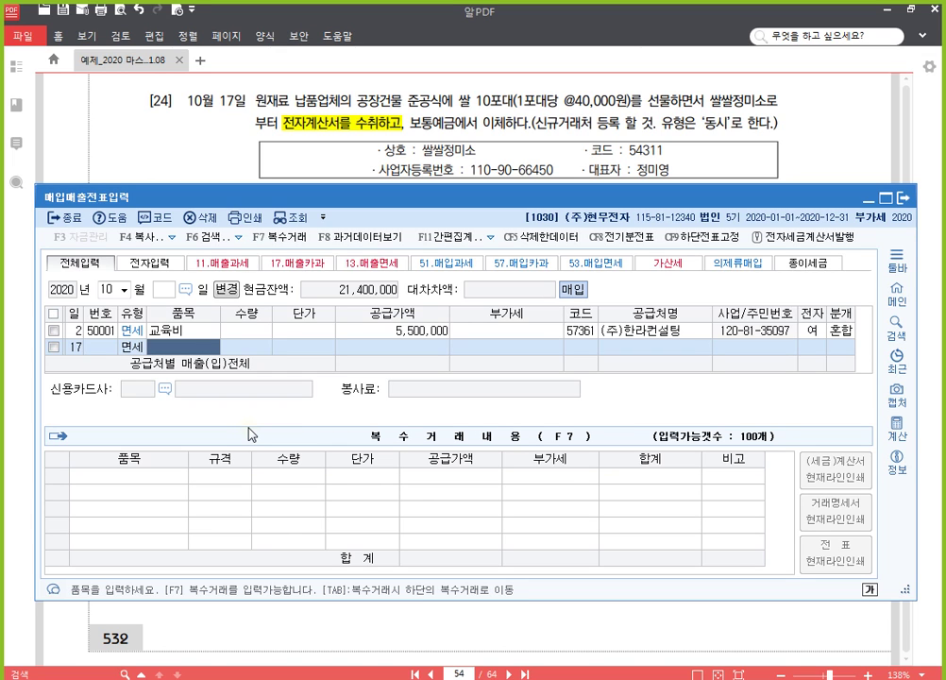
pyautogui.write('쌀')
pyautogui.press('Return')
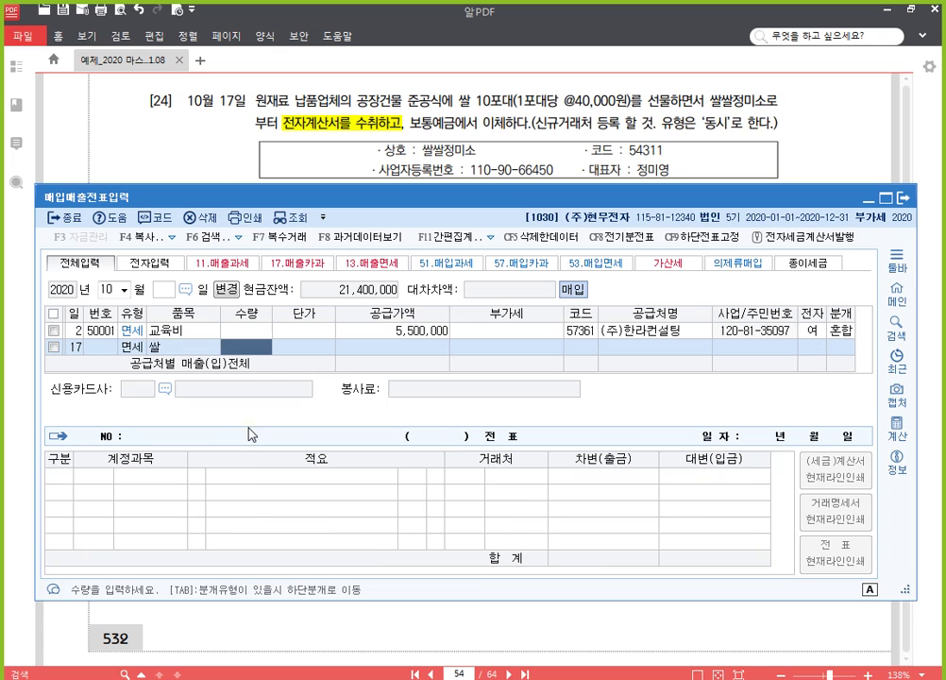
pyautogui.write('10')
pyautogui.press('Return')
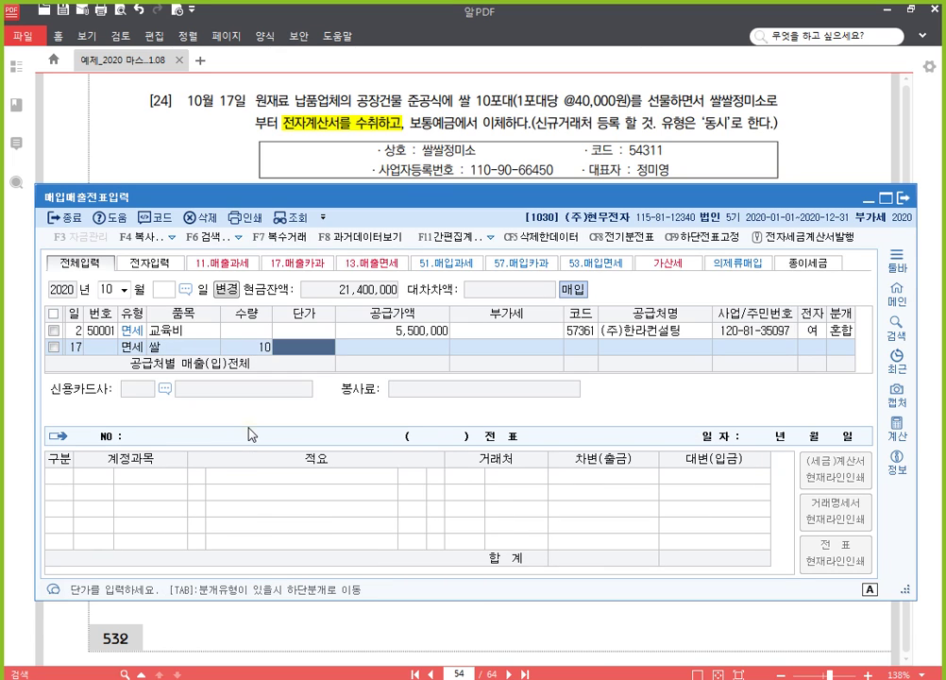
pyautogui.write('400000')
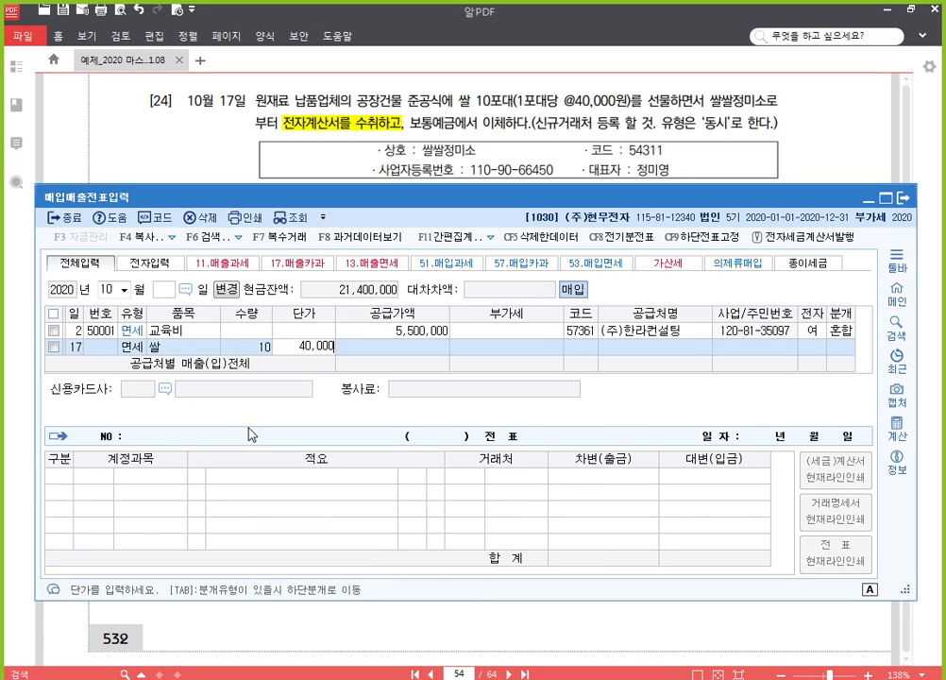
pyautogui.press('Return')
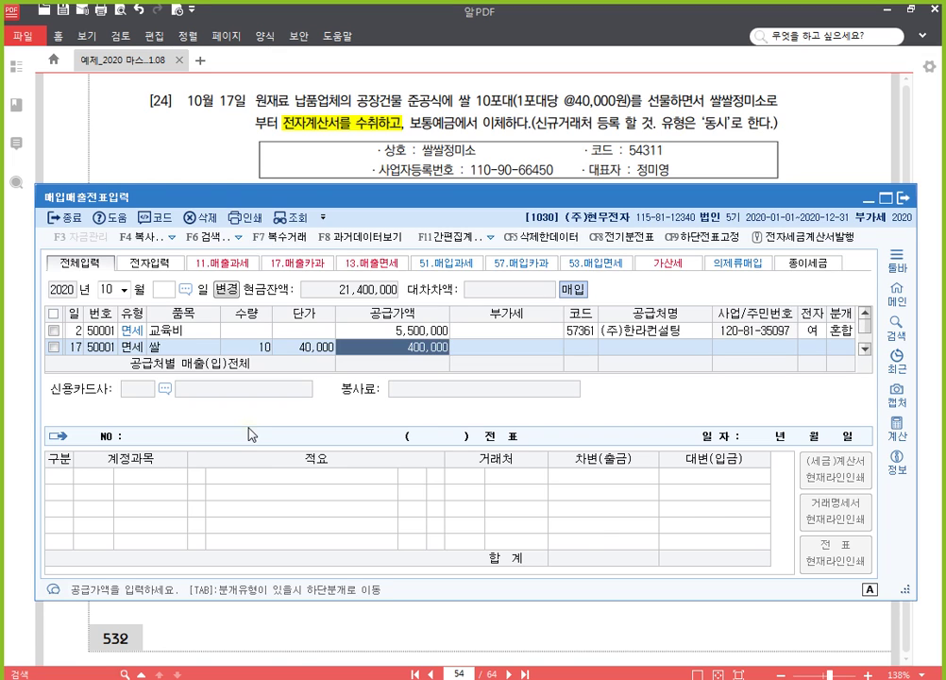
pyautogui.press('Return')
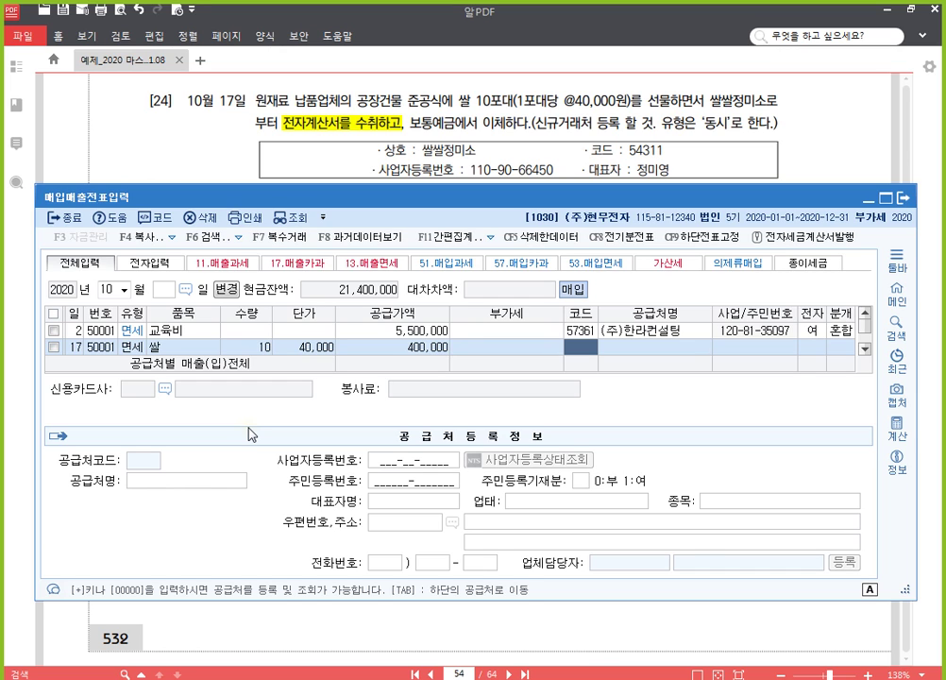
# Step: Register new supplier 54311 쌀쌀정미소 as type 3 동시 with its business registration number
pyautogui.press('F2')
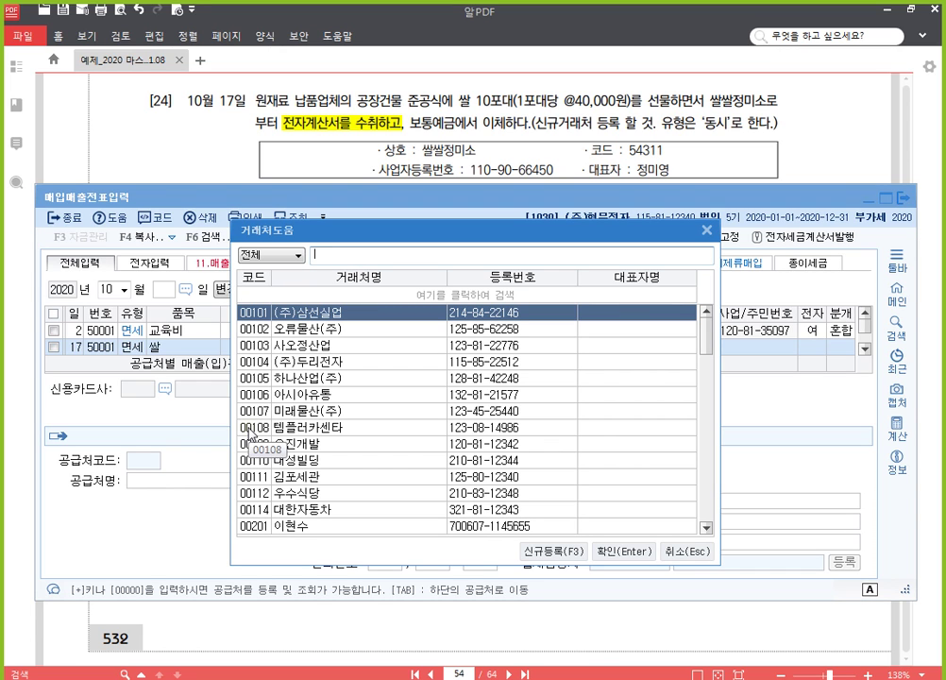
pyautogui.click(568, 560)
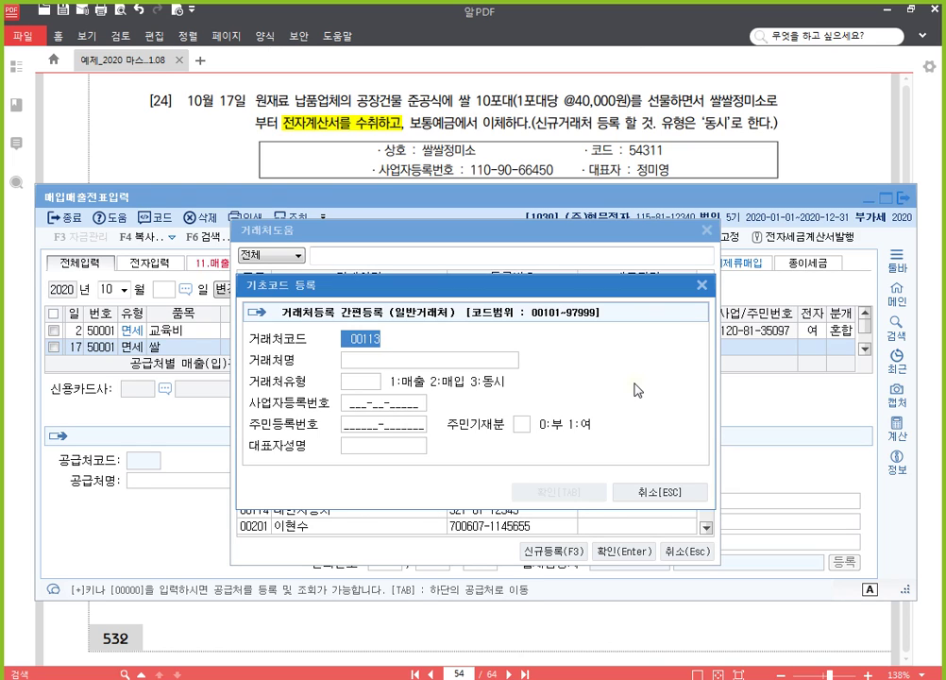
pyautogui.write('54311')
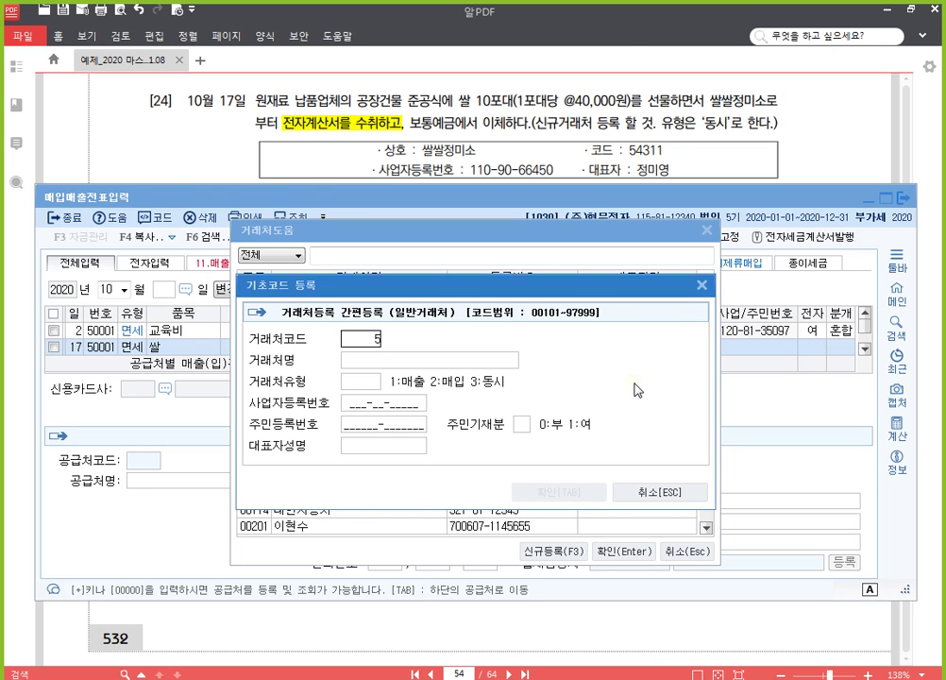
pyautogui.press('Return')
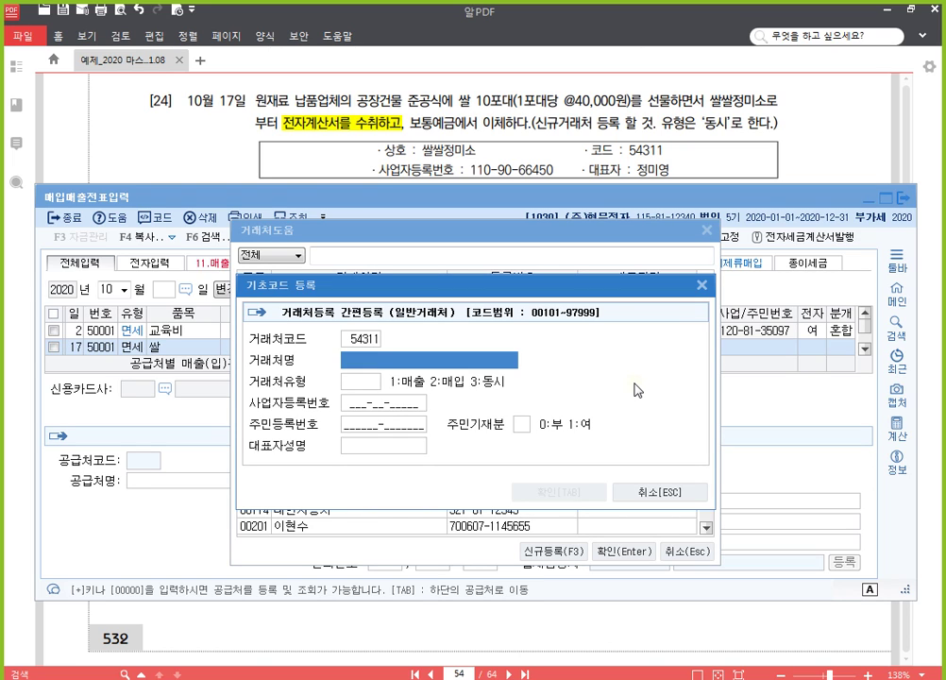
pyautogui.write('쌀쌀정미')
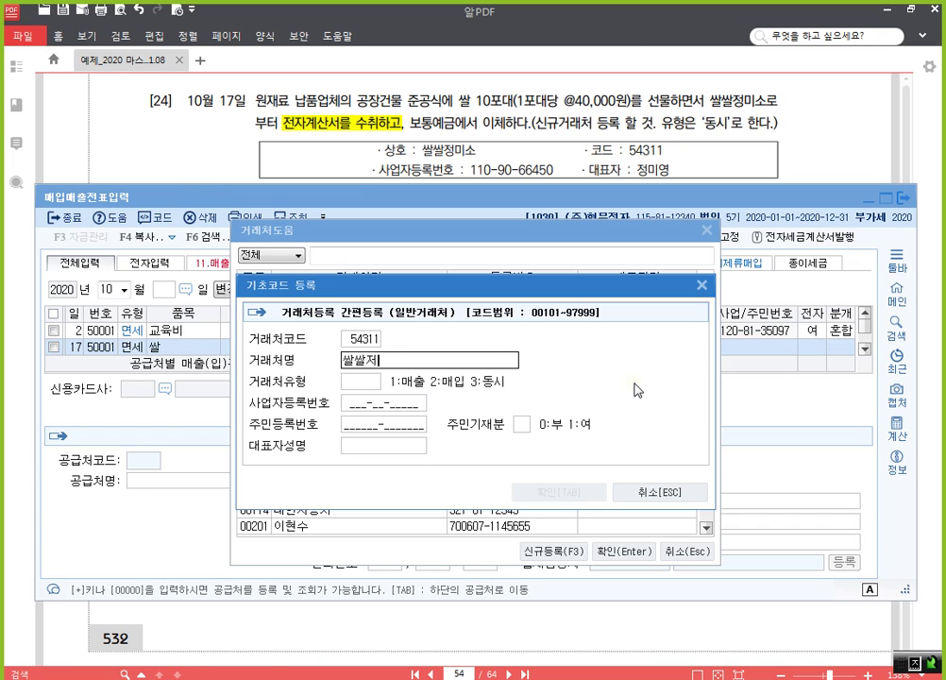
pyautogui.write('소')
pyautogui.press('Return')
pyautogui.write('3')
pyautogui.press('Return')
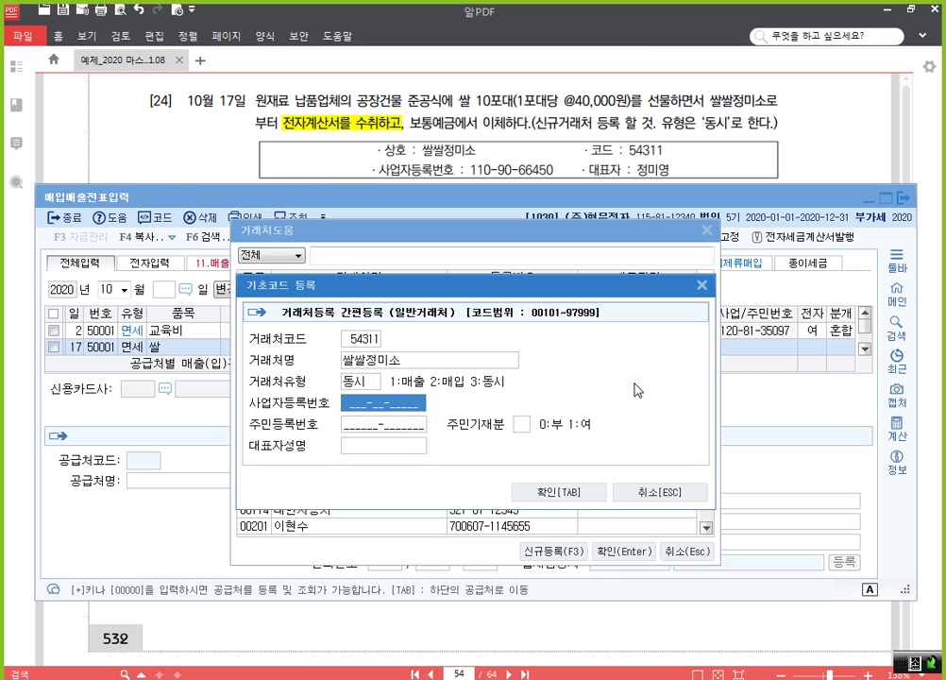
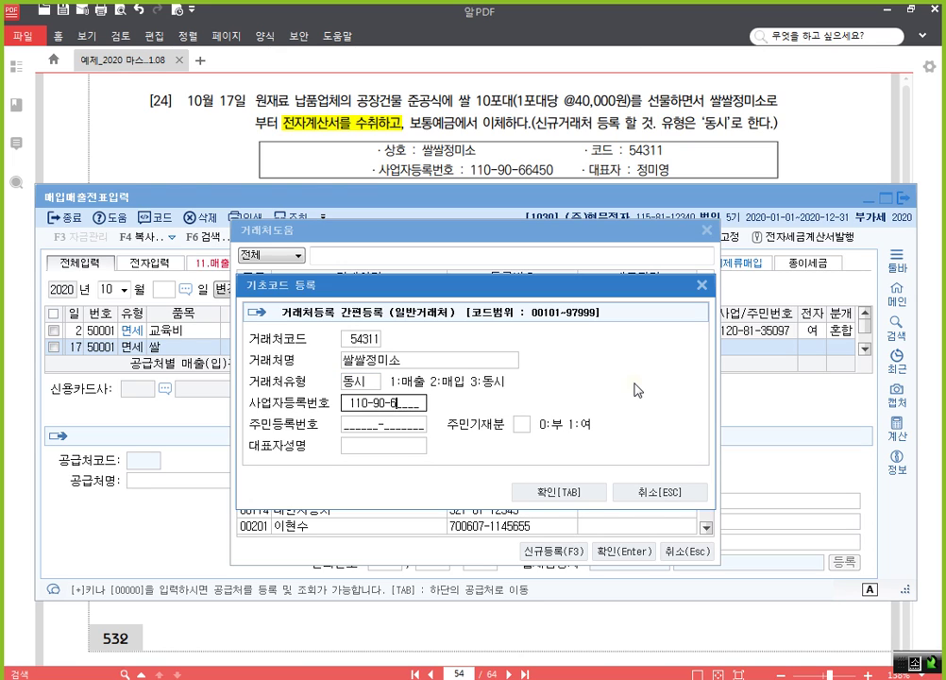
pyautogui.press('Return')
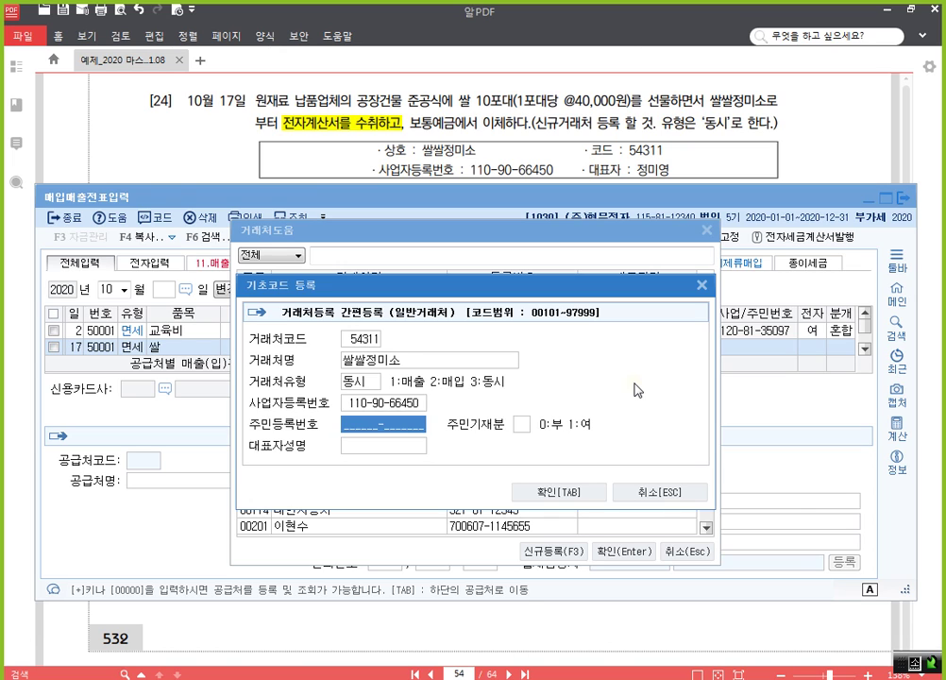
# Step: Set 주민기재분 to 0, enter the representative's name, and apply the supplier to the row
pyautogui.press('Return')
pyautogui.press('Return')
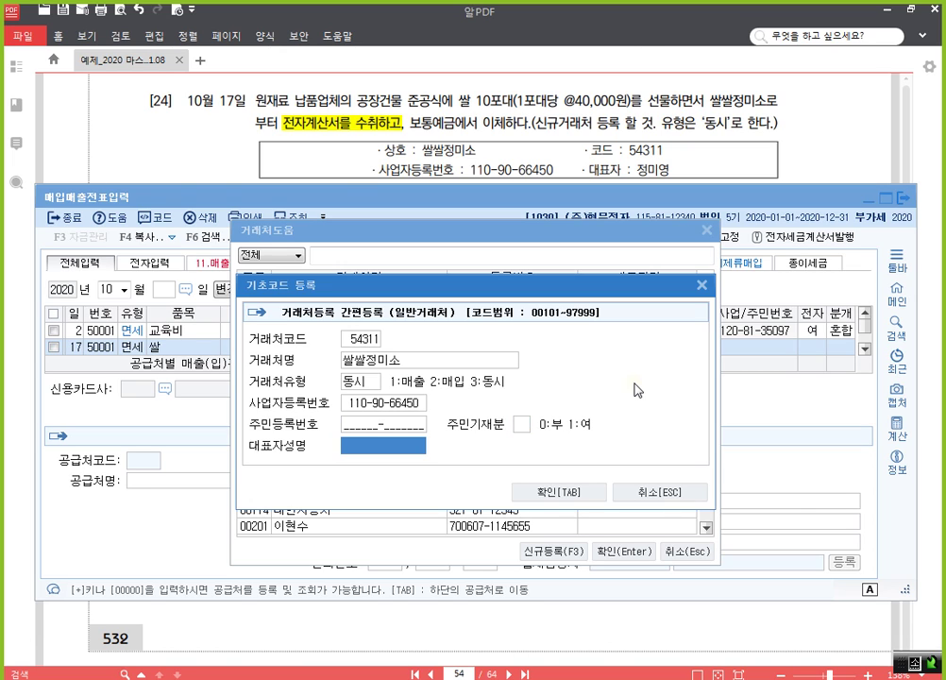
pyautogui.press('Up')
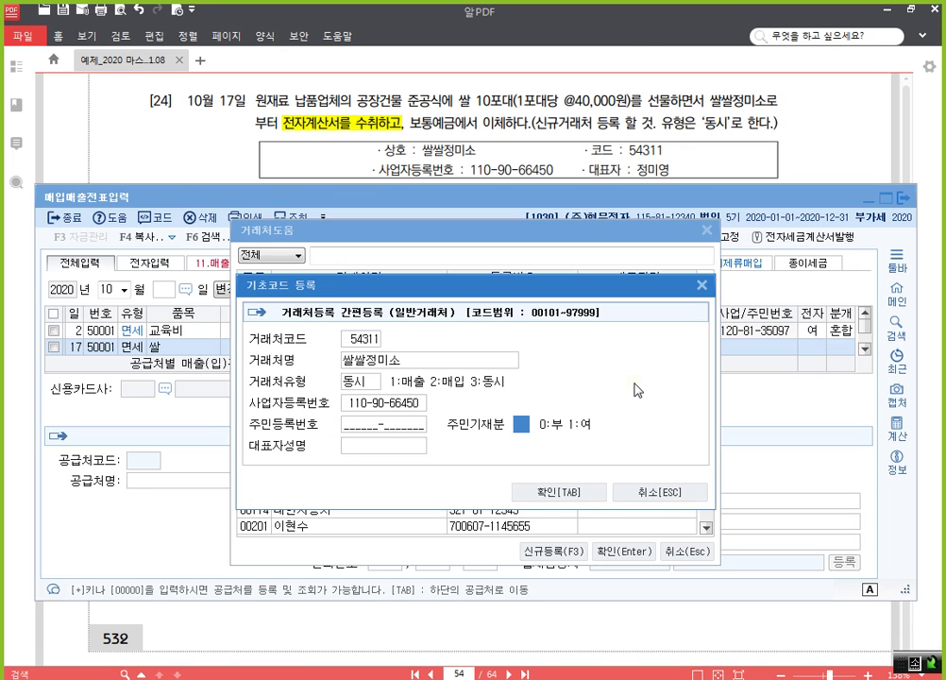
pyautogui.write('0')
pyautogui.press('Return')
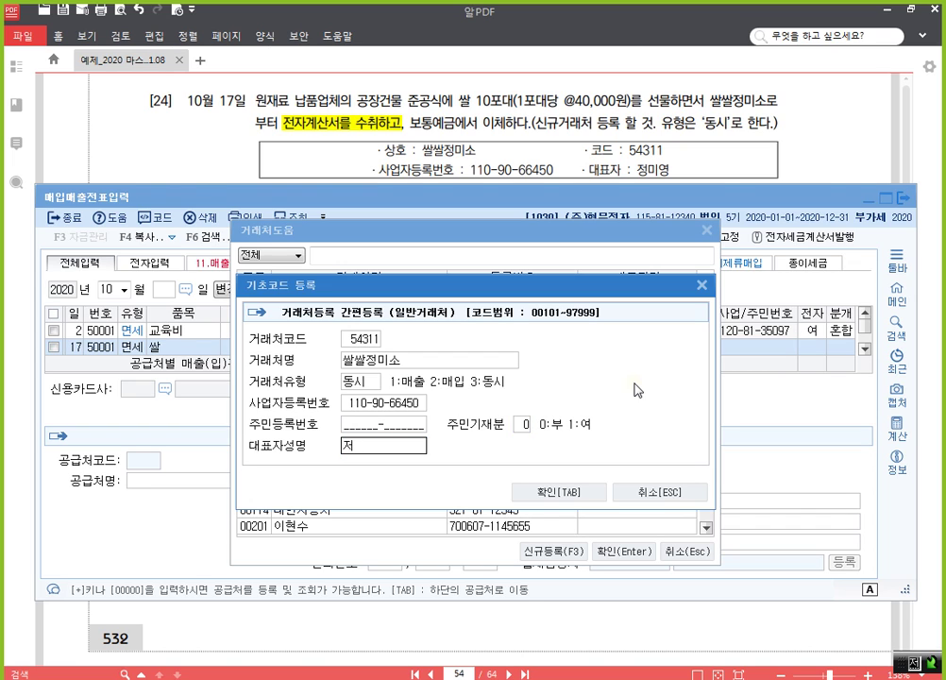
pyautogui.press('Return')
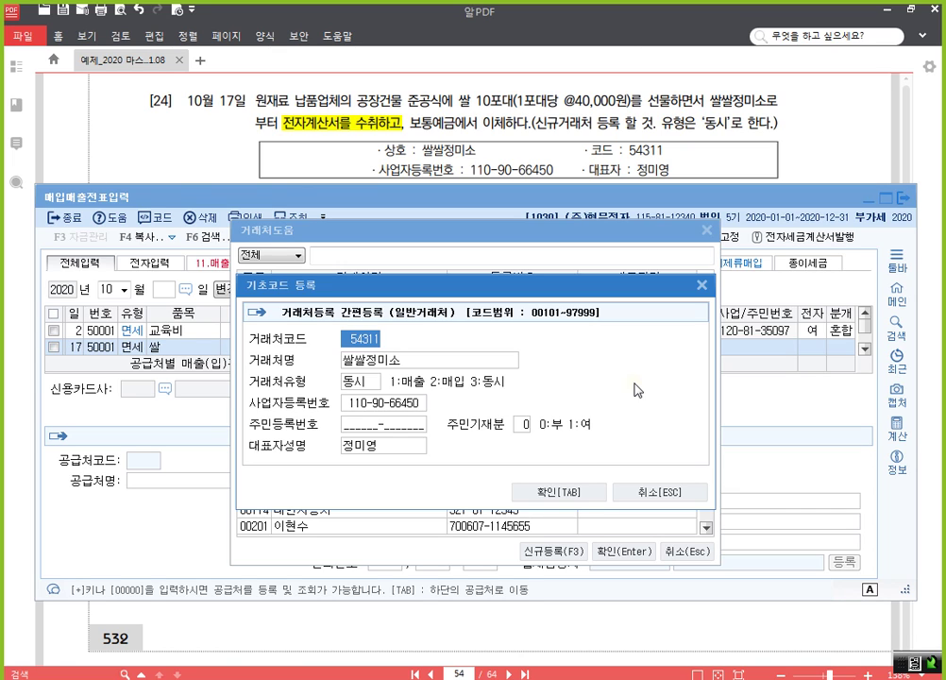
pyautogui.click(571, 493)
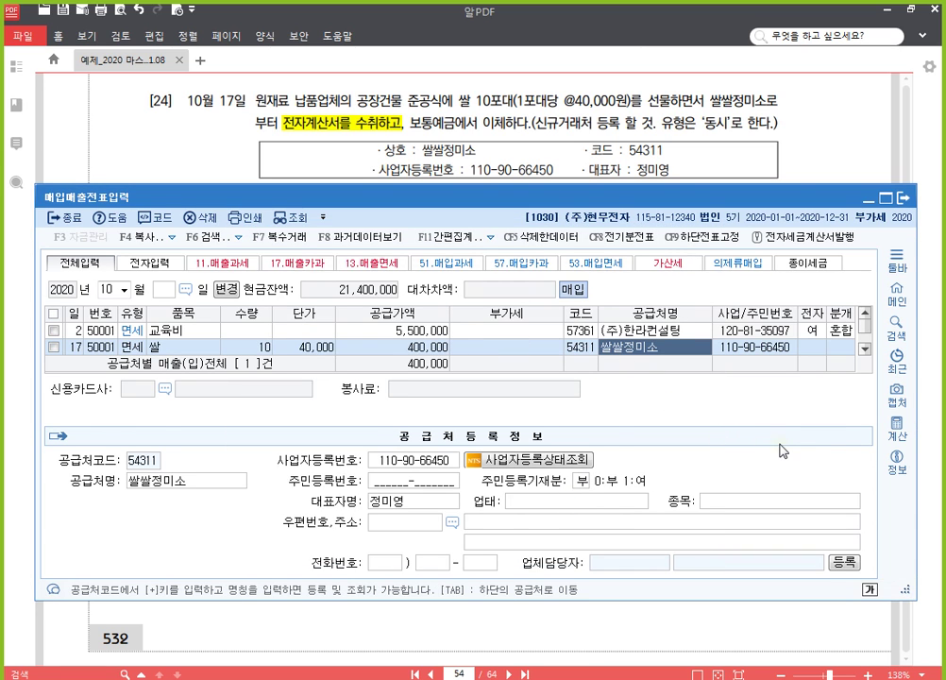
# Step: Mark the 10/17 rice row as electronic (1) with mixed journalising (3)
pyautogui.press('Return')
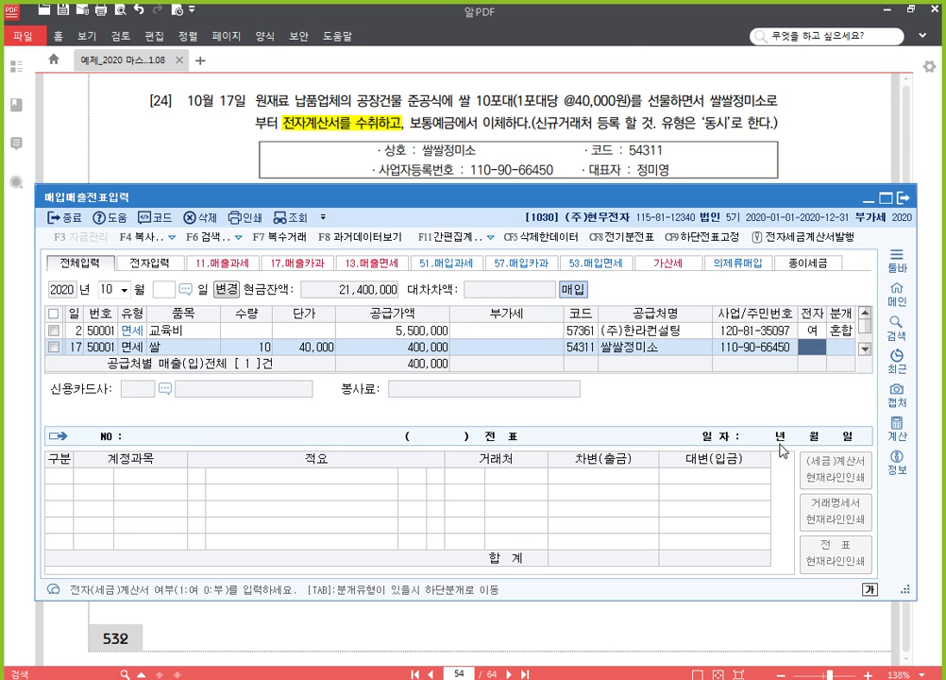
pyautogui.write('1')
pyautogui.press('Return')
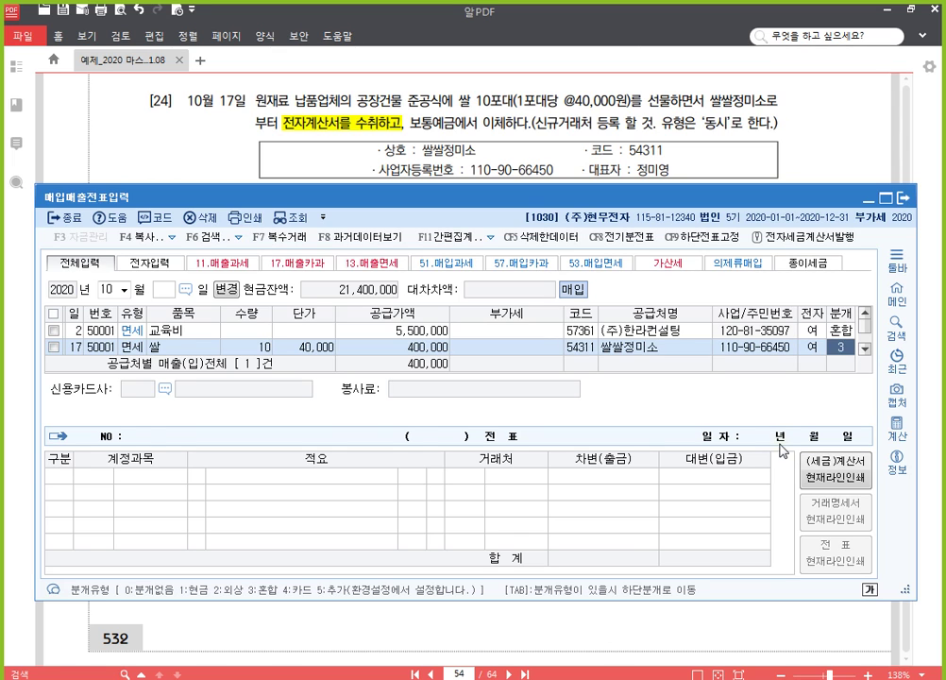
pyautogui.write('3')
pyautogui.press('Return')
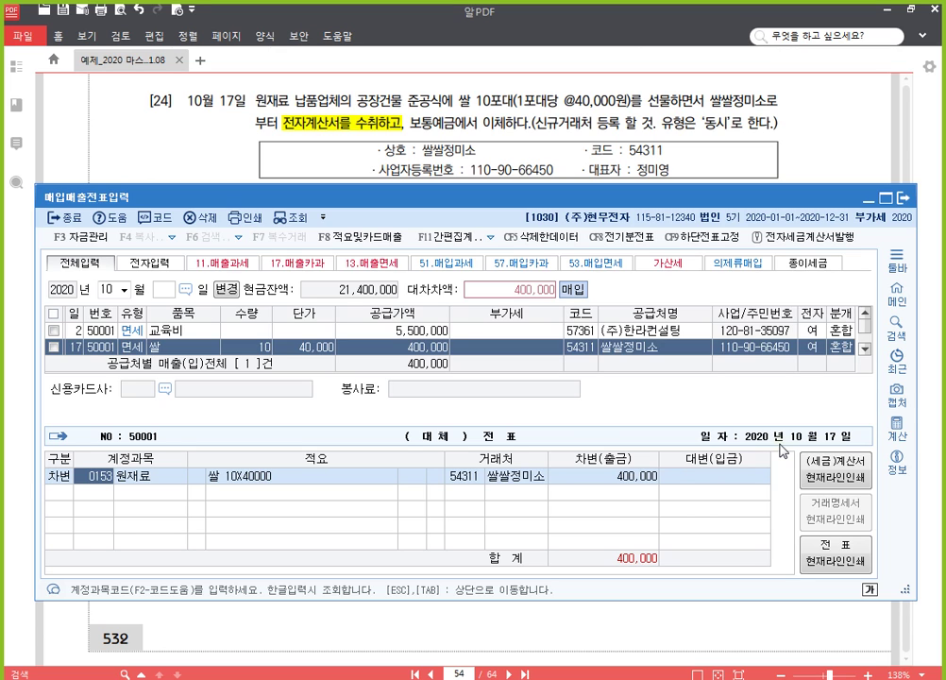
# Step: Debit 0513 접대비 400,000 and credit 0103 보통예금 400,000 to balance the entry
pyautogui.write('접대')
pyautogui.press('Return')
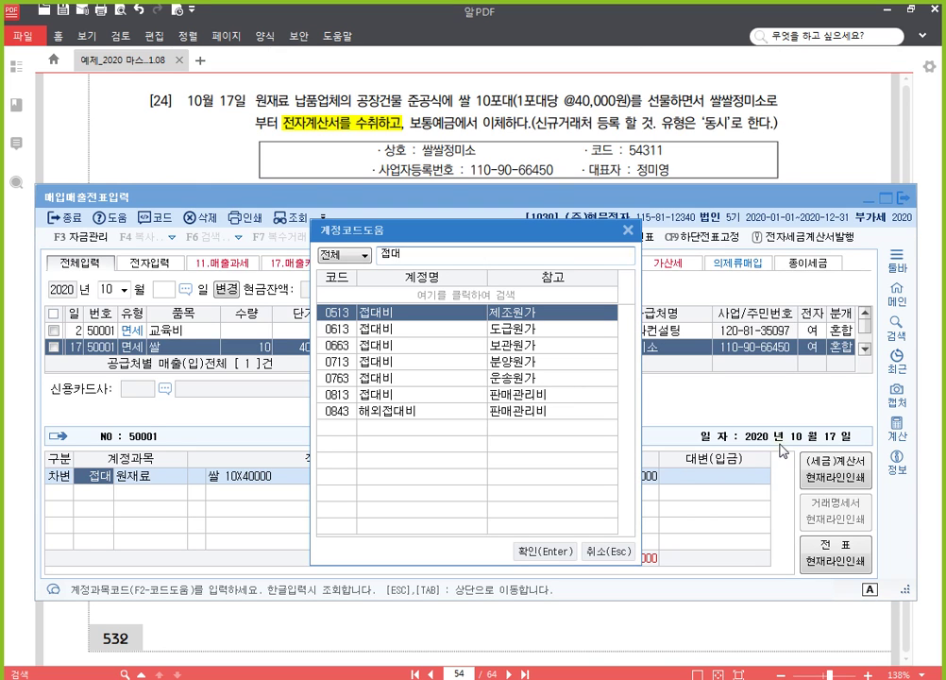
pyautogui.press('Return')
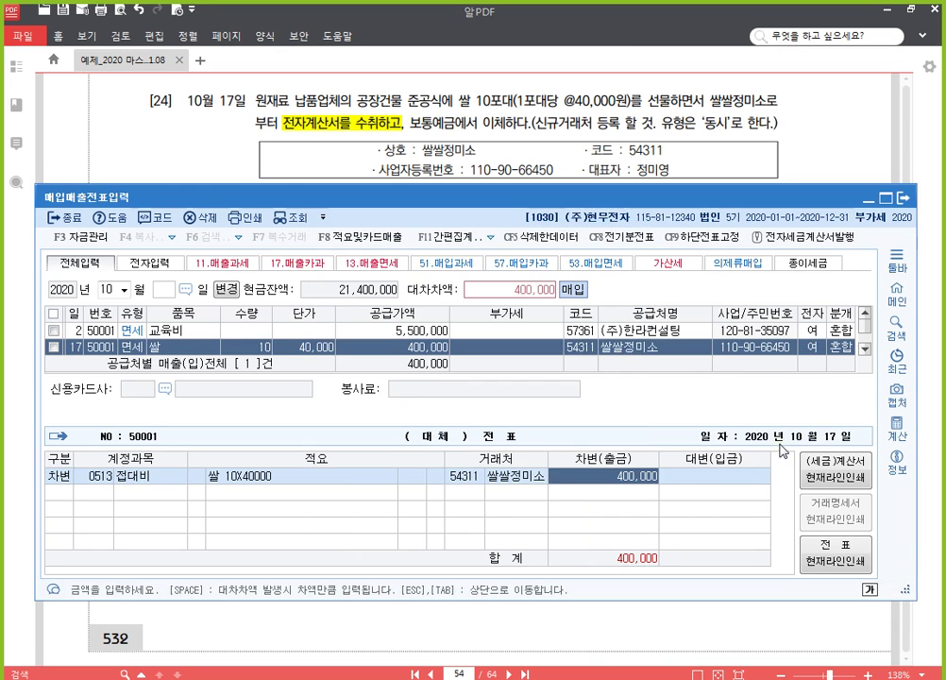
pyautogui.press('Return')
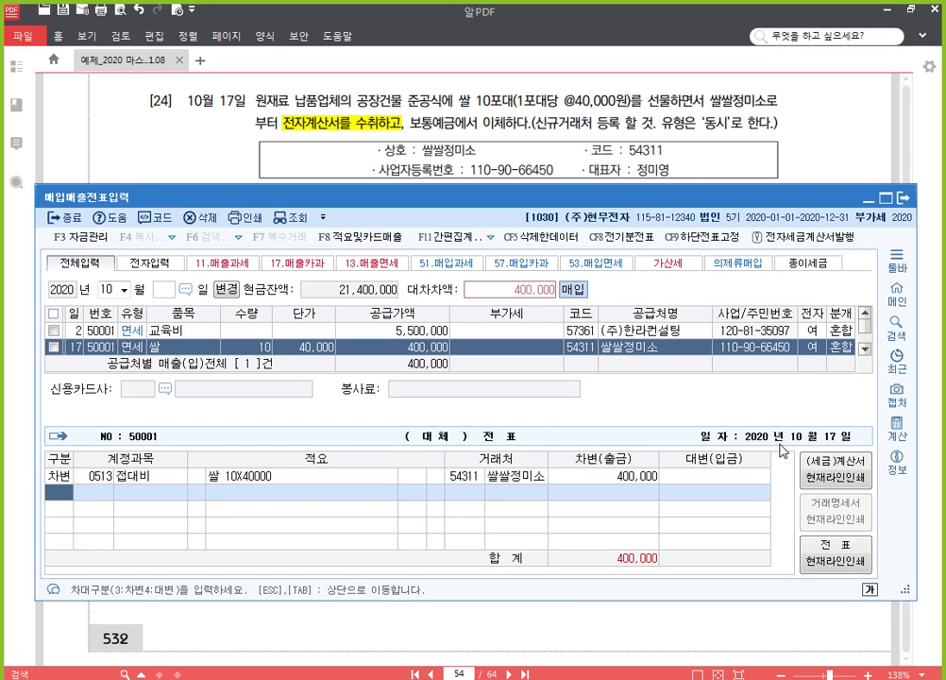
pyautogui.write('4103')
pyautogui.press('Return')
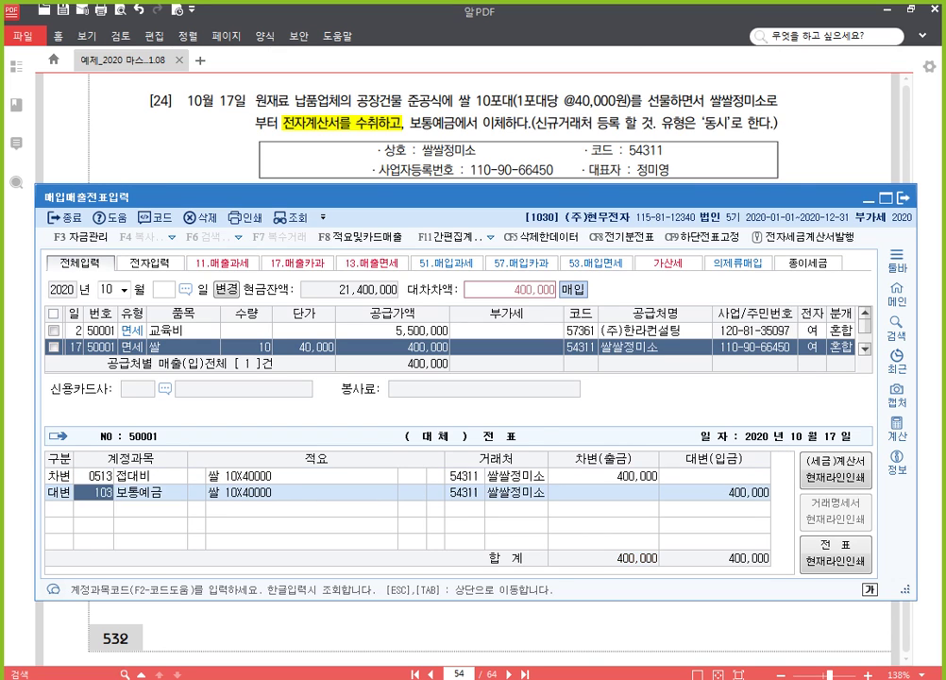
pyautogui.press('Return')
pyautogui.press('Up')
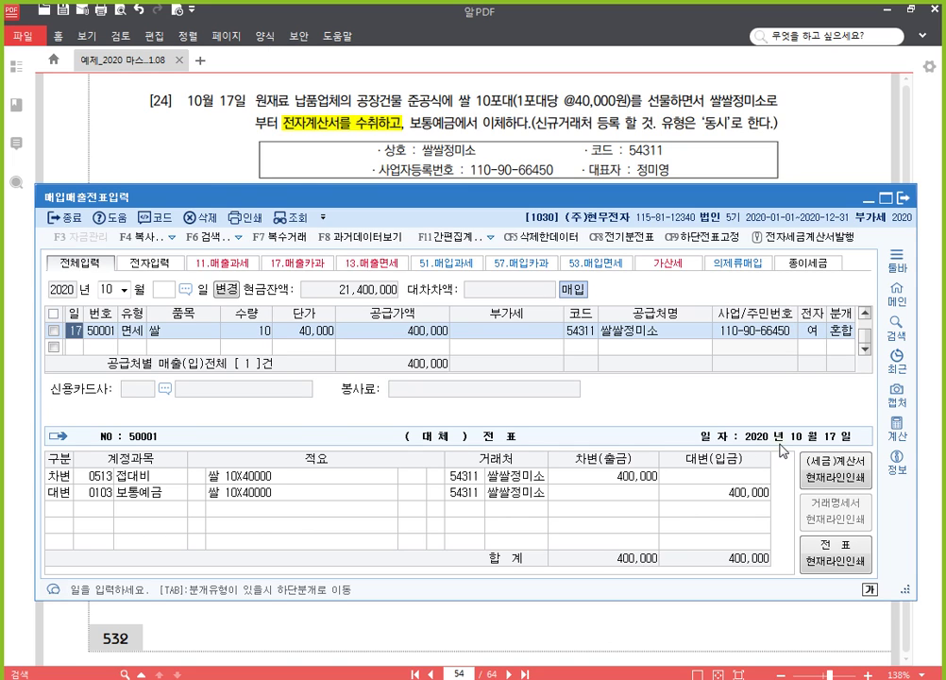
# Step: Highlight 전자세금계산서를 수취하였다. in PDF item [25] yellow
pyautogui.click(823, 149)
pyautogui.scroll(-5, 782, 264)
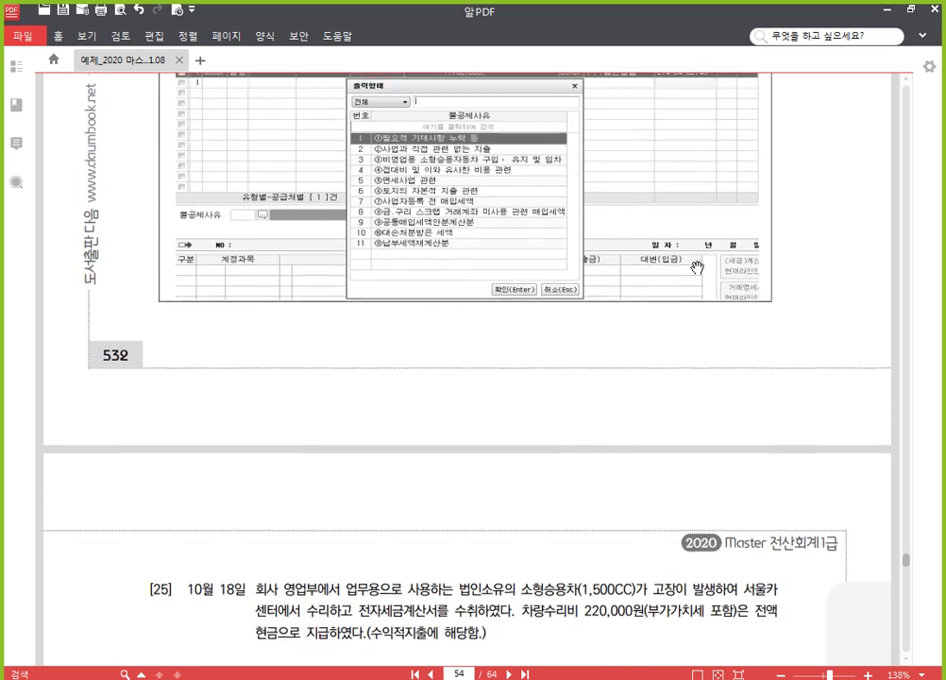
pyautogui.scroll(-8, 697, 394)
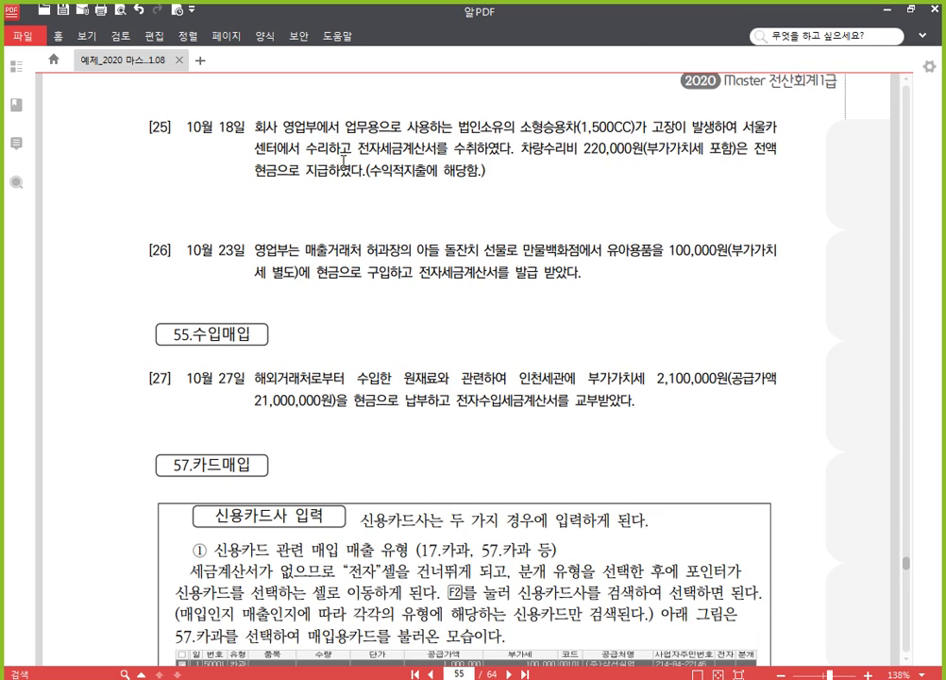
pyautogui.moveTo(357, 149); pyautogui.dragTo(512, 149)
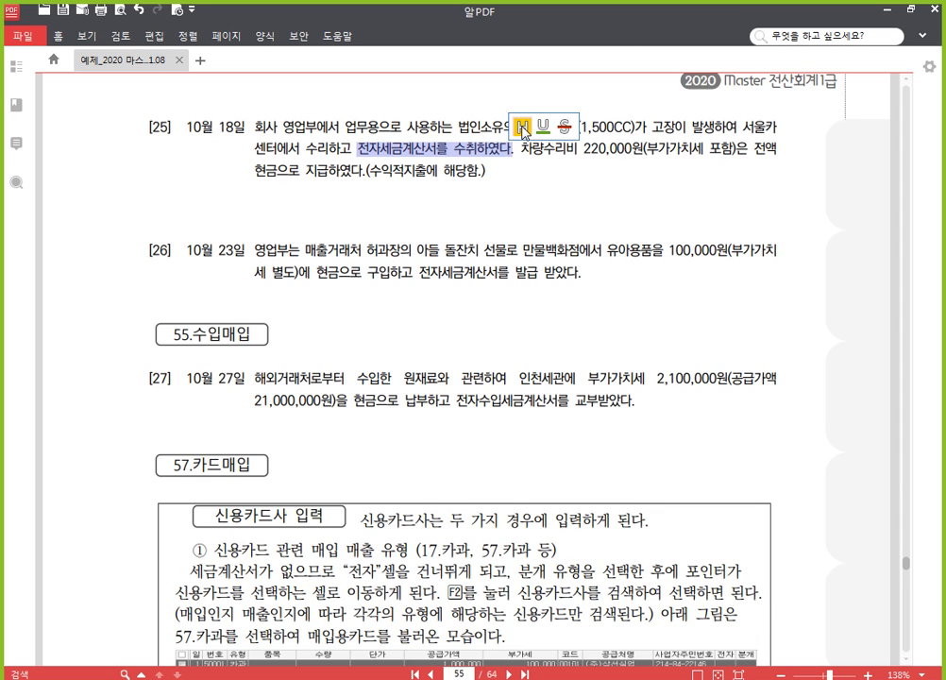
pyautogui.click(522, 126)
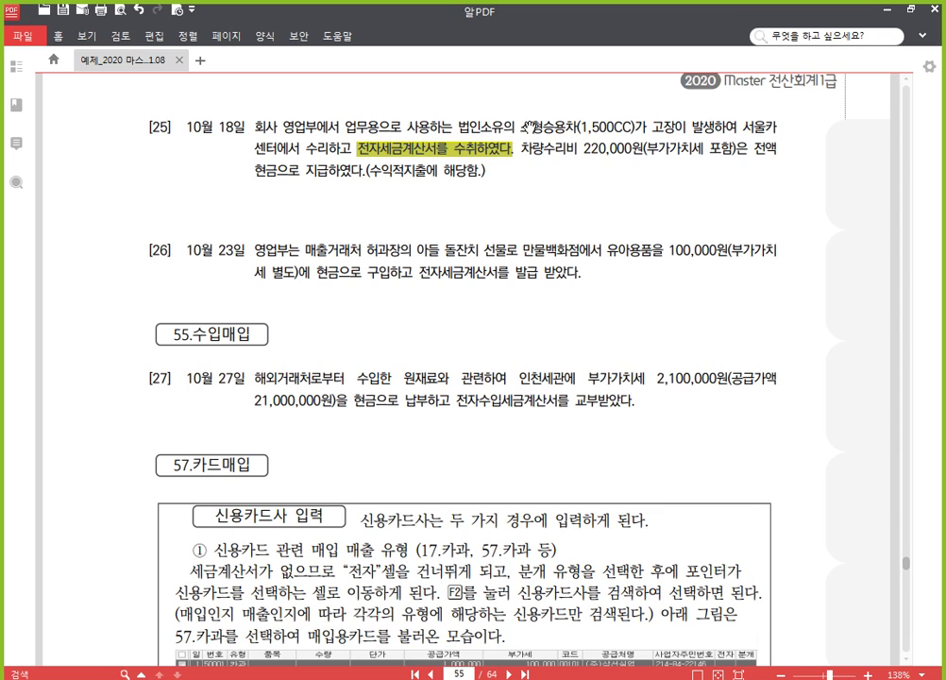
# Step: Underline 소형승용차(1,500CC) and 수리 in item [25]
pyautogui.moveTo(522, 125); pyautogui.dragTo(635, 131)
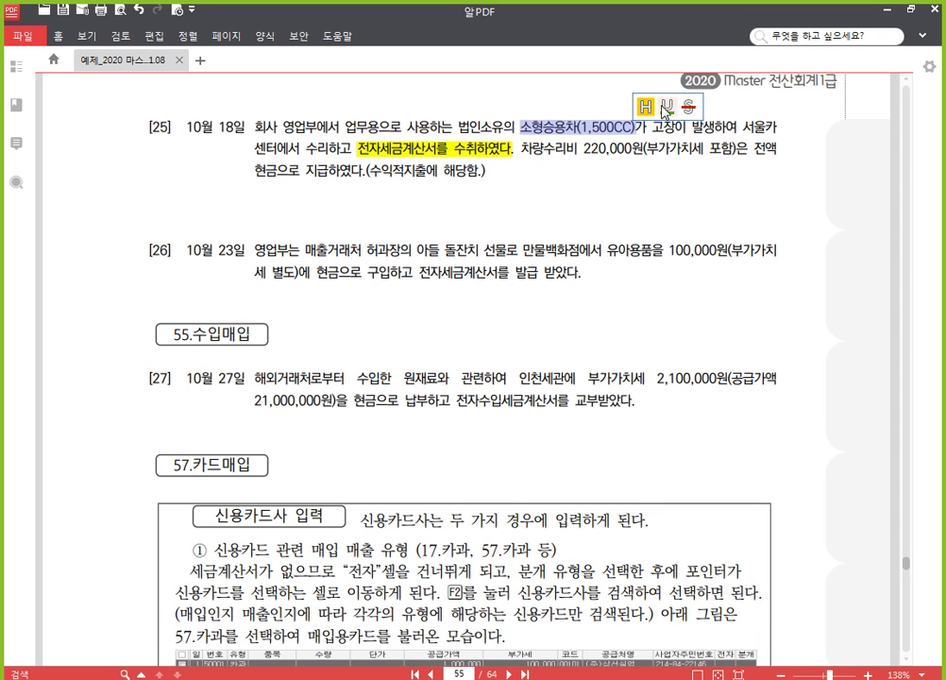
pyautogui.click(522, 85)
pyautogui.moveTo(305, 148); pyautogui.dragTo(328, 148)
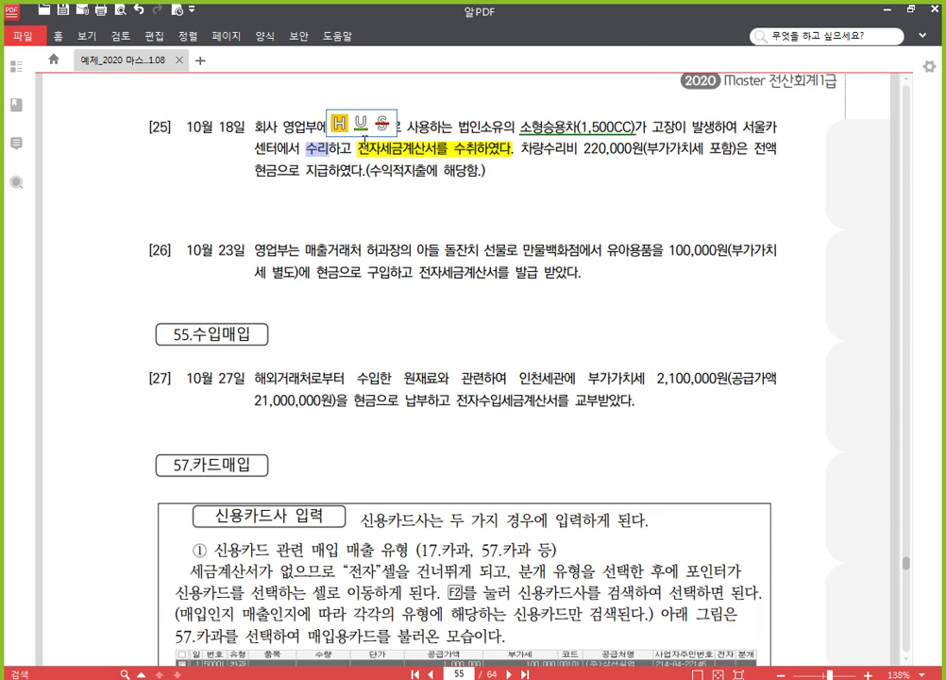
pyautogui.click(379, 85)
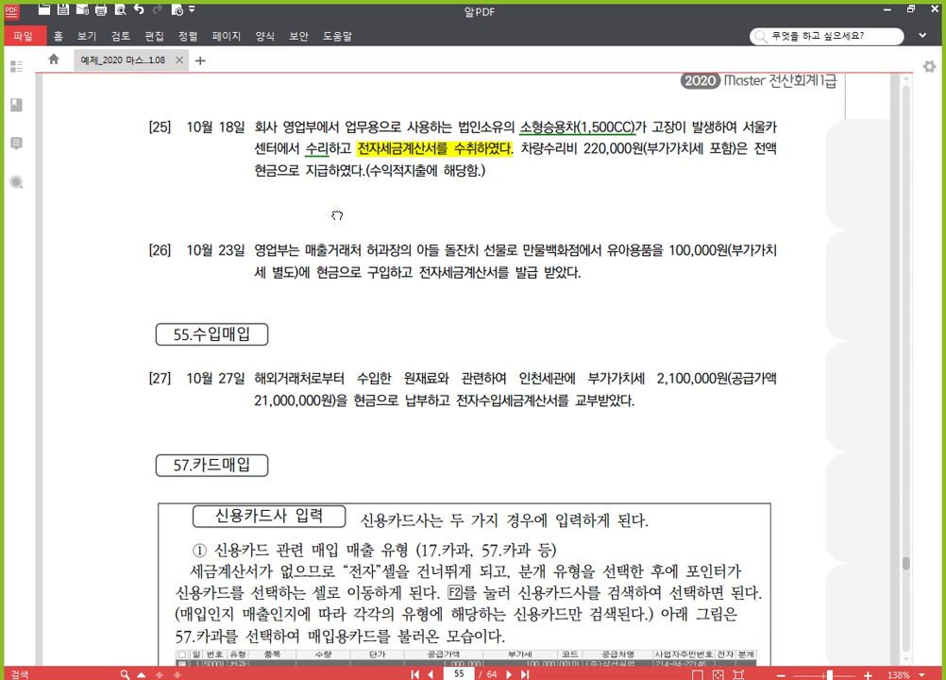
pyautogui.scroll(-1, 274, 179)
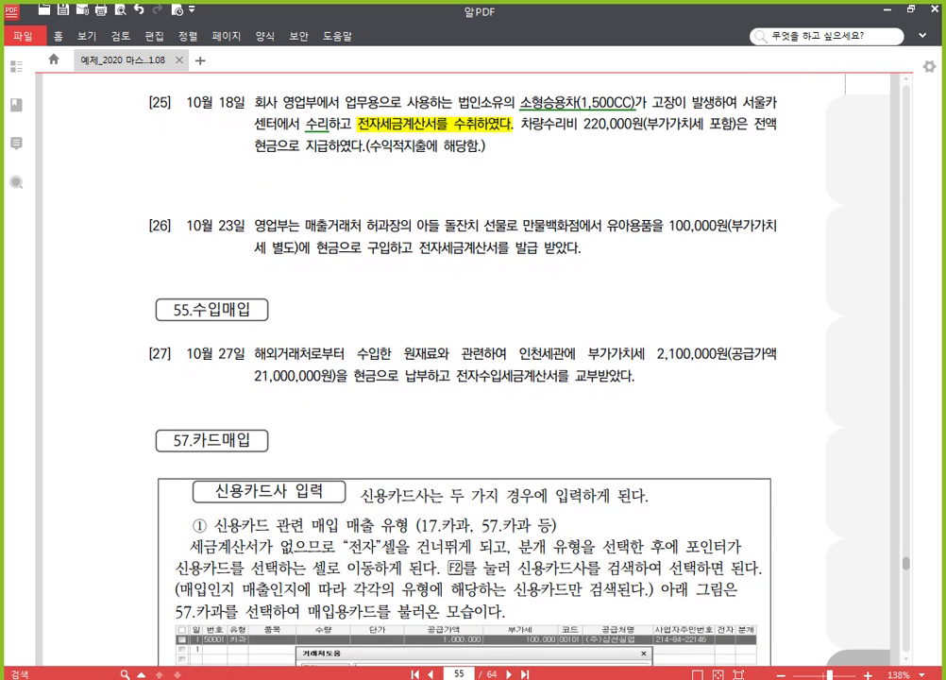
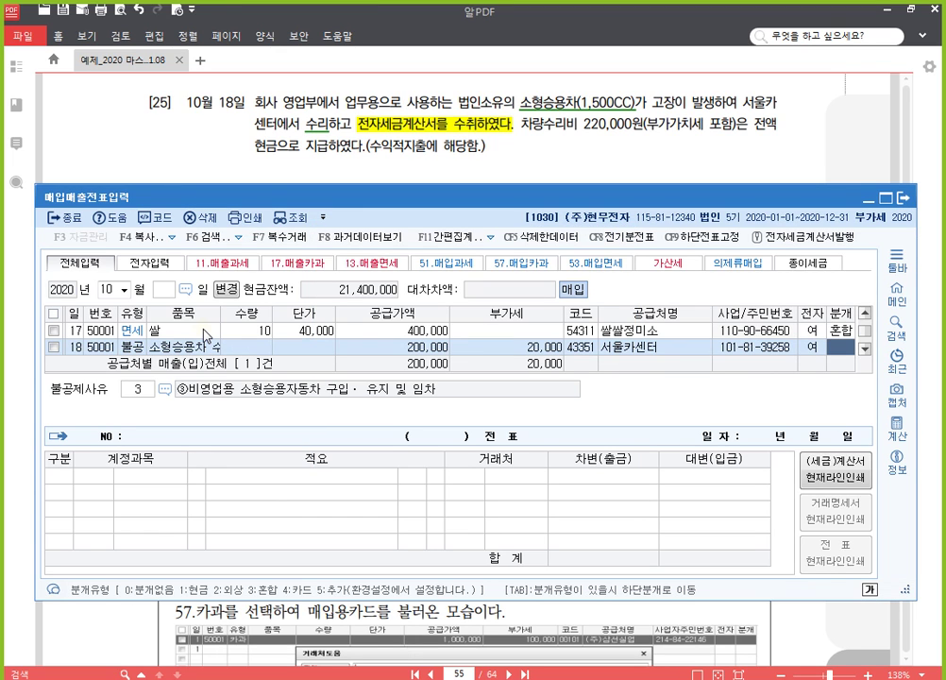
# Step: Journalize the October 18 repair as mixed, debiting 0822 차량유지비 and crediting 0101 현금, 220,000 each
pyautogui.write('3')
pyautogui.press('Return')
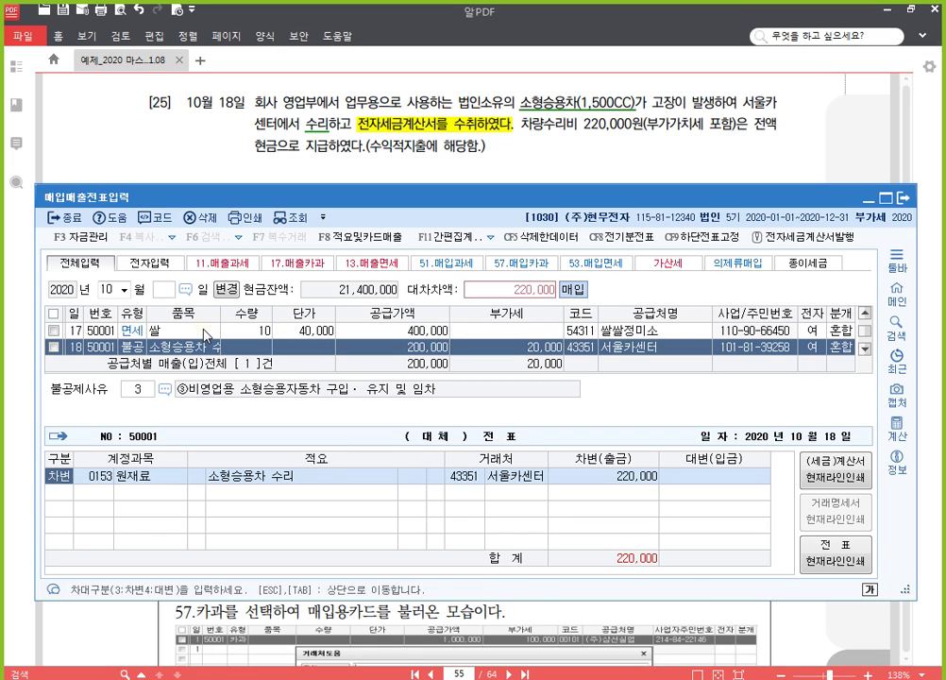
pyautogui.press('Return')
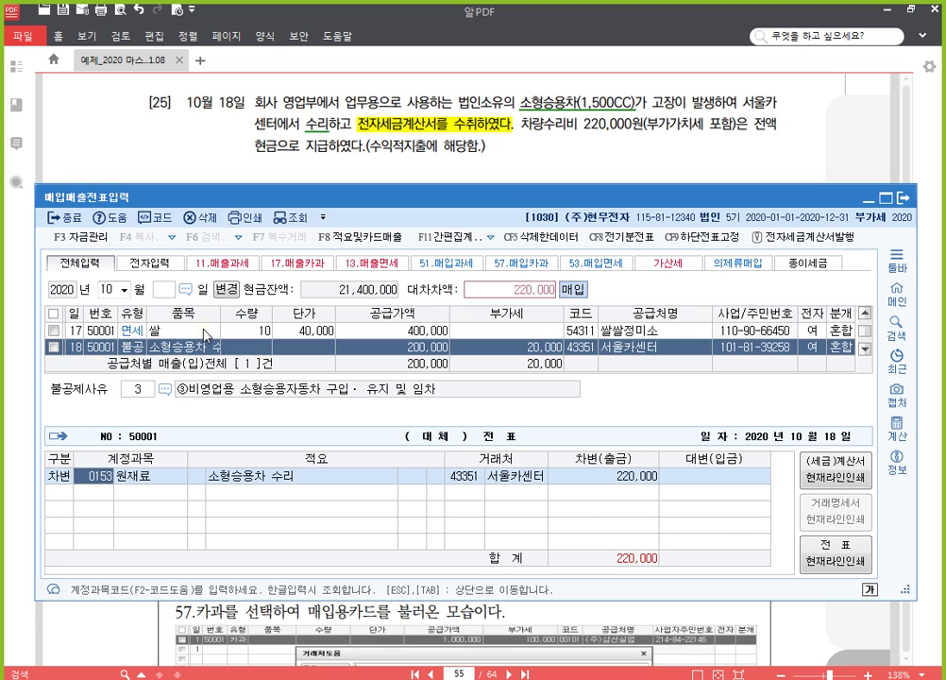
pyautogui.write('차량')
pyautogui.press('Return')
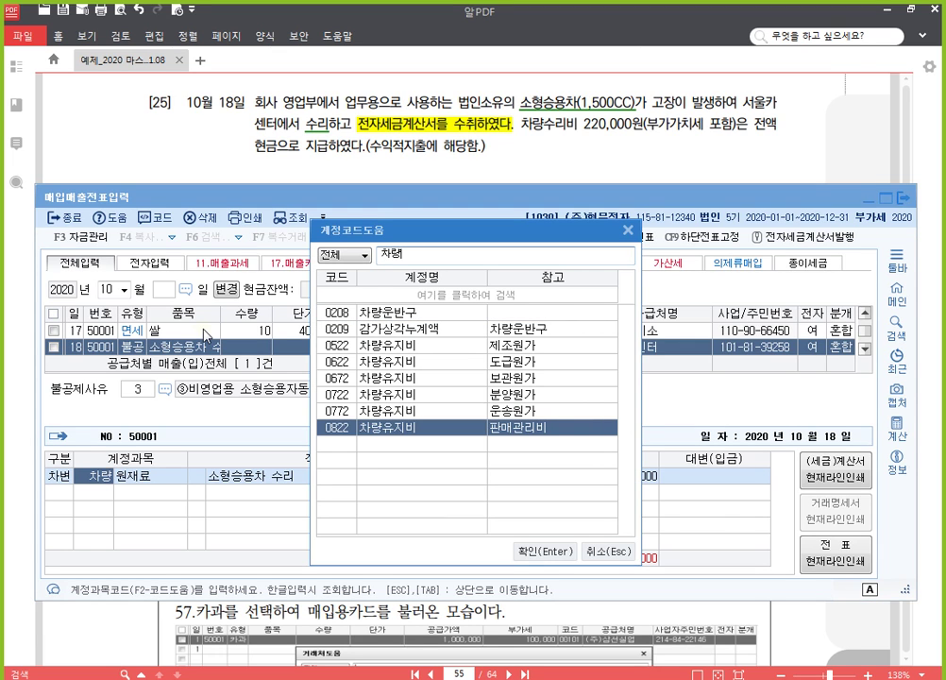
pyautogui.press('Return')
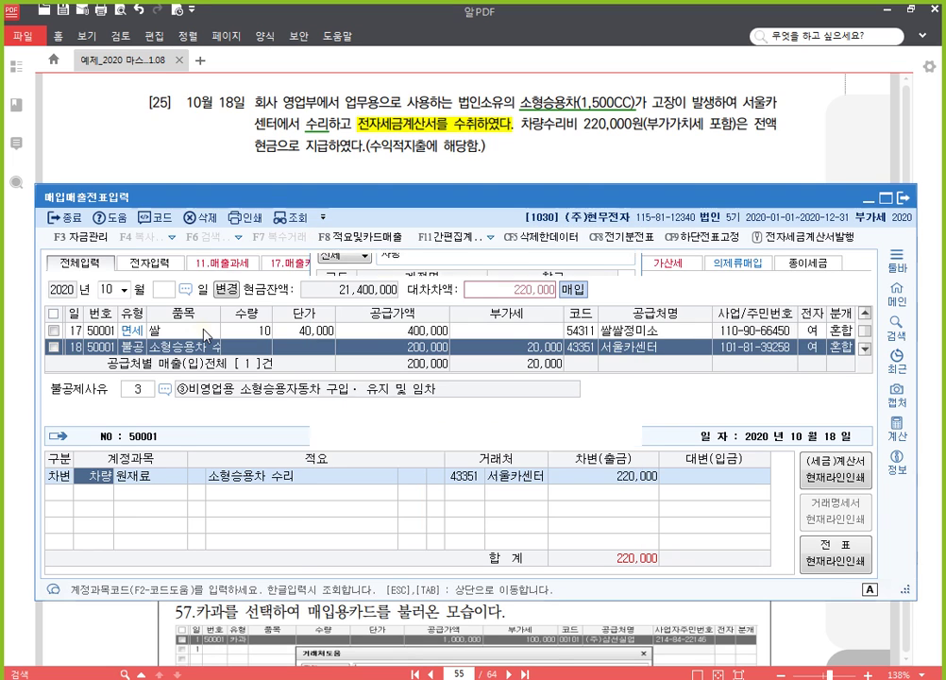
pyautogui.press('Return')
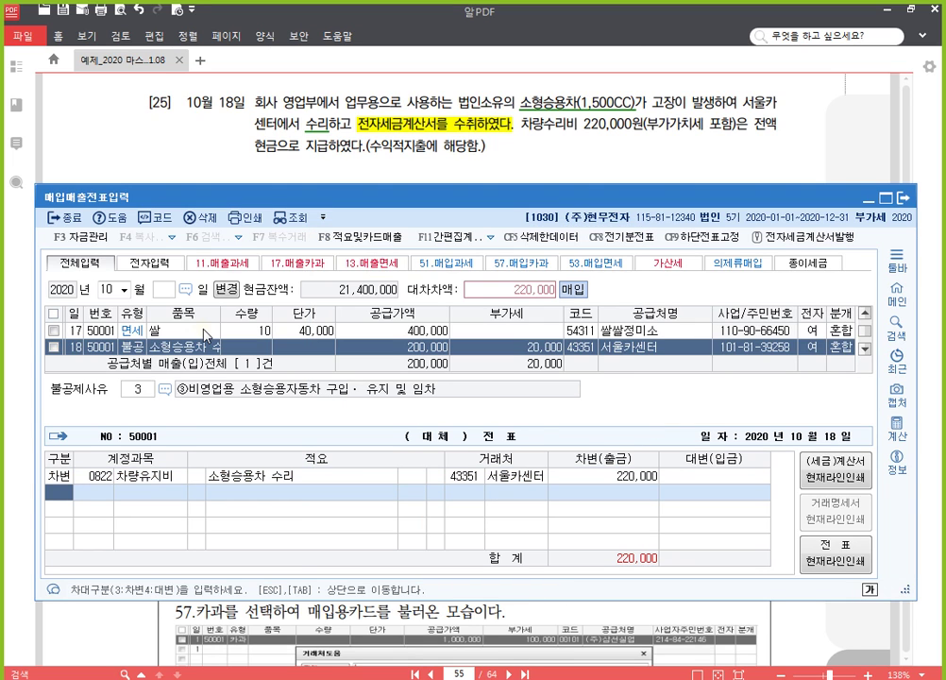
pyautogui.write('4101')
pyautogui.press('Return')
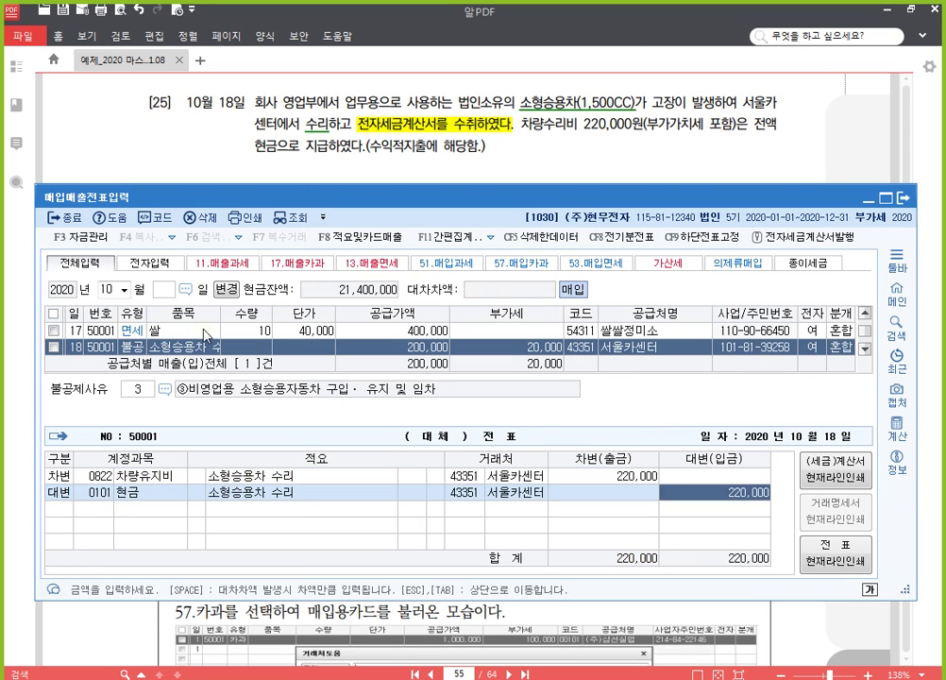
pyautogui.press('Return')
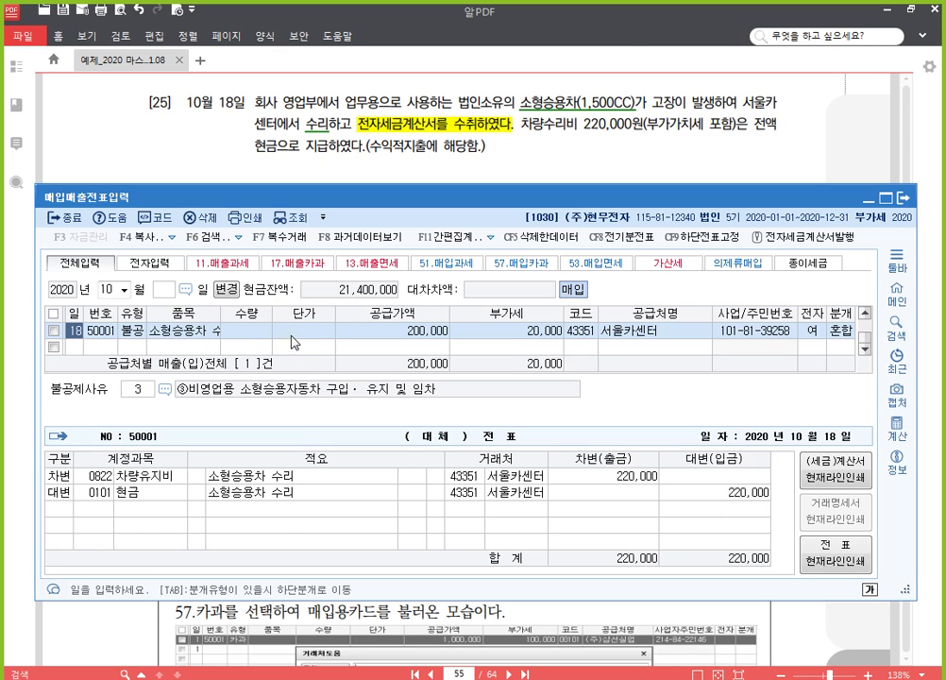
# Step: Highlight problem [26]'s clause about receiving the electronic tax invoice in yellow
pyautogui.click(676, 158)
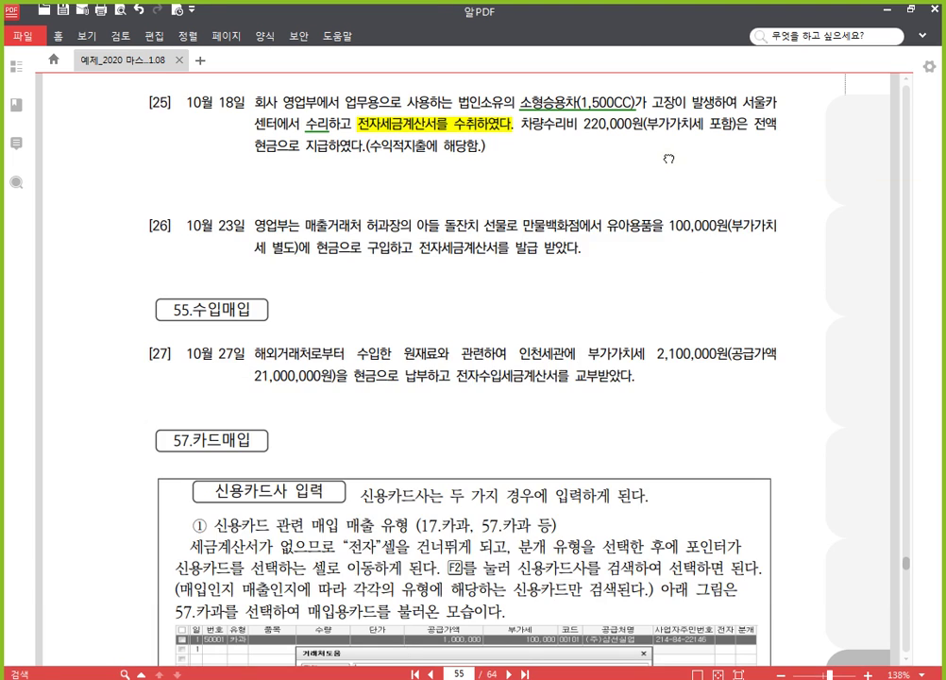
pyautogui.scroll(-3, 567, 311)
pyautogui.scroll(1, 552, 322)
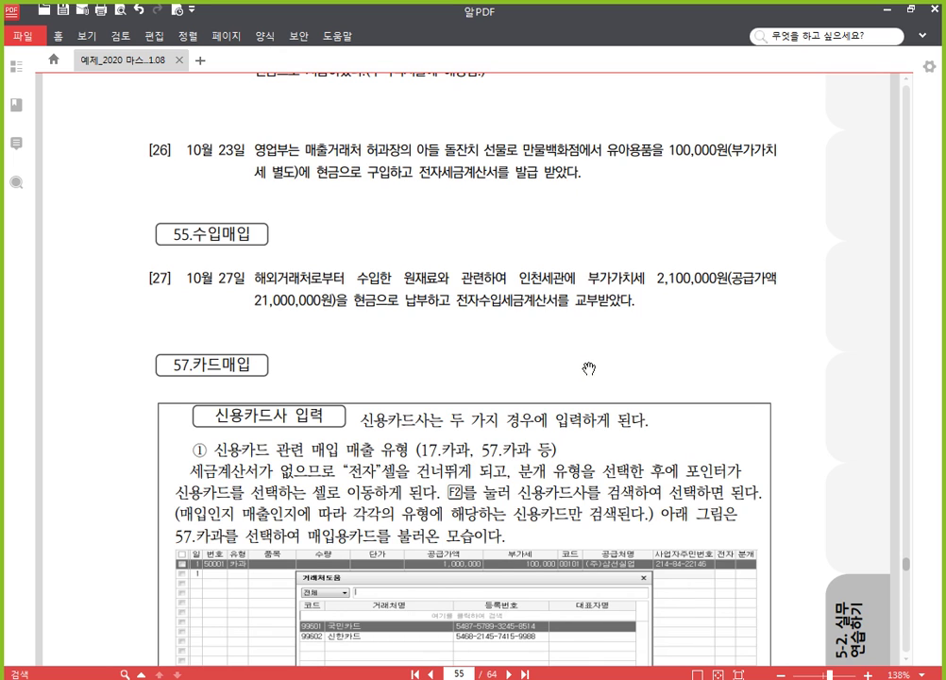
pyautogui.moveTo(555, 387); pyautogui.dragTo(550, 336)
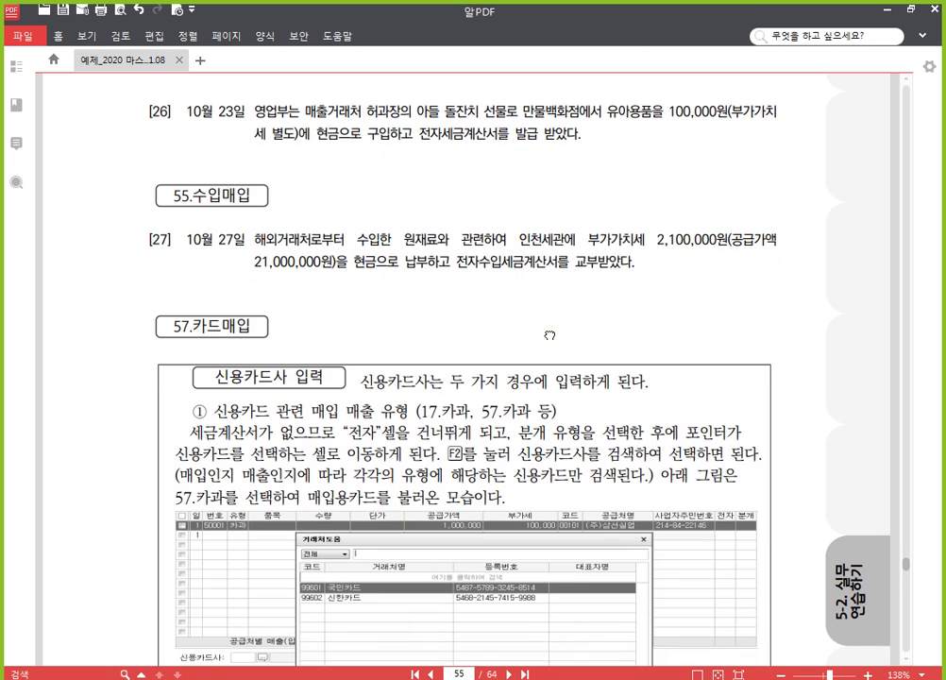
pyautogui.hotkey('alt', 'Tab')
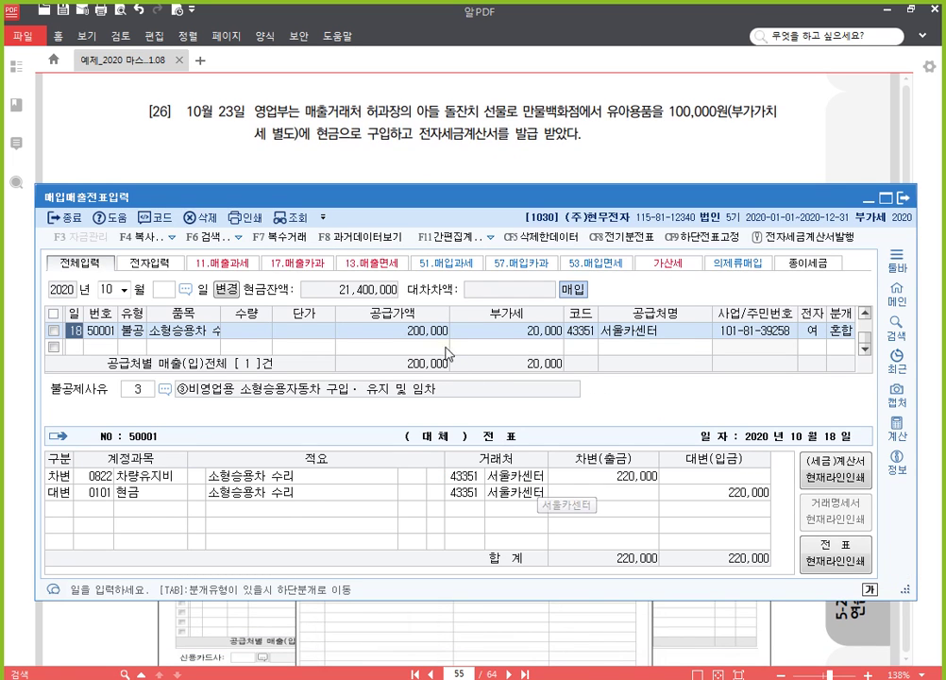
pyautogui.click(422, 134)
pyautogui.moveTo(421, 134); pyautogui.dragTo(583, 139)
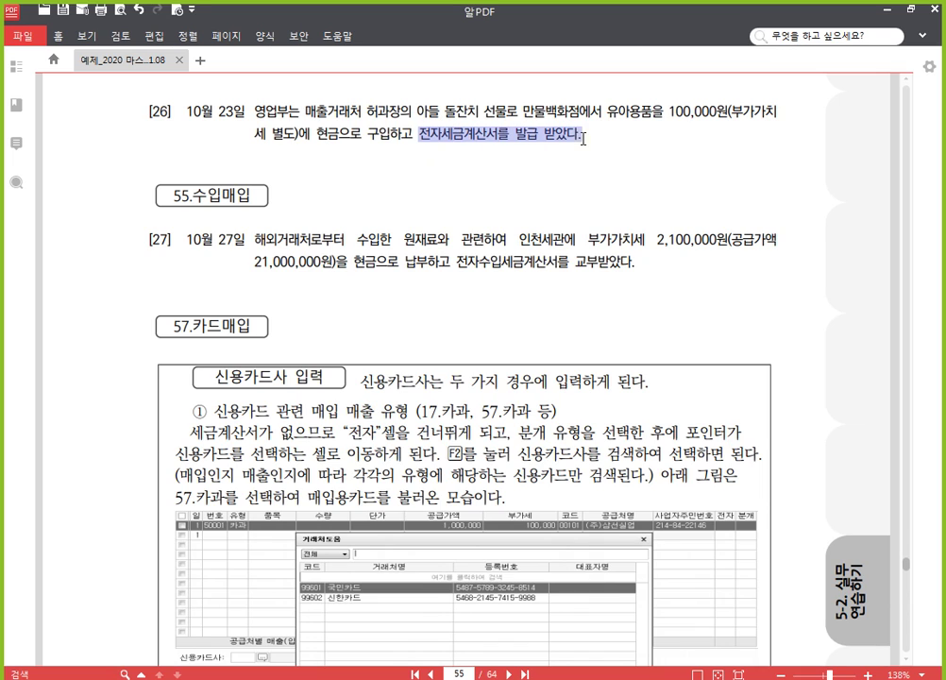
pyautogui.click(594, 113)
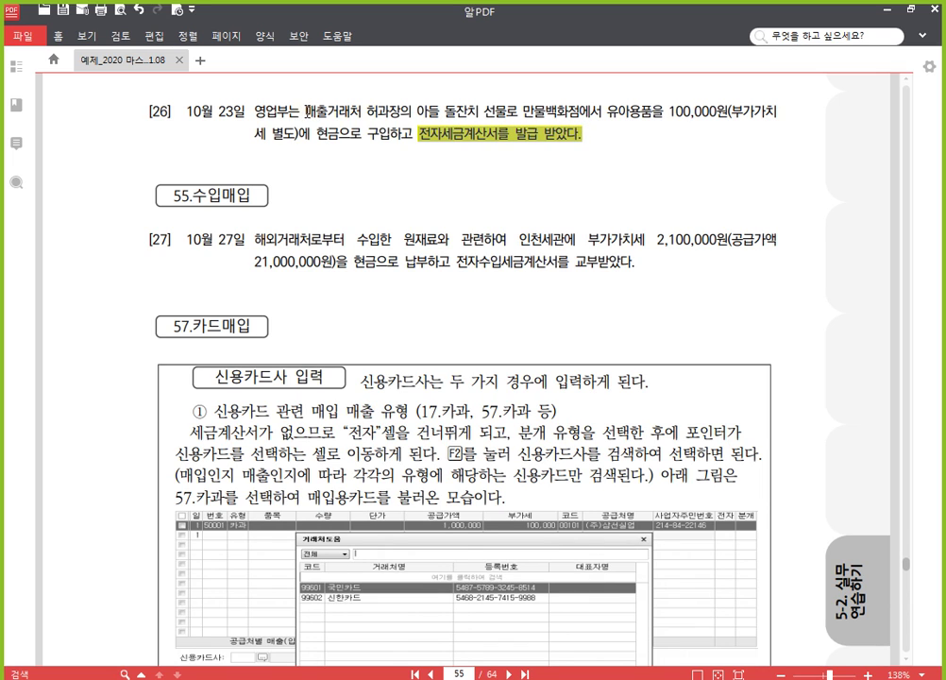
# Step: Underline problem [26]'s phrase about the client's son's birthday gift
pyautogui.moveTo(307, 110); pyautogui.dragTo(534, 109)
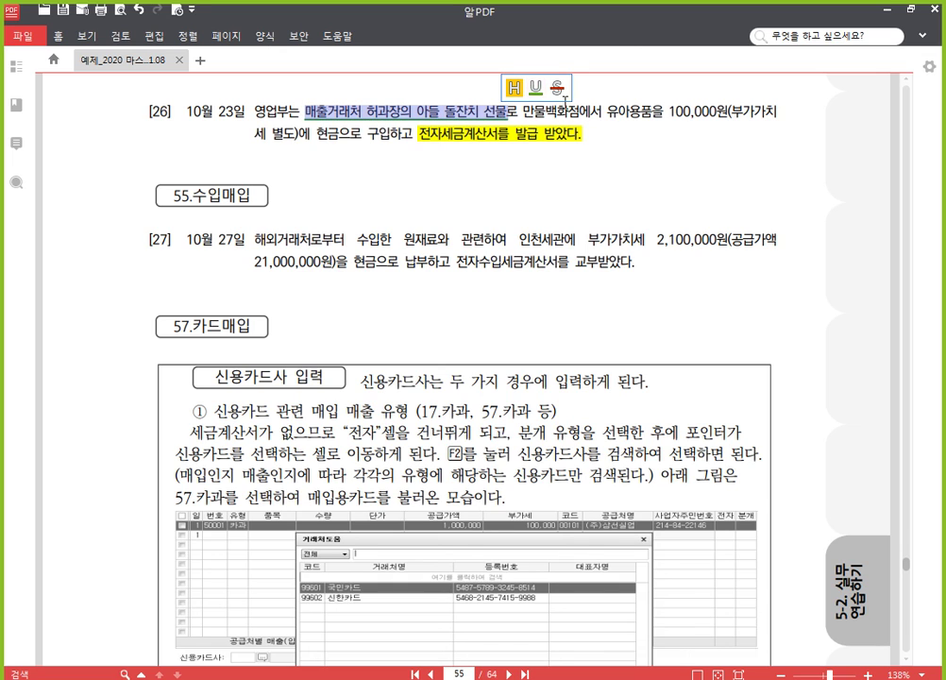
pyautogui.click(536, 88)
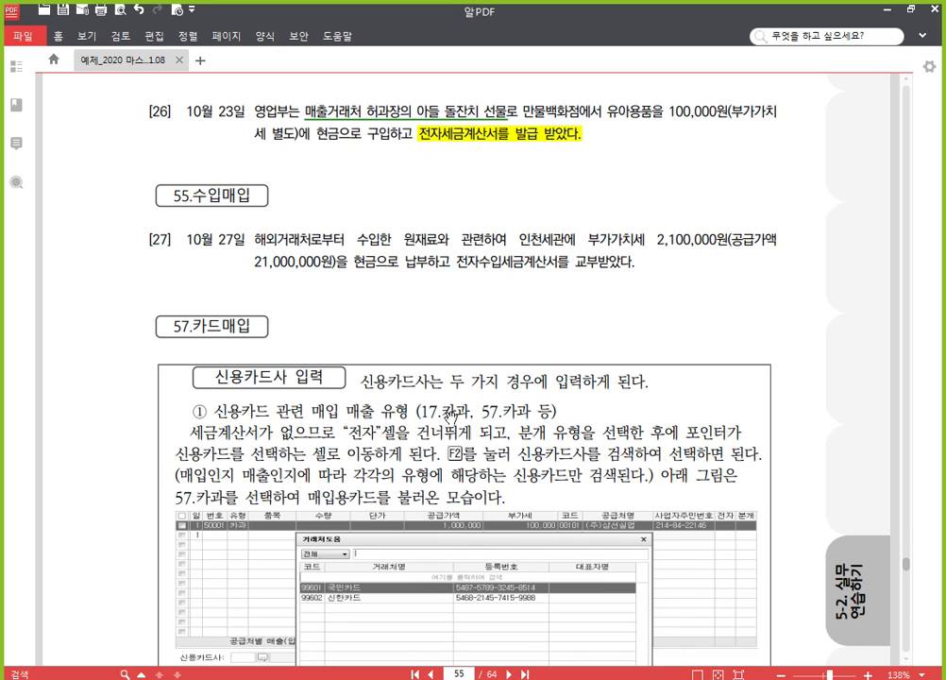
pyautogui.click(553, 678)
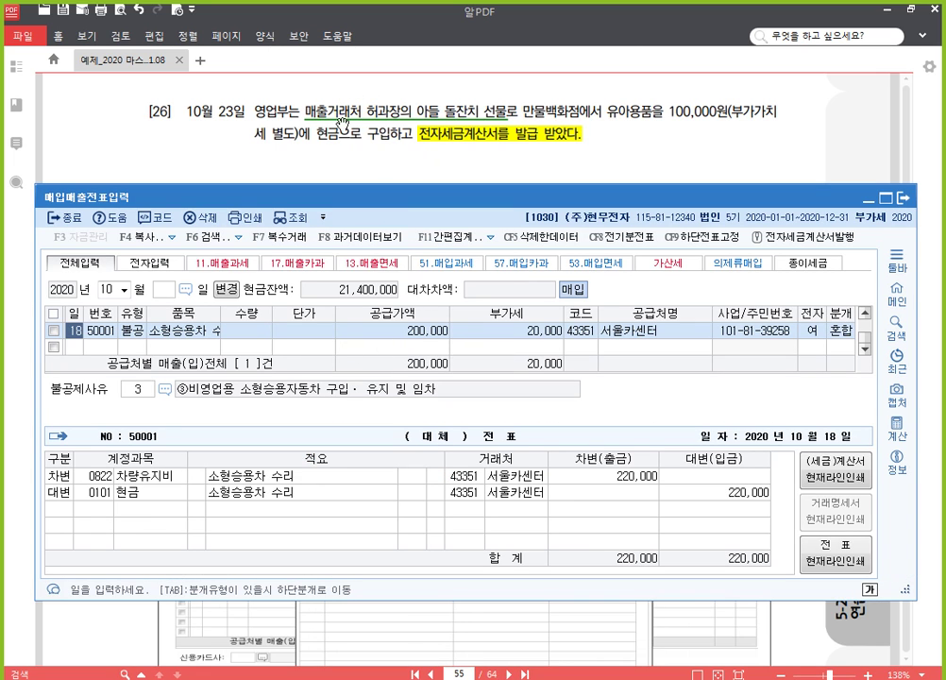
# Step: Add an October 23 type-54 불공 purchase of 유아용품: 100,000 supply, 10,000 VAT
pyautogui.click(76, 345)
pyautogui.write('23')
pyautogui.press('Return')
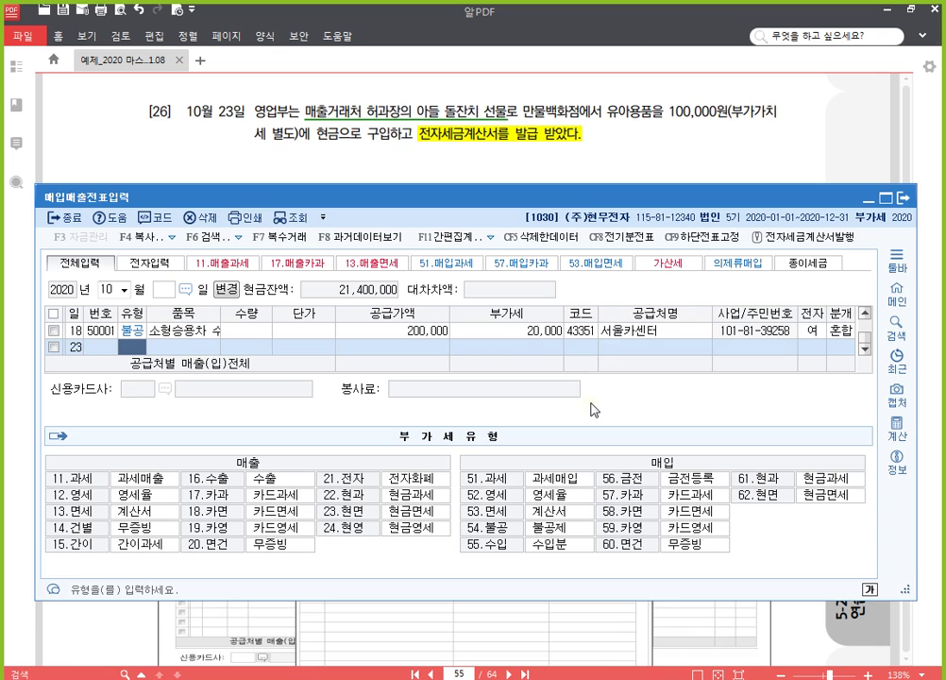
pyautogui.write('54')
pyautogui.press('Return')
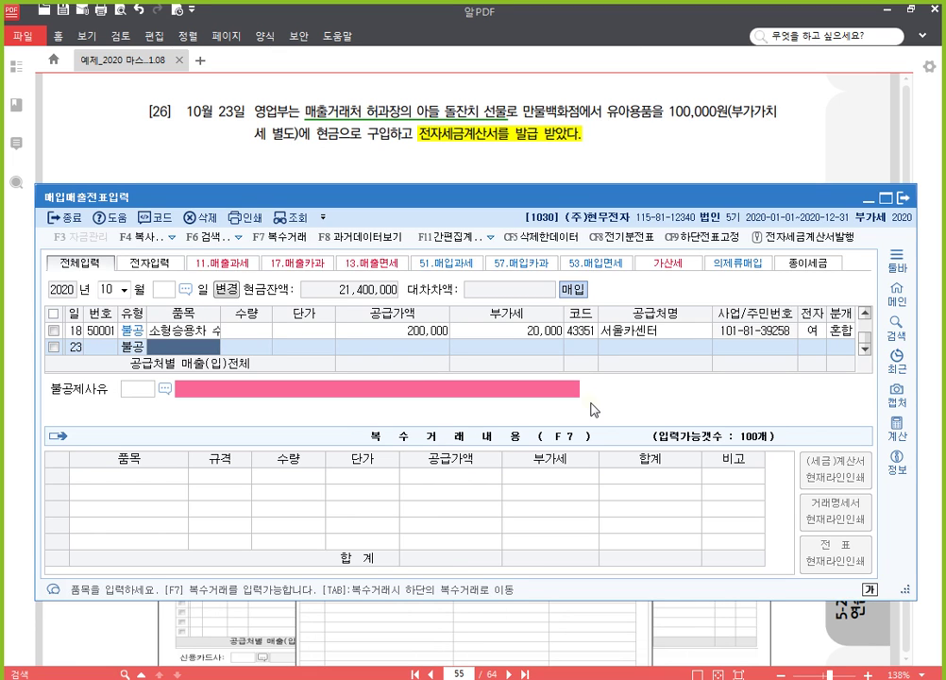
pyautogui.write('유아용품')
pyautogui.press('Return')
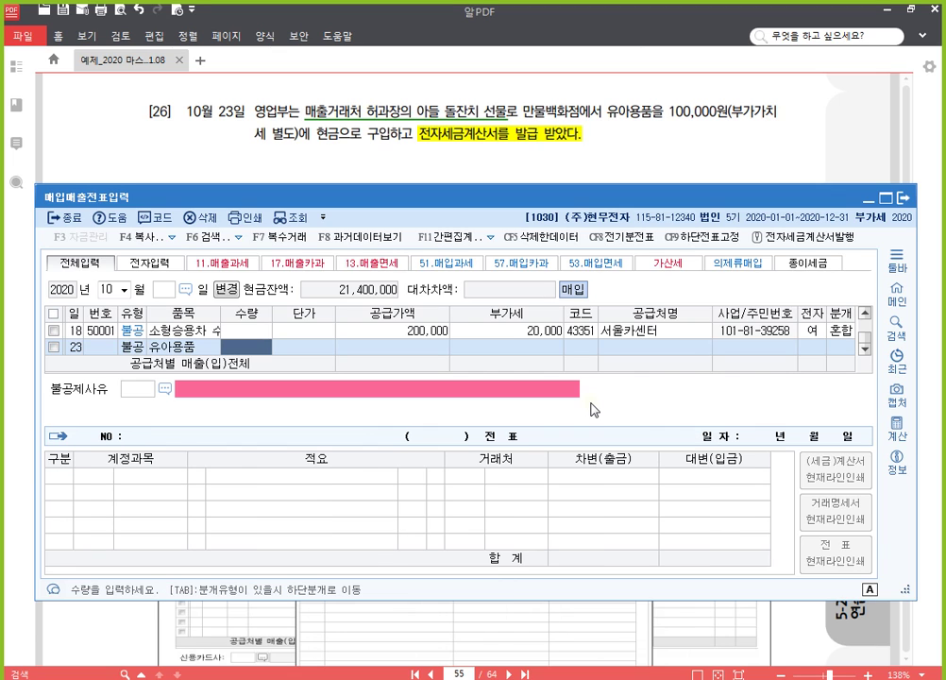
pyautogui.press('Return')
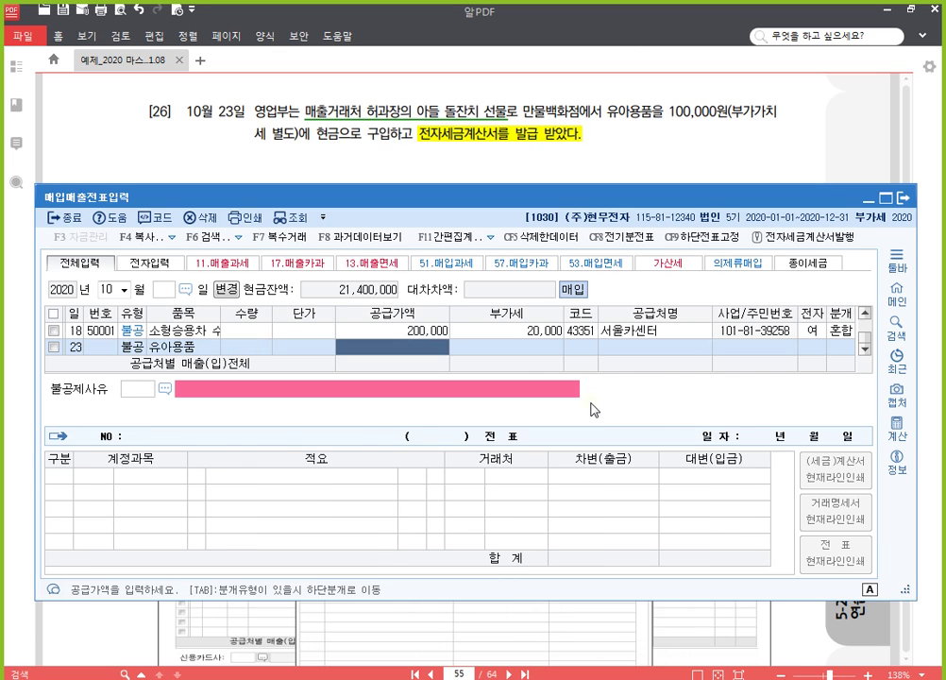
pyautogui.write('100,000')
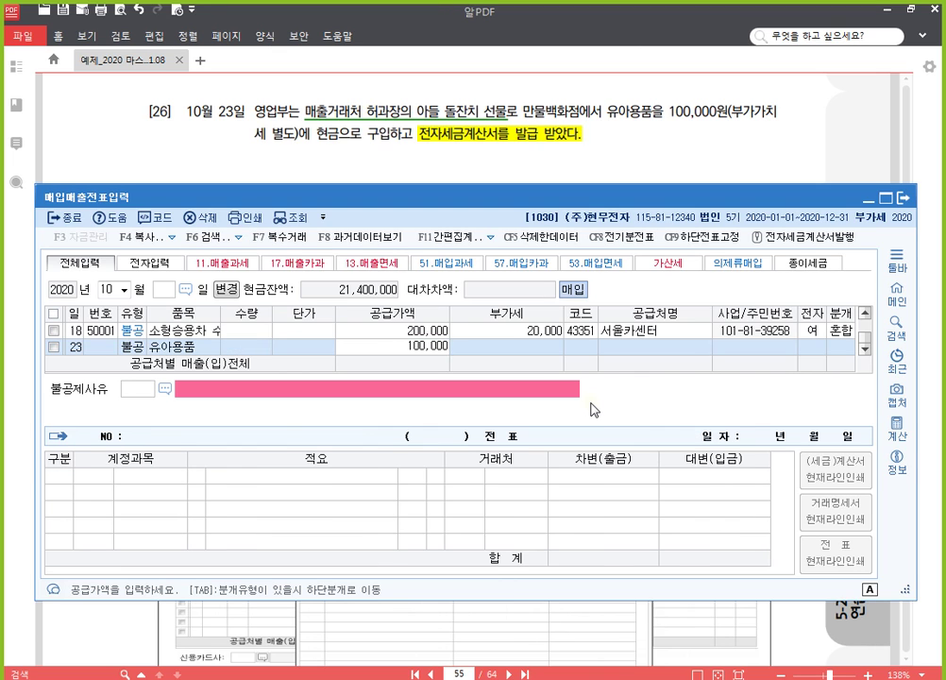
pyautogui.press('Return')
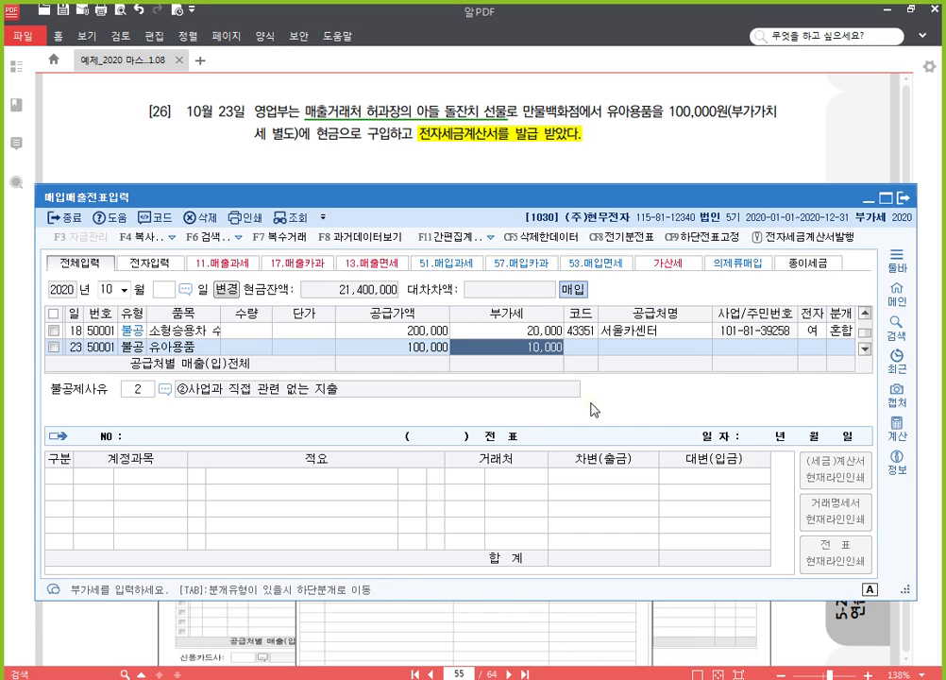
pyautogui.press('Return')
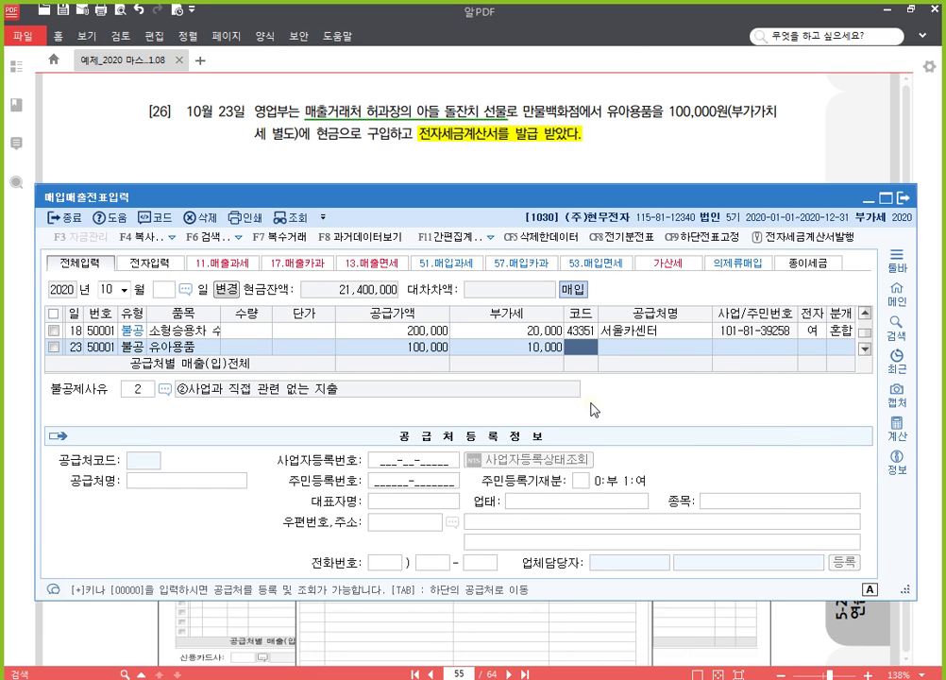
# Step: Set supplier 만물백화점, mark the invoice electronic, and choose non-deduction reason ④ entertainment expenses
pyautogui.write('만')
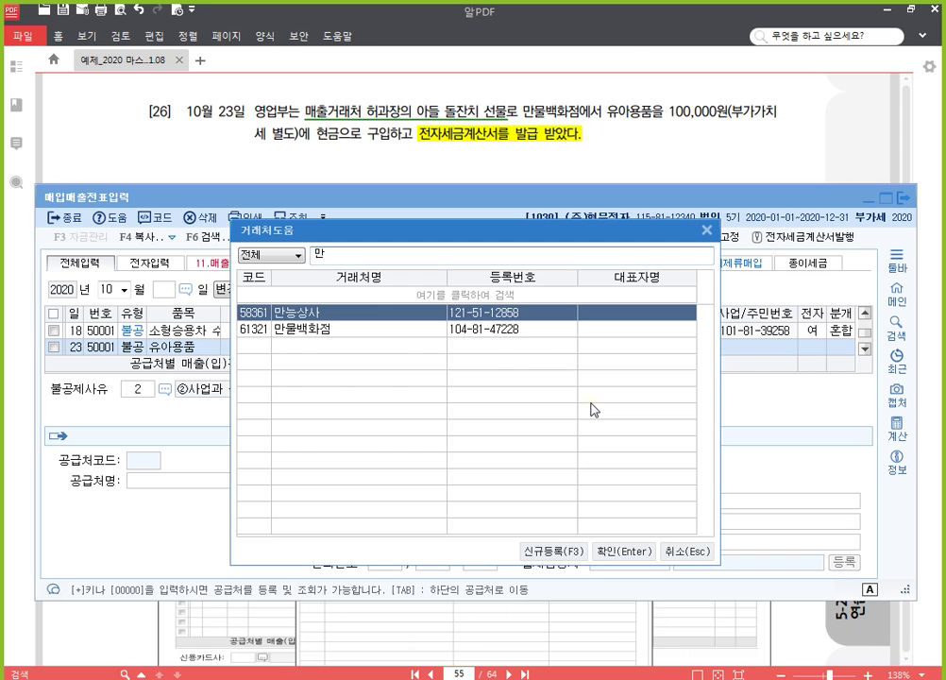
pyautogui.press('Escape')
pyautogui.press('Return')
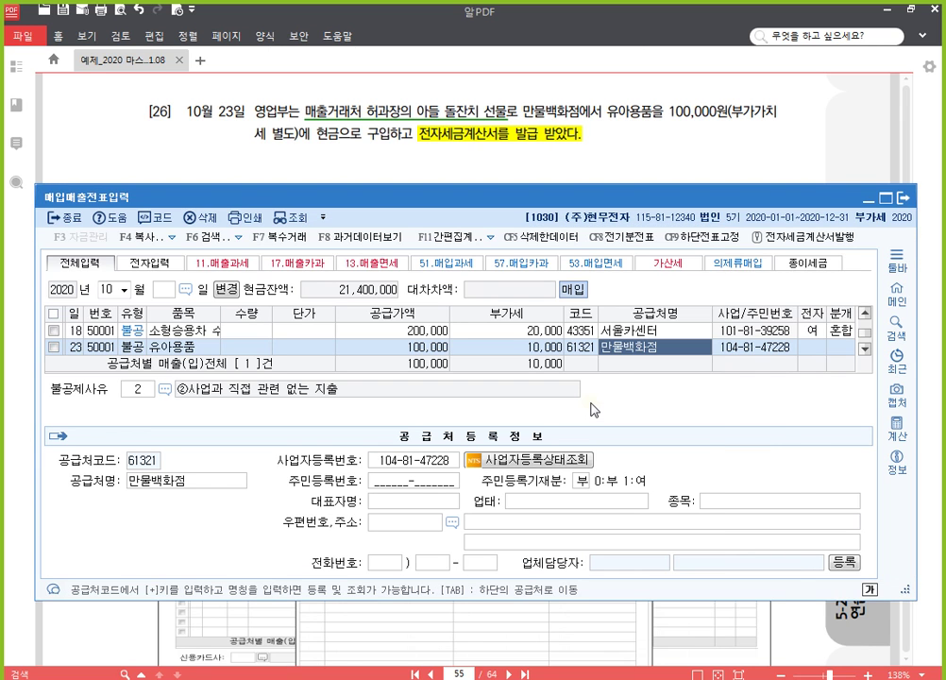
pyautogui.press('Return')
pyautogui.write('1')
pyautogui.press('Return')
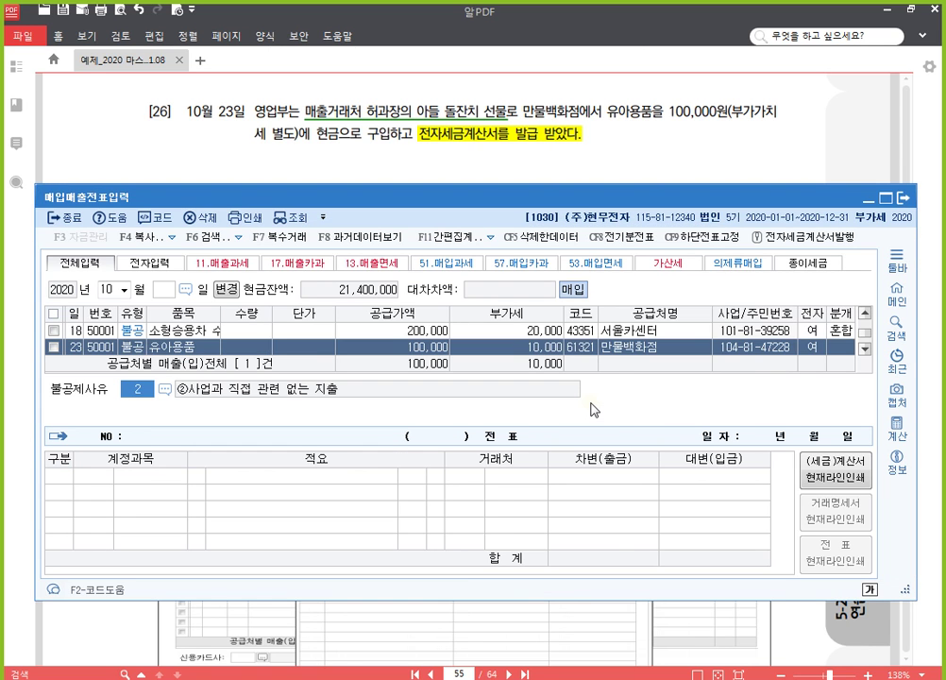
pyautogui.press('F2')
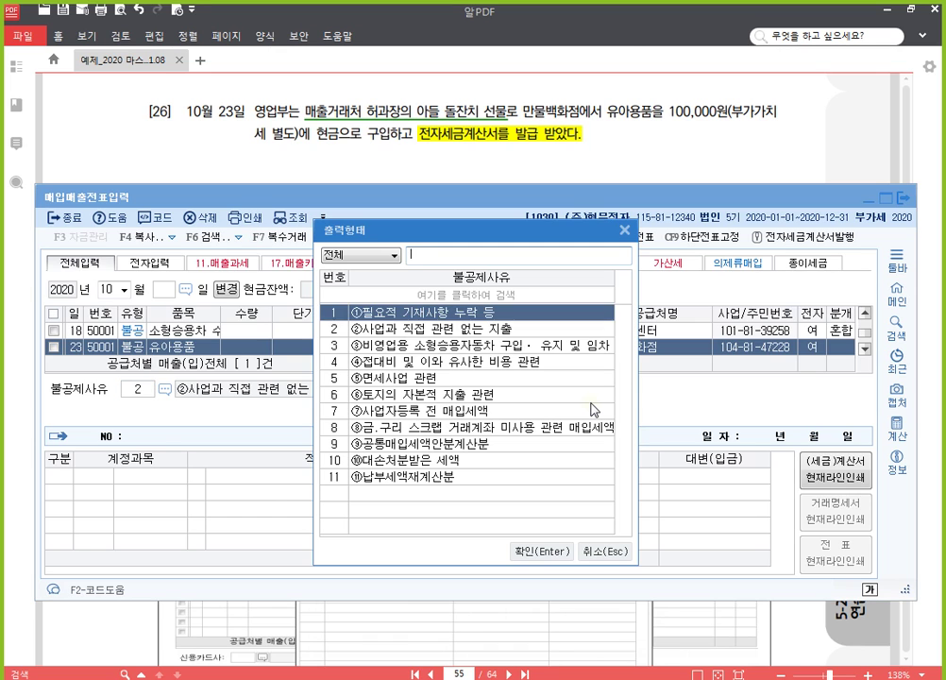
pyautogui.press('Down')
pyautogui.press('Down')
pyautogui.press('Down')
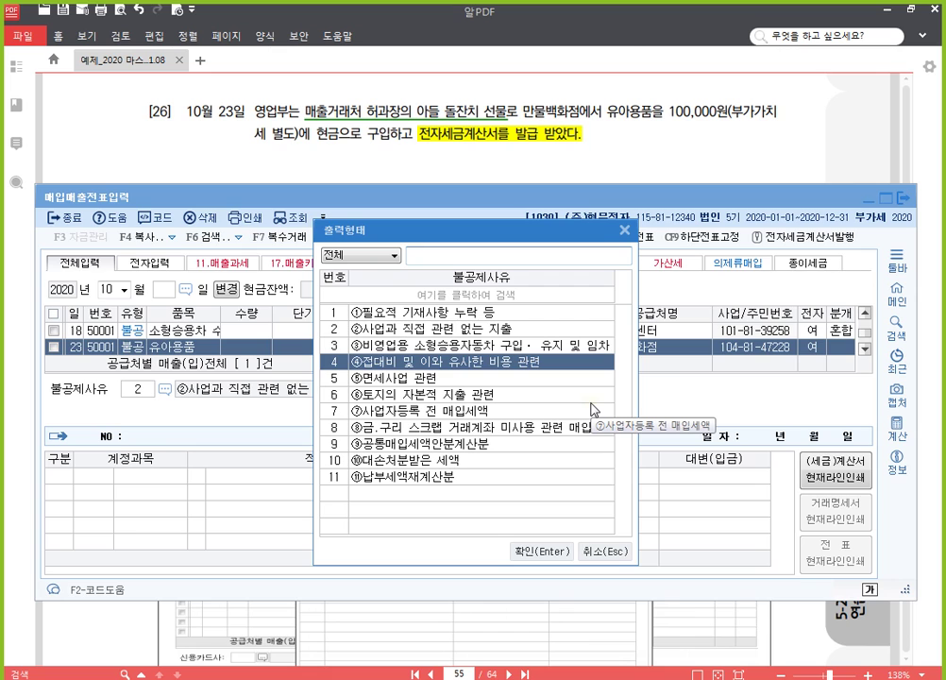
pyautogui.press('Return')
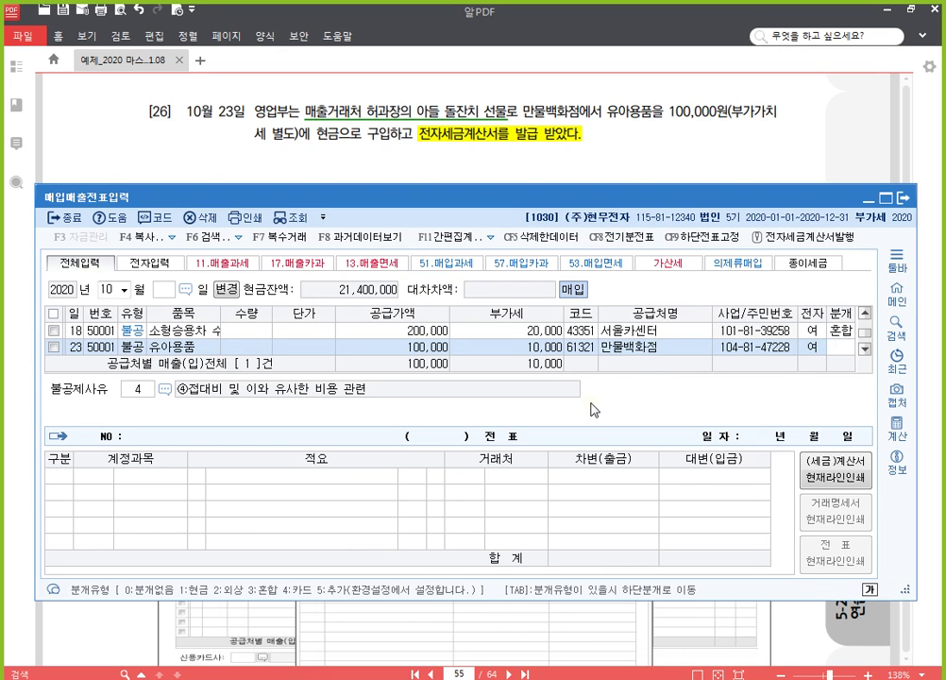
# Step: Journalize the 유아용품 entry as mixed: debit 0813 접대비 110,000, credit 101 현금
pyautogui.write('3')
pyautogui.press('Return')
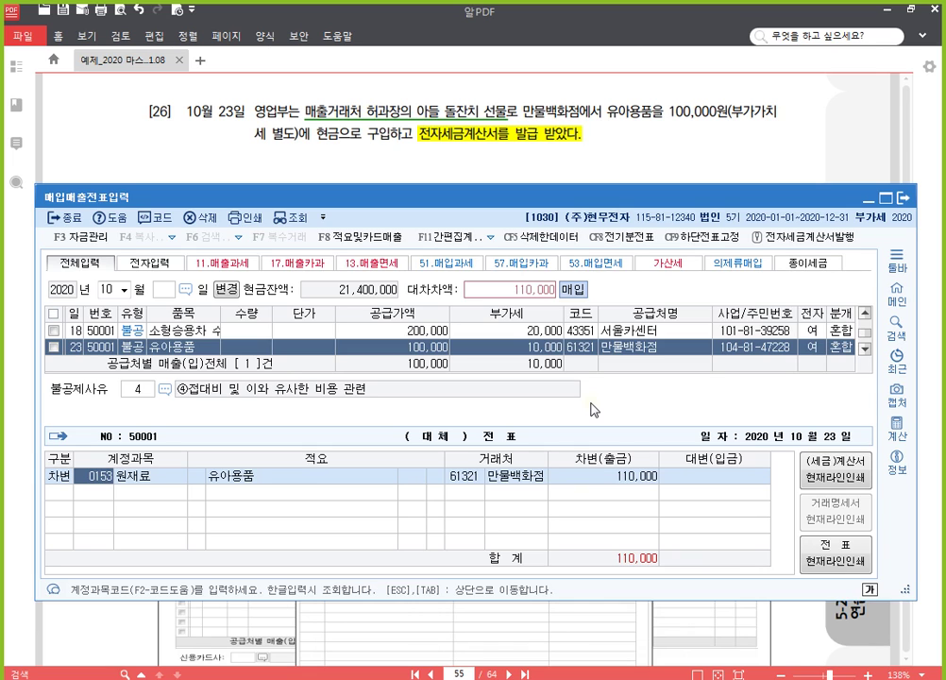
pyautogui.write('0813')
pyautogui.press('Return')
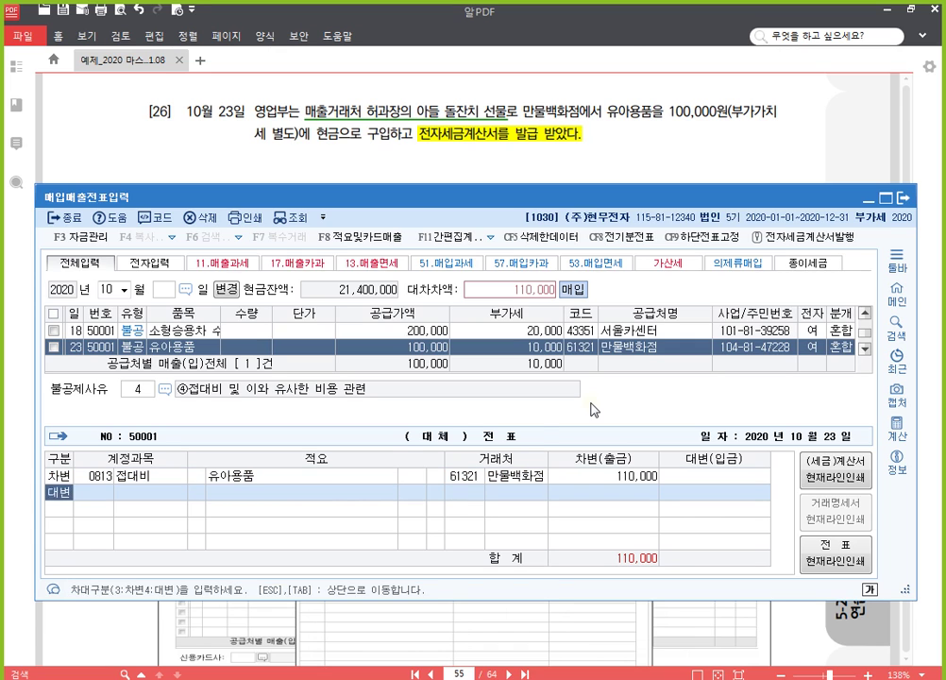
pyautogui.press('Return')
pyautogui.write('101')
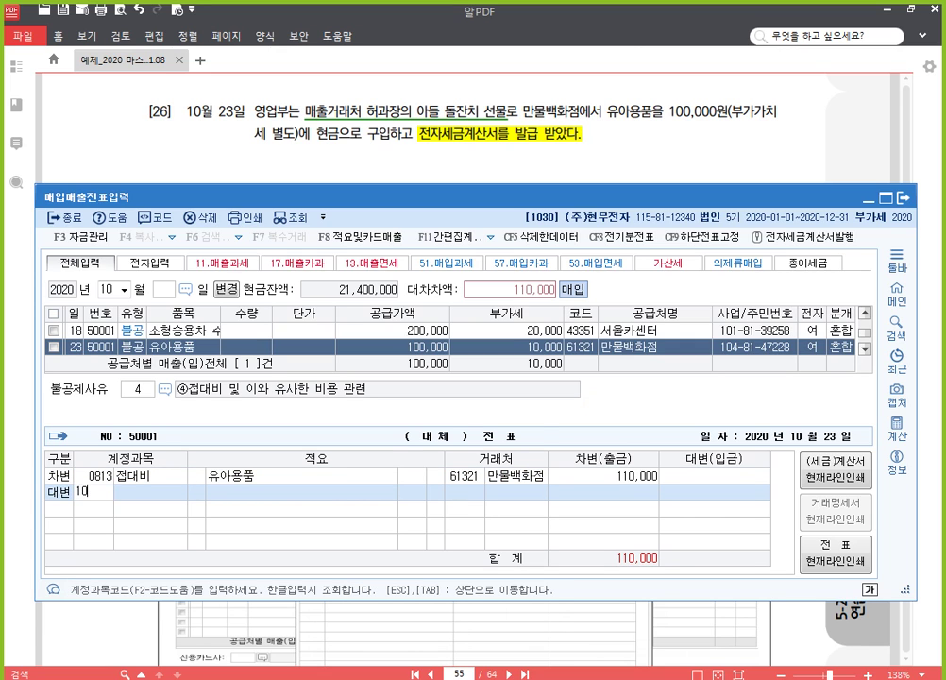
pyautogui.press('Return')
pyautogui.press('Return')
pyautogui.press('Return')
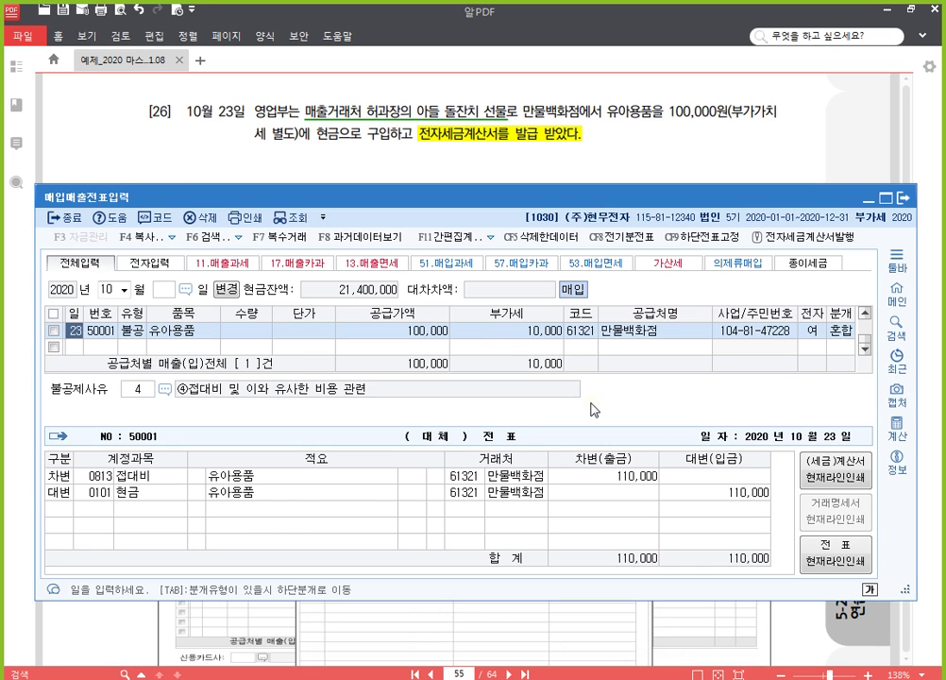
# Step: Highlight item [27]'s phrase 전자수입세금계산서를 교부받았다 and the word 세관 in yellow
pyautogui.click(631, 143)
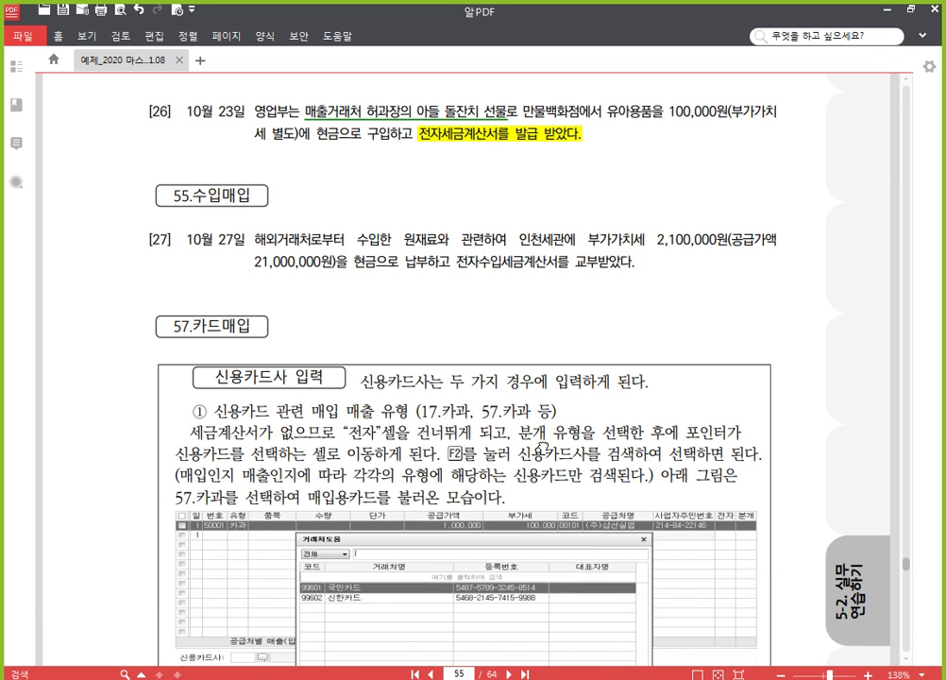
pyautogui.scroll(-3, 526, 340)
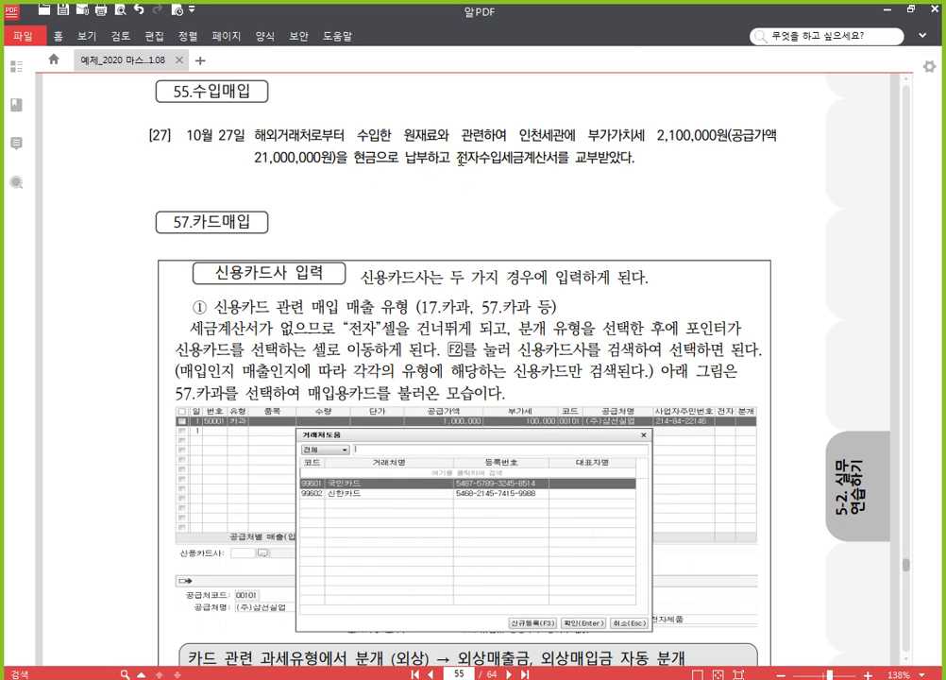
pyautogui.moveTo(457, 158); pyautogui.dragTo(654, 162)
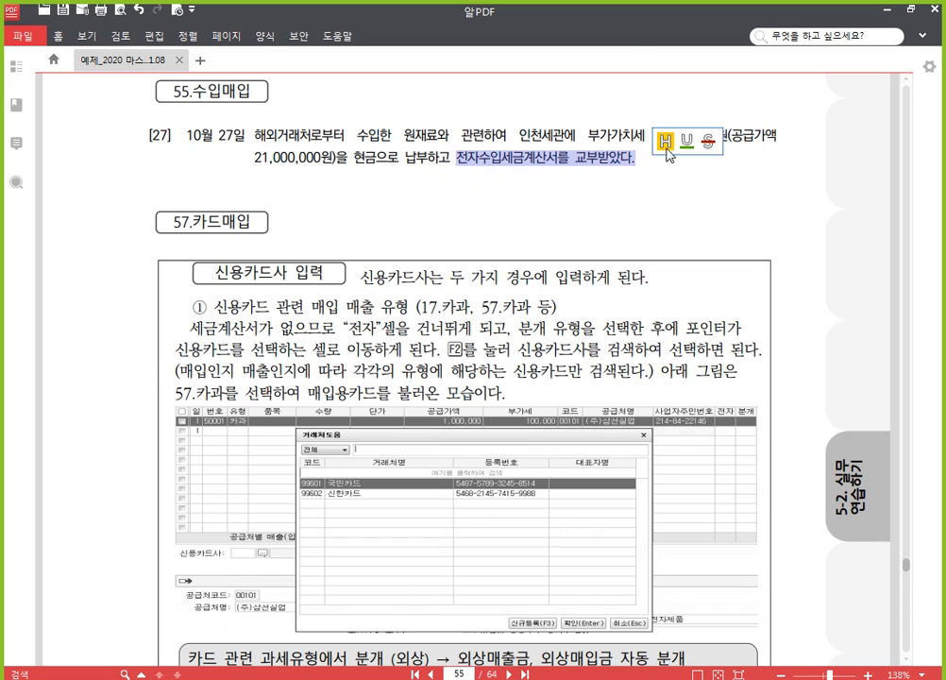
pyautogui.click(667, 141)
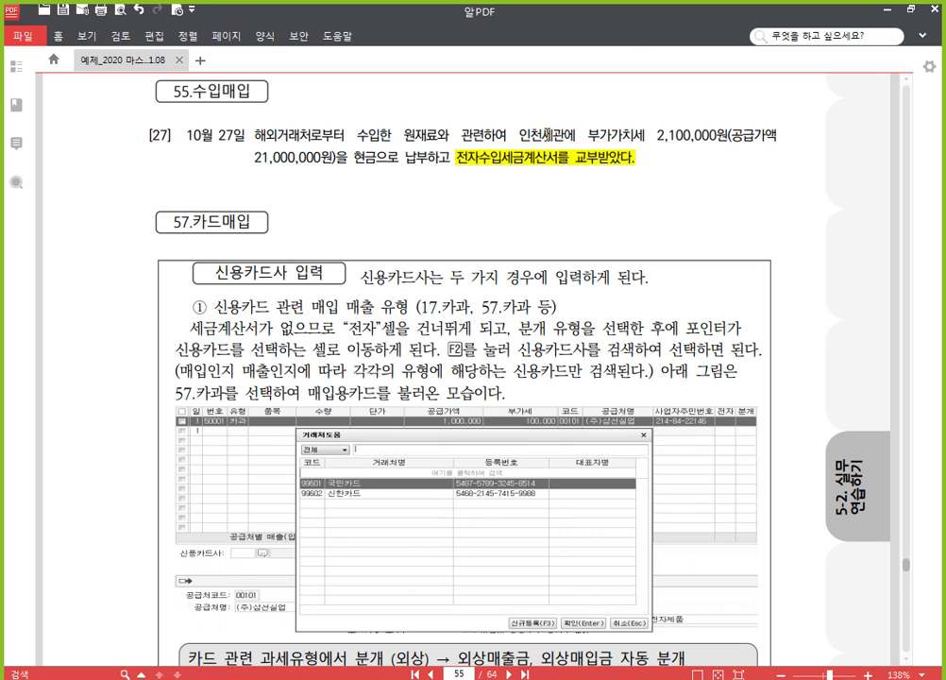
pyautogui.moveTo(540, 135); pyautogui.dragTo(565, 135)
pyautogui.click(567, 112)
pyautogui.scroll(-2, 515, 293)
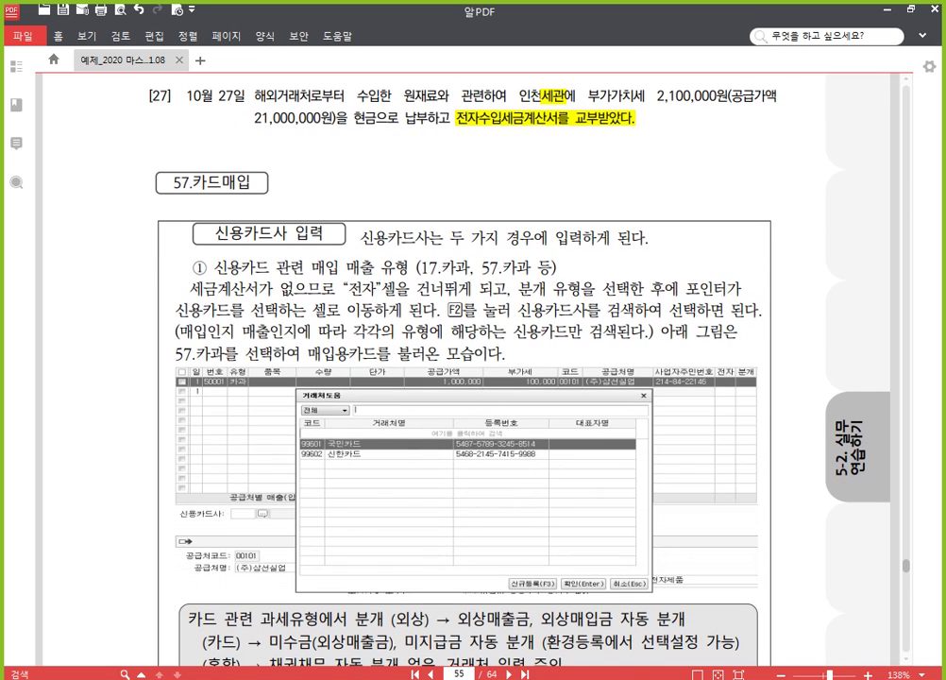
pyautogui.hotkey('alt', 'Tab')
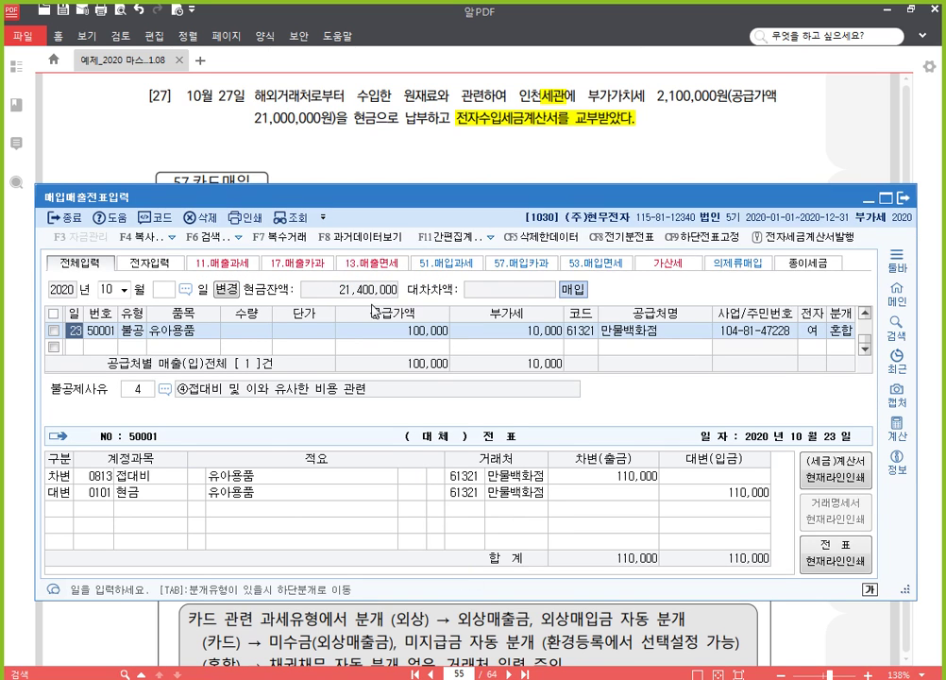
# Step: Add an October 27 type-55 수입 row for 원재료 with a 21,000,000 supply value
pyautogui.click(69, 347)
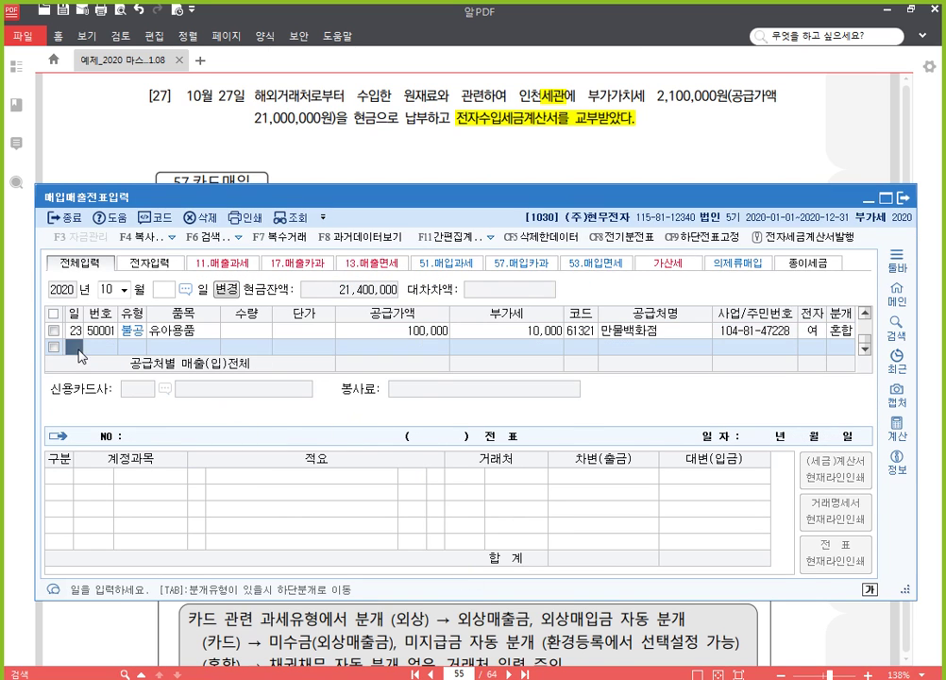
pyautogui.write('27')
pyautogui.press('Return')
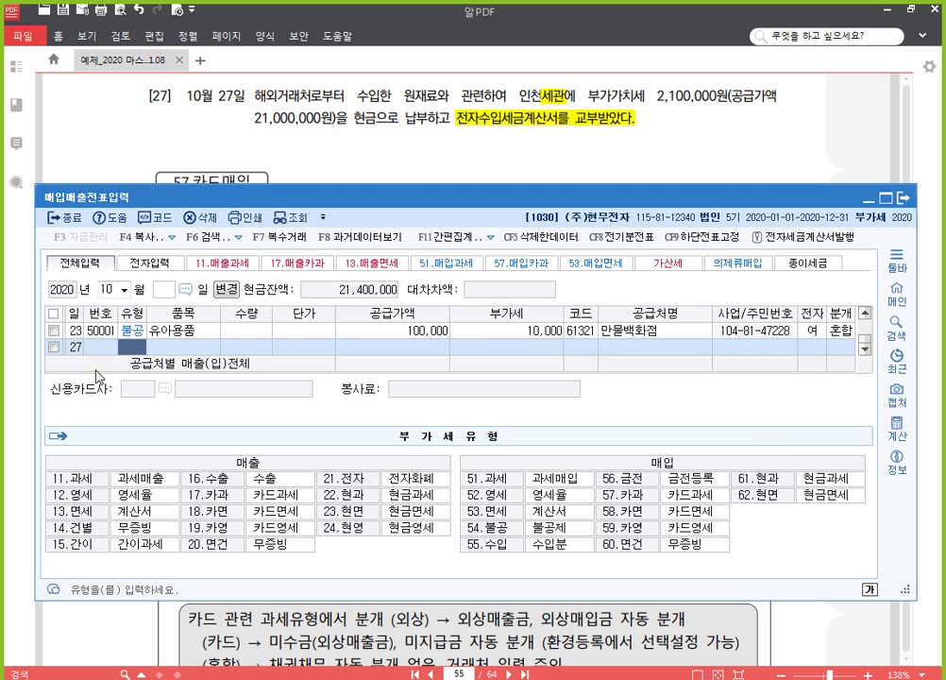
pyautogui.write('55')
pyautogui.press('Return')
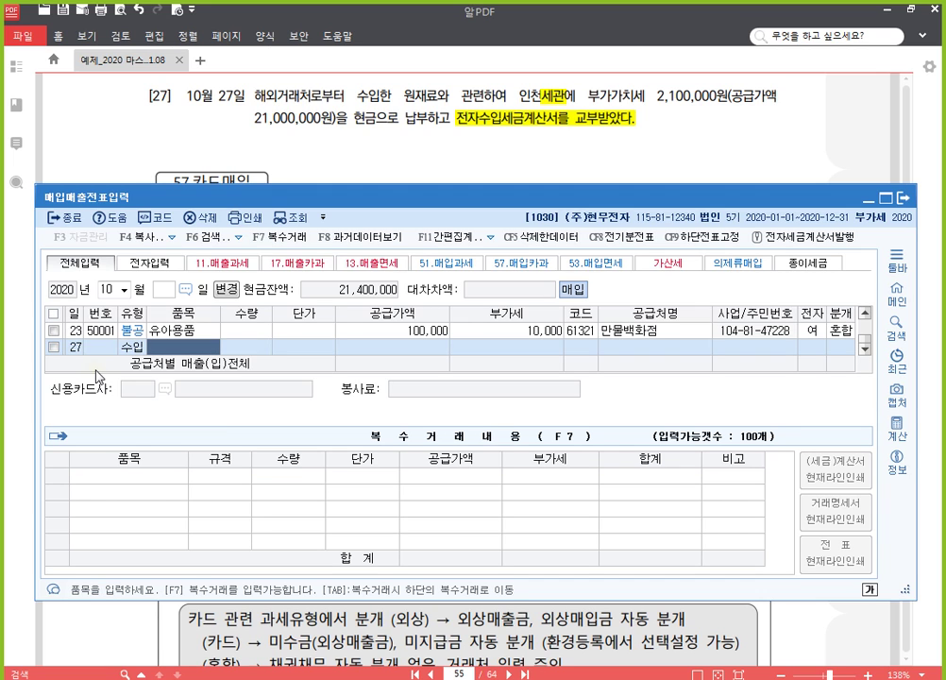
pyautogui.write('원재료')
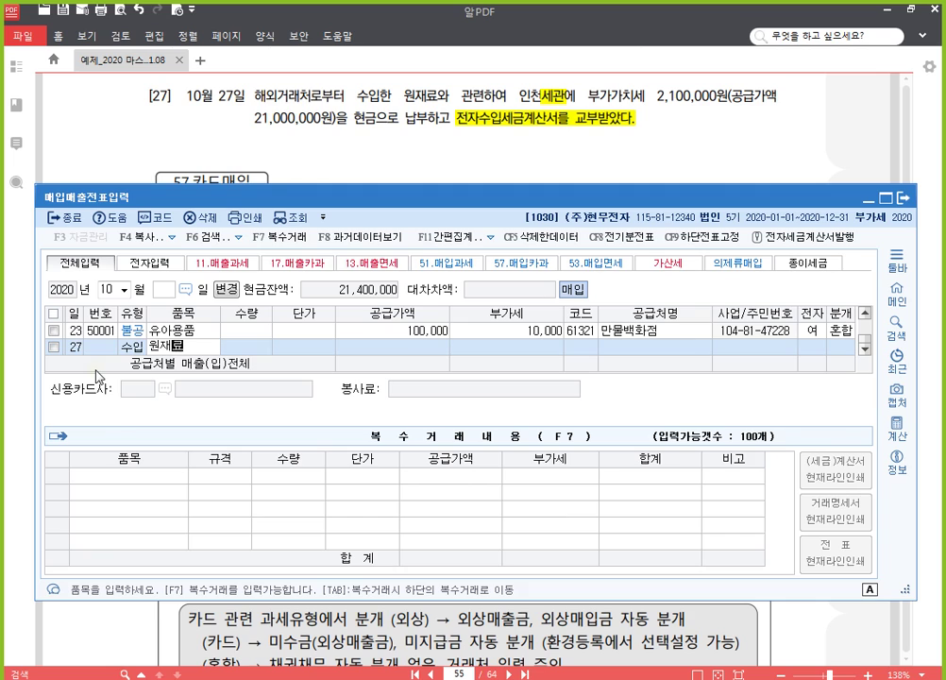
pyautogui.press('Return')
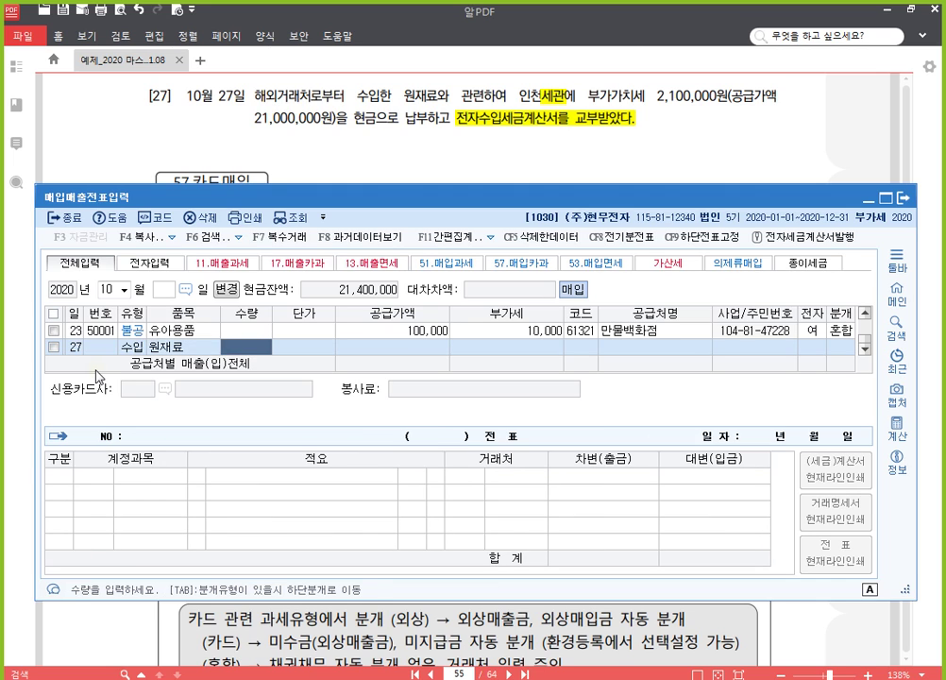
pyautogui.press('Return')
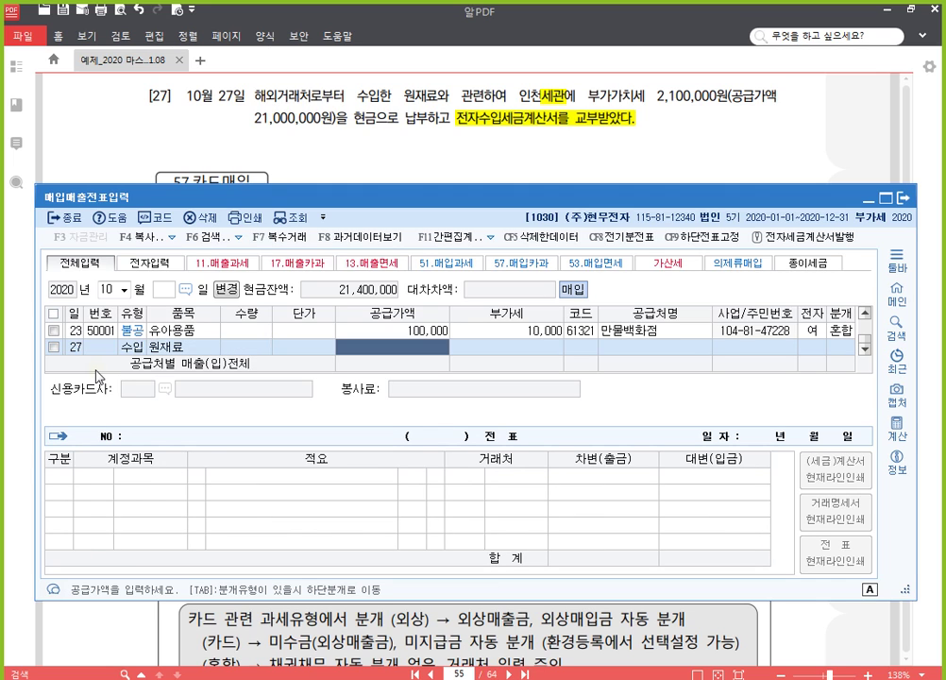
pyautogui.write('21000000')
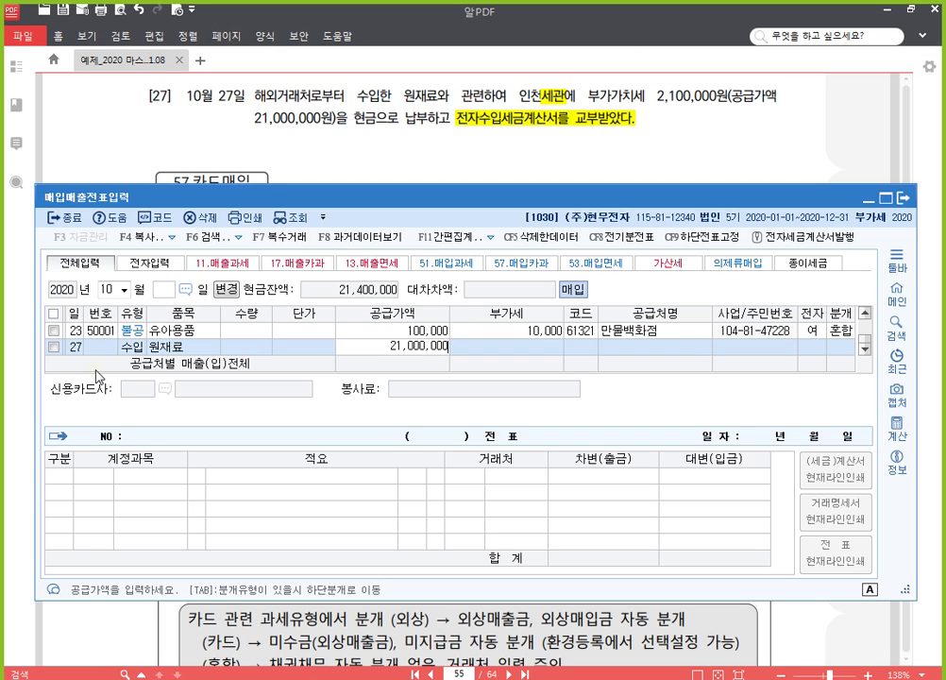
pyautogui.press('Return')
# Step: Set 인천세관 as the supplier and mark the invoice electronic
pyautogui.press('Return')
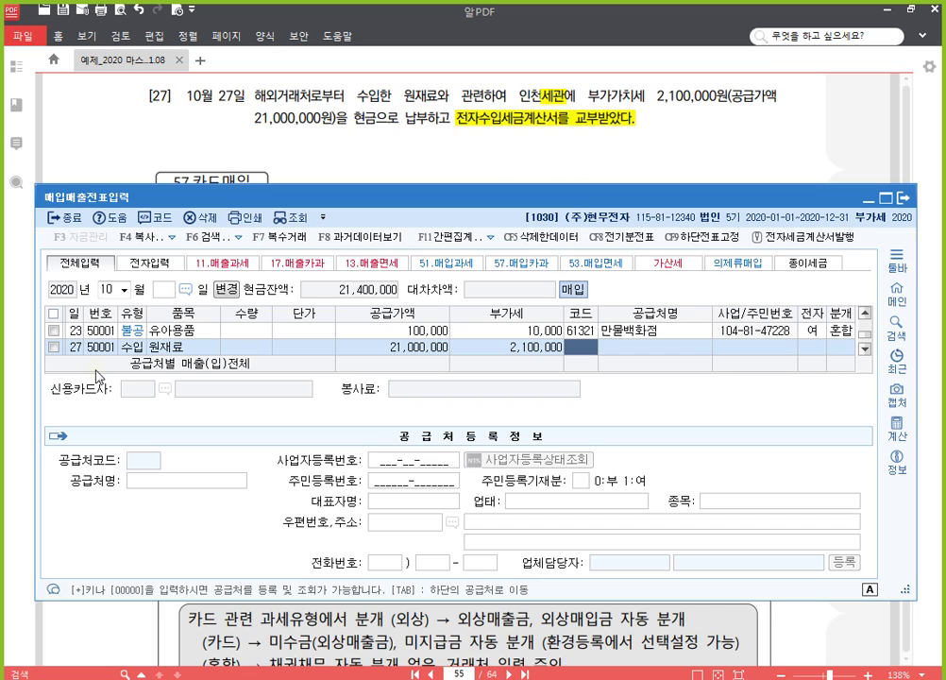
pyautogui.write('인천')
pyautogui.press('Return')
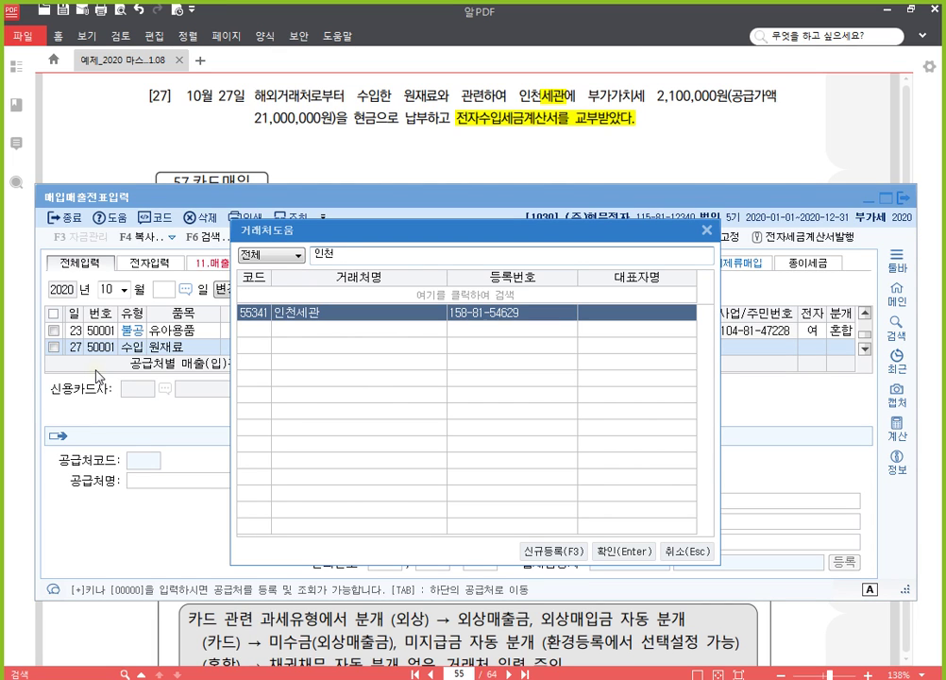
pyautogui.press('Return')
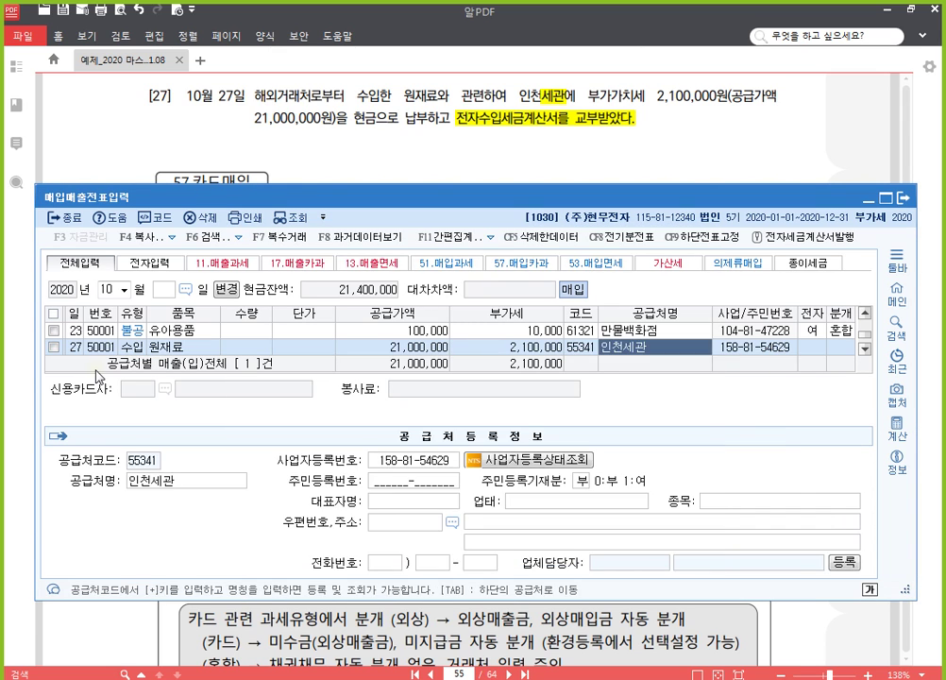
pyautogui.press('Return')
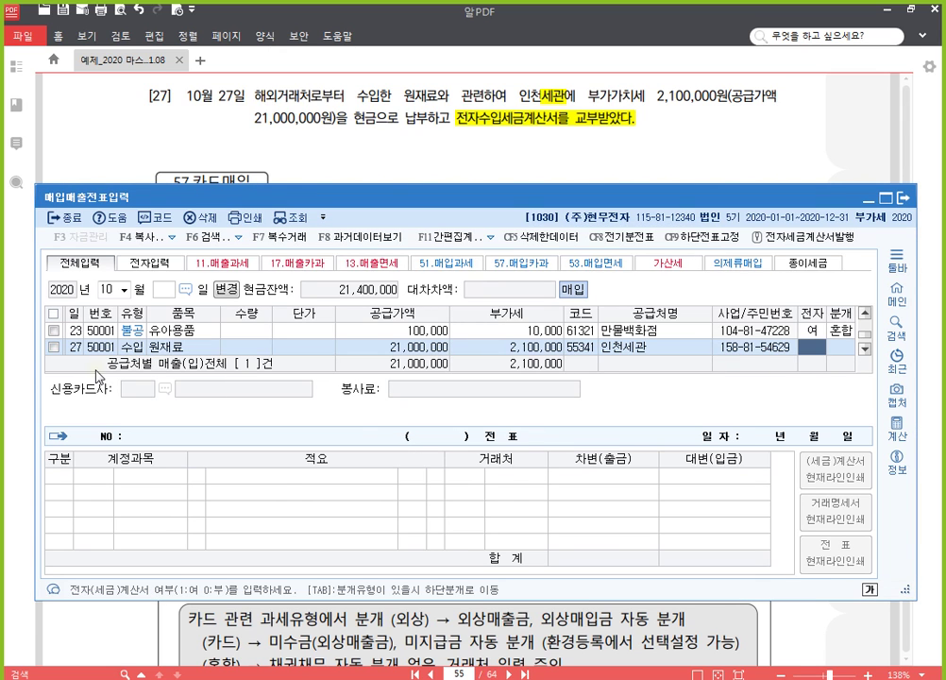
pyautogui.write('1')
pyautogui.press('Return')
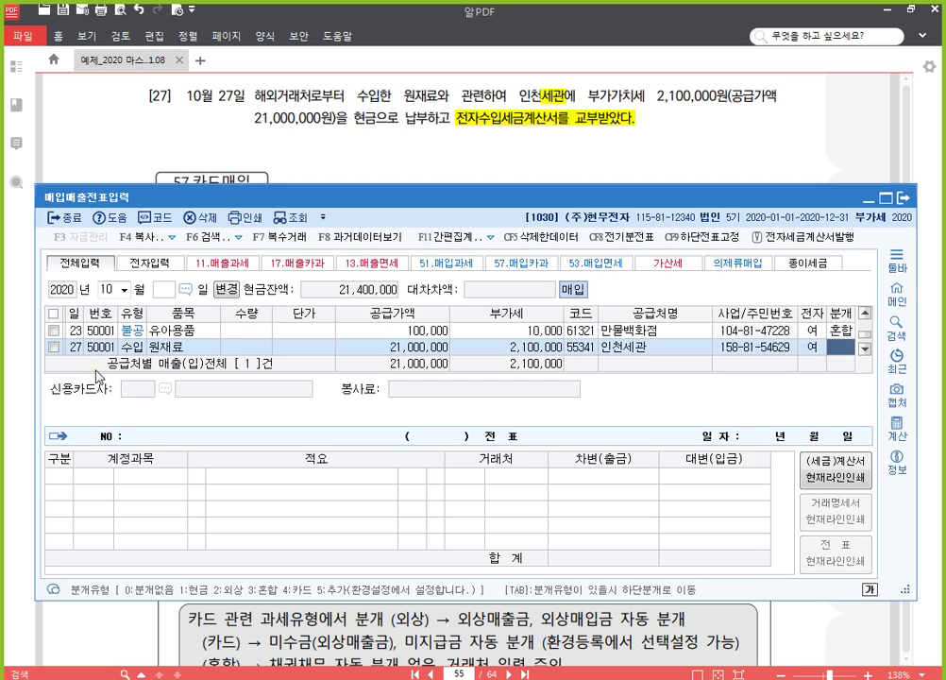
# Step: Journalize as mixed: debit 부가세대급금 for the 2,100,000 VAT, credit 101 현금
pyautogui.write('3')
pyautogui.press('Return')
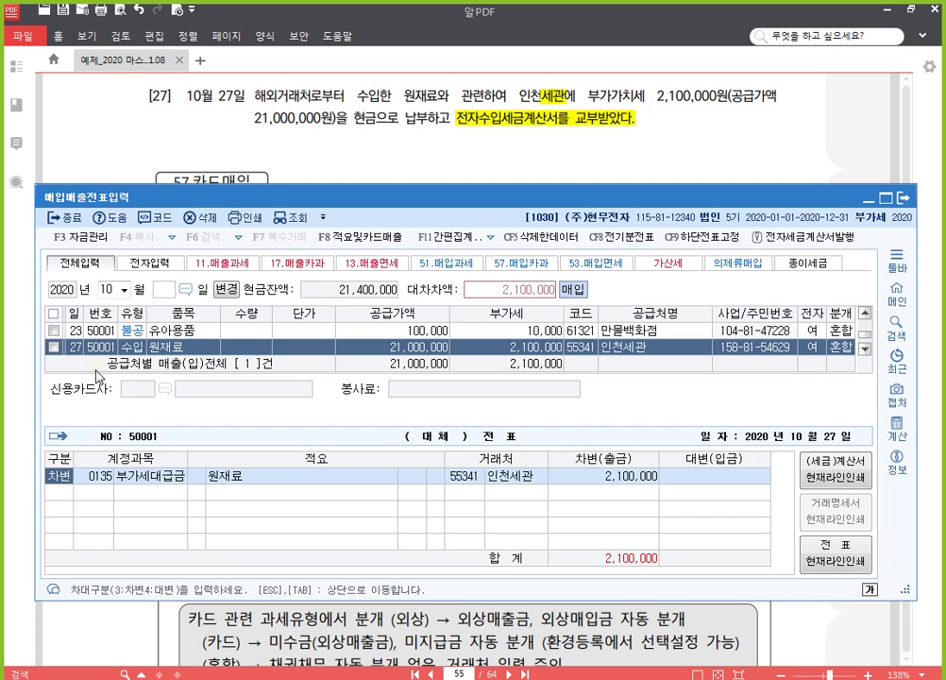
pyautogui.press('Return')
pyautogui.press('Return')
pyautogui.press('Return')
pyautogui.press('Return')
pyautogui.press('Return')
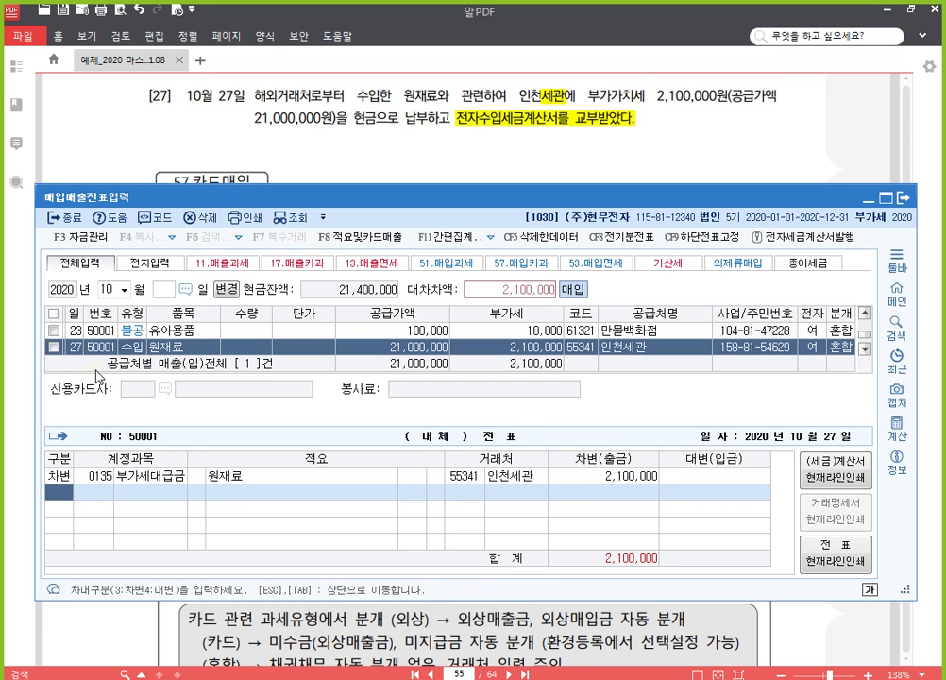
pyautogui.press('Return')
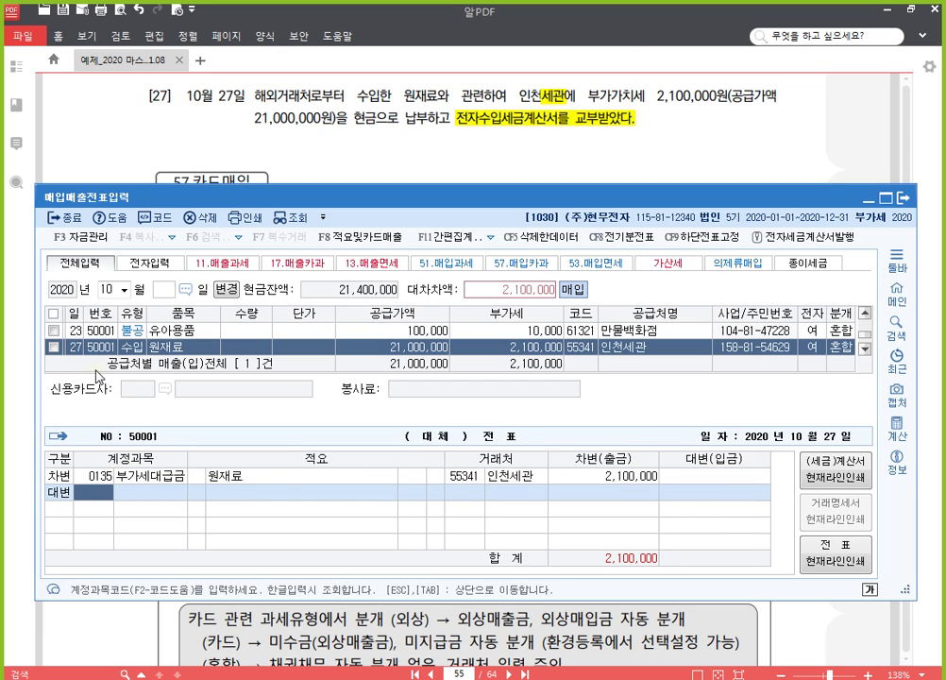
pyautogui.write('101')
pyautogui.press('Return')
pyautogui.press('Return')
pyautogui.press('Return')
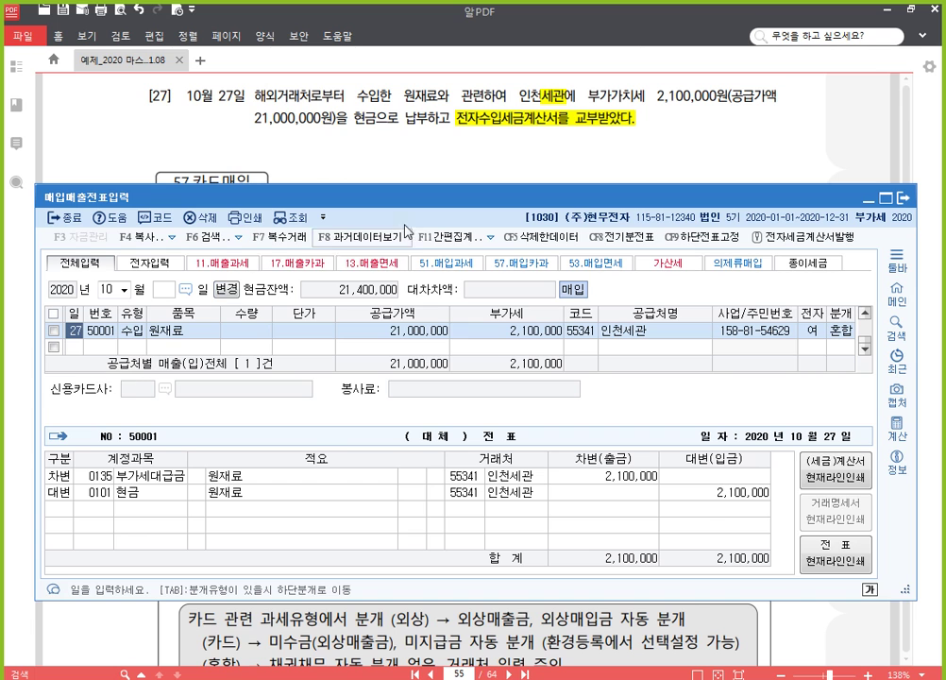
# Step: Highlight item [28]'s phrases 법인카드인 사랑카드로 결제하였다 and 부가가치세 포함 in yellow
pyautogui.click(716, 148)
pyautogui.scroll(-8, 588, 475)
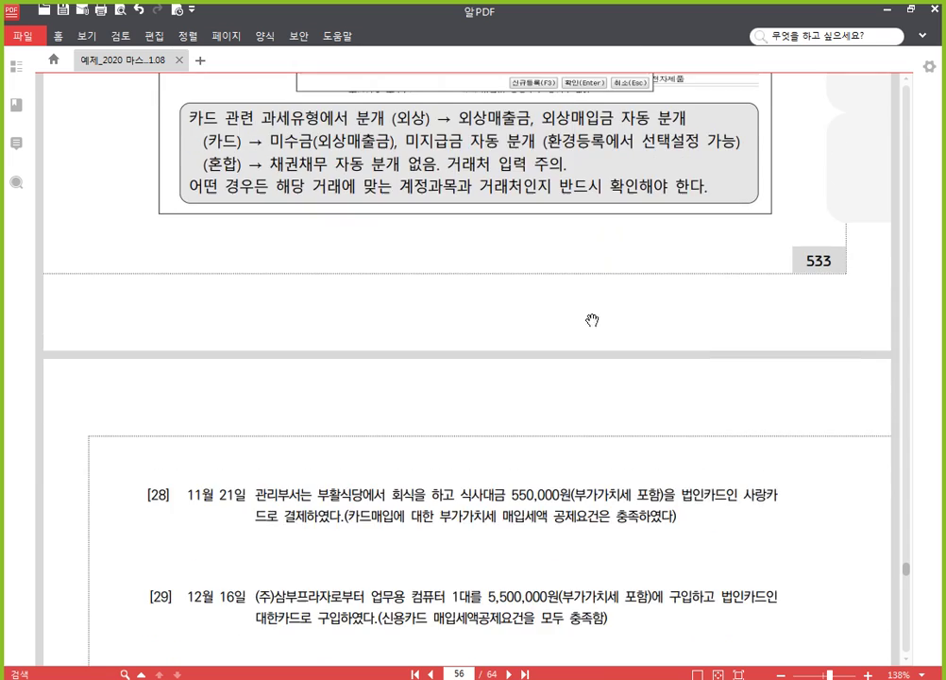
pyautogui.scroll(-3, 566, 311)
pyautogui.scroll(-2, 557, 378)
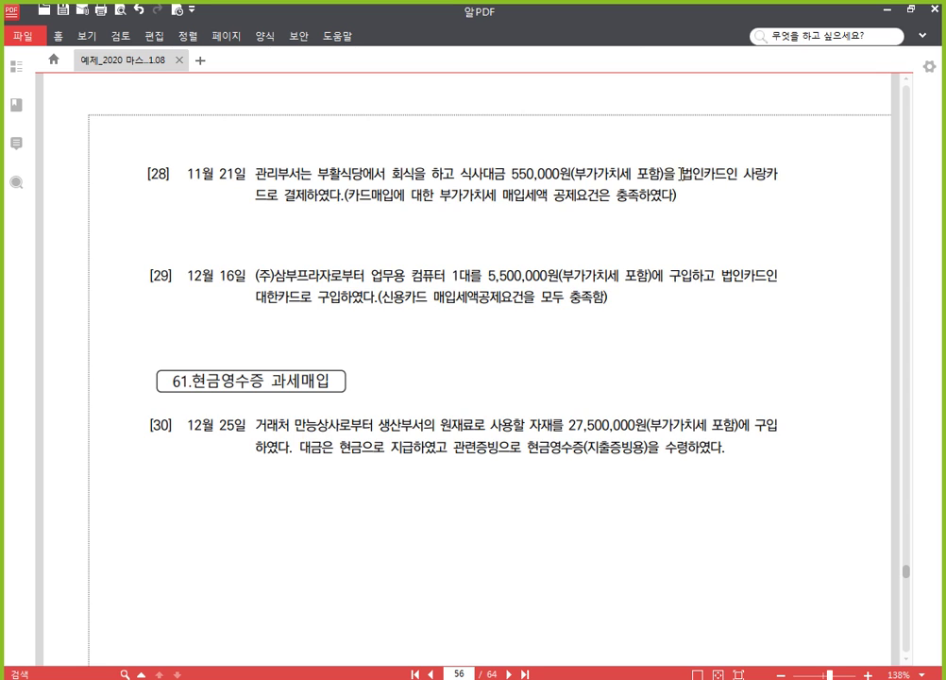
pyautogui.moveTo(681, 173); pyautogui.dragTo(341, 197)
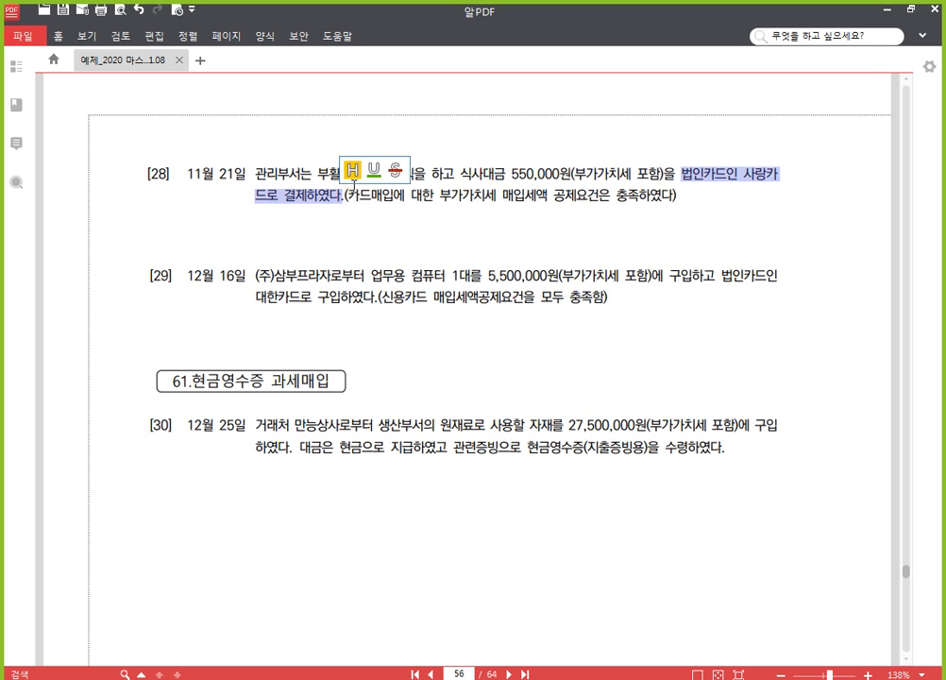
pyautogui.click(353, 171)
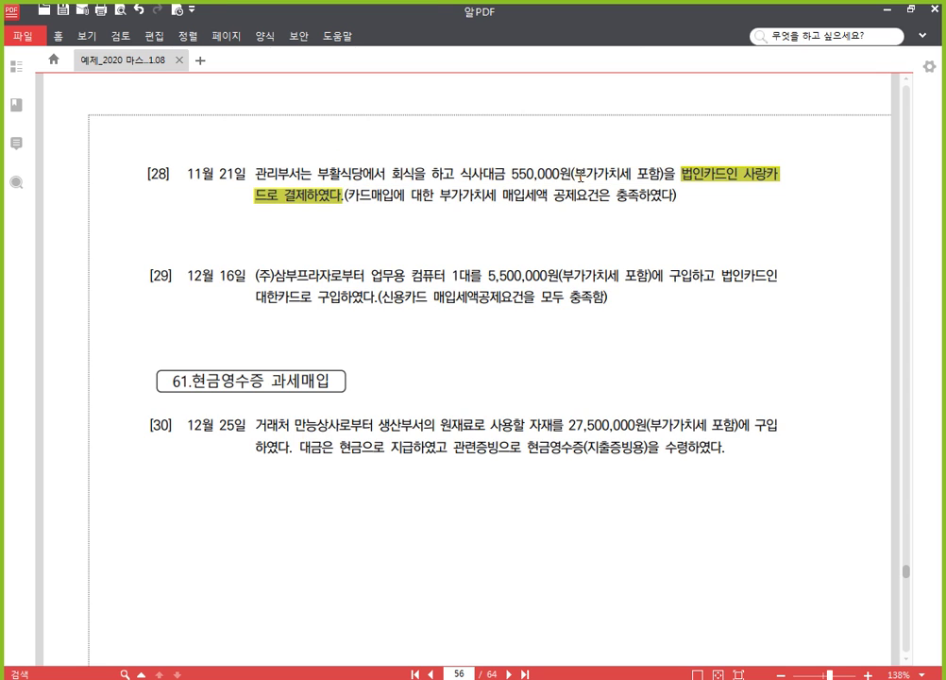
pyautogui.moveTo(574, 176); pyautogui.dragTo(657, 178)
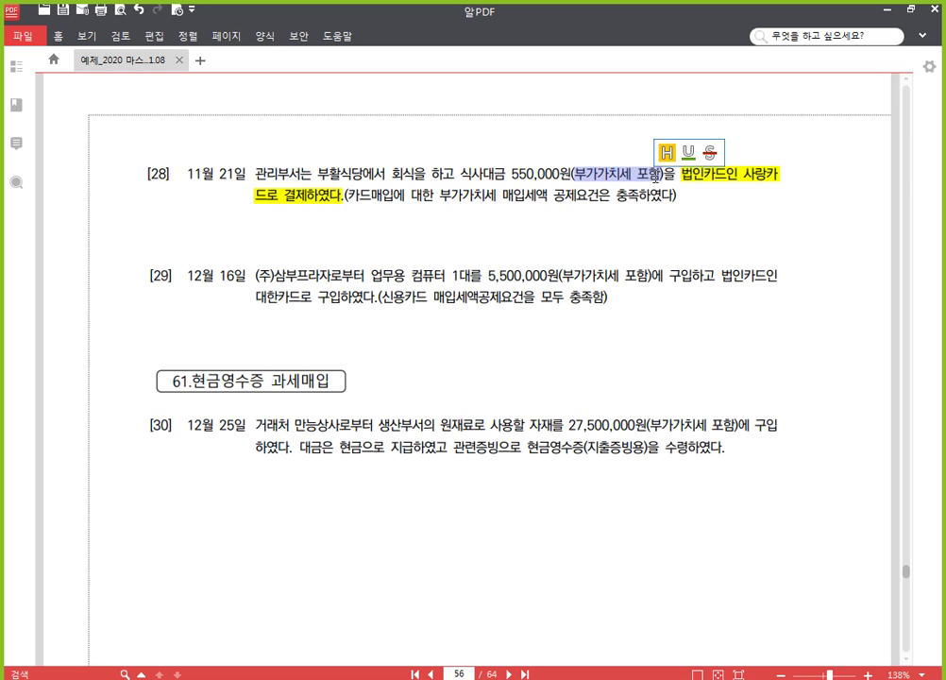
pyautogui.click(666, 153)
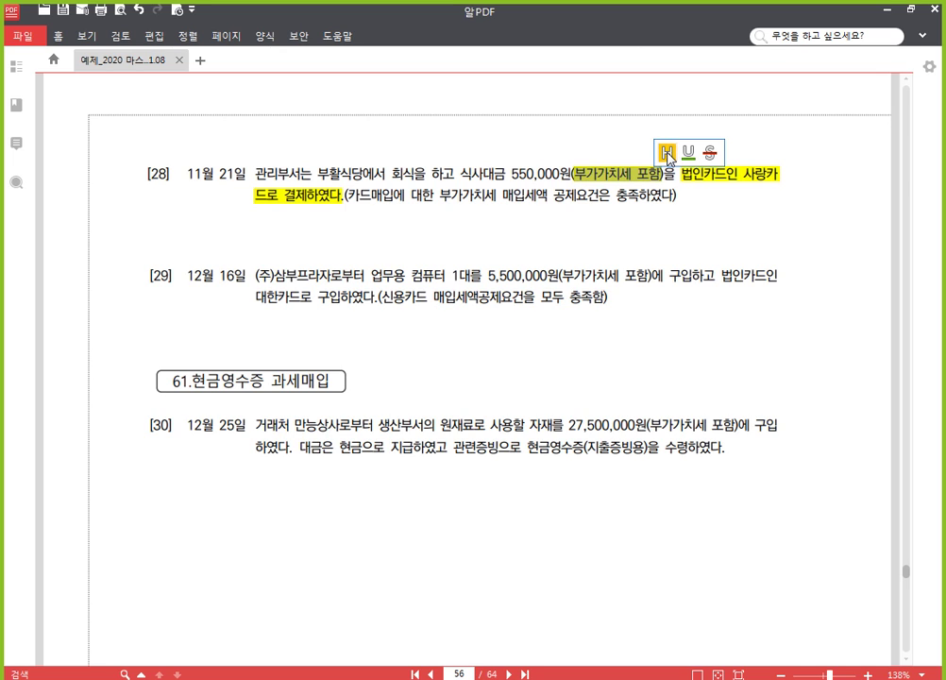
pyautogui.click(459, 196)
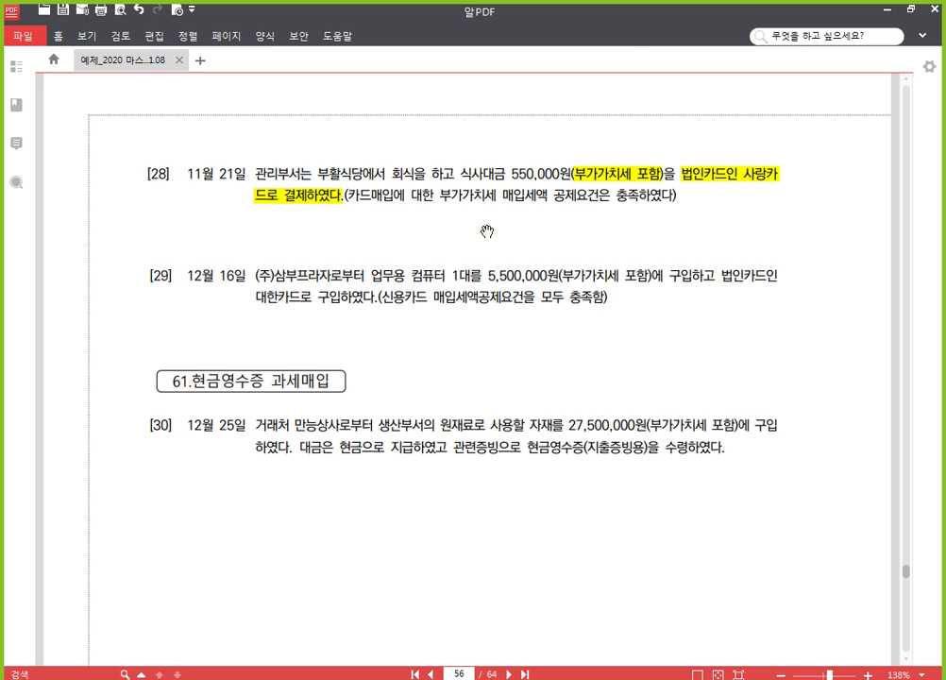
pyautogui.moveTo(485, 230); pyautogui.dragTo(459, 168)
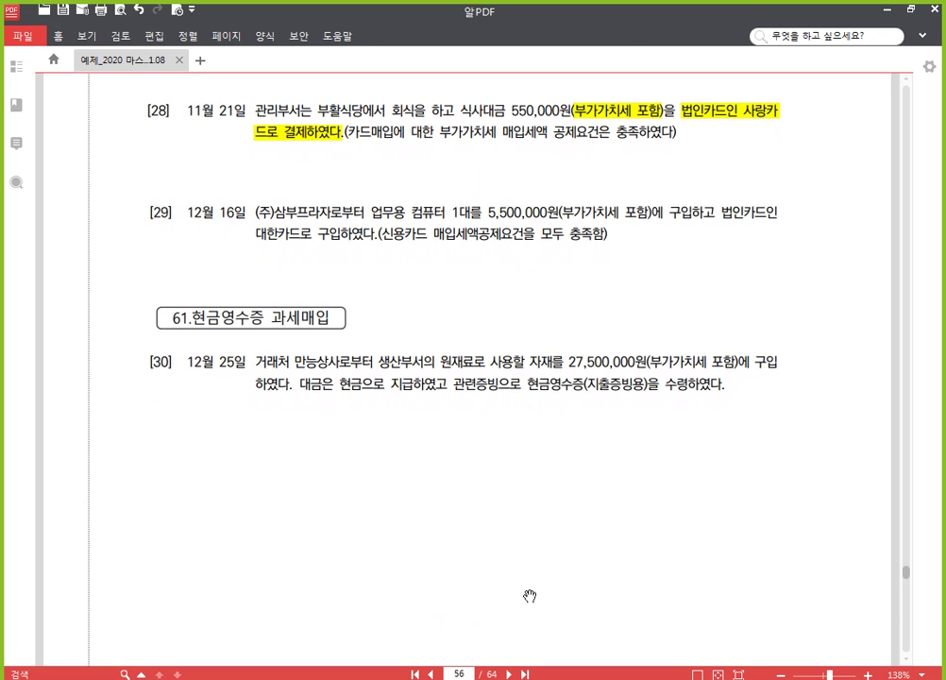
# Step: Add a November 21 type-57 카과 row for 회식 식사대금, 550,000 split into supply and VAT
pyautogui.hotkey('alt', 'Tab')
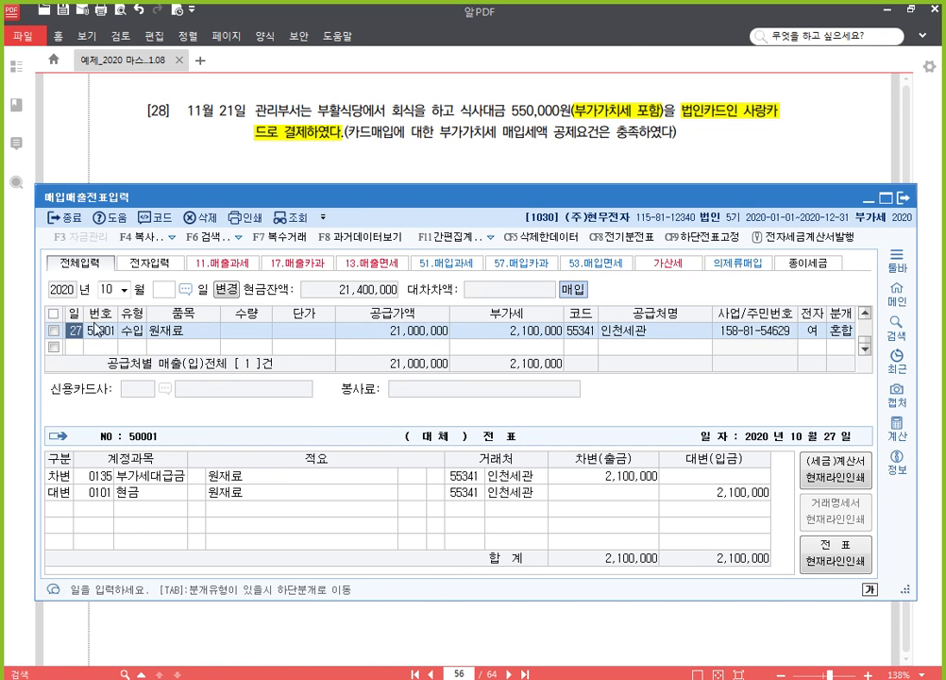
pyautogui.write('11')
pyautogui.press('Return')
pyautogui.press('Return')
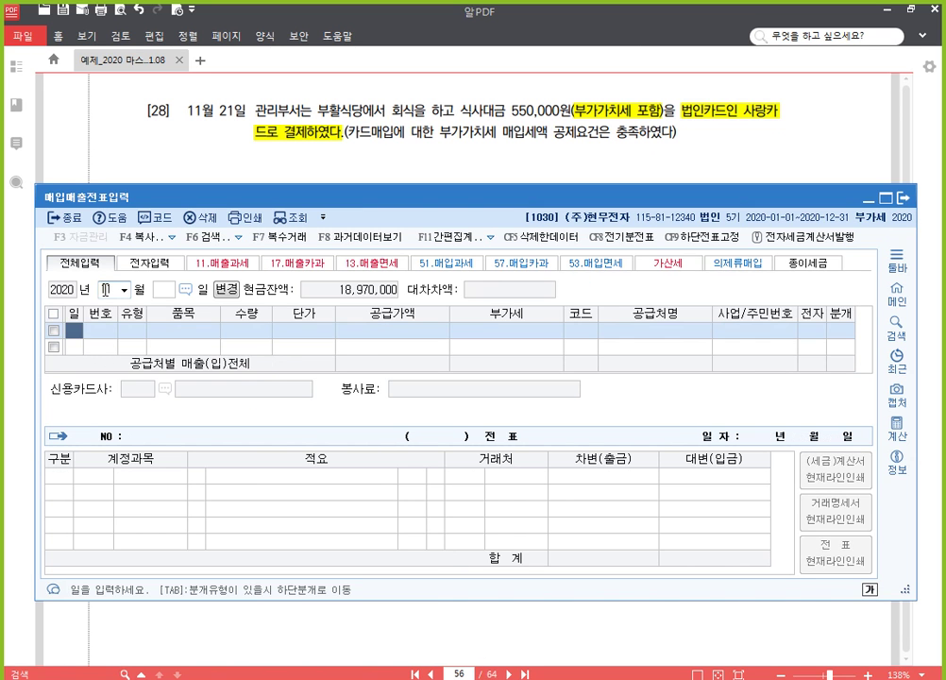
pyautogui.write('21')
pyautogui.press('Return')
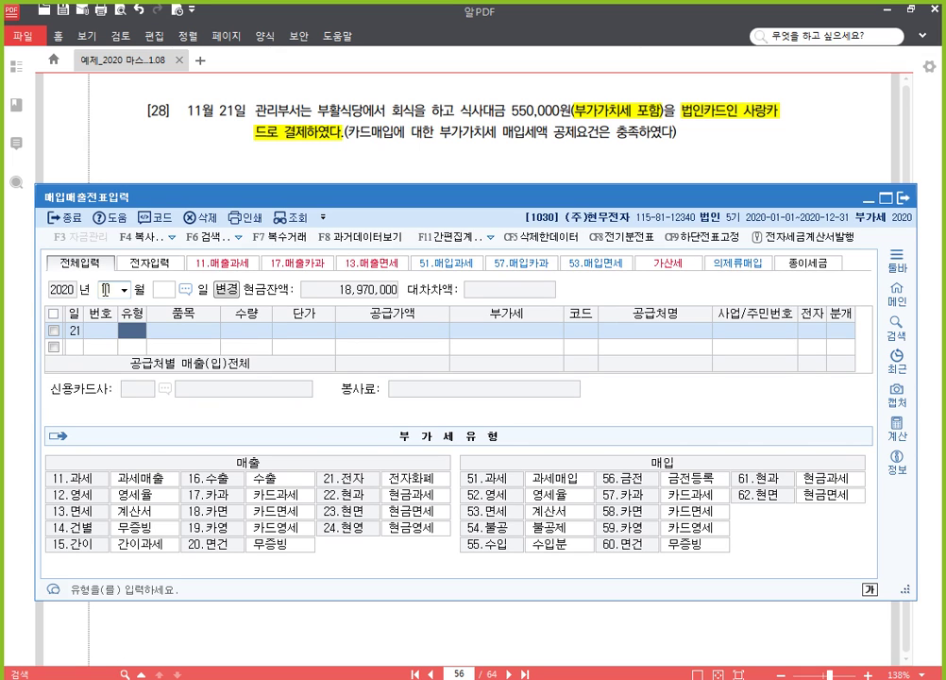
pyautogui.write('57')
pyautogui.press('Return')
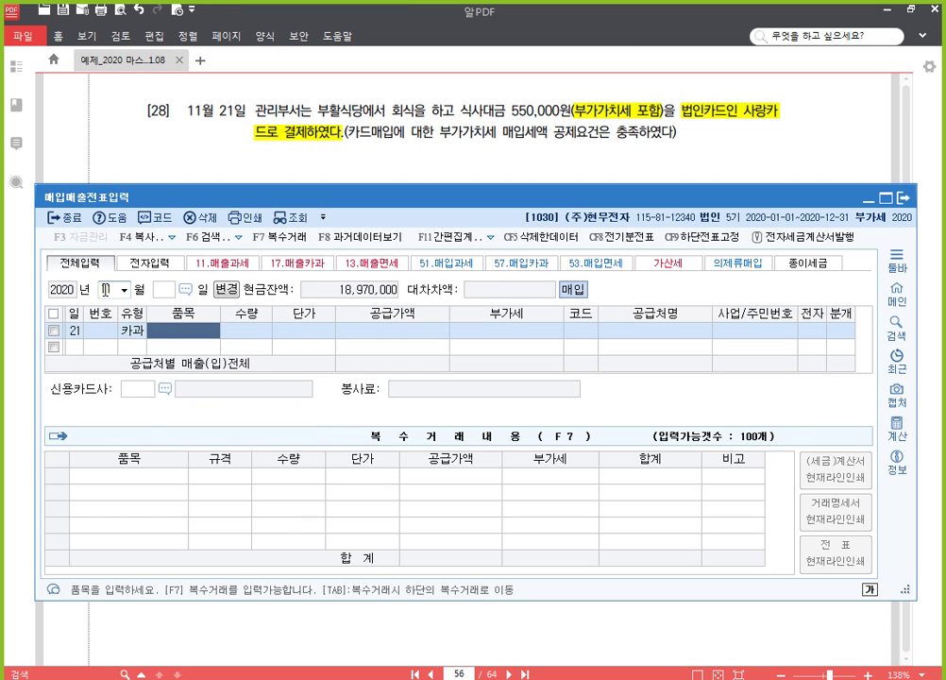
pyautogui.write('회식 식사')
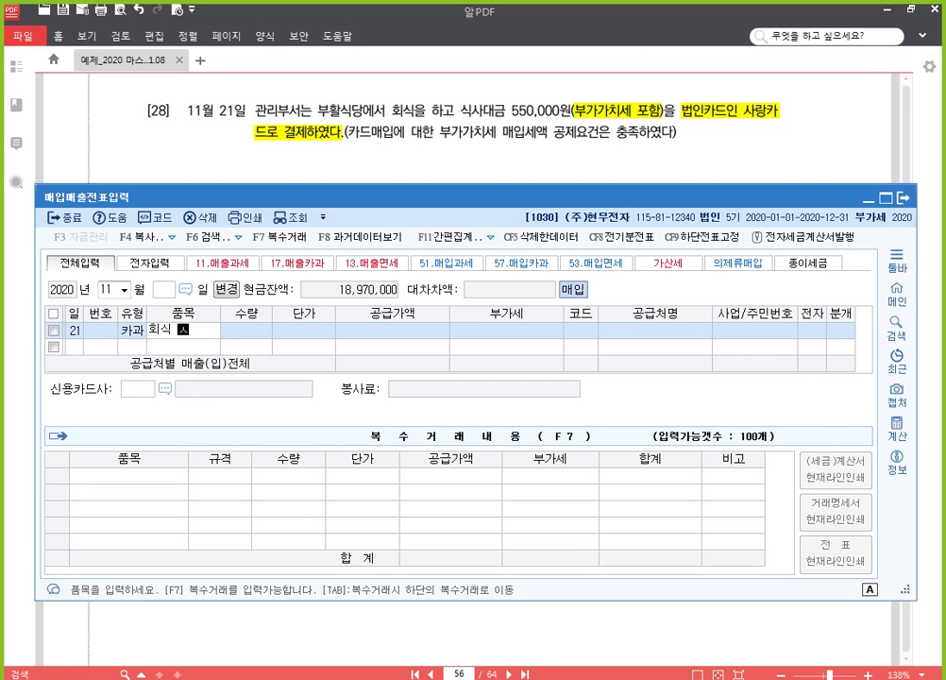
pyautogui.write('대금')
pyautogui.press('Return')
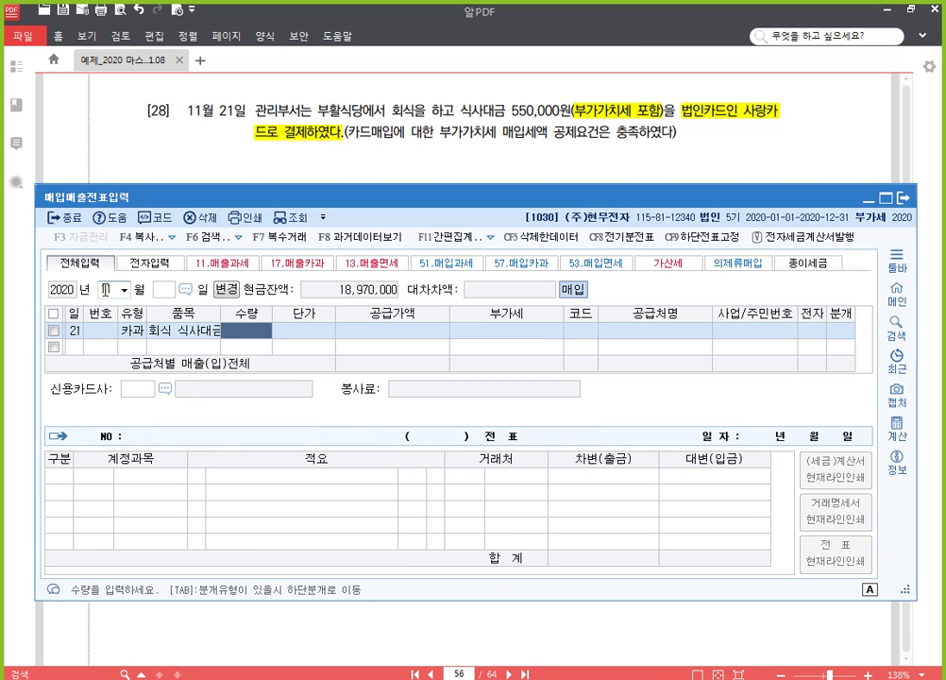
pyautogui.press('Return')
pyautogui.write('5500000')
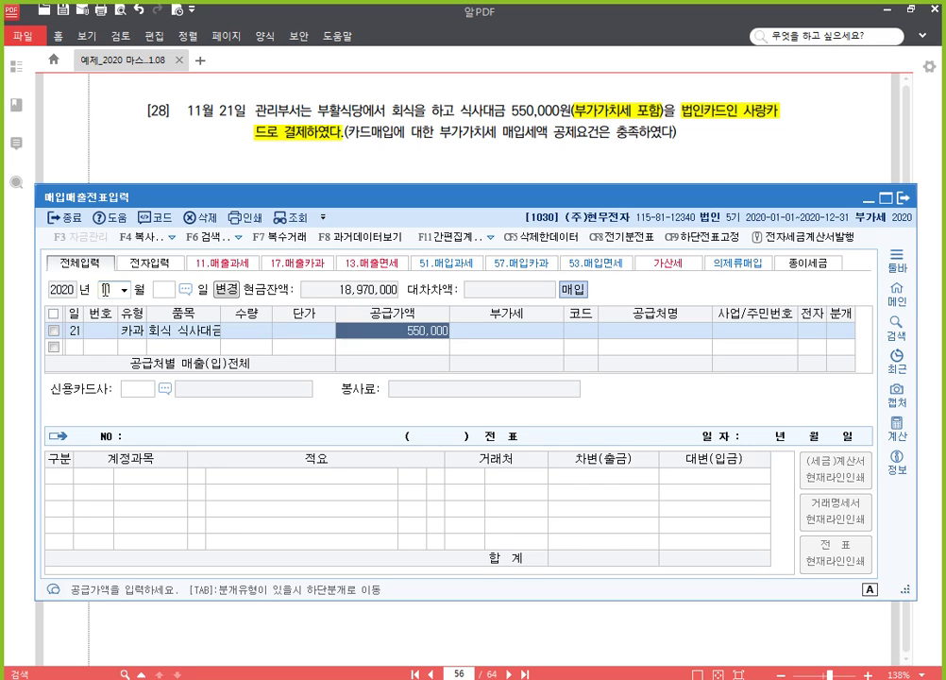
pyautogui.press('Return')
pyautogui.press('Return')
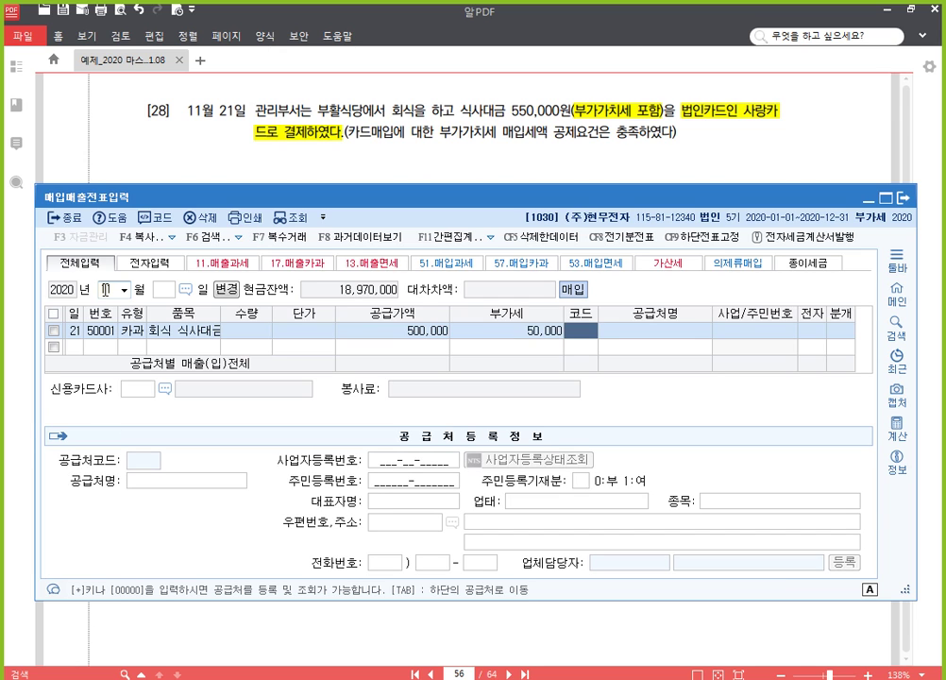
# Step: Pick 부활식당 as the supplier from a 부활 search
pyautogui.write('부활')
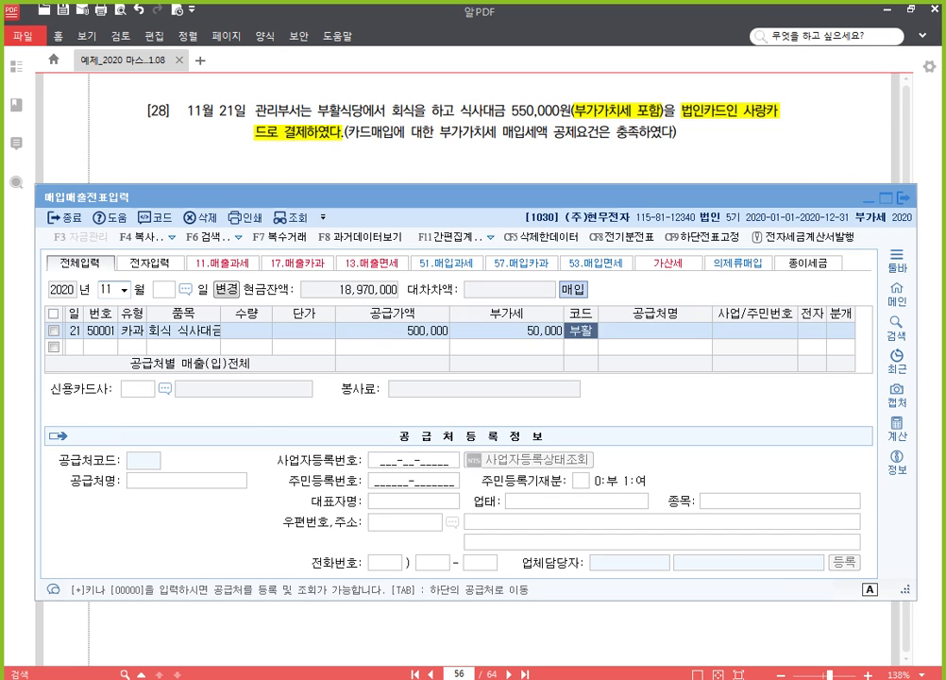
pyautogui.press('Return')
pyautogui.press('Return')
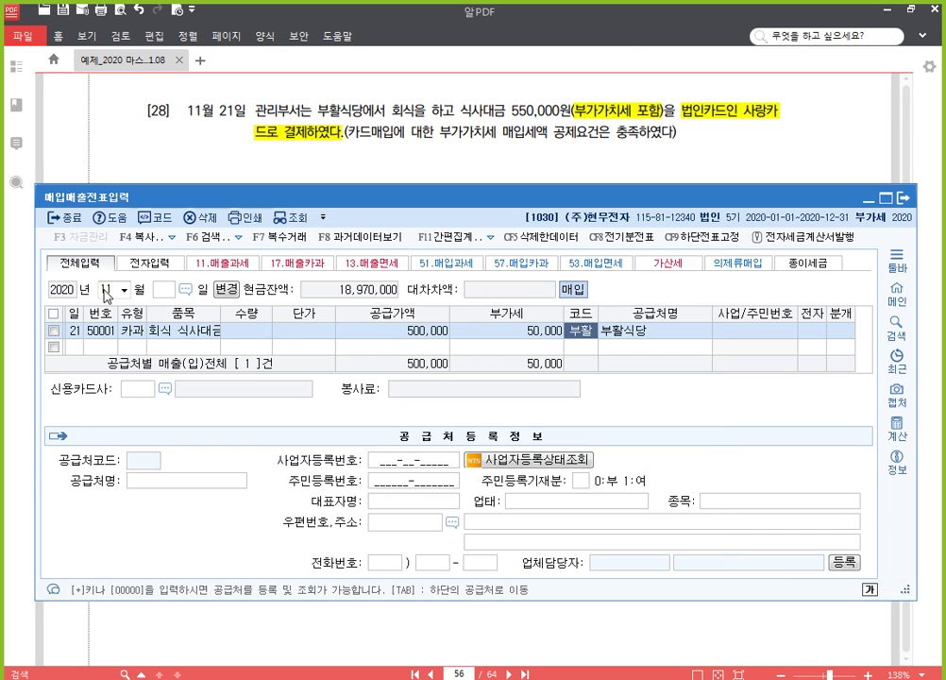
pyautogui.press('Return')
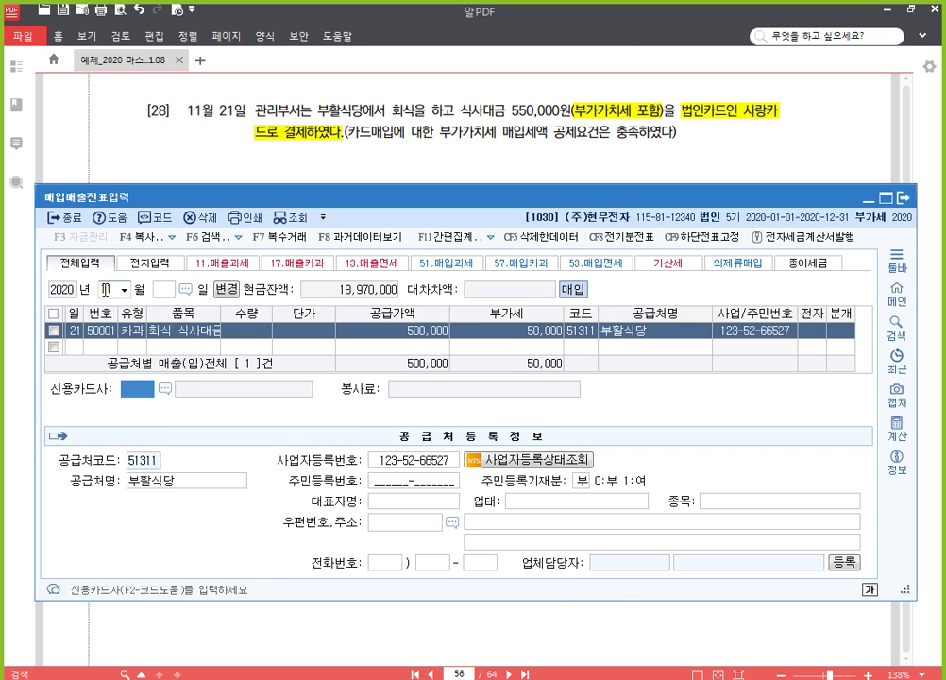
# Step: Set 사랑카드 as the card company for the 부활식당 purchase
pyautogui.press('F2')
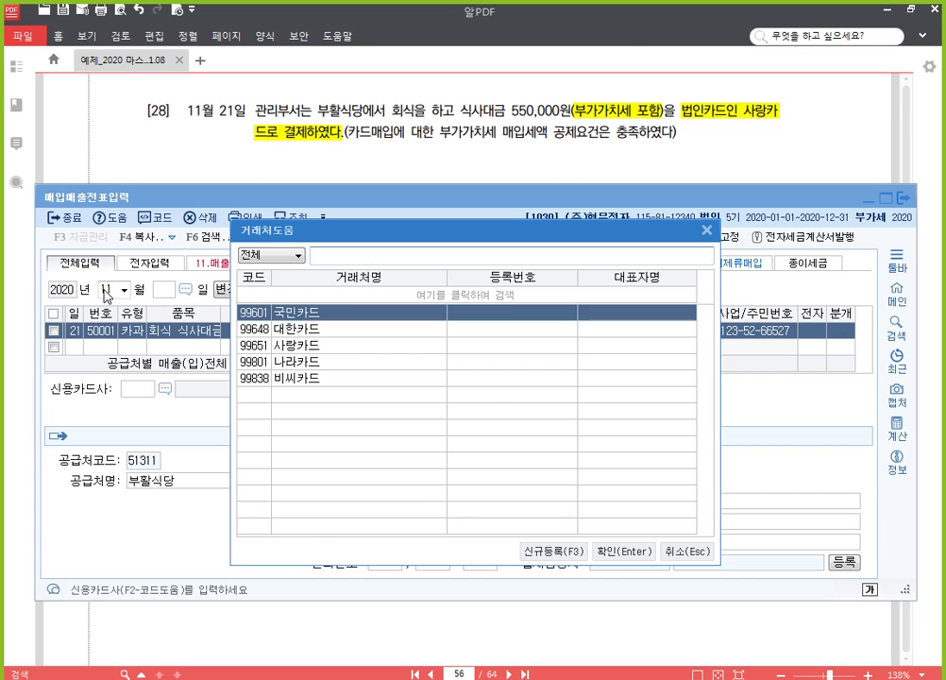
pyautogui.press('Down')
pyautogui.press('Down')
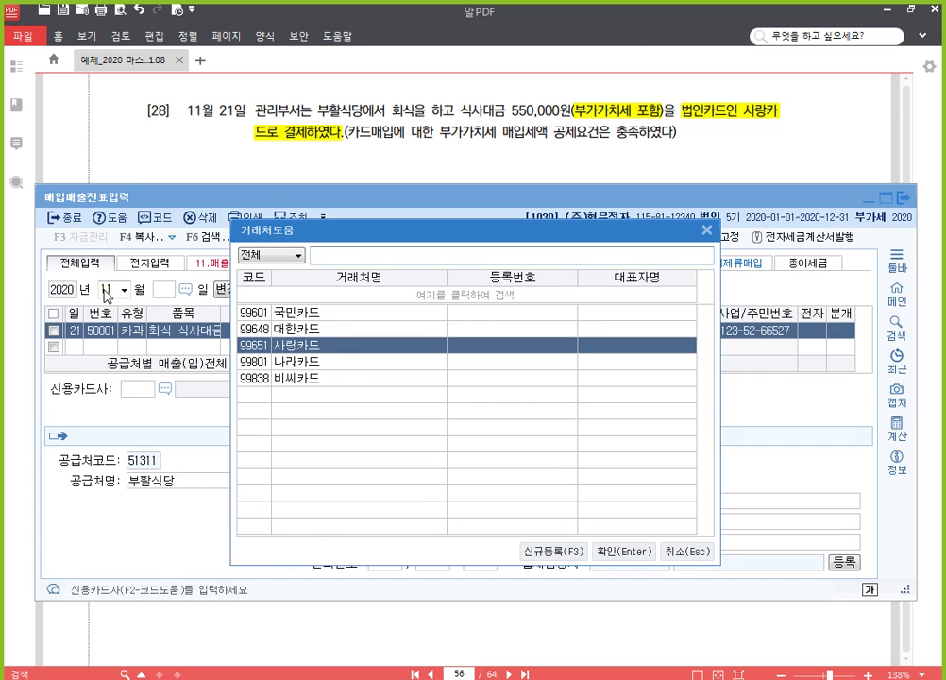
pyautogui.press('Return')
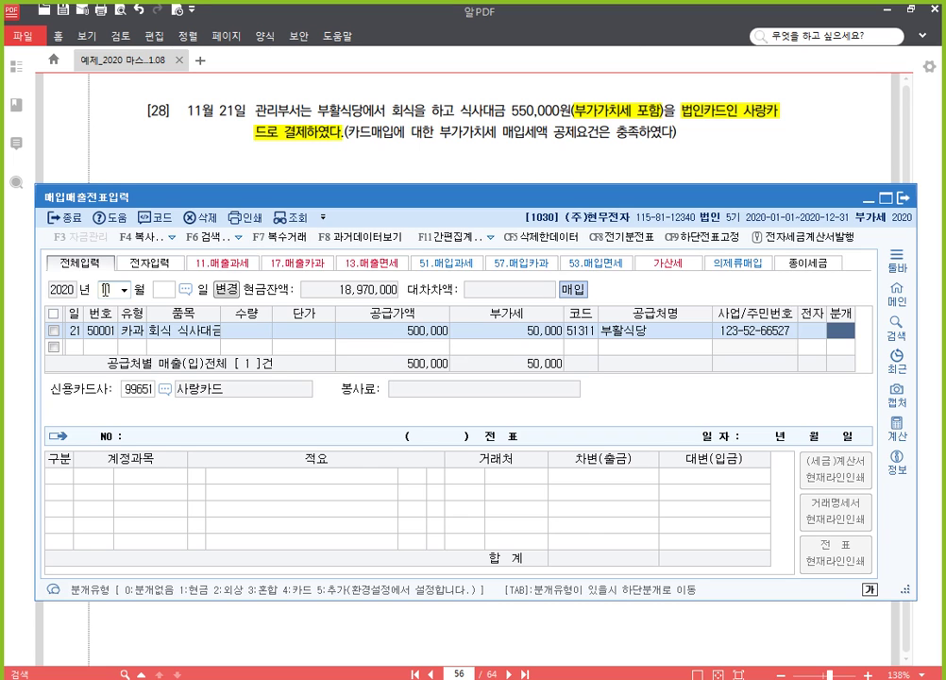
# Step: Journalize as card type 4 with the expense account changed to 0811 복리후생비
pyautogui.write('4')
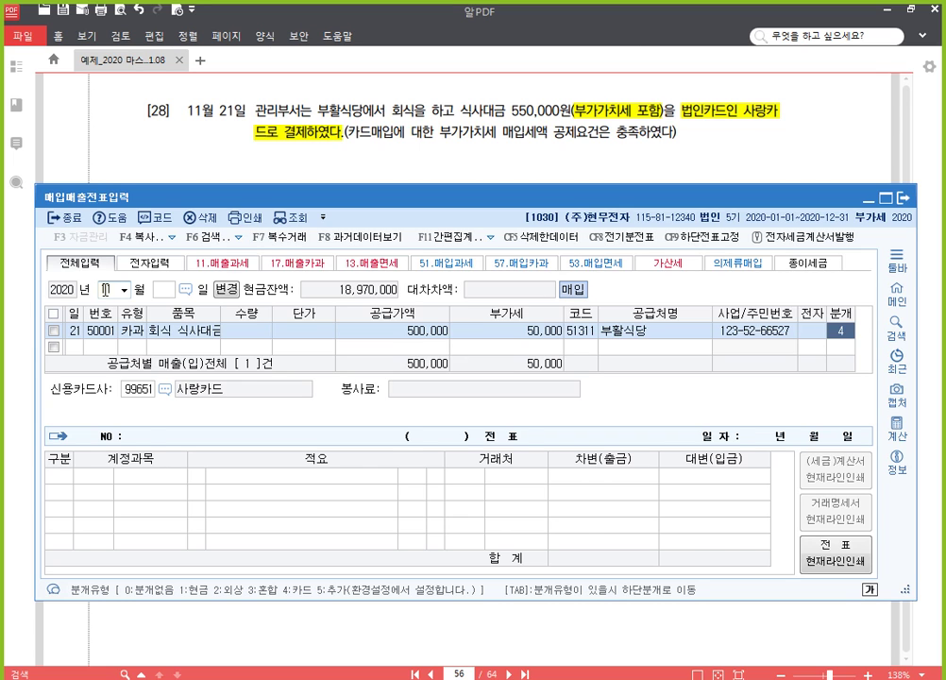
pyautogui.press('Return')
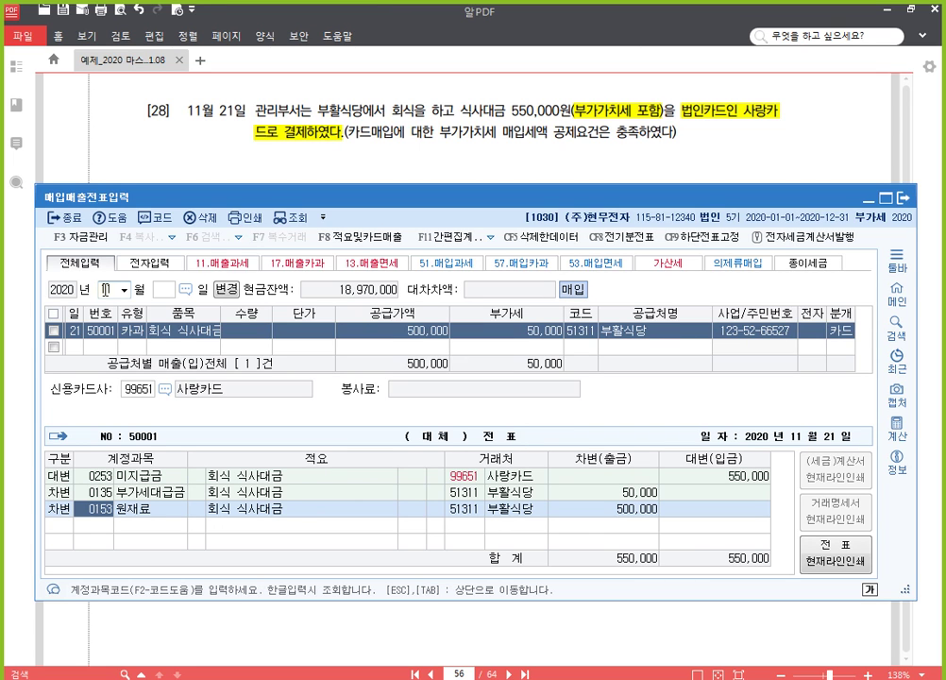
pyautogui.write('0811')
pyautogui.press('Return')
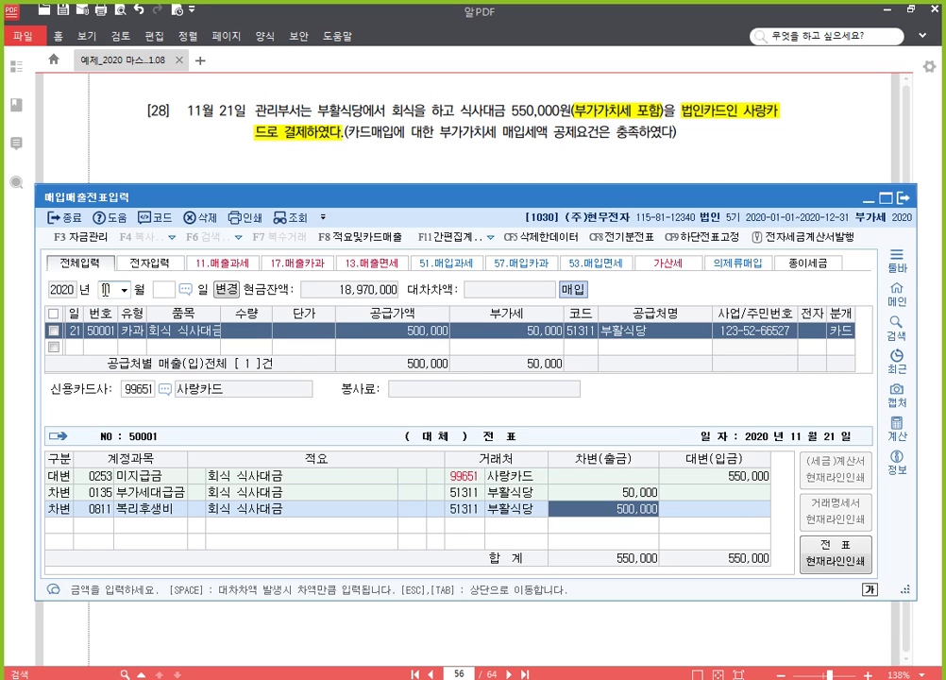
pyautogui.press('Return')
pyautogui.press('Up')
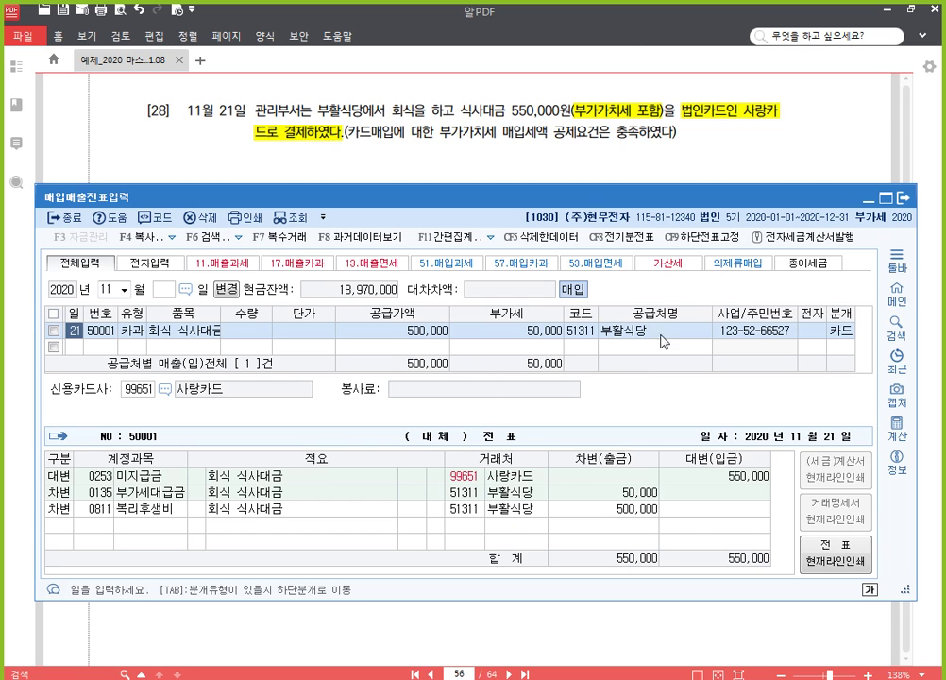
pyautogui.click(529, 123)
# Step: In problem [29], highlight the 대한카드 purchase phrase and 부가가치세 포함 in yellow
pyautogui.scroll(-2, 630, 424)
pyautogui.scroll(-1, 626, 395)
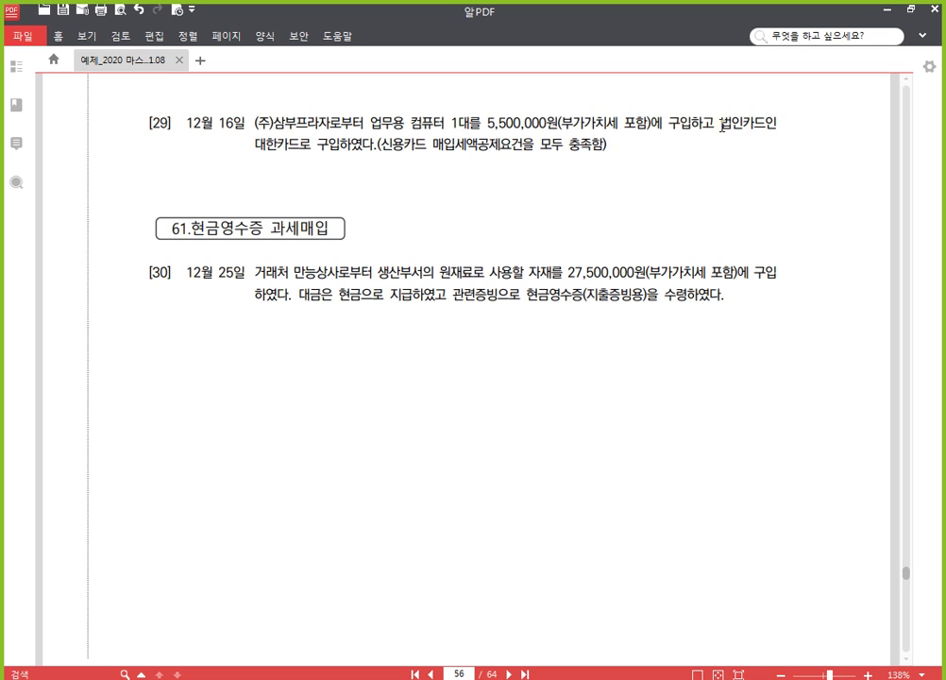
pyautogui.moveTo(722, 126); pyautogui.dragTo(374, 151)
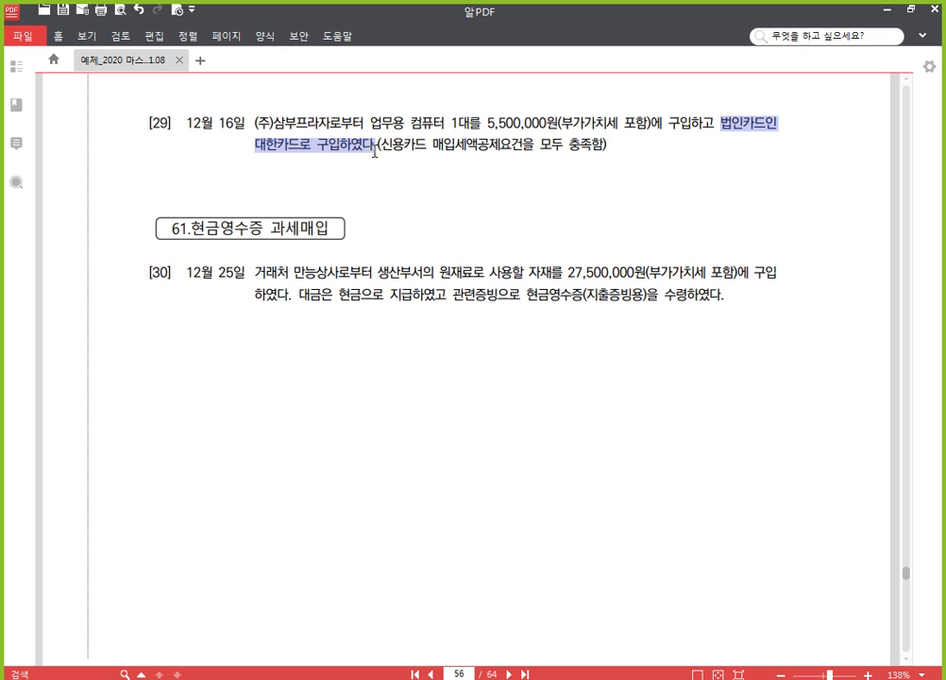
pyautogui.click(385, 126)
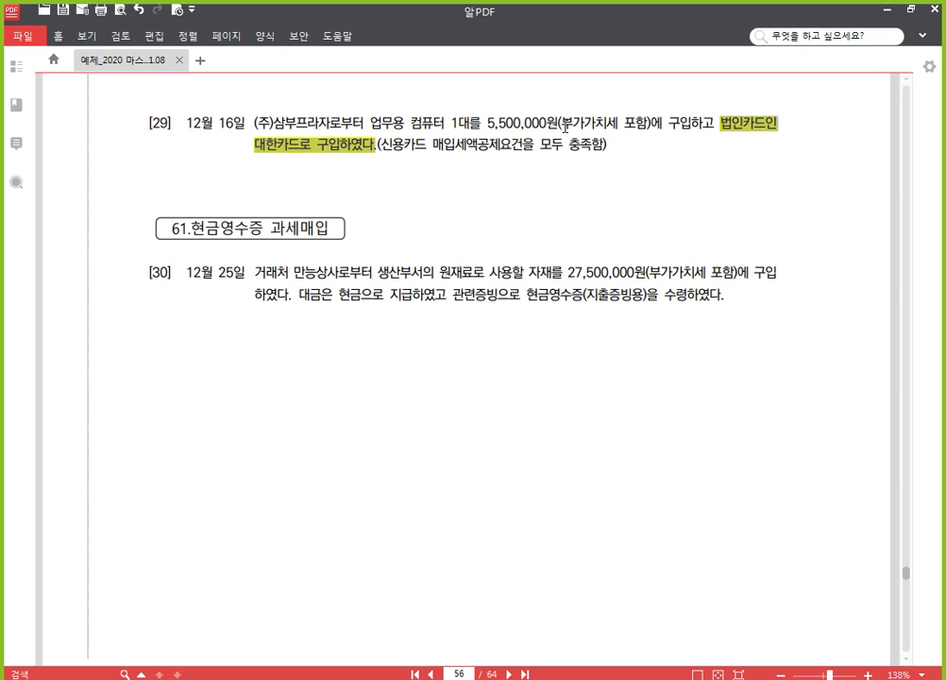
pyautogui.moveTo(564, 127); pyautogui.dragTo(650, 126)
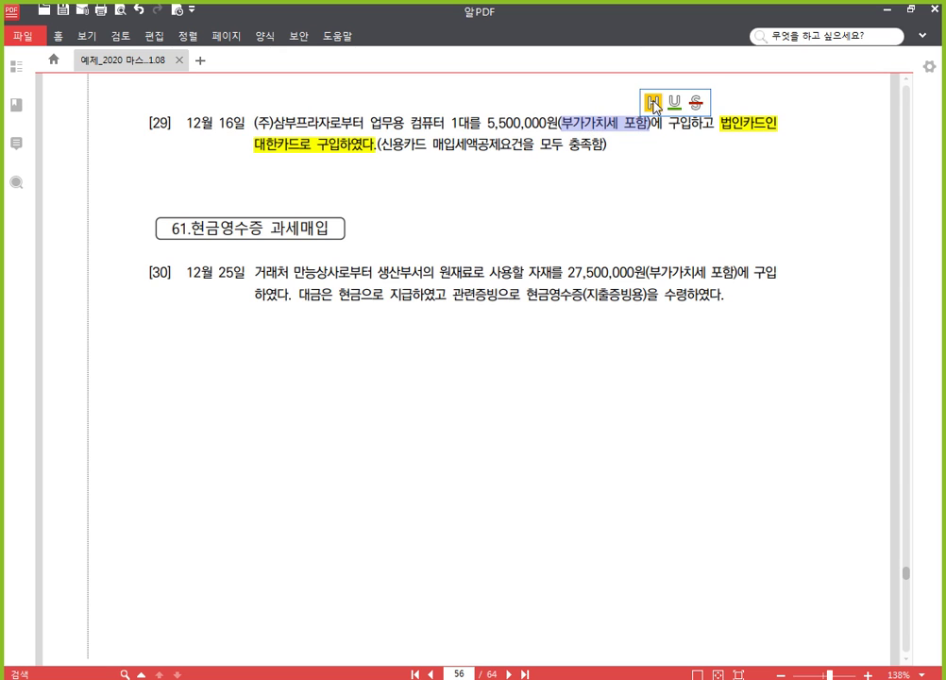
pyautogui.click(651, 100)
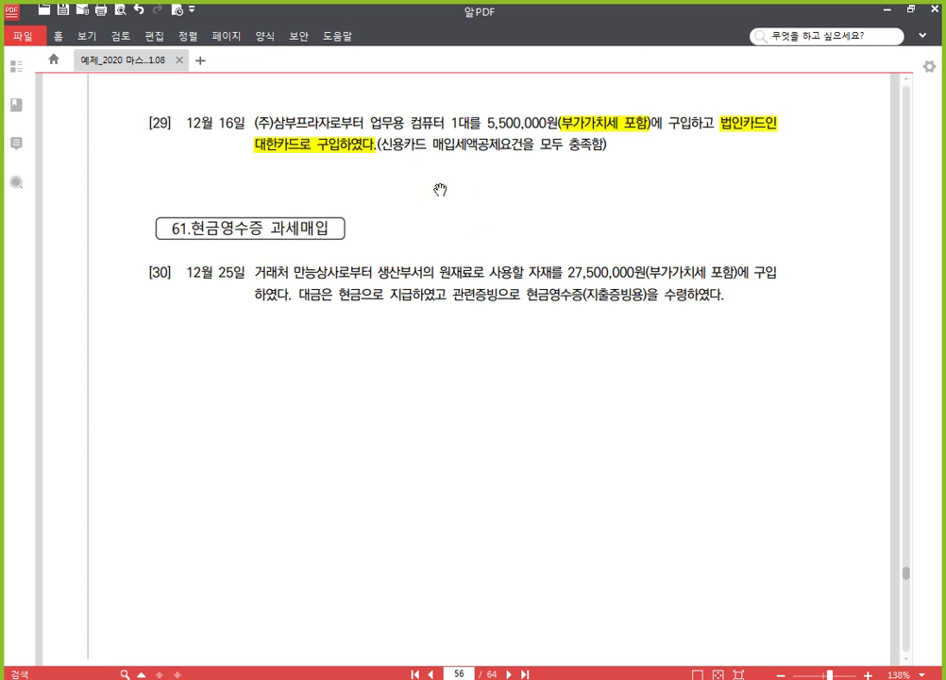
pyautogui.scroll(-1, 480, 512)
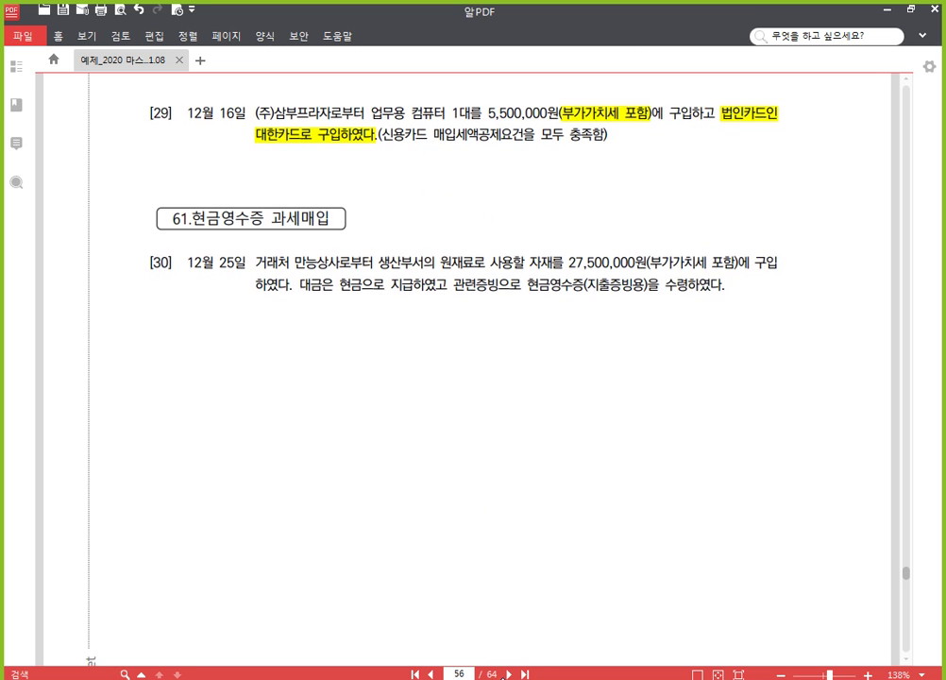
pyautogui.hotkey('alt', 'Tab')
# Step: Start a December 16 purchase entry with type 57 (카과, card taxable purchase)
pyautogui.click(75, 347)
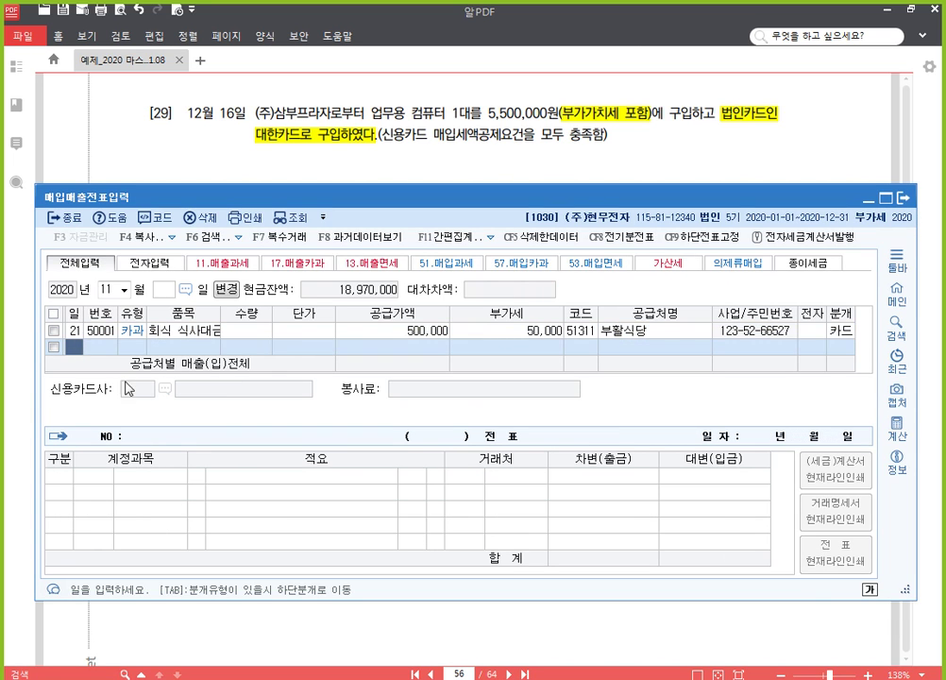
pyautogui.click(111, 293)
pyautogui.write('12')
pyautogui.press('Return')
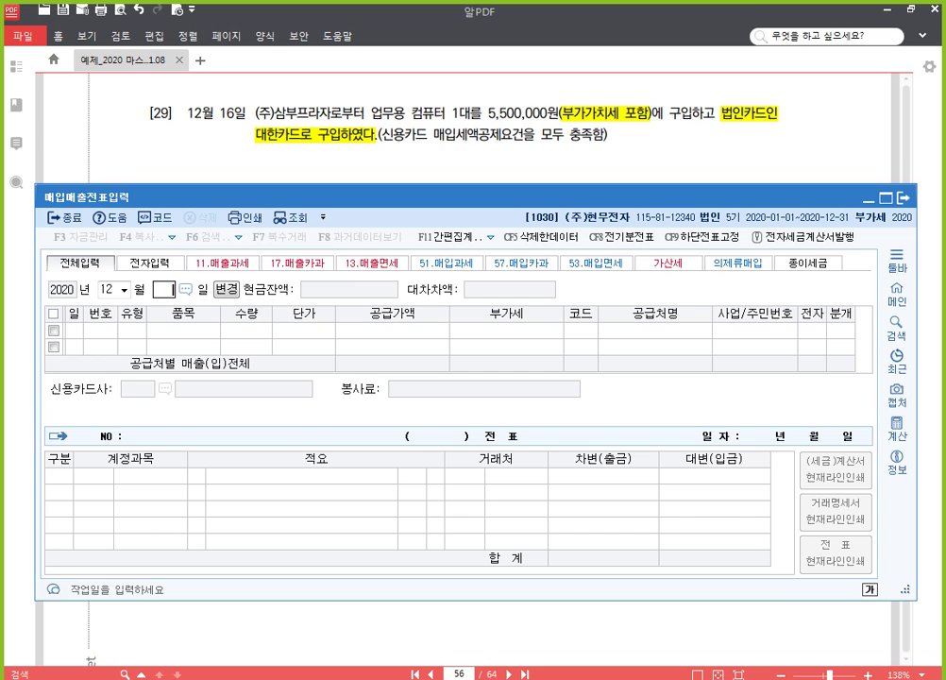
pyautogui.press('Return')
pyautogui.write('16')
pyautogui.press('Return')
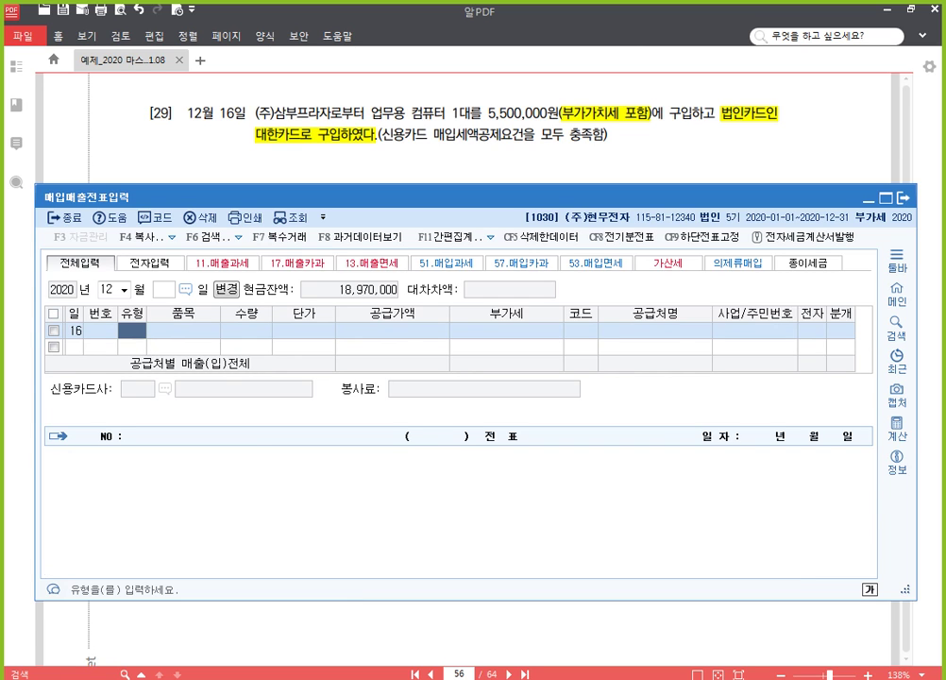
pyautogui.write('57')
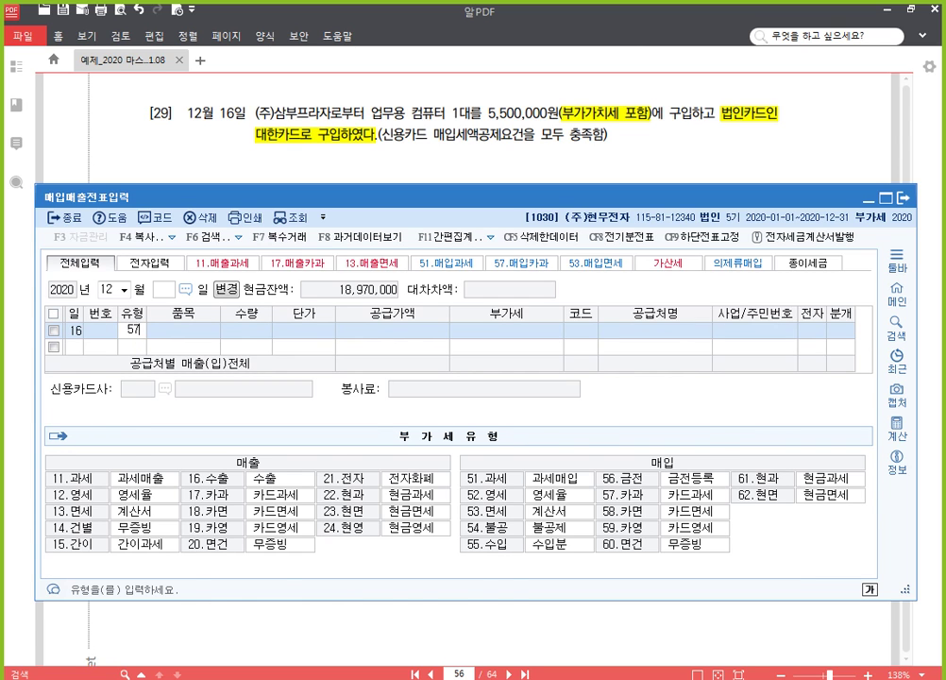
pyautogui.press('Return')
# Step: Enter item 컴퓨터, quantity 1, and 5,500,000 split into 5,000,000 supply and 500,000 VAT
pyautogui.write('컴')
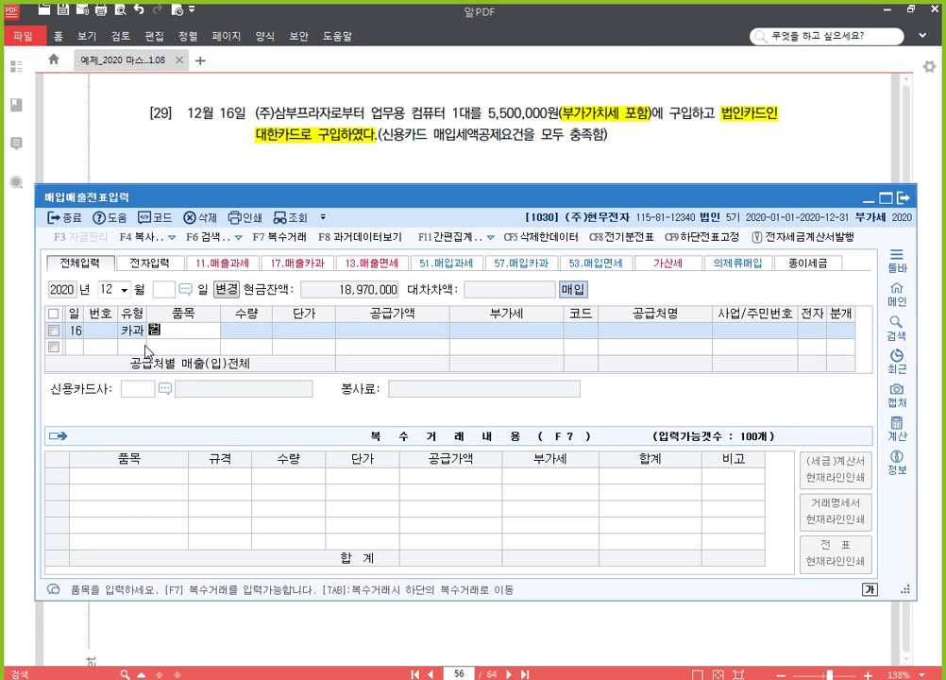
pyautogui.write('퓨터')
pyautogui.press('Return')
pyautogui.press('Return')
pyautogui.press('Return')
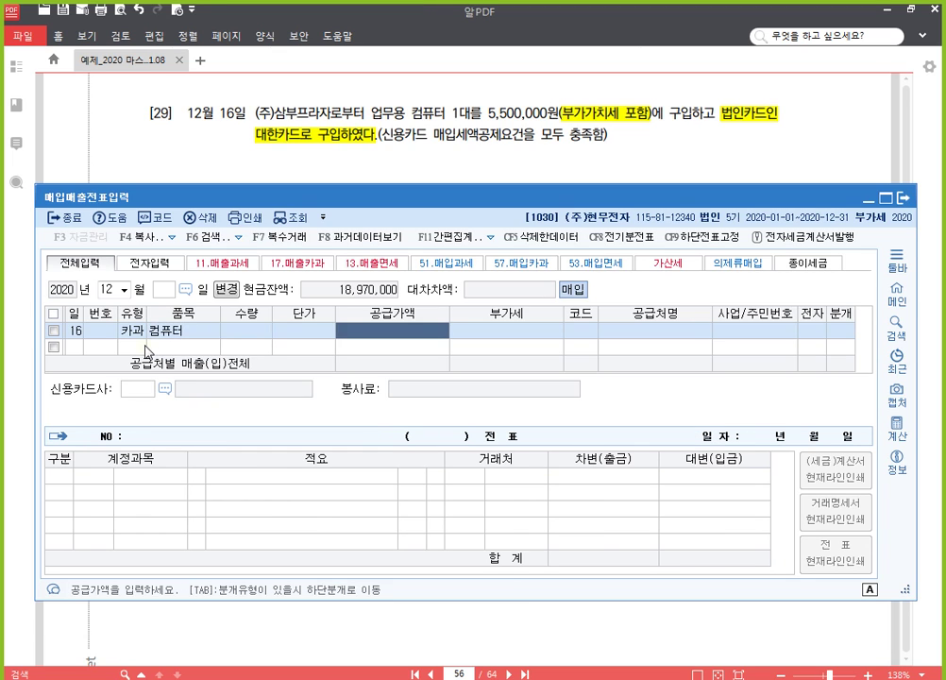
pyautogui.press('Left')
pyautogui.press('Left')
pyautogui.write('1')
pyautogui.press('Return')
pyautogui.press('Return')
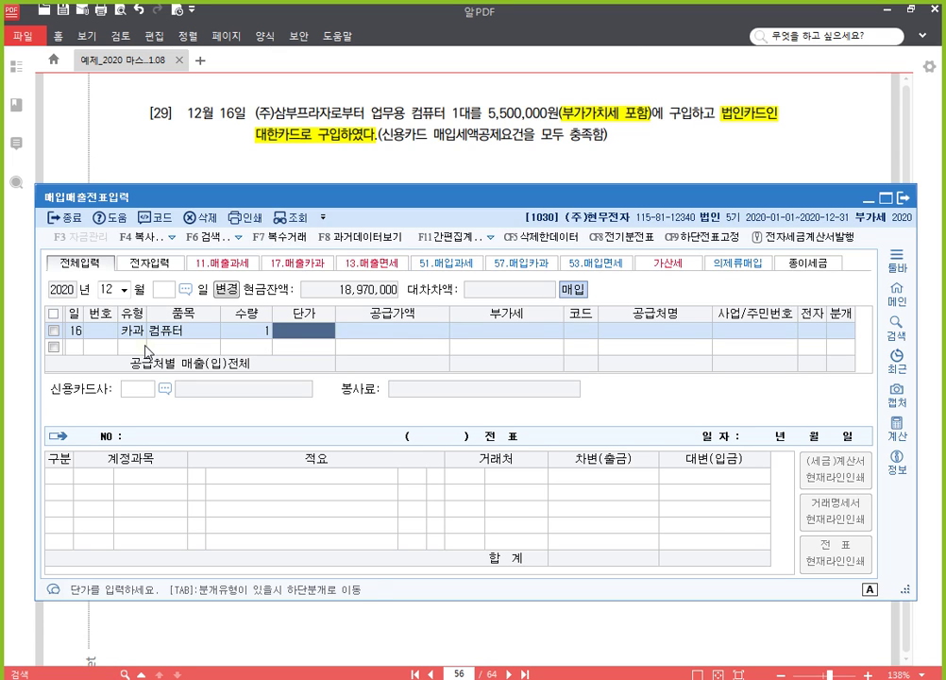
pyautogui.write('5500000')
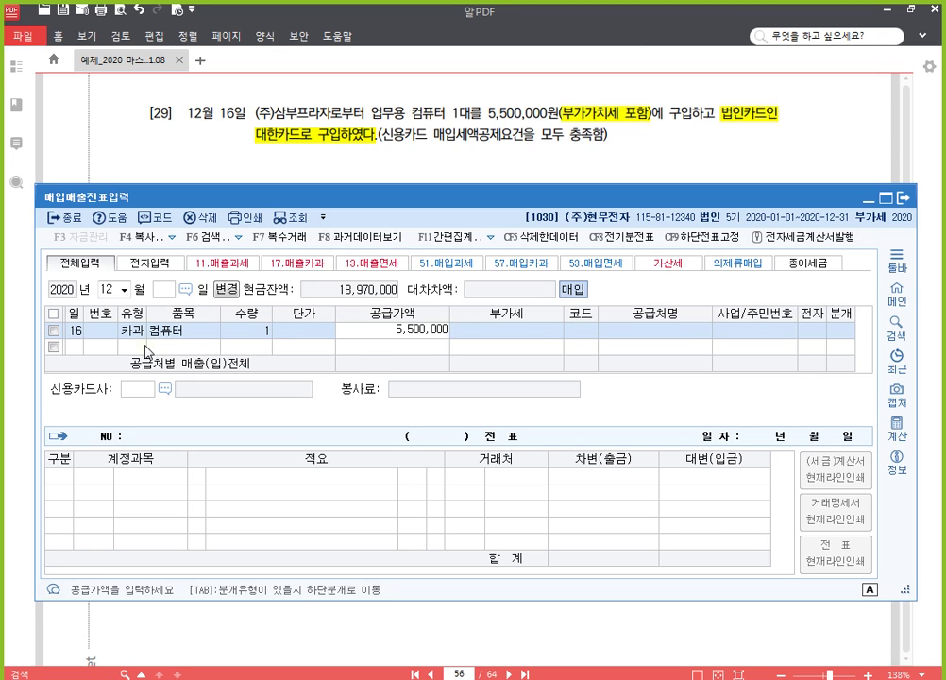
pyautogui.press('Return')
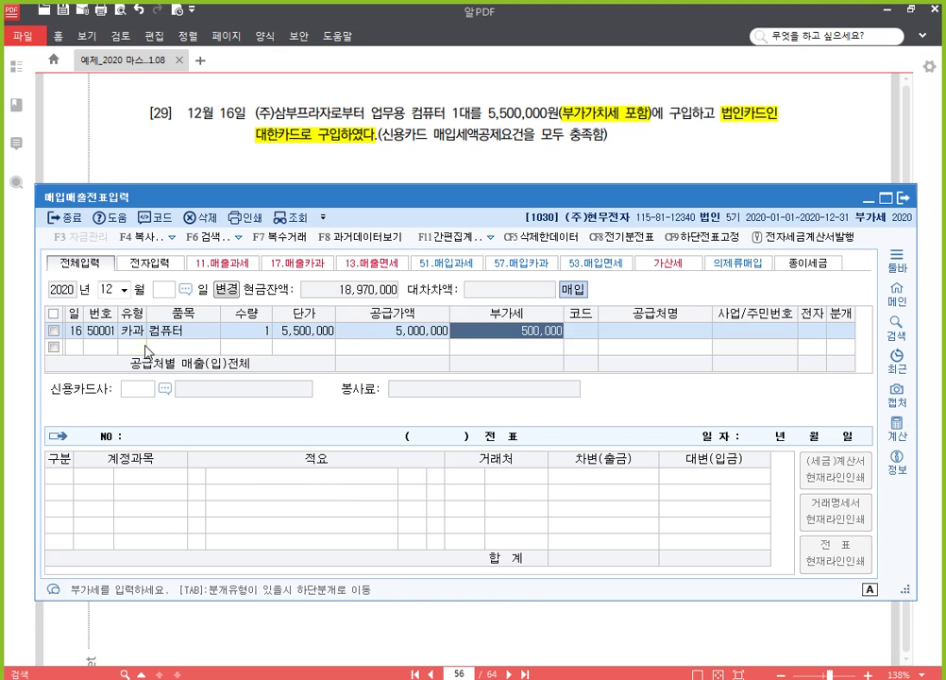
# Step: Set the supplier to (주)삼부프라자 and the card company to 대한카드
pyautogui.press('Return')
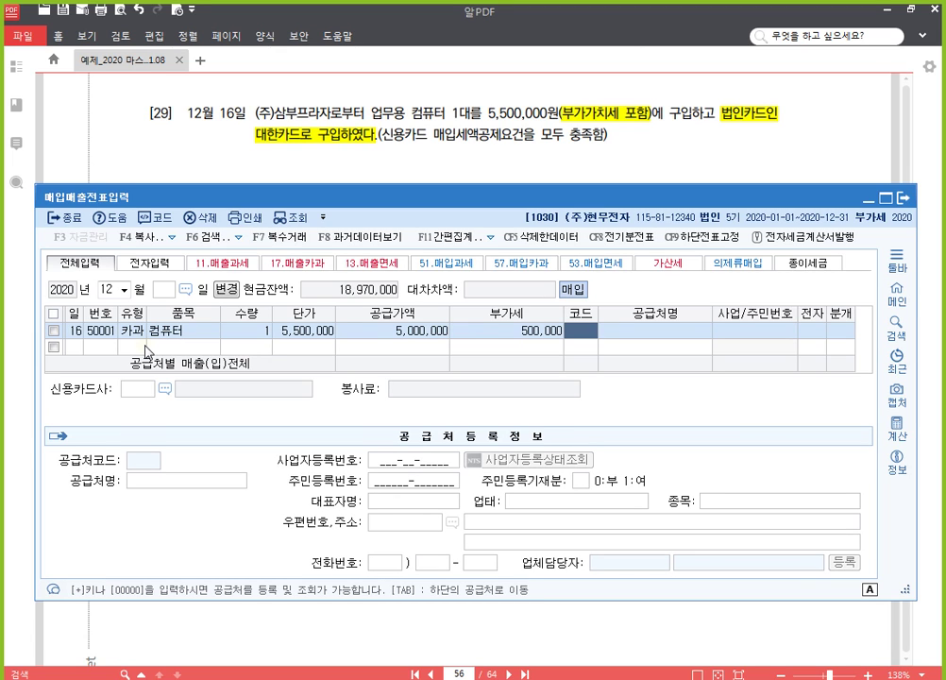
pyautogui.write('삼부')
pyautogui.press('Return')
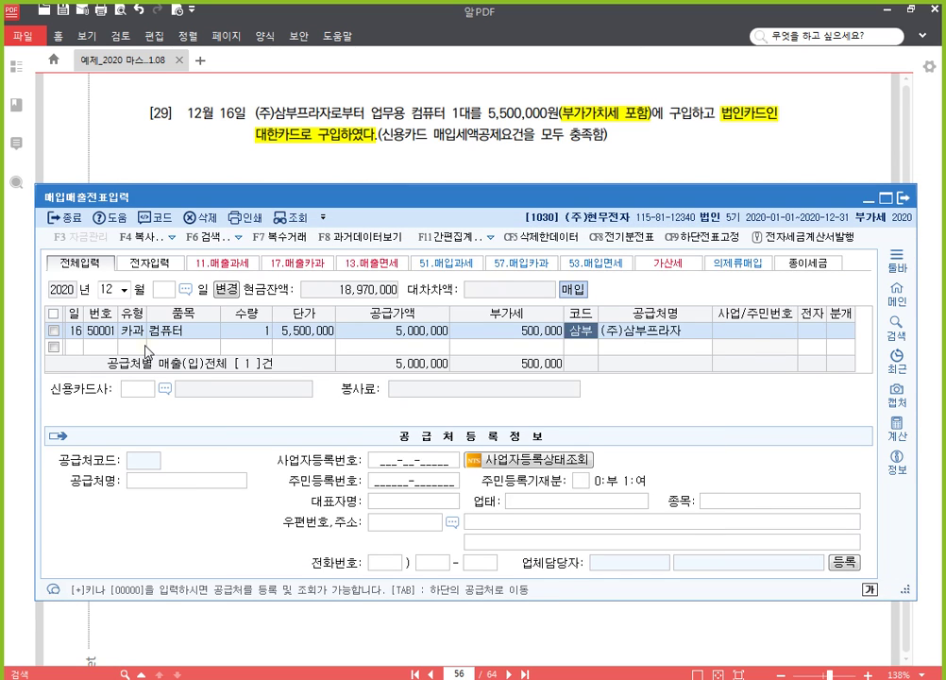
pyautogui.press('Return')
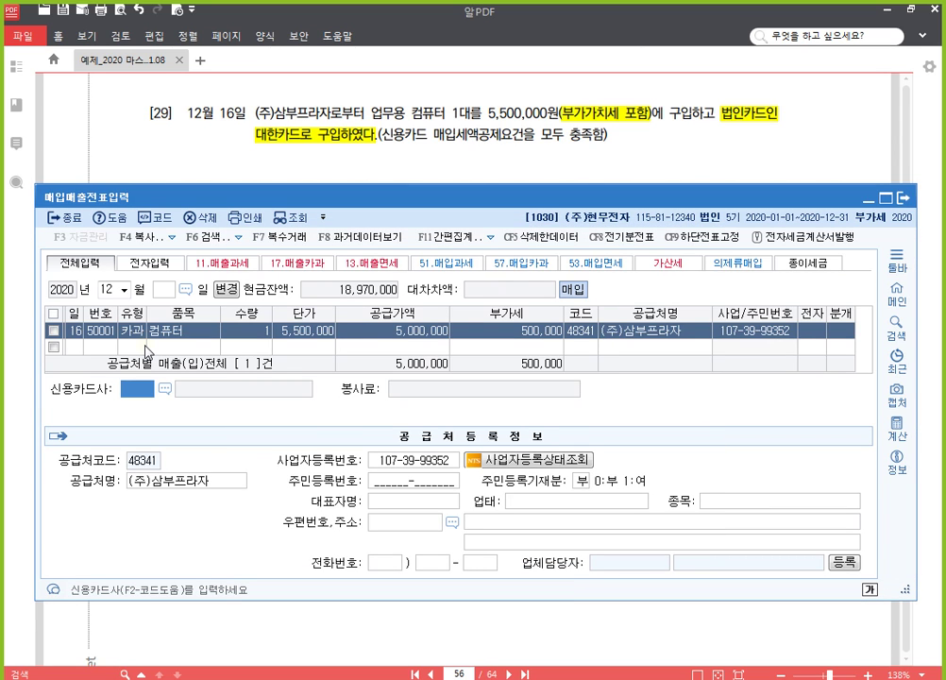
pyautogui.press('F2')
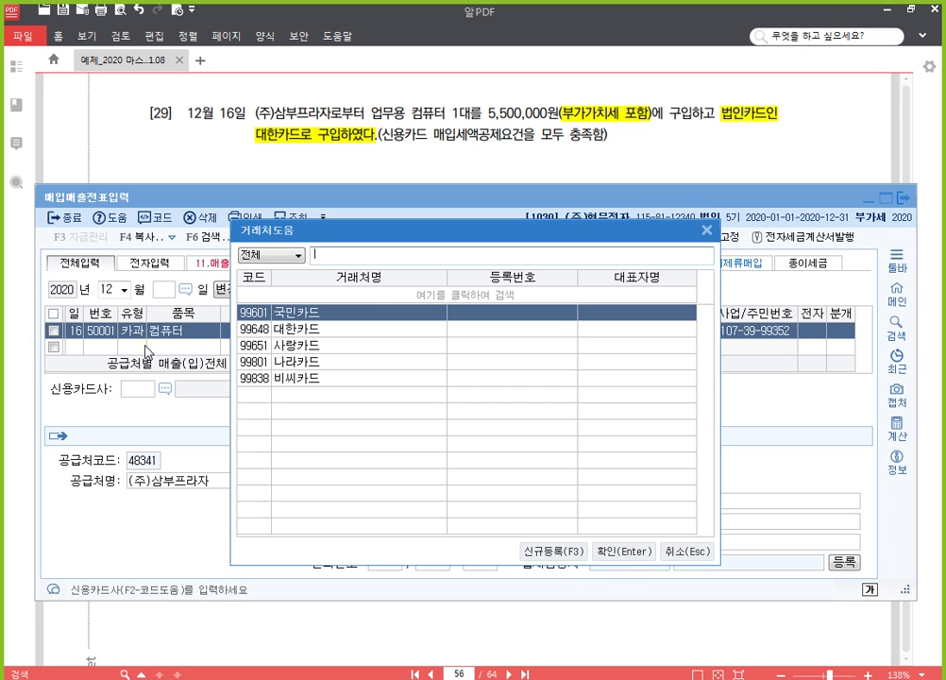
pyautogui.press('Down')
pyautogui.press('Return')
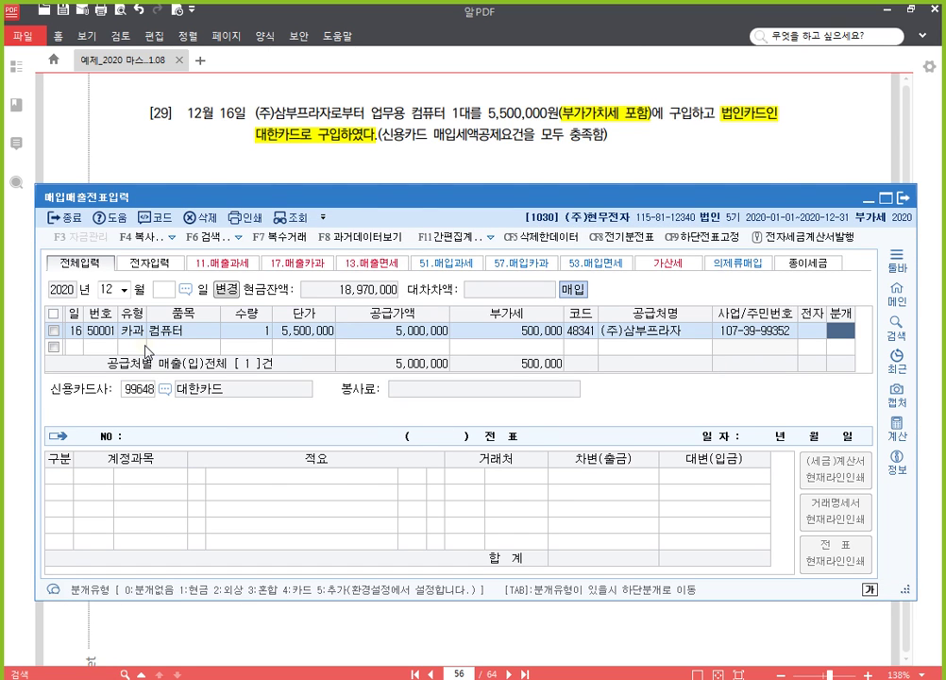
# Step: Journalise as card type 4, then change the debit account from 원재료 to 0212 비품
pyautogui.write('4')
pyautogui.press('Return')
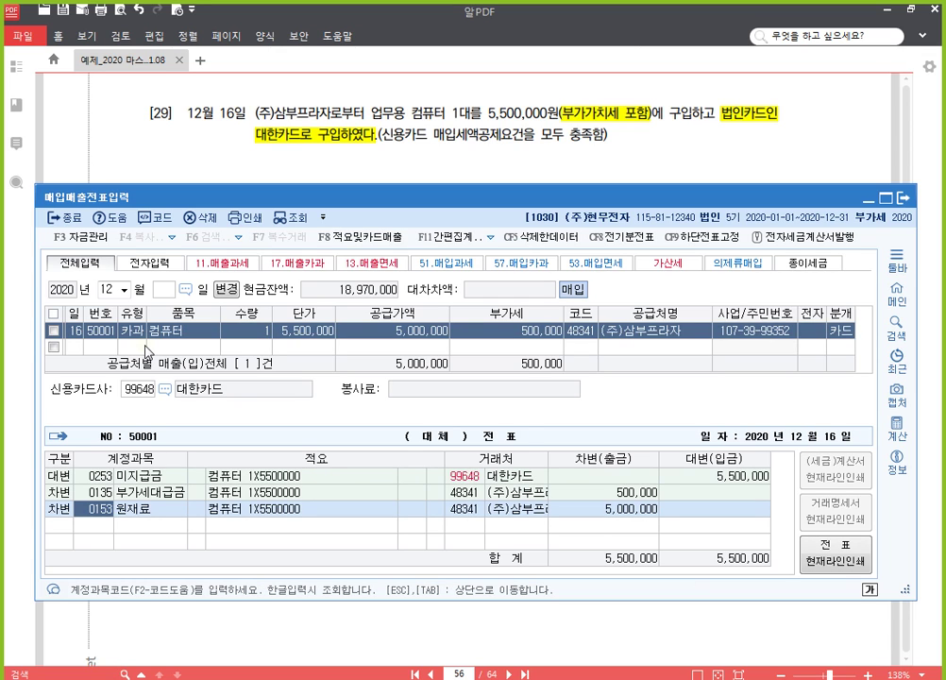
pyautogui.press('Return')
pyautogui.press('Left')
pyautogui.press('Left')
pyautogui.press('Left')
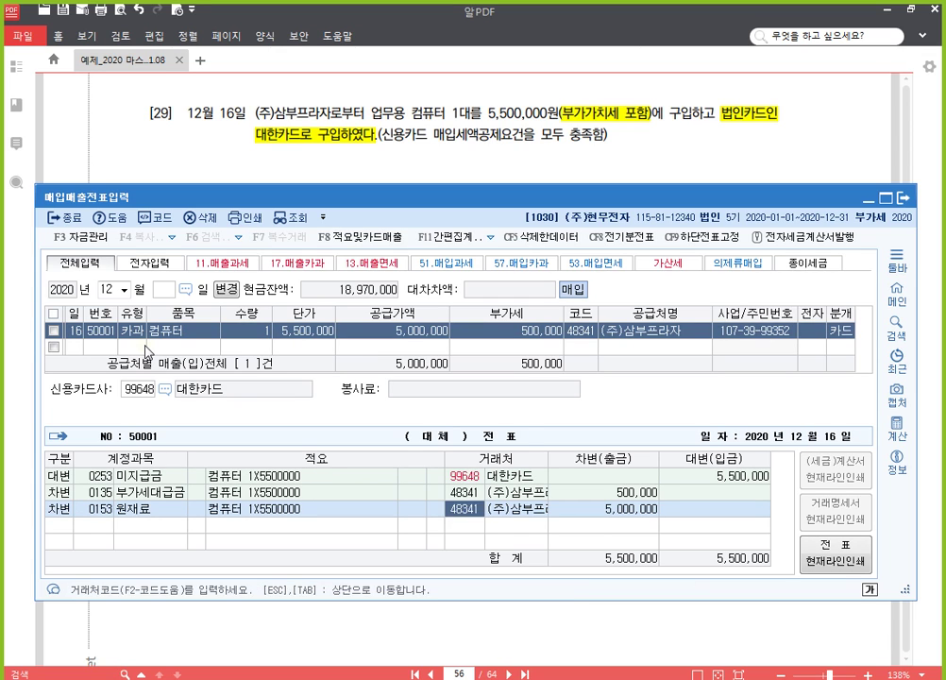
pyautogui.press('Left')
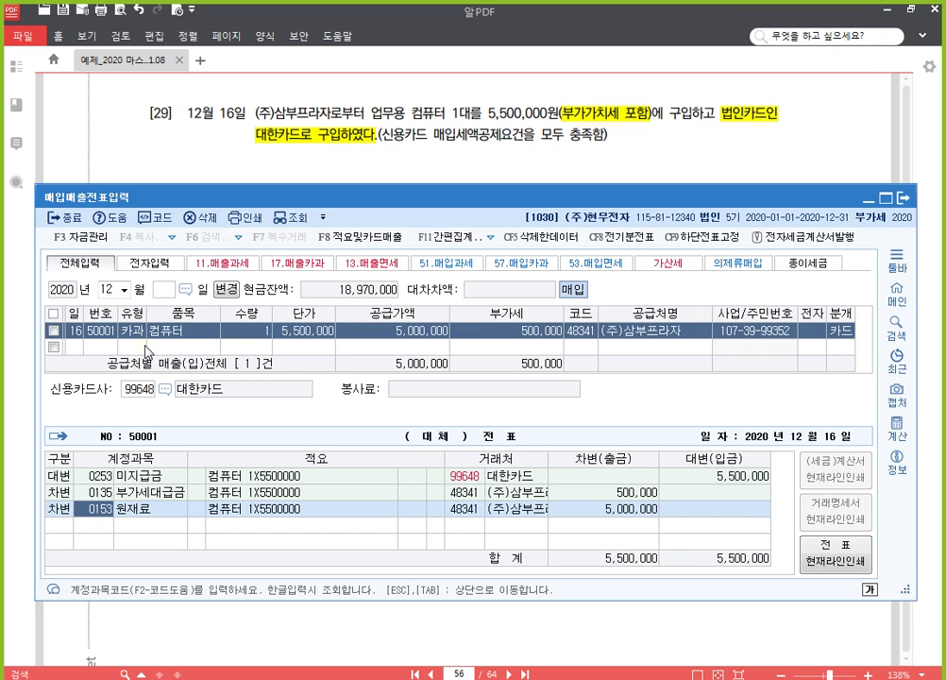
pyautogui.write('0212')
pyautogui.press('Return')
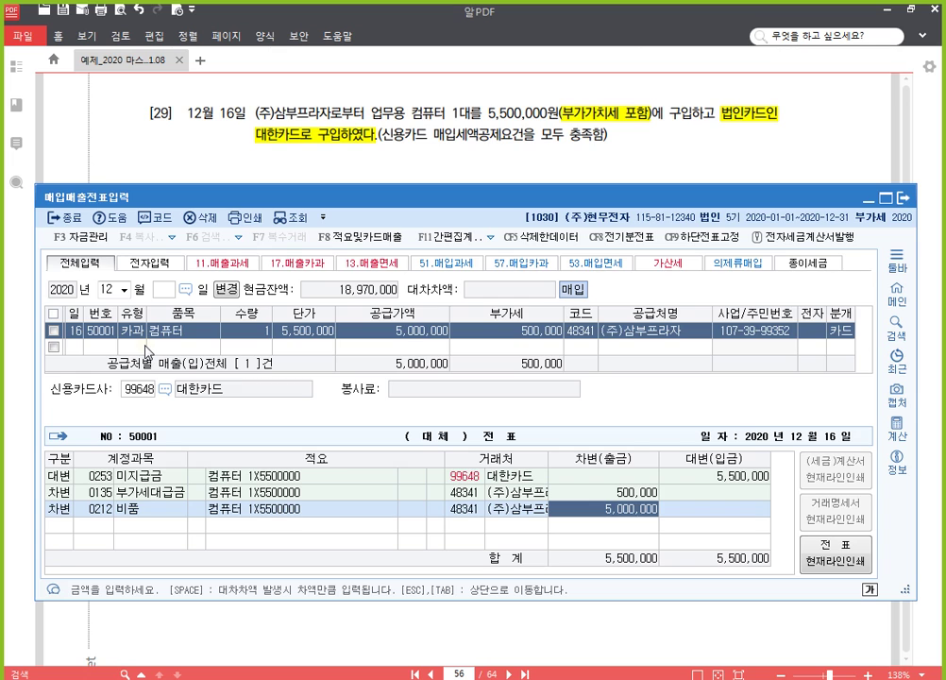
pyautogui.press('Escape')
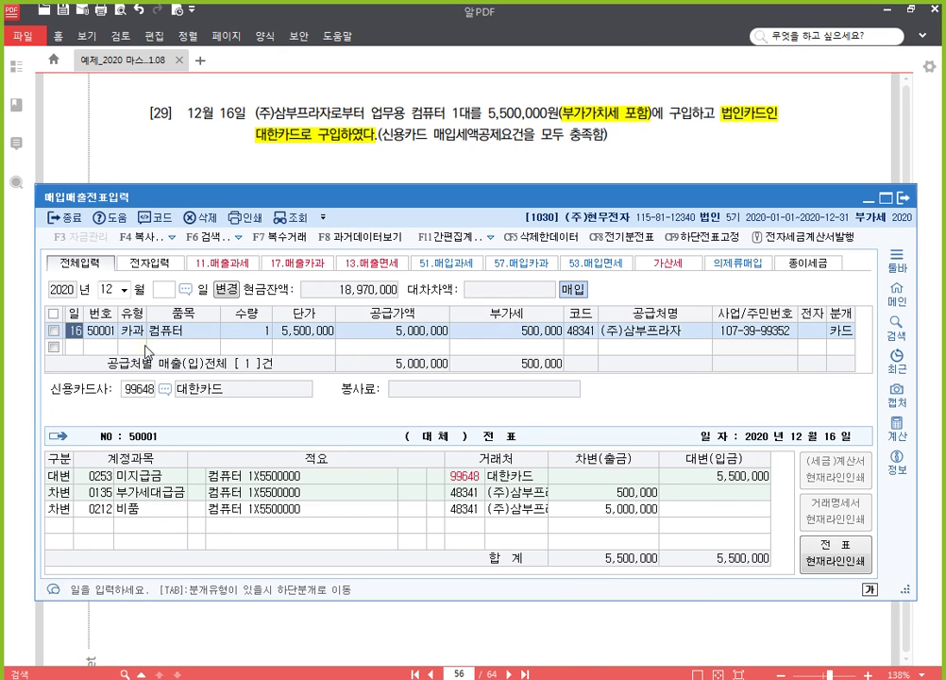
# Step: Bring problem [30] into view, highlight 현금영수증(지출증빙용)을 수령 and underline 부가가치세 포함
pyautogui.click(661, 159)
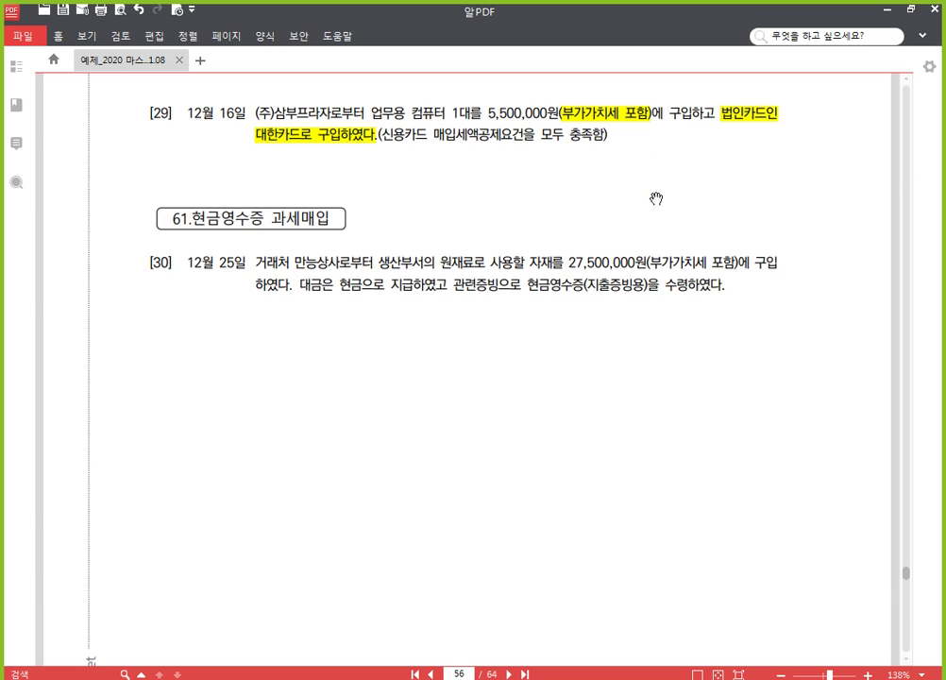
pyautogui.moveTo(537, 509); pyautogui.dragTo(541, 352)
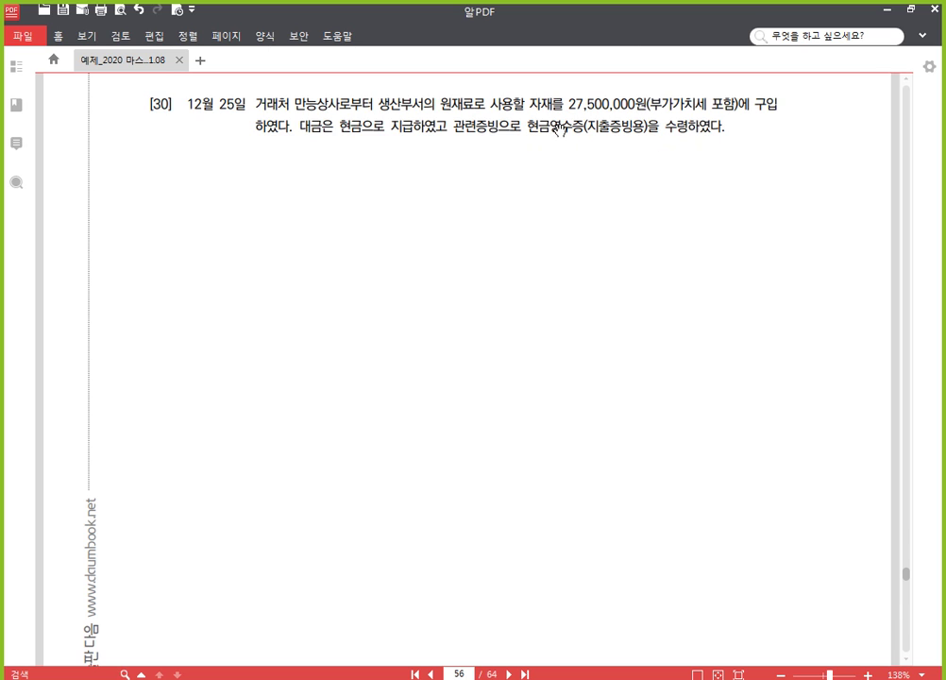
pyautogui.moveTo(526, 125); pyautogui.dragTo(679, 131)
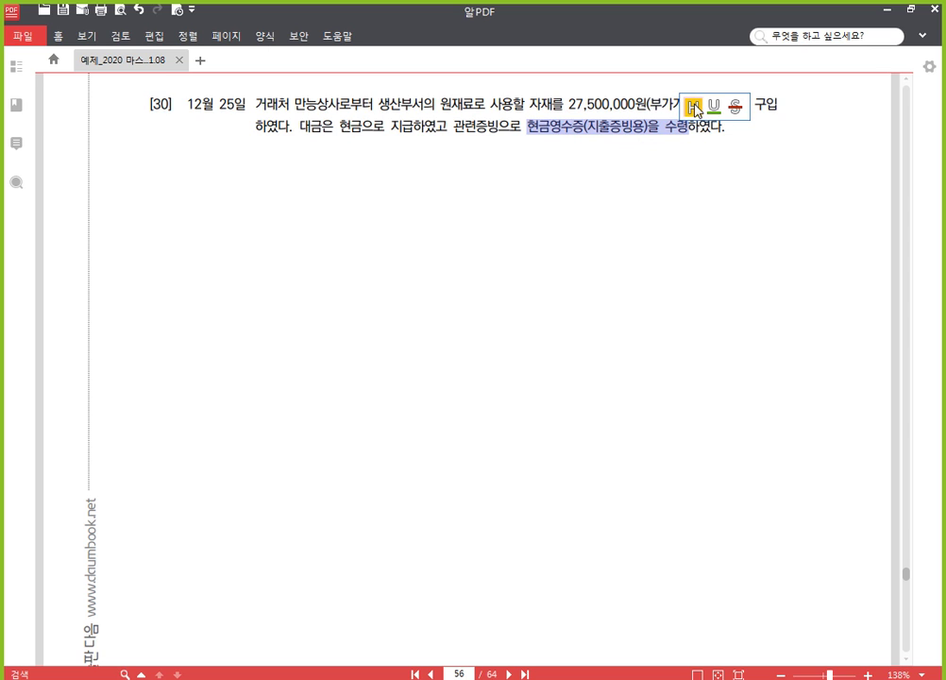
pyautogui.click(692, 105)
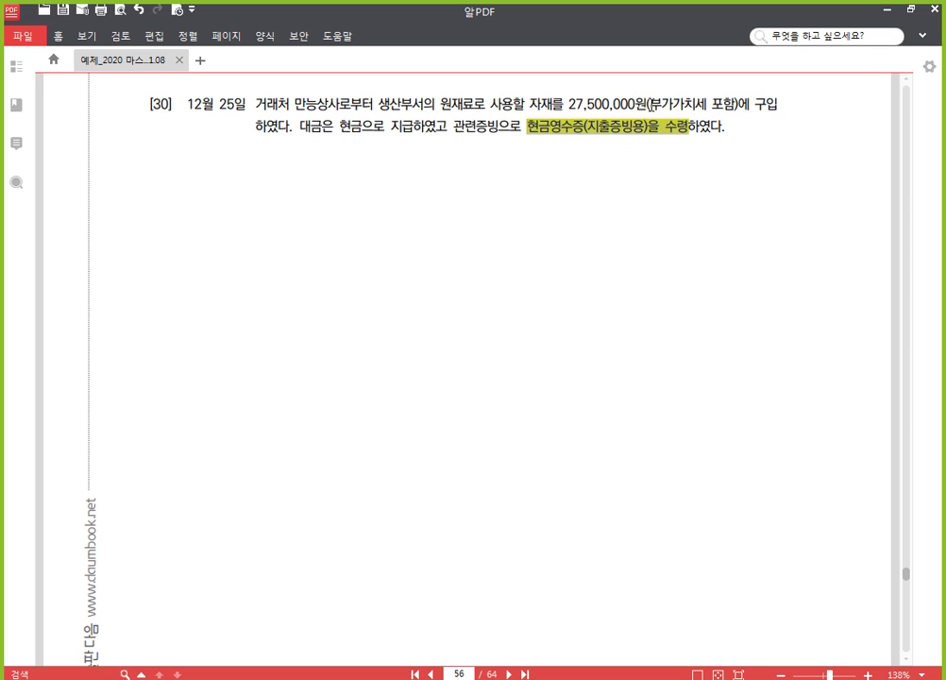
pyautogui.moveTo(649, 102); pyautogui.dragTo(735, 105)
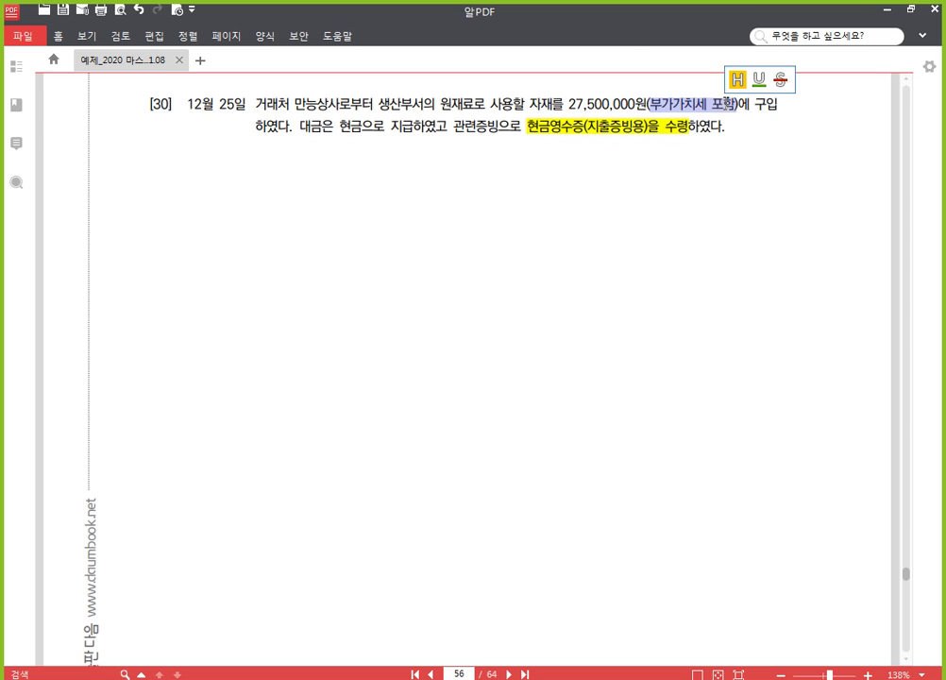
pyautogui.click(756, 83)
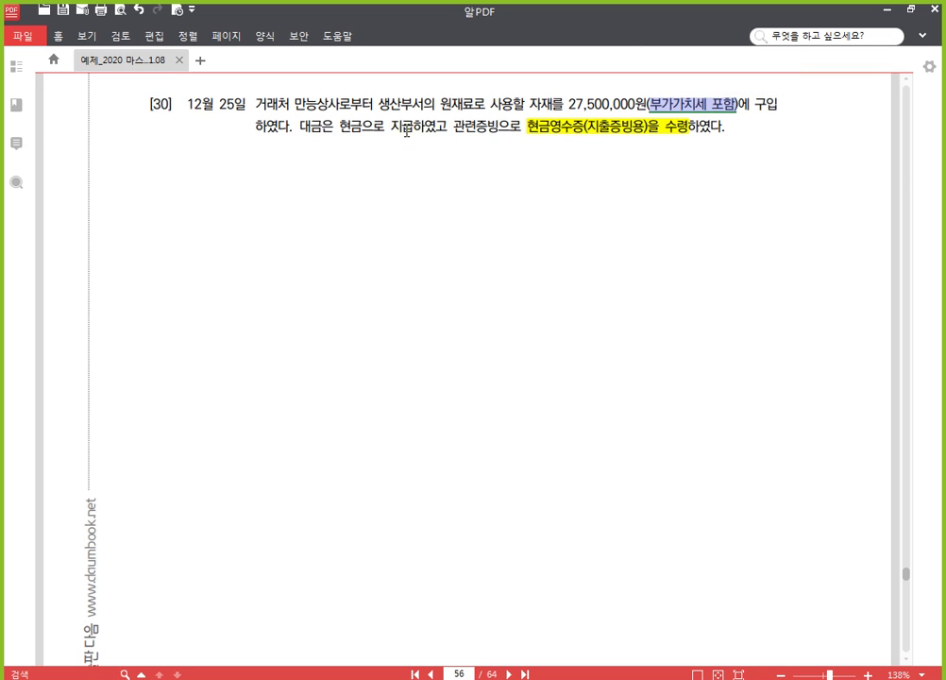
pyautogui.click(407, 131)
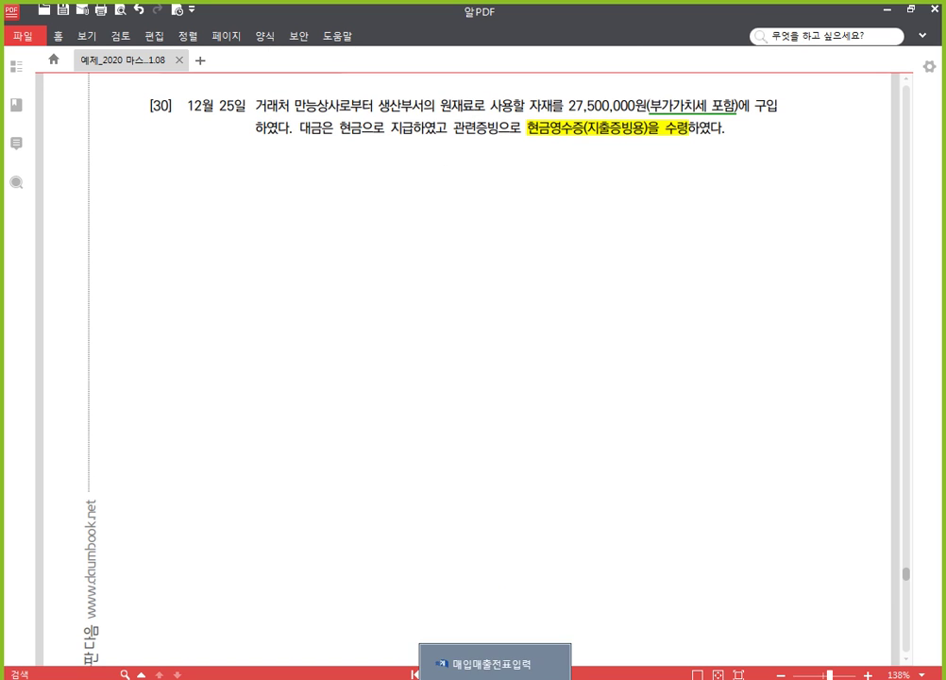
# Step: Start a December 25 type 61 (현과) purchase entry for item 자재
pyautogui.click(494, 664)
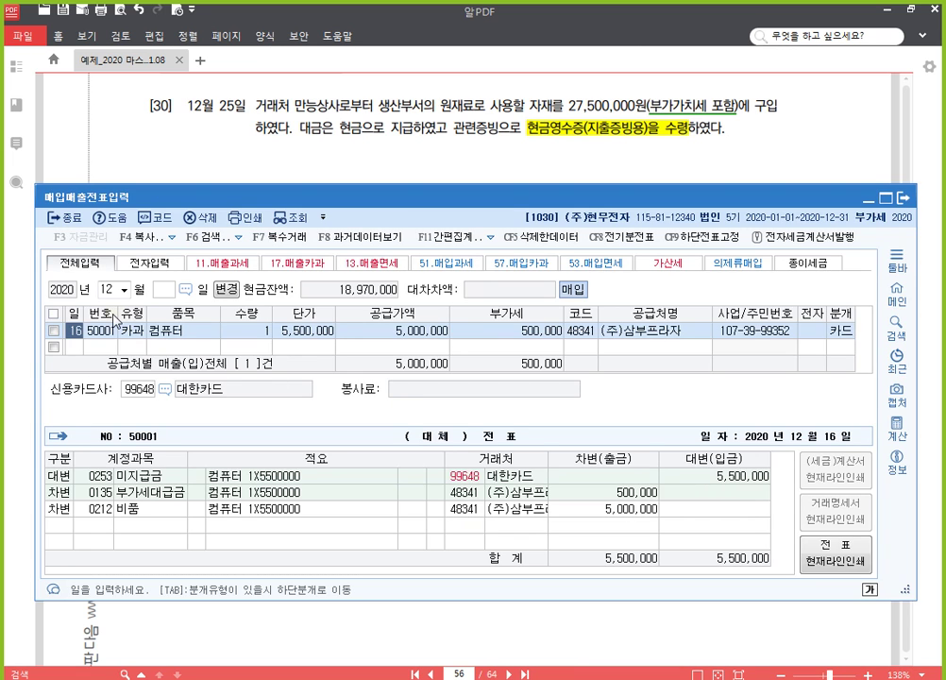
pyautogui.click(76, 348)
pyautogui.write('25')
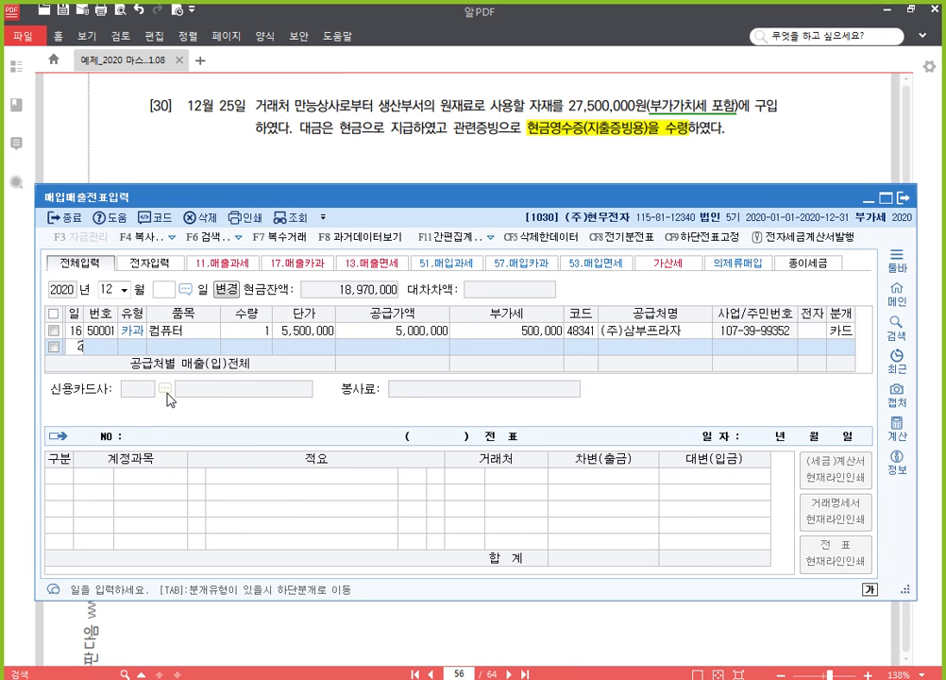
pyautogui.press('Return')
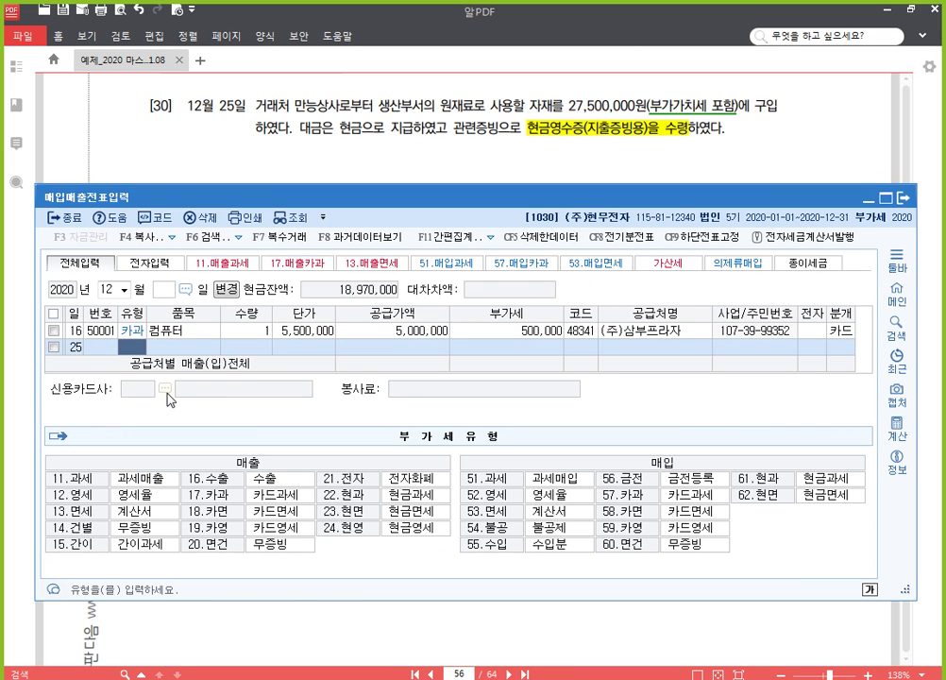
pyautogui.write('61')
pyautogui.press('Return')
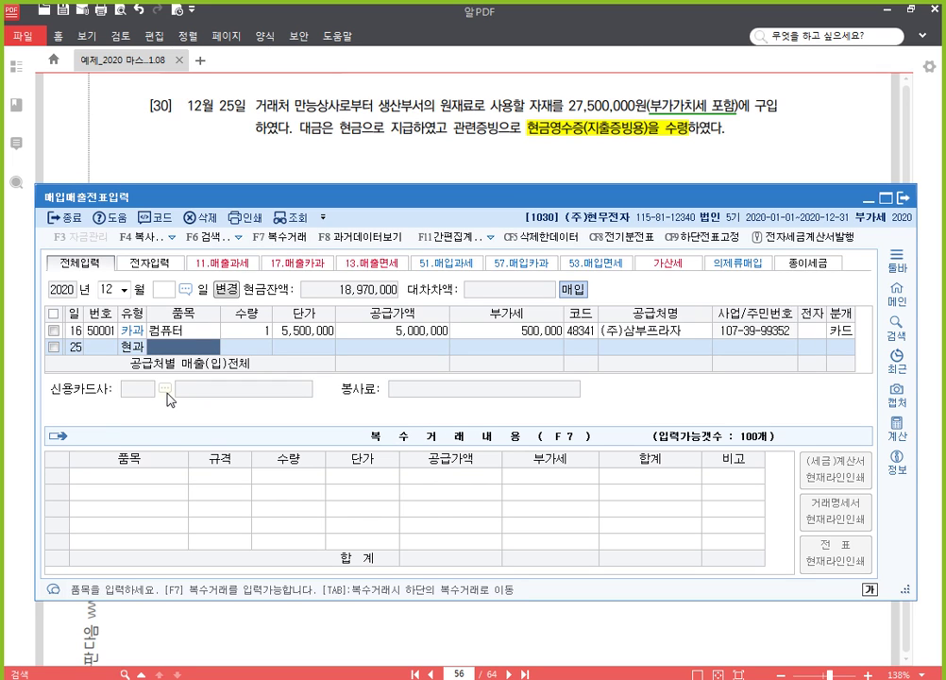
pyautogui.write('자재')
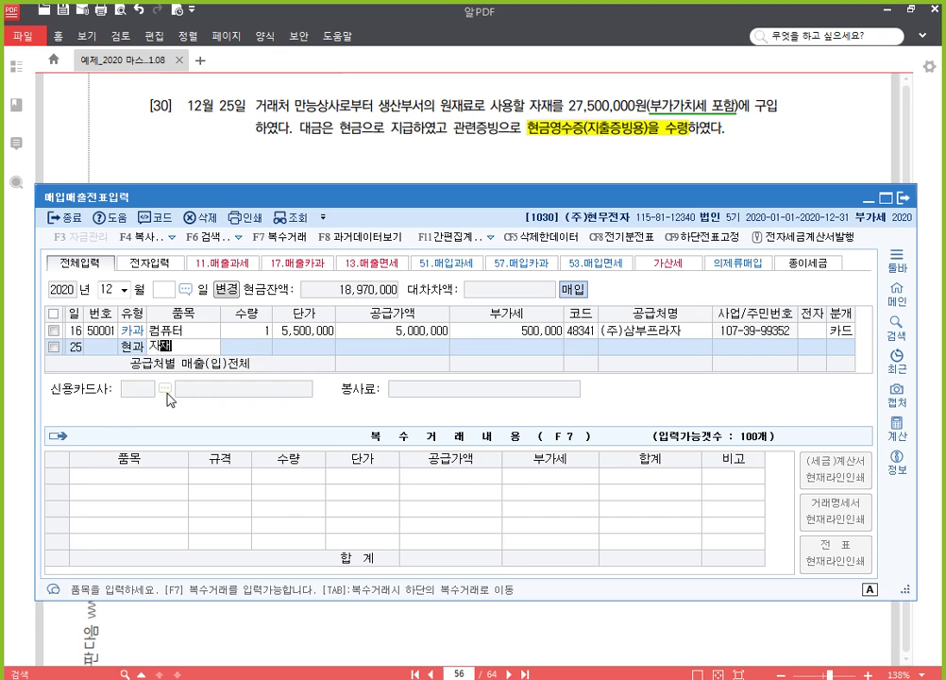
pyautogui.press('Return')
pyautogui.press('Return')
pyautogui.press('Return')
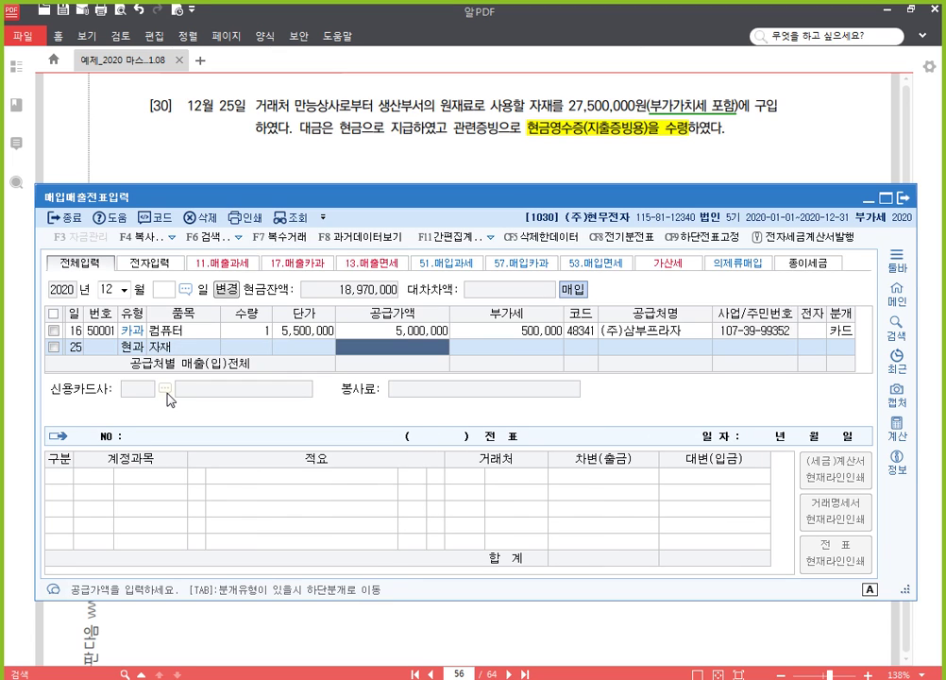
# Step: Enter 27,500,000 split into supply and VAT, supplier 만능상사, and mixed journal type 3
pyautogui.write('27500000')
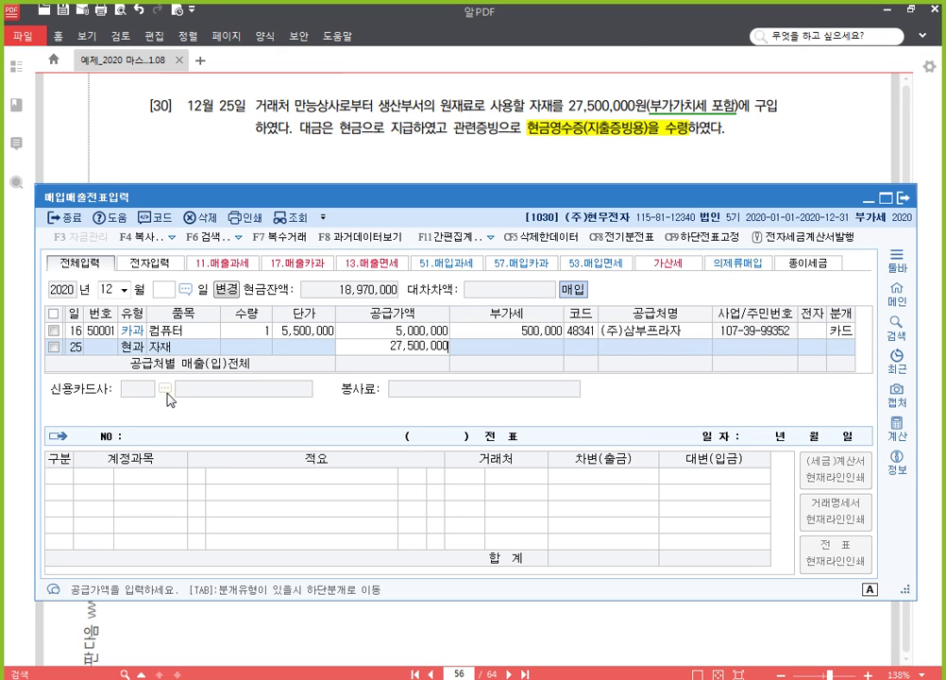
pyautogui.press('Return')
pyautogui.press('Return')
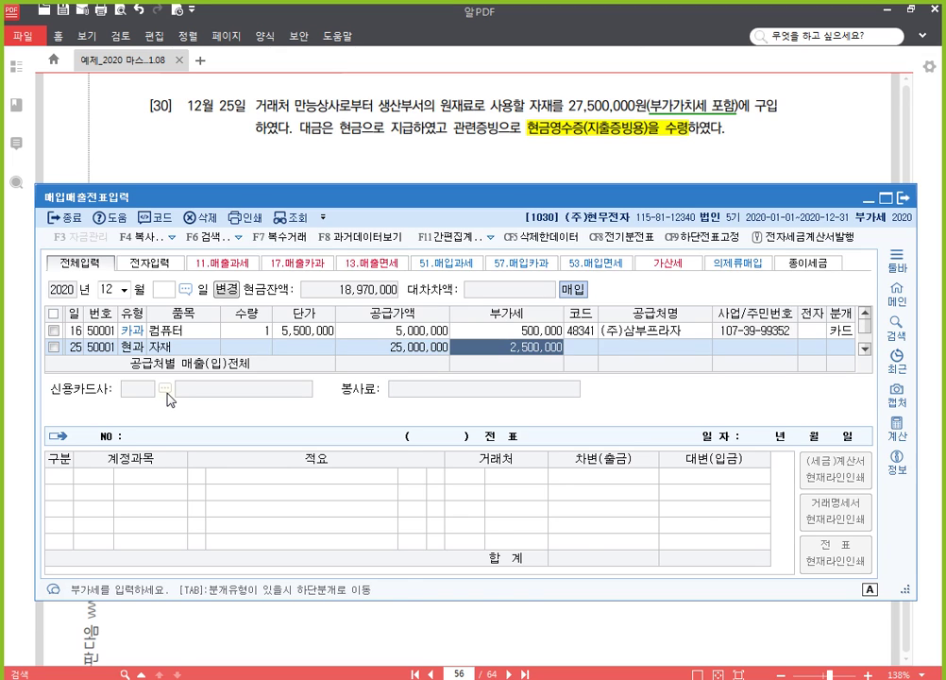
pyautogui.press('Return')
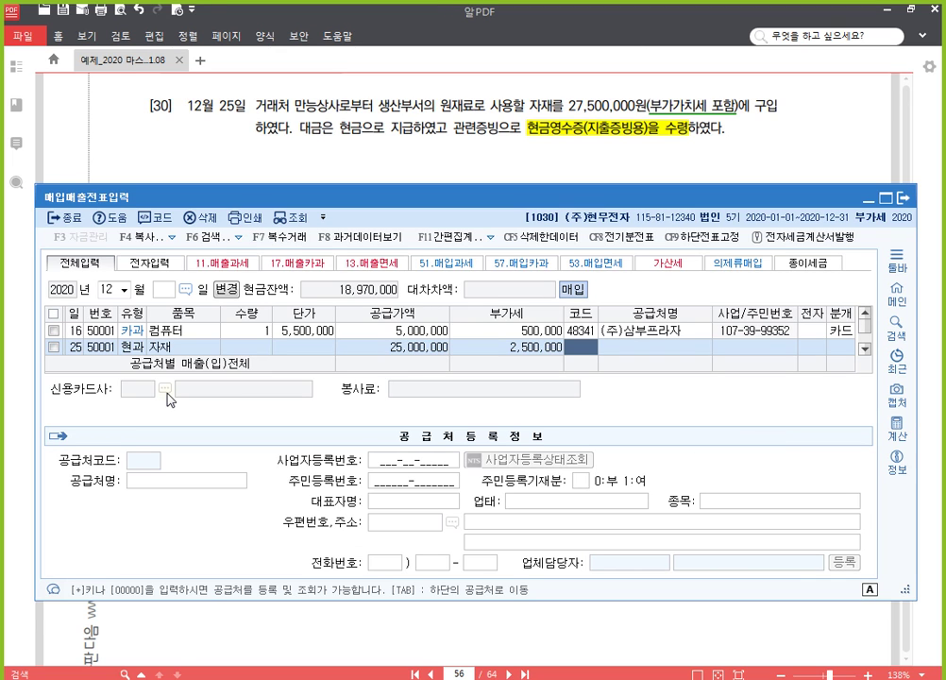
pyautogui.write('만')
pyautogui.press('Return')
pyautogui.press('Return')
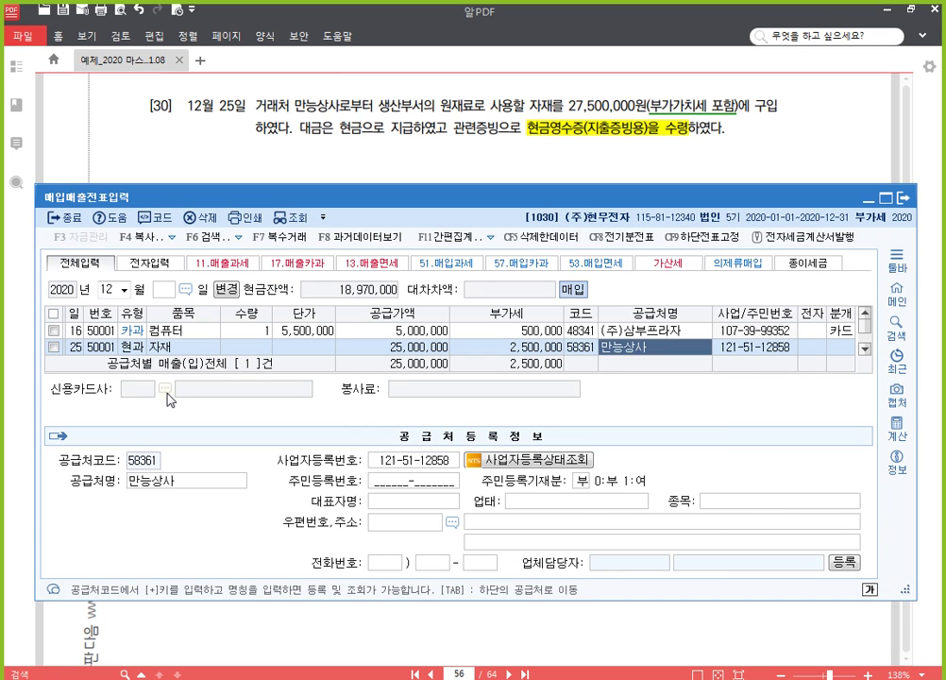
pyautogui.press('Return')
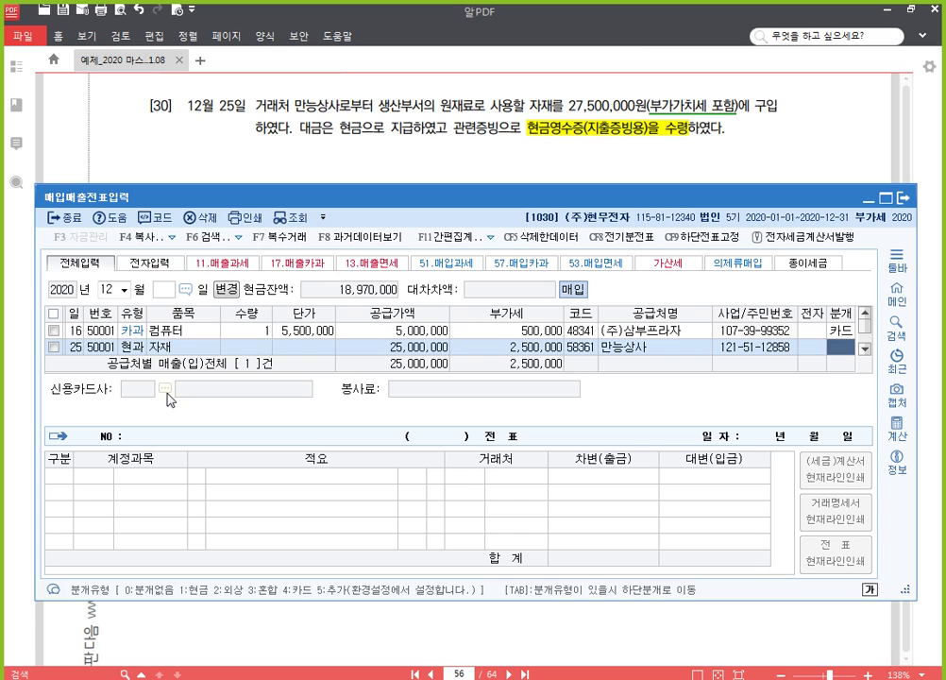
pyautogui.write('3')
pyautogui.press('Return')
pyautogui.press('Return')
pyautogui.press('Return')
pyautogui.press('Return')
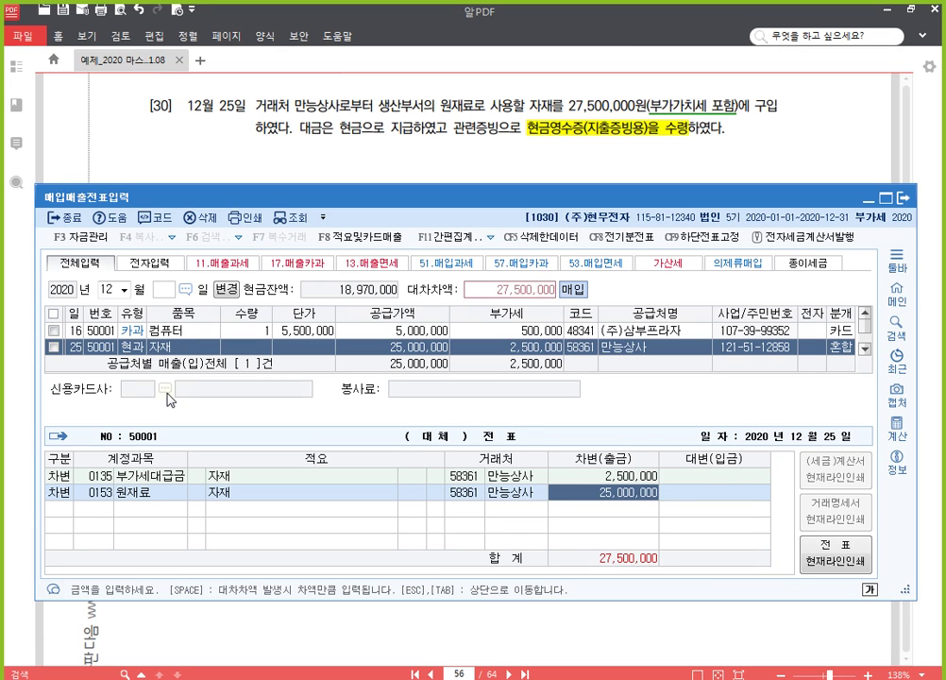
# Step: Credit 현금 for 27,500,000 to balance the slip, then close the 매입매출전표입력 window
pyautogui.press('Return')
pyautogui.write('4')
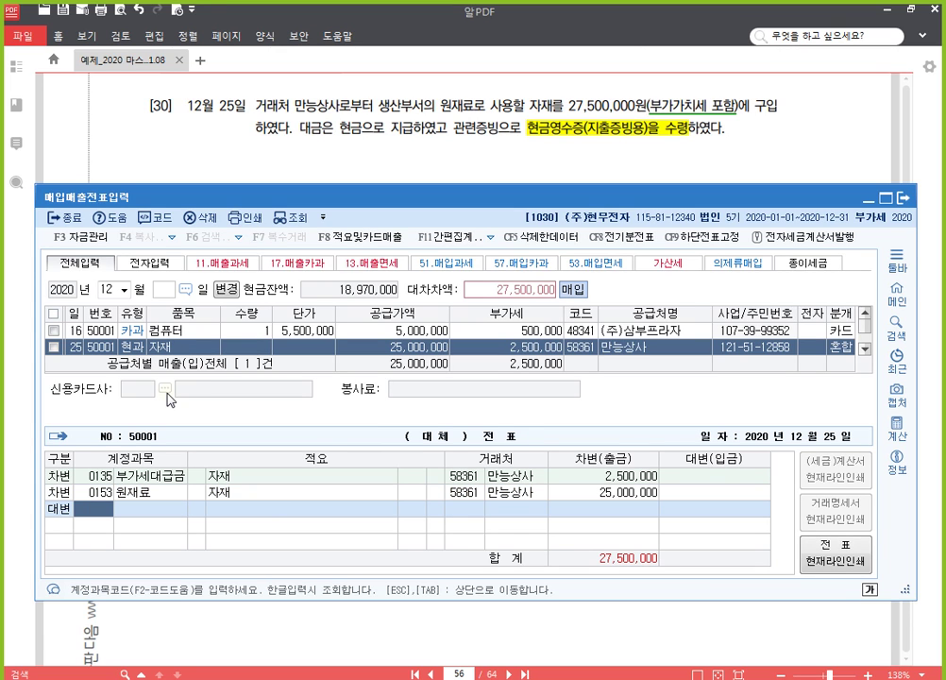
pyautogui.write('101')
pyautogui.press('Return')
pyautogui.press('Return')
pyautogui.press('Return')
pyautogui.press('Return')
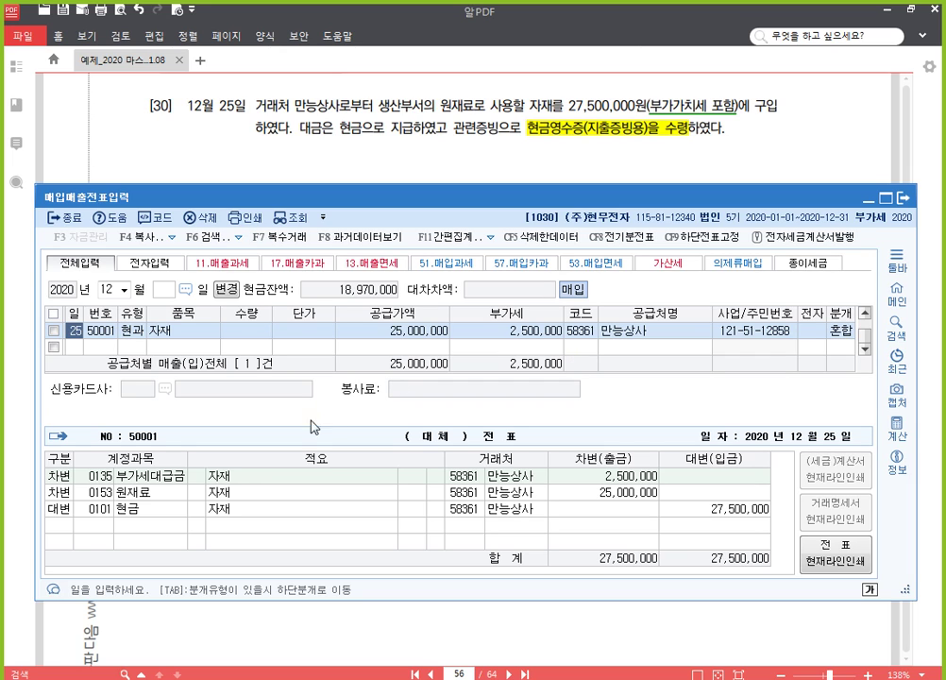
pyautogui.click(903, 199)
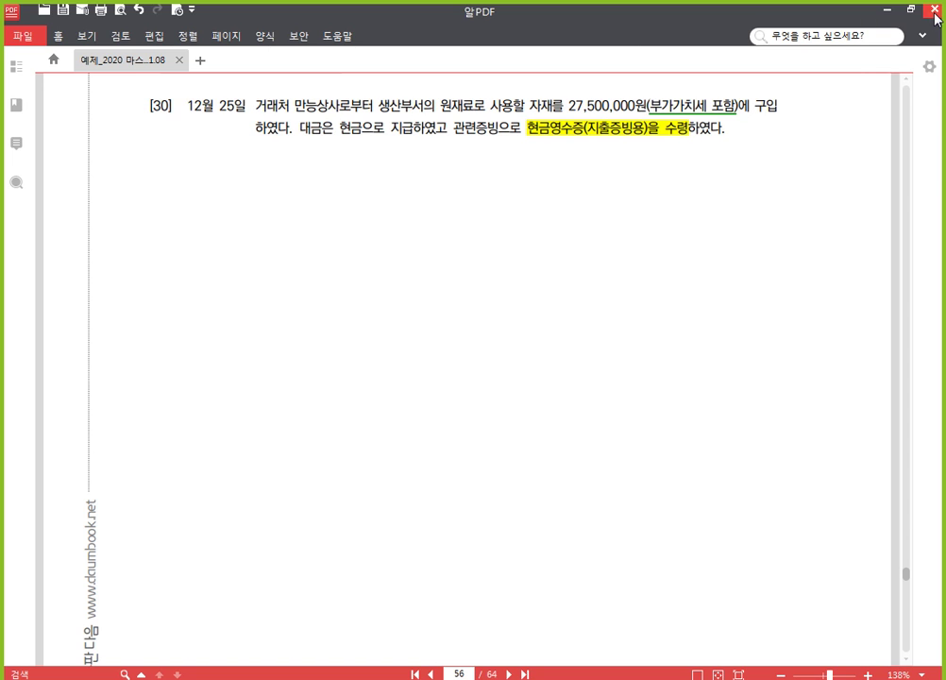
# Step: Exit KcLep with confirmation and launch Smart A (iPLUS) from its desktop shortcut
pyautogui.click(888, 10)
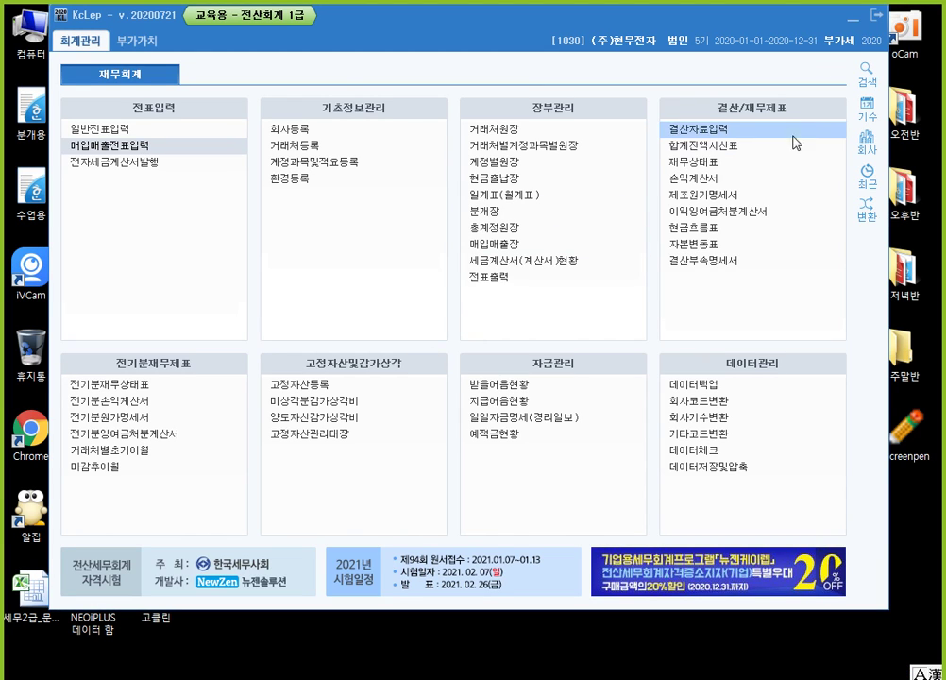
pyautogui.click(875, 13)
pyautogui.click(483, 332)
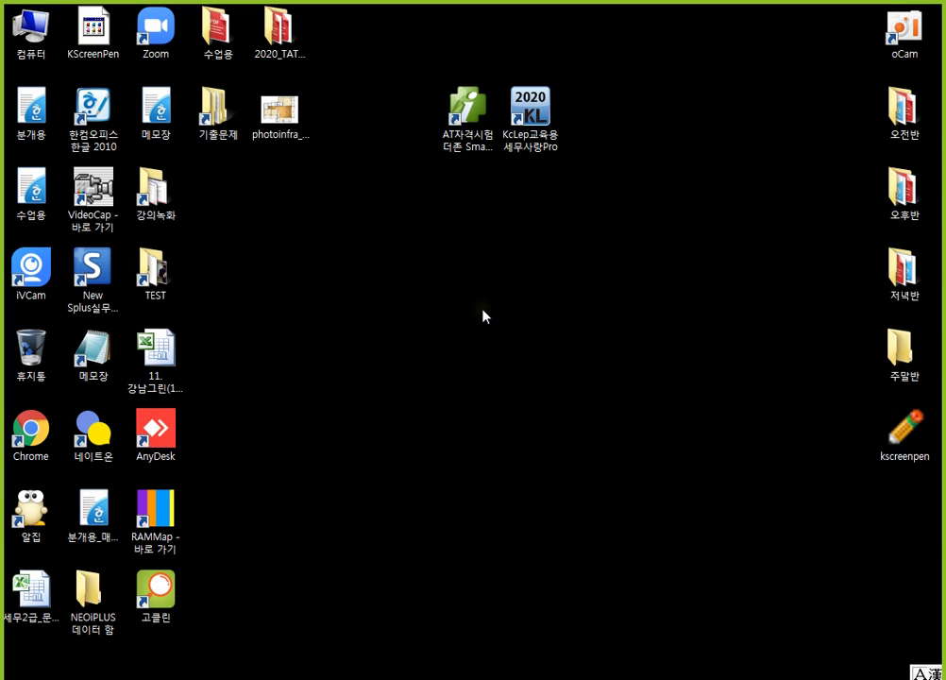
pyautogui.click(468, 120)
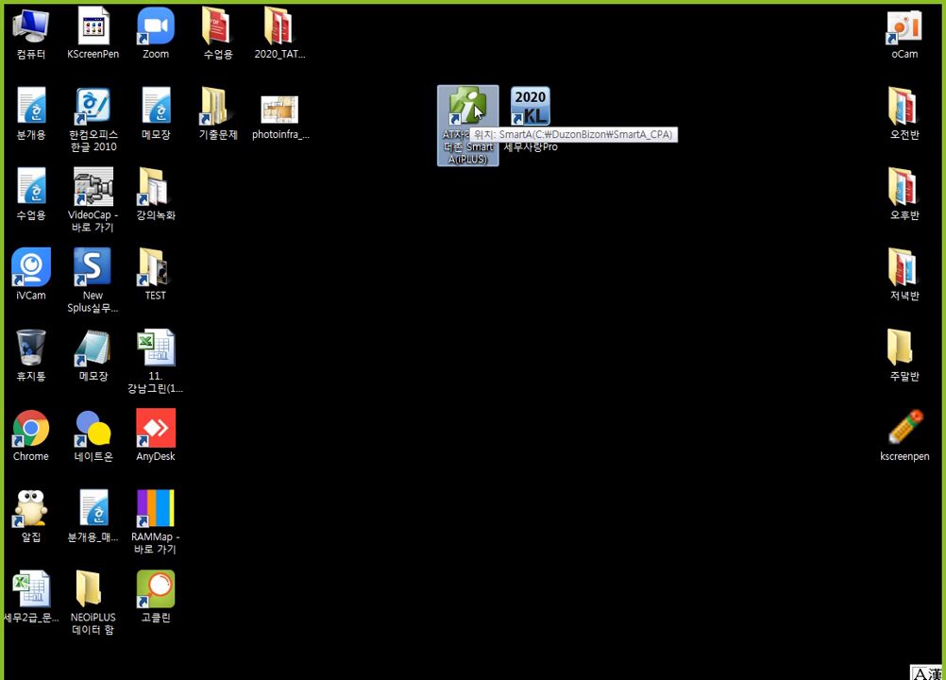
pyautogui.doubleClick(470, 118)
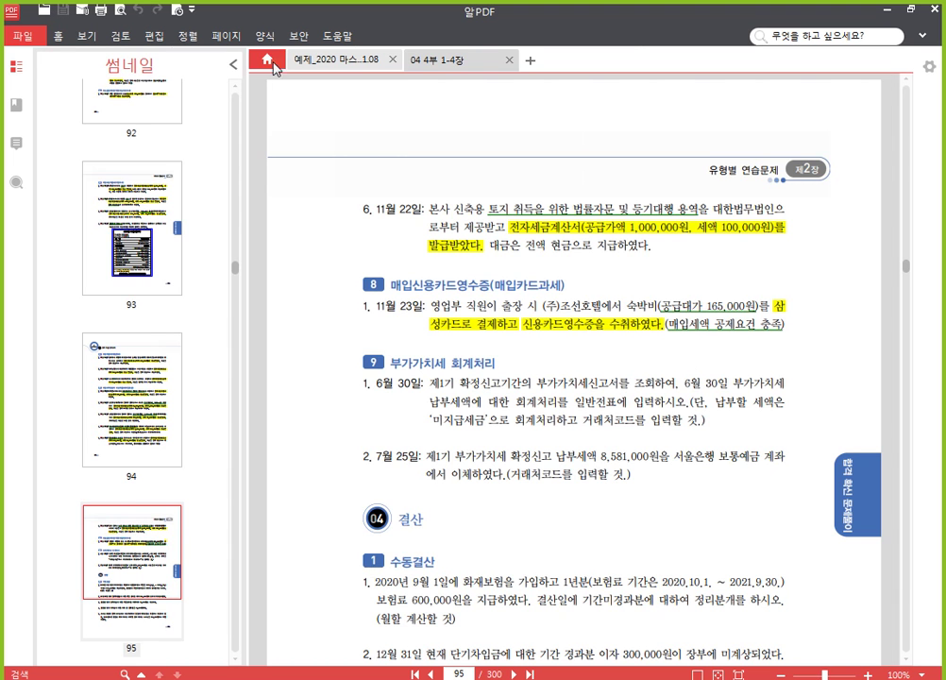
# Step: Hide the thumbnail panel and set the textbook zoom to 138%
pyautogui.click(231, 63)
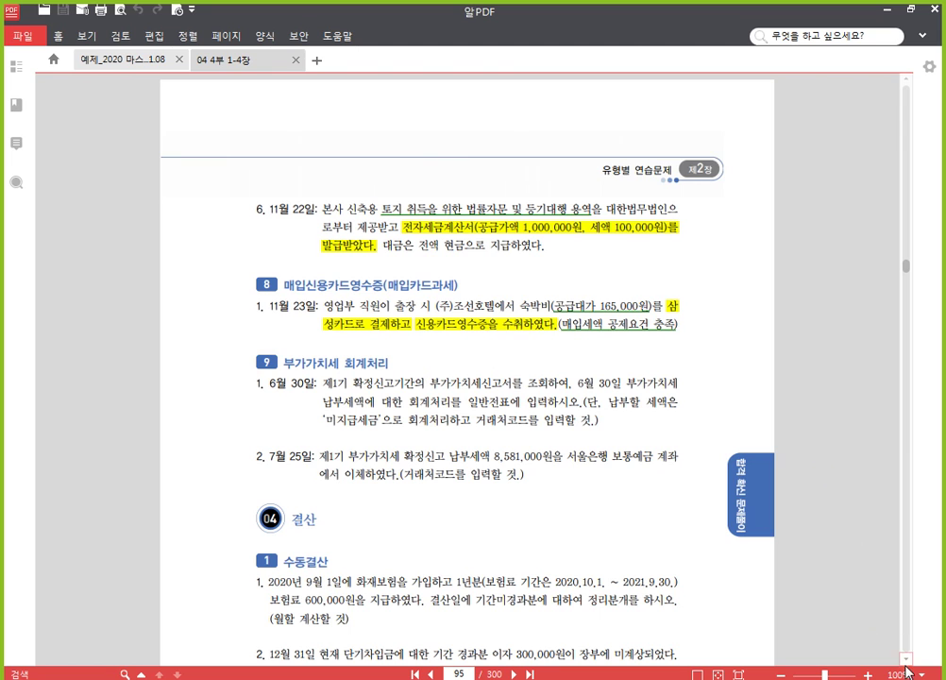
pyautogui.moveTo(911, 675); pyautogui.dragTo(898, 676)
pyautogui.write('38')
pyautogui.press('Return')
# Step: Scroll up to page 284's 문제 1 기초정보관리의 이해
pyautogui.moveTo(905, 265); pyautogui.dragTo(904, 144)
pyautogui.scroll(5, 775, 305)
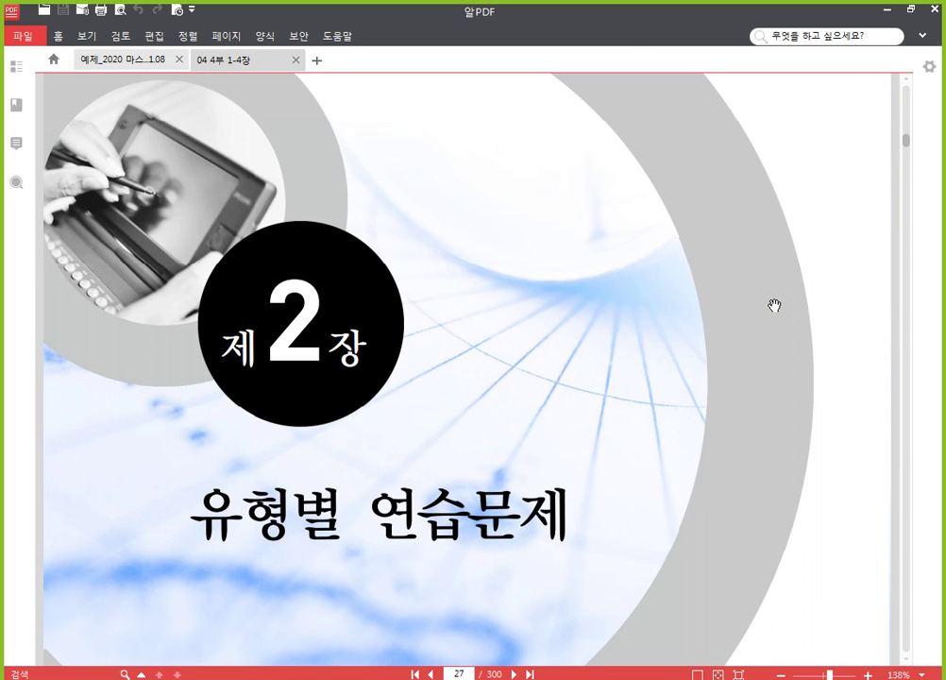
pyautogui.moveTo(906, 146); pyautogui.dragTo(908, 115)
pyautogui.scroll(8, 565, 194)
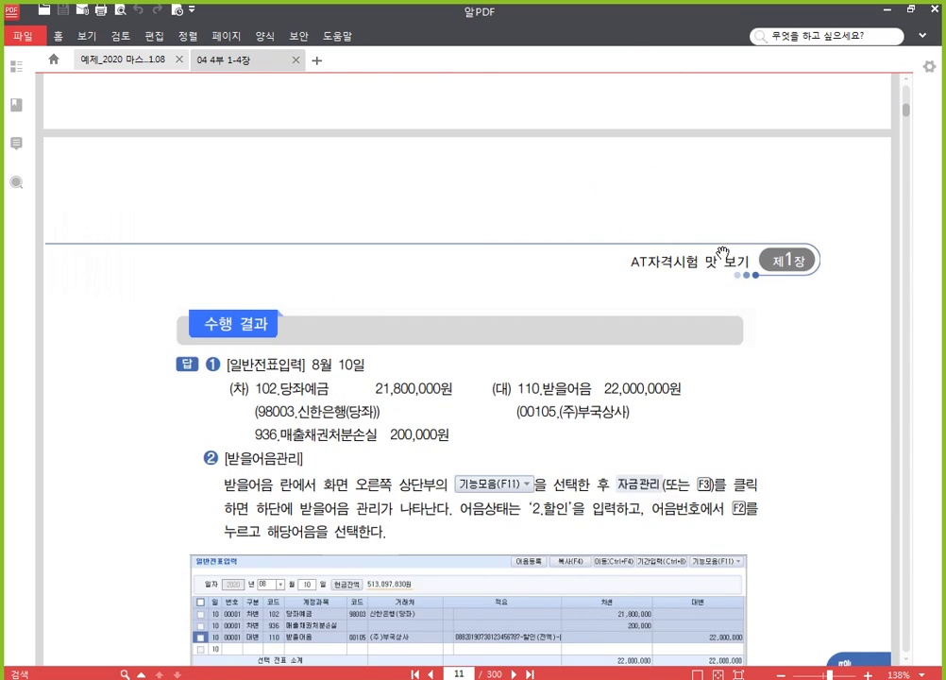
pyautogui.scroll(10, 731, 272)
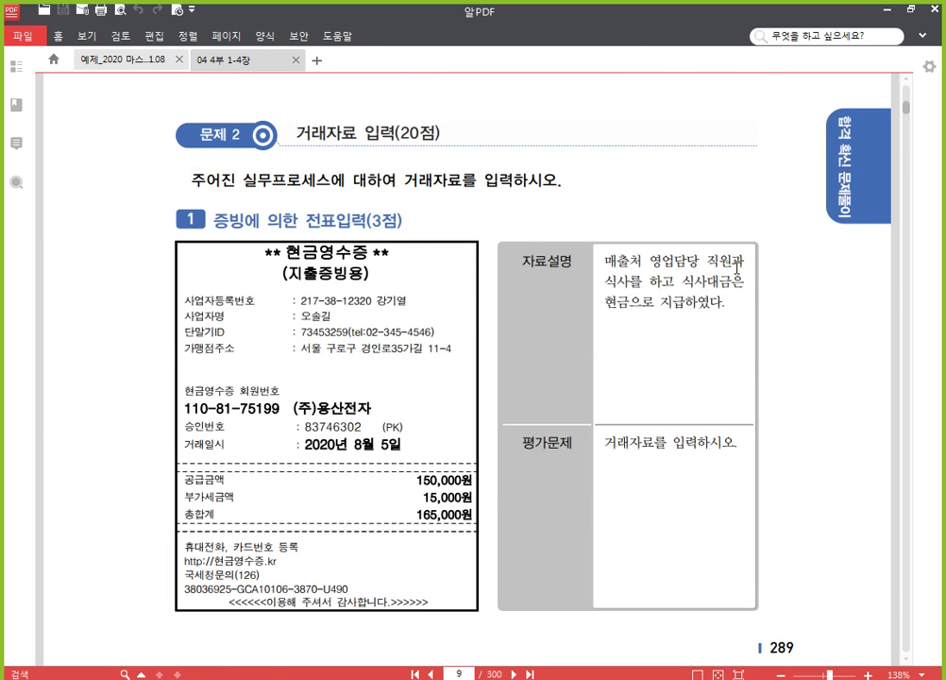
pyautogui.scroll(2, 737, 268)
pyautogui.scroll(15, 736, 268)
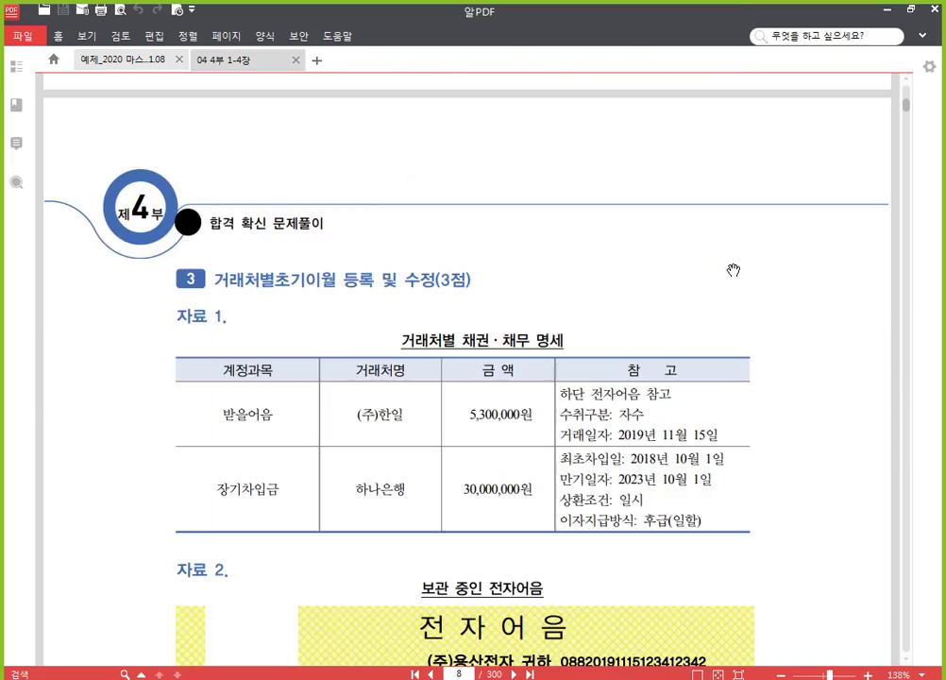
pyautogui.scroll(12, 734, 271)
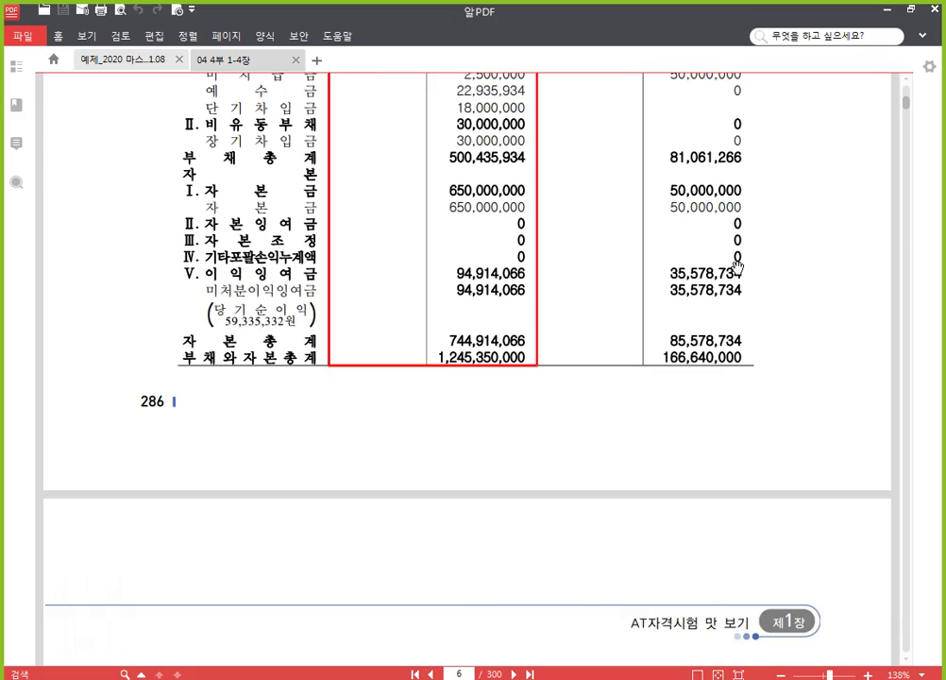
pyautogui.scroll(15, 735, 269)
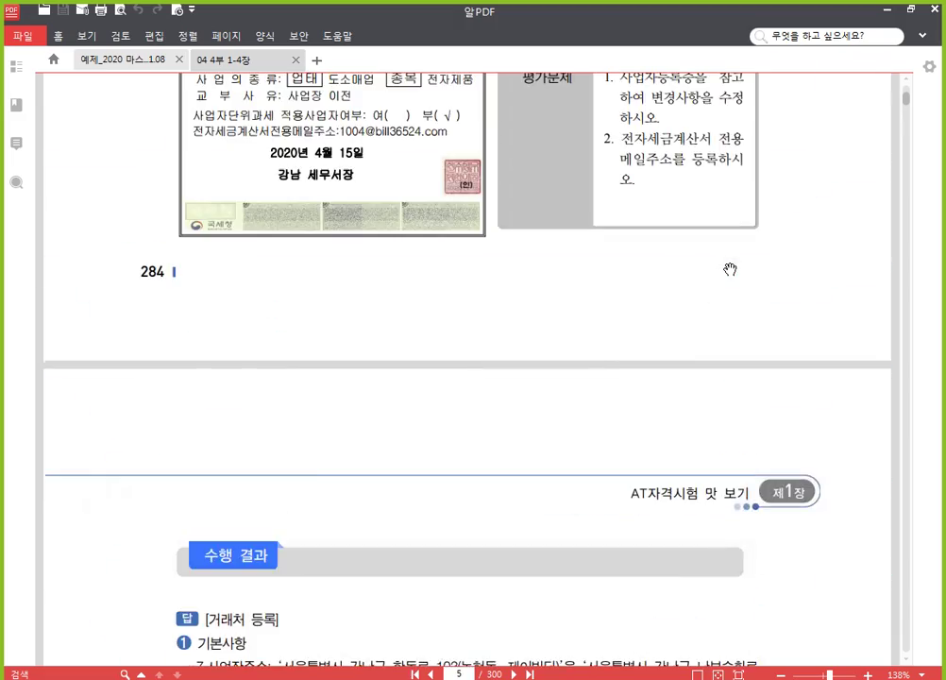
pyautogui.scroll(4, 730, 270)
pyautogui.scroll(-1, 730, 269)
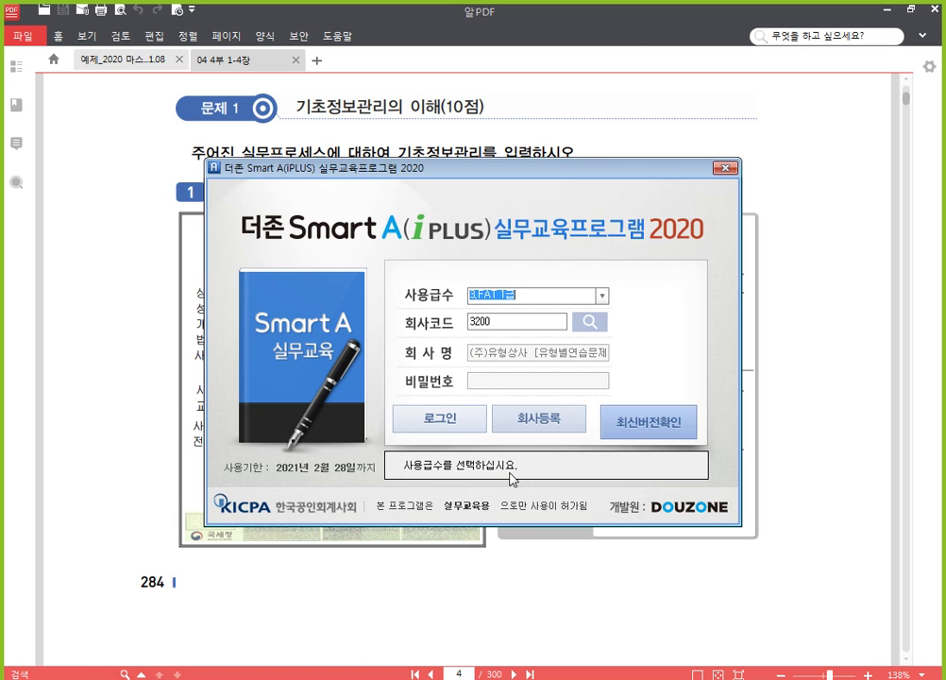
# Step: Log into company 3100 (주)용산전자 and open the 재무회계 full menu without the sidebar
pyautogui.press('F2')
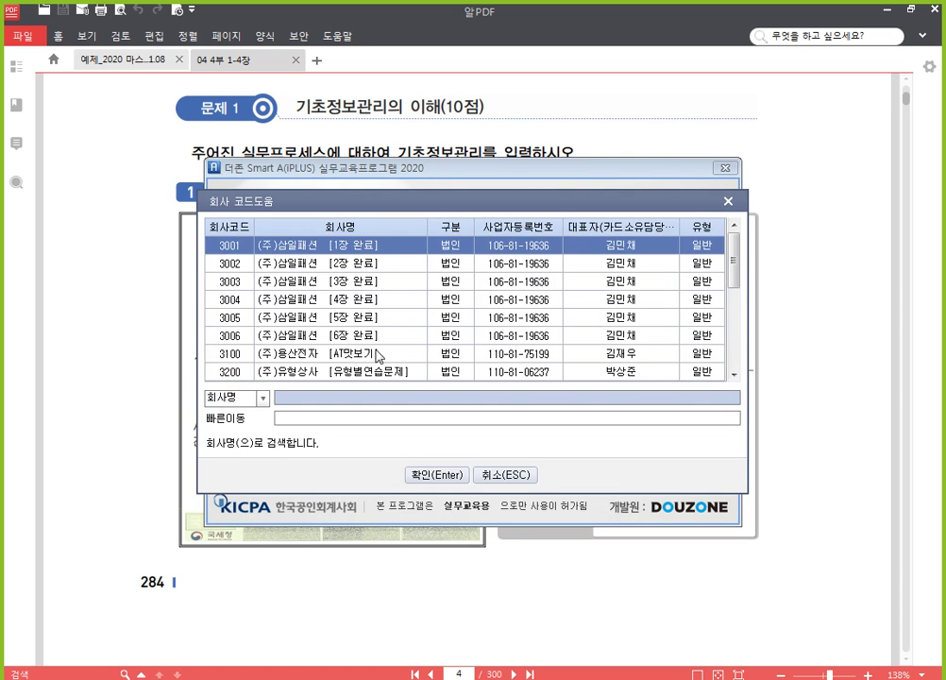
pyautogui.click(421, 360)
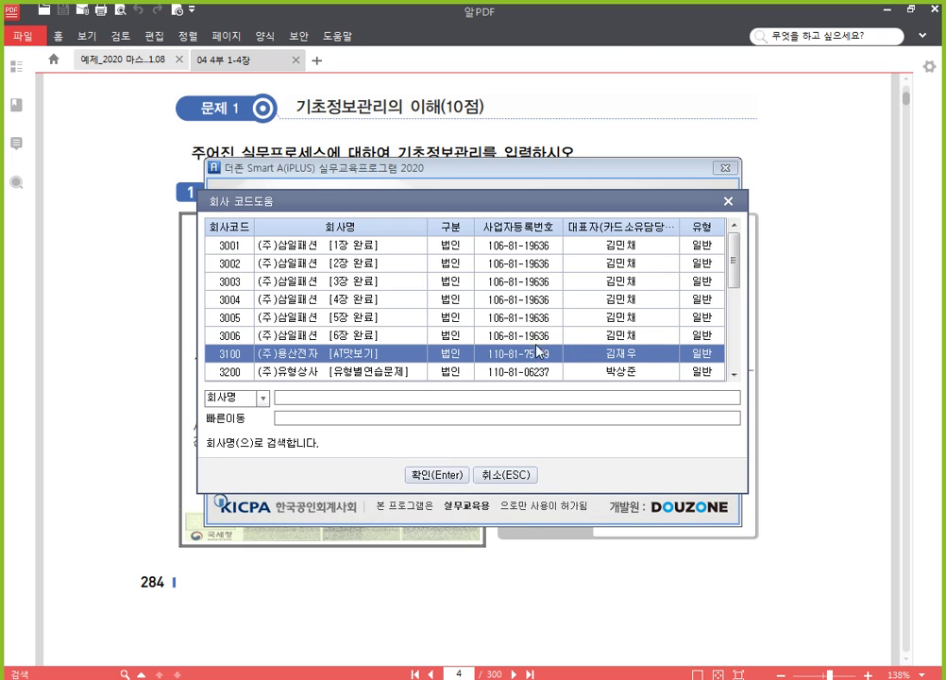
pyautogui.click(451, 477)
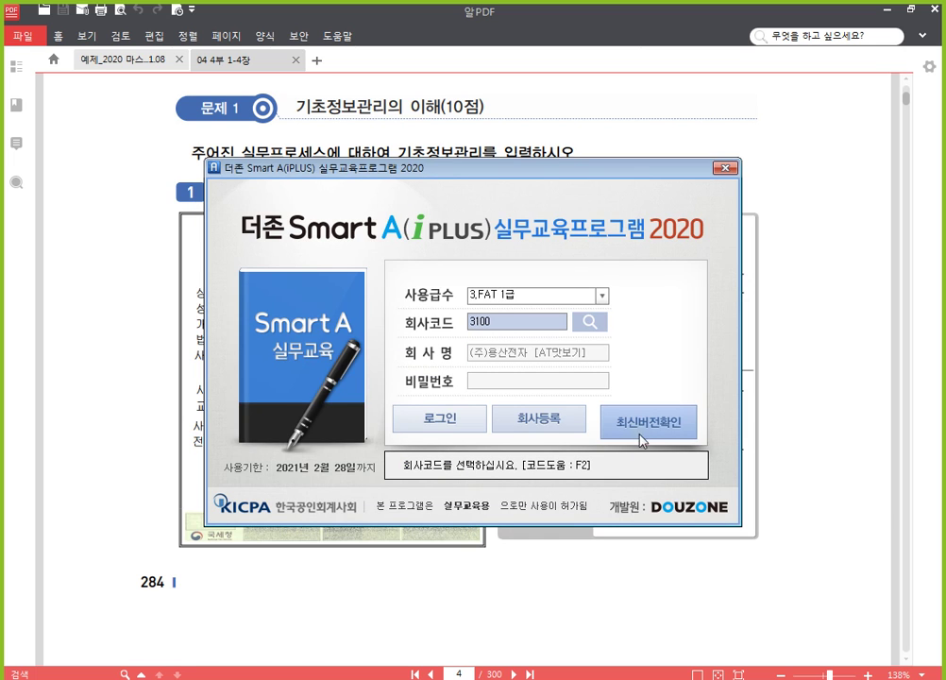
pyautogui.click(442, 426)
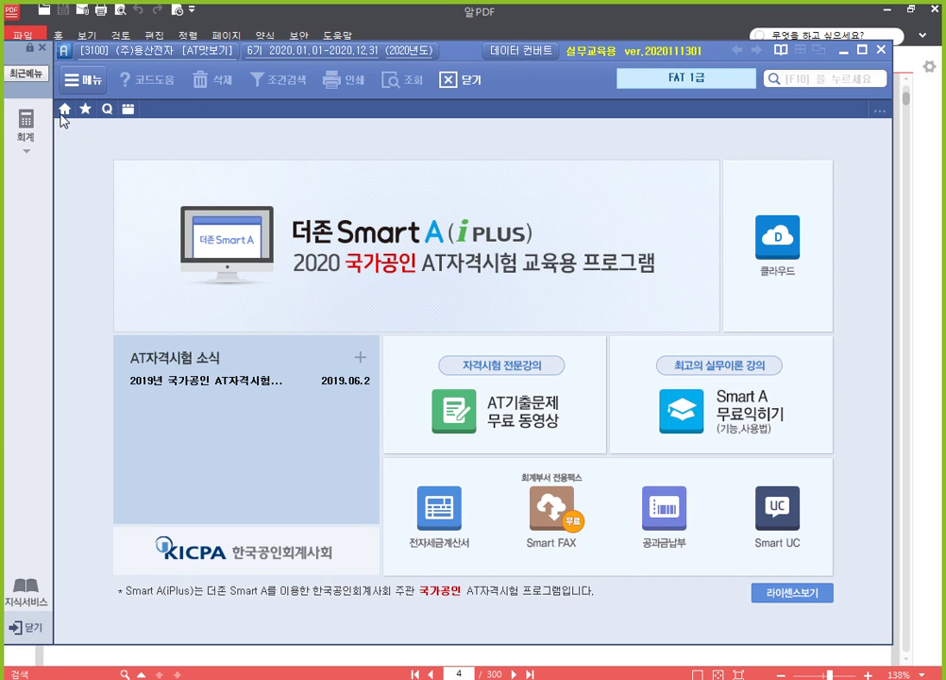
pyautogui.click(27, 121)
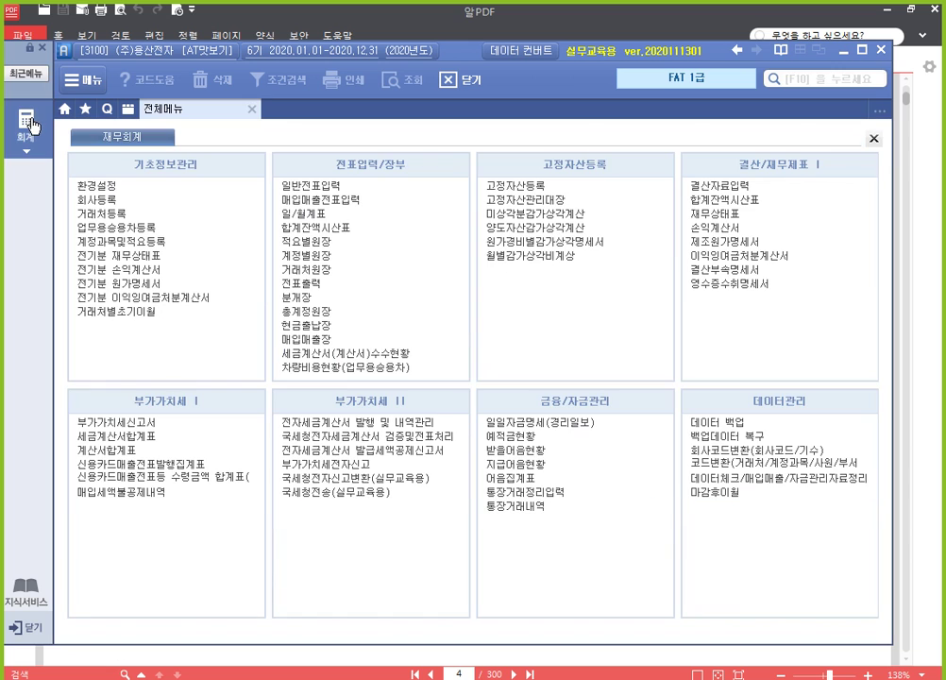
pyautogui.click(41, 49)
# Step: Read problem 1's (주)드림 registration certificate in the textbook, then return to Smart A
pyautogui.click(415, 14)
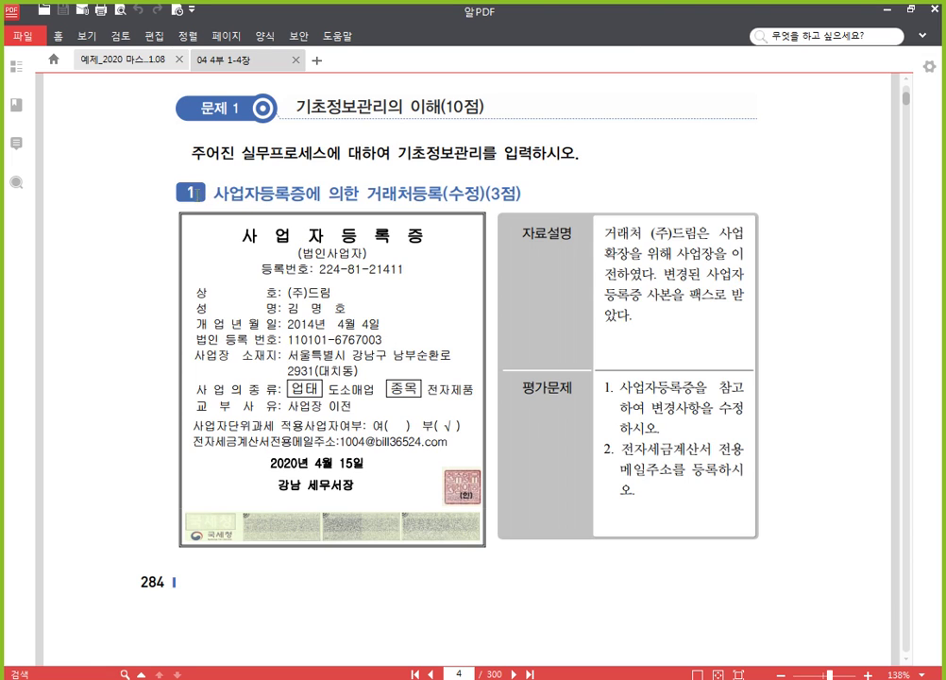
pyautogui.moveTo(189, 193); pyautogui.dragTo(475, 197)
pyautogui.click(392, 193)
pyautogui.hotkey('alt', 'Tab')
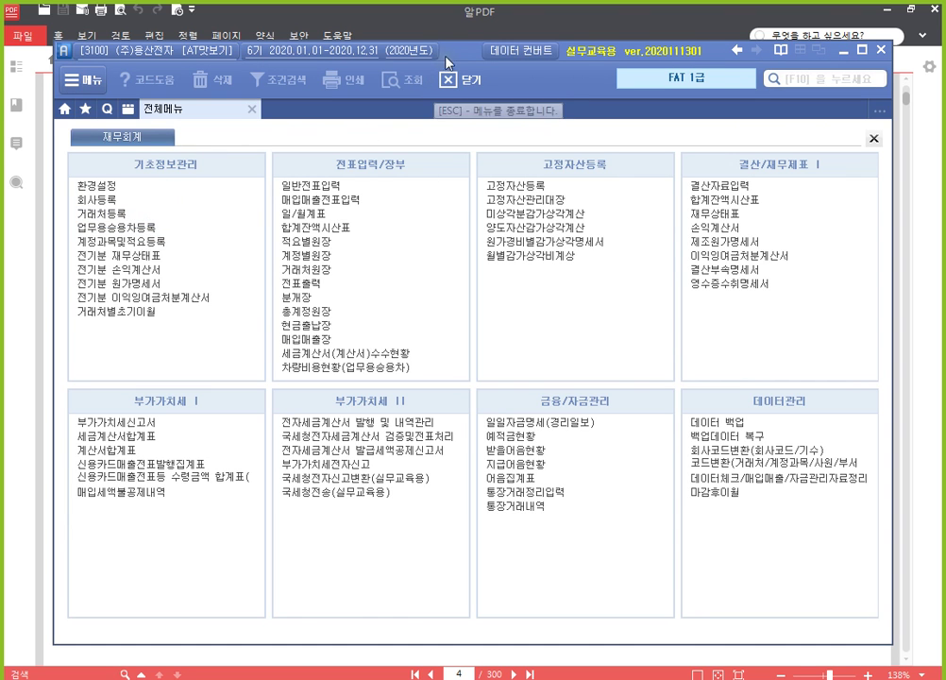
pyautogui.moveTo(453, 59); pyautogui.dragTo(447, 30)
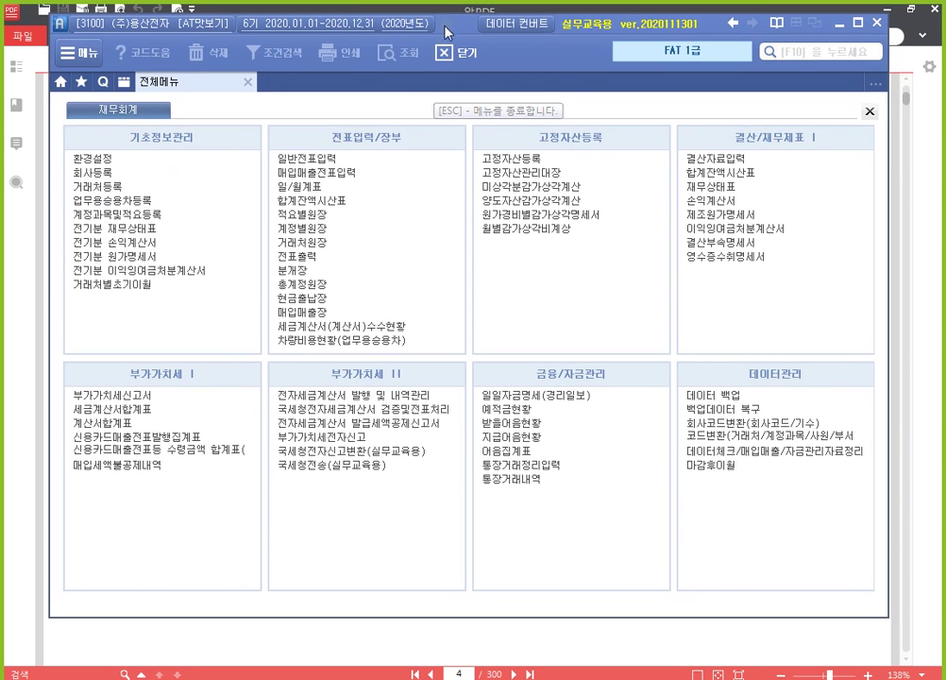
pyautogui.click(161, 191)
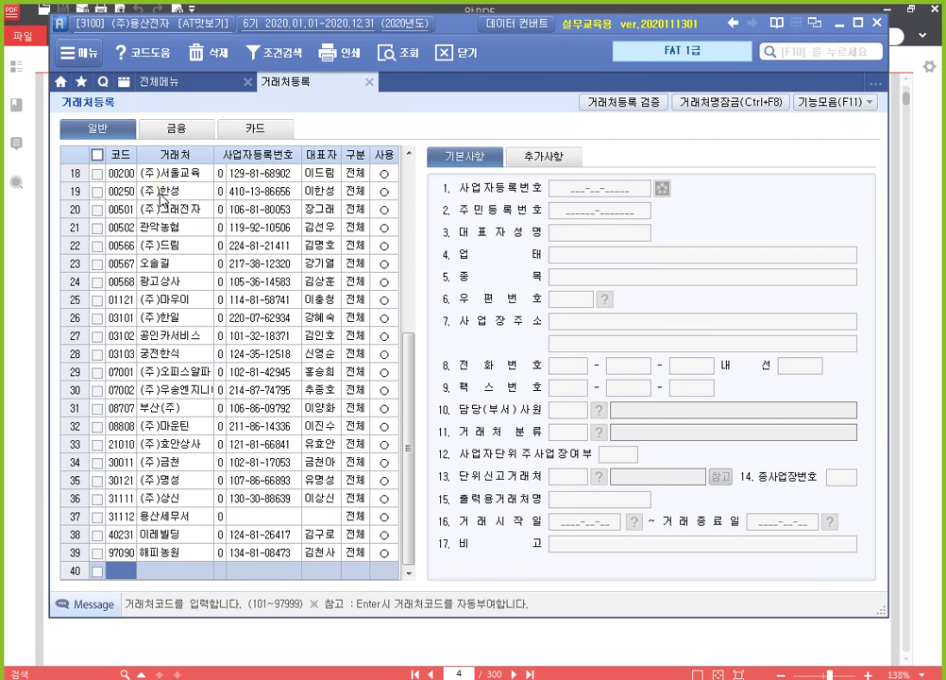
pyautogui.click(195, 247)
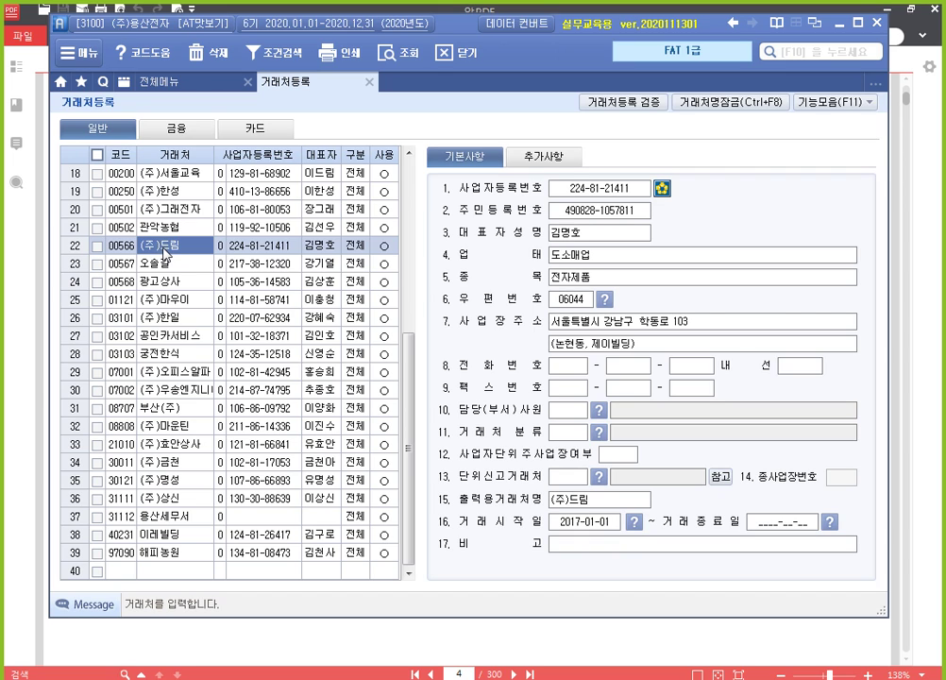
pyautogui.click(612, 190)
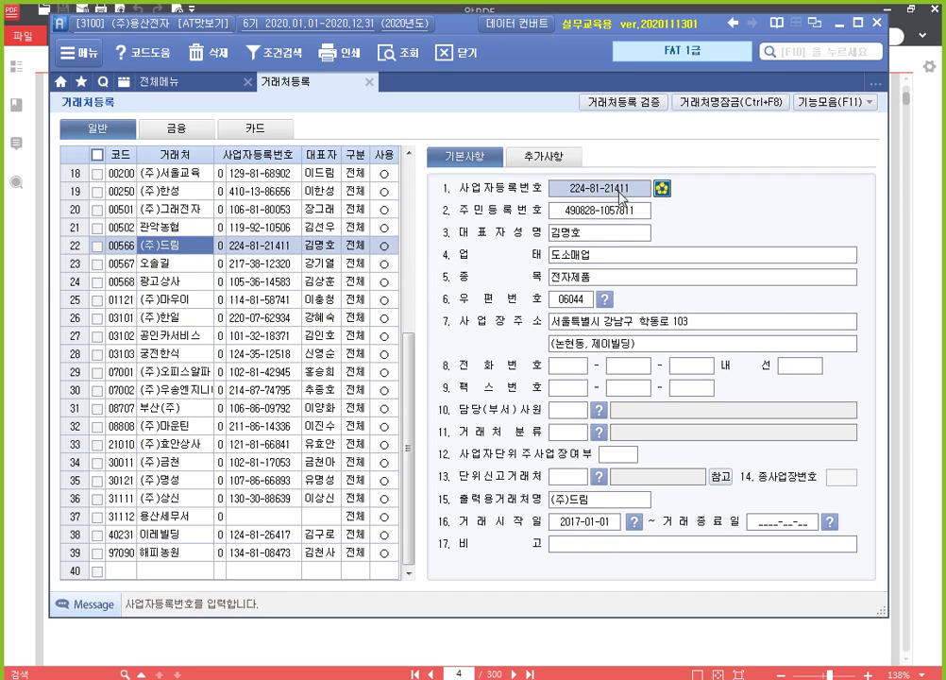
pyautogui.click(612, 238)
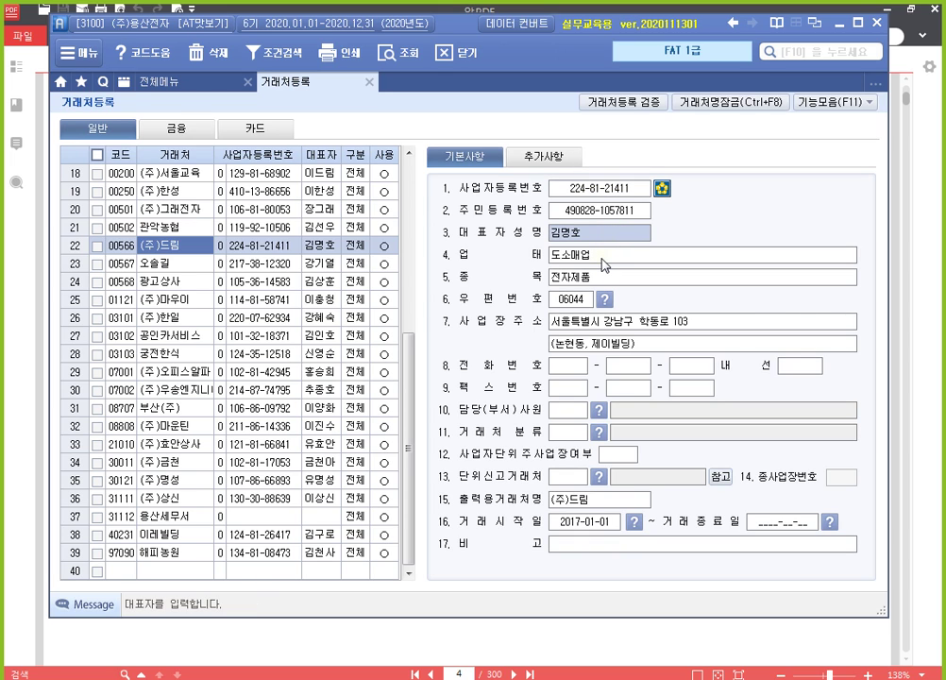
pyautogui.click(602, 258)
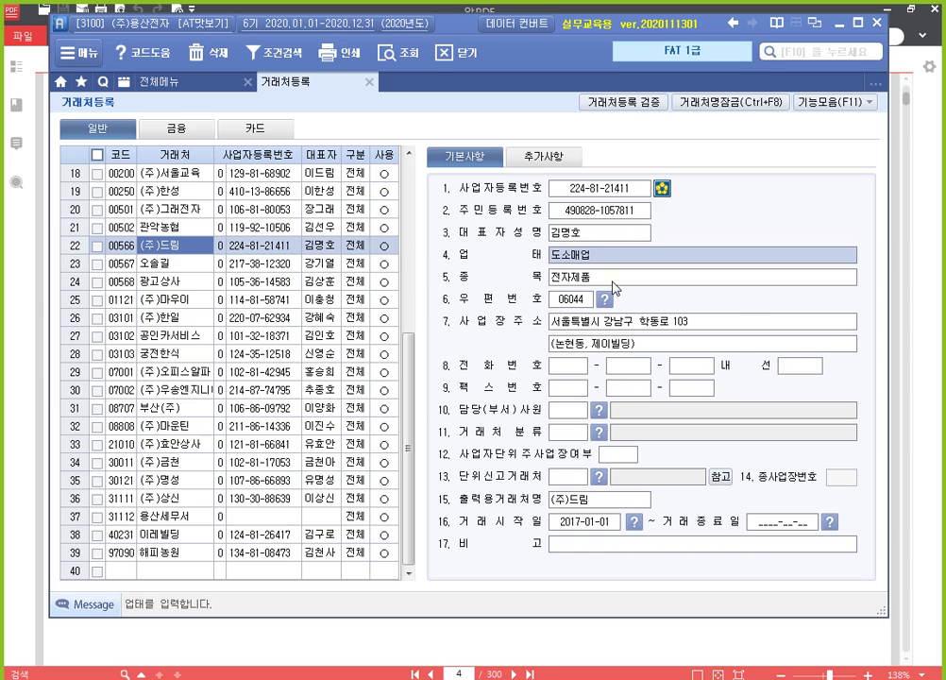
pyautogui.click(612, 280)
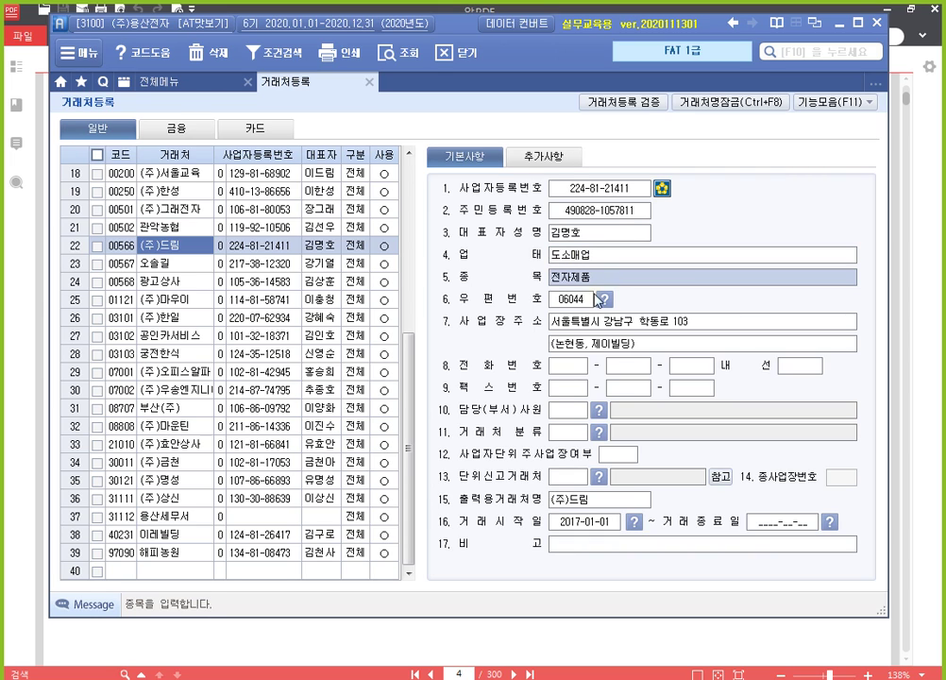
pyautogui.click(580, 302)
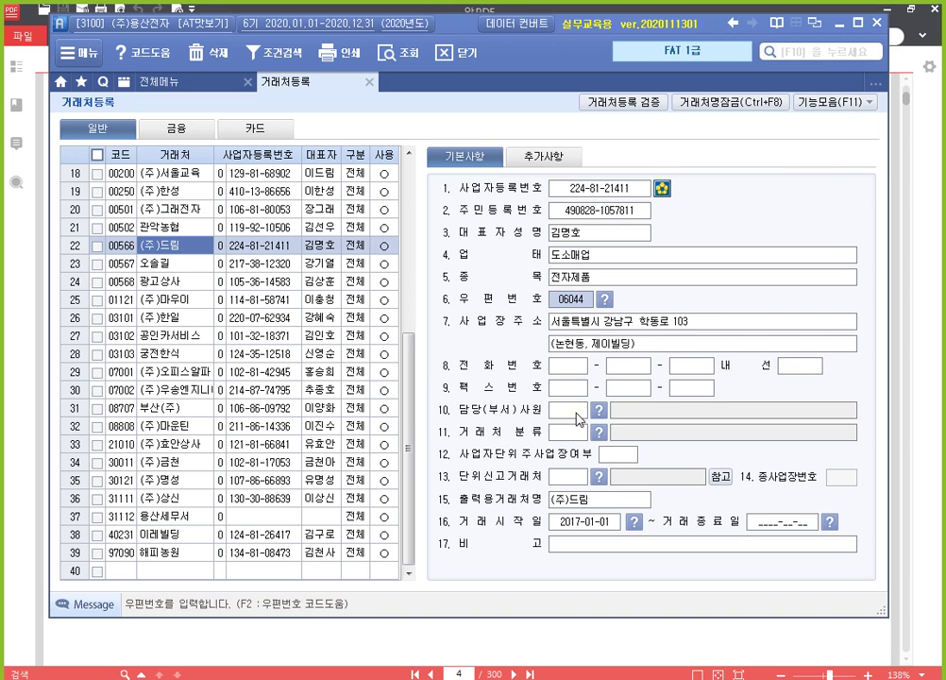
# Step: Search 남부순환로 and apply postcode 06280 with its Daechi-dong address to (주)드림
pyautogui.press('F2')
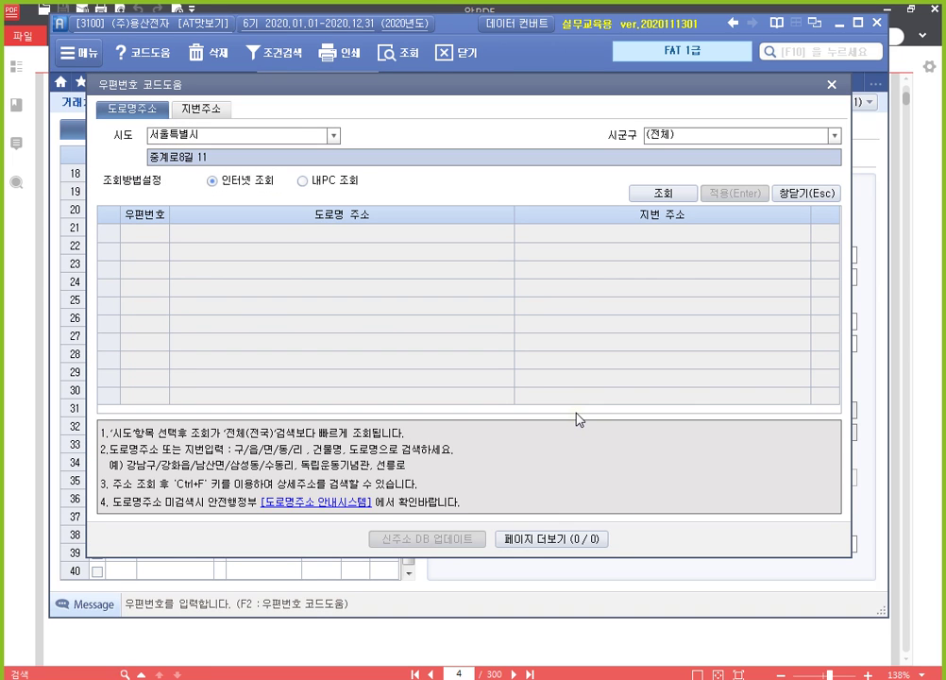
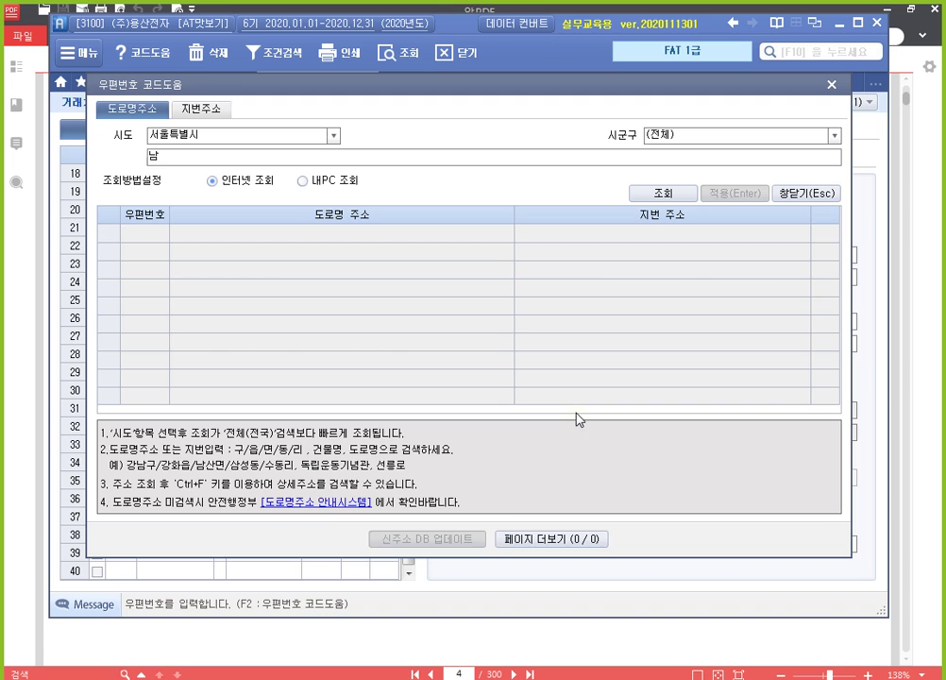
pyautogui.press('Return')
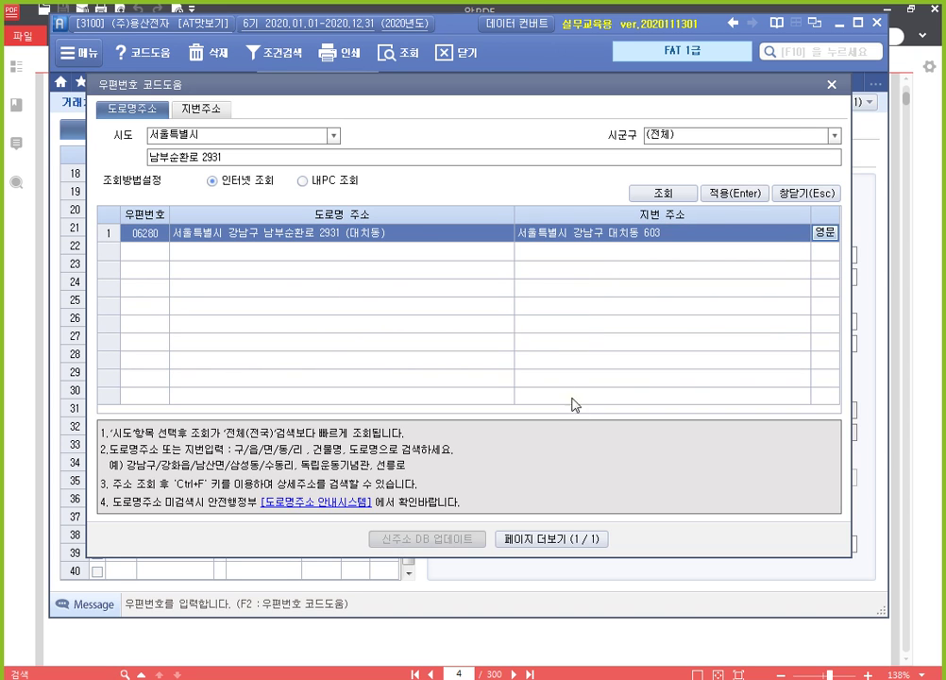
pyautogui.doubleClick(341, 238)
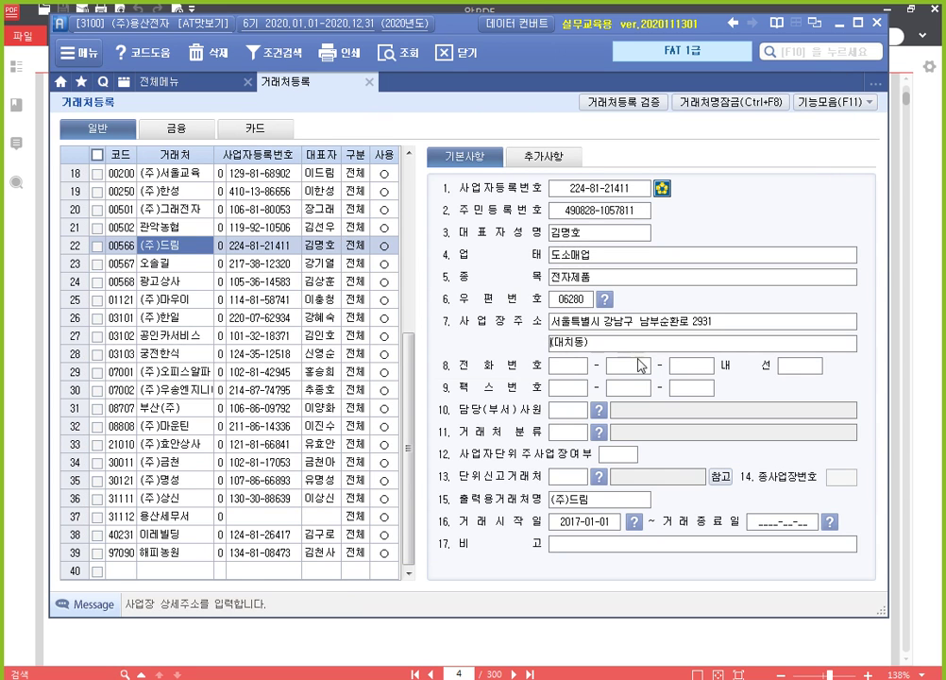
pyautogui.press('Return')
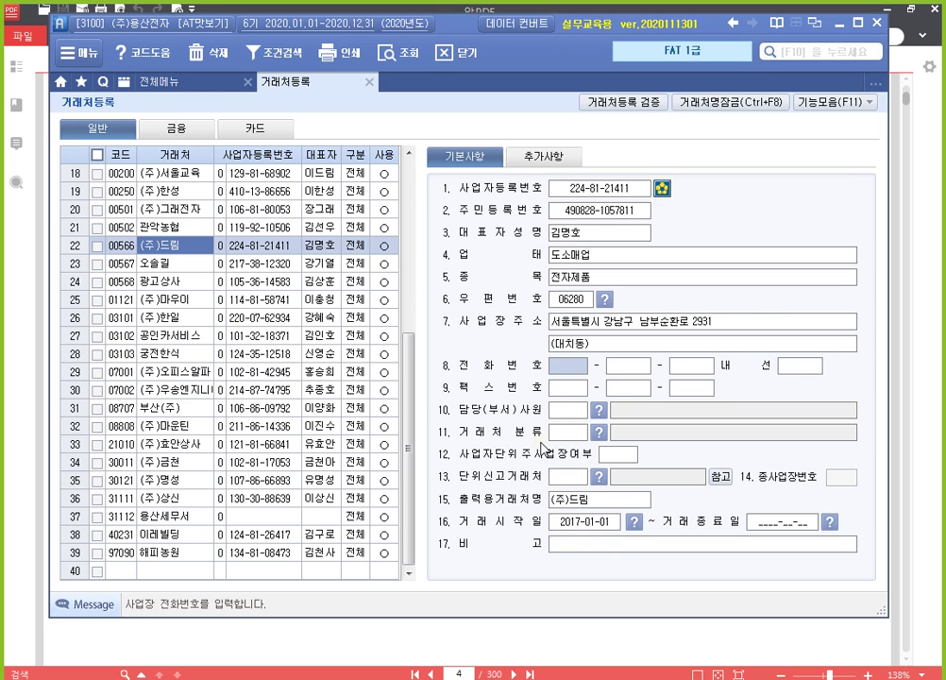
# Step: Enter (주)드림's e-tax-invoice contact mailbox and domain under 추가사항, then close 거래처등록
pyautogui.click(556, 162)
pyautogui.click(557, 163)
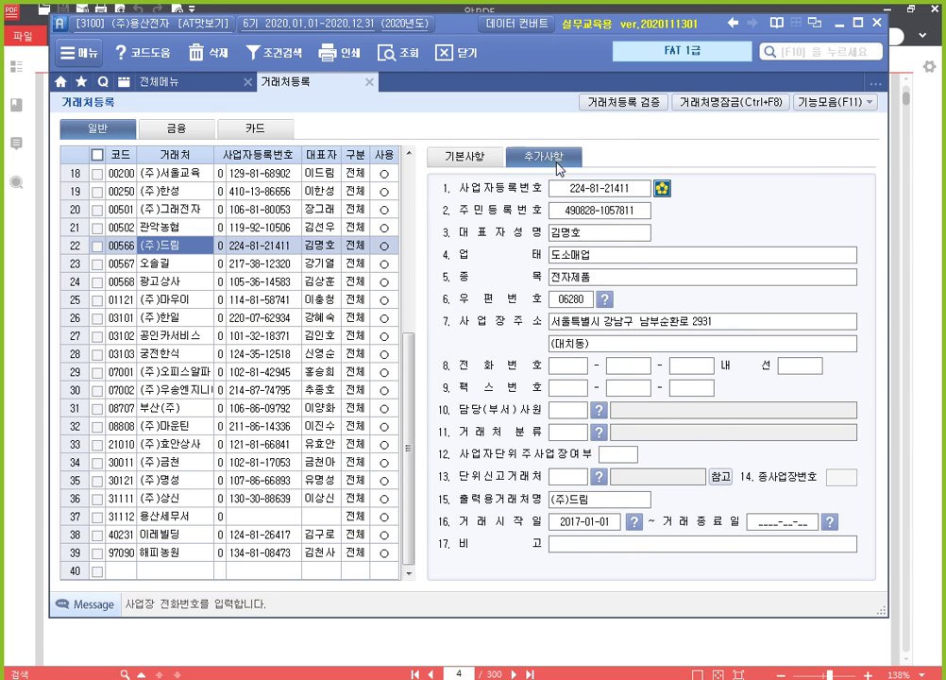
pyautogui.click(595, 256)
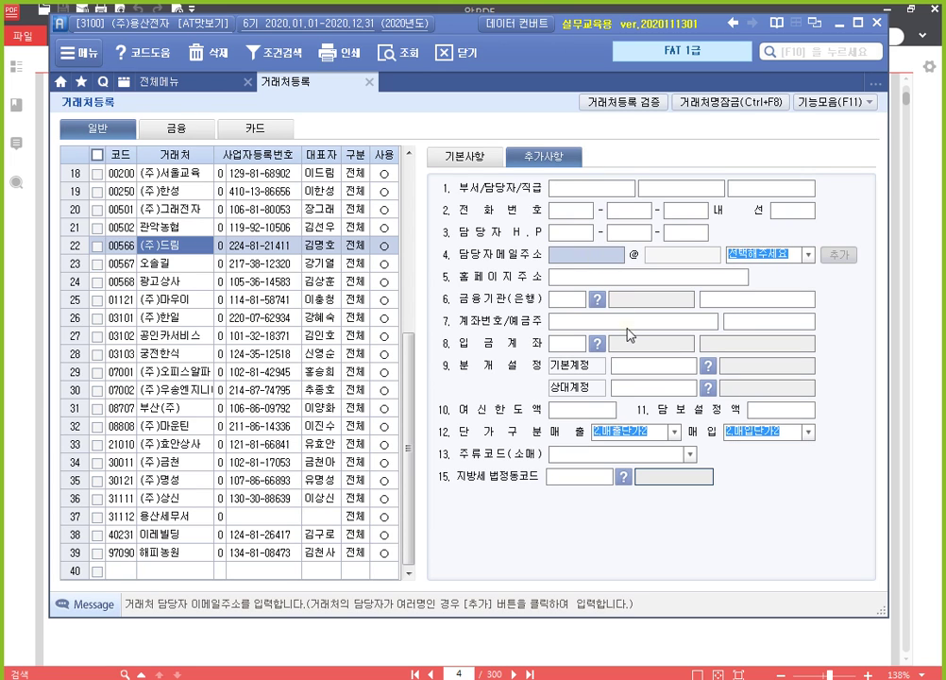
pyautogui.write('1004')
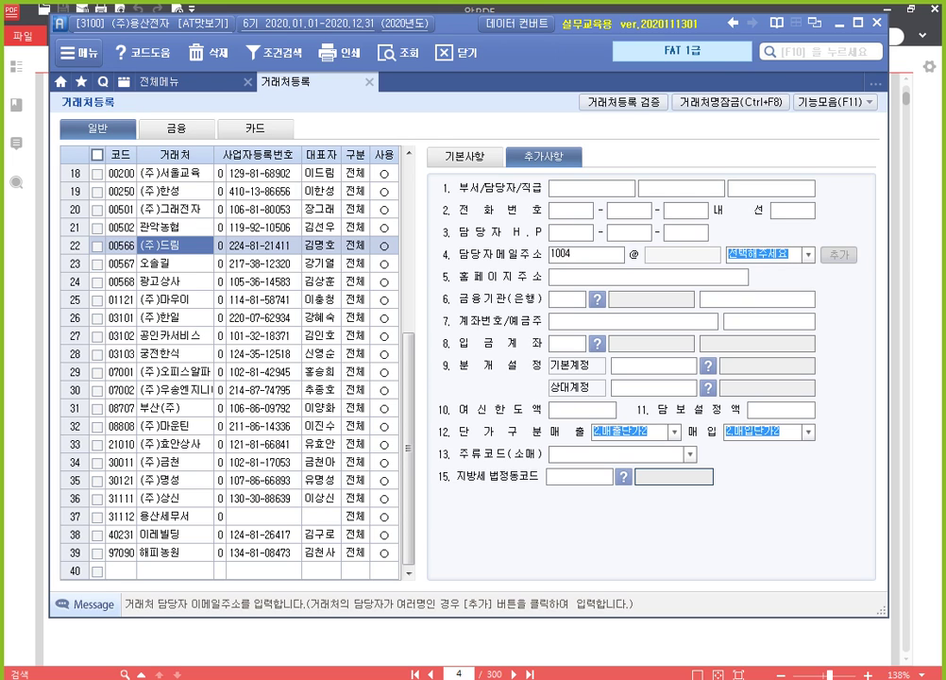
pyautogui.click(808, 254)
pyautogui.click(769, 276)
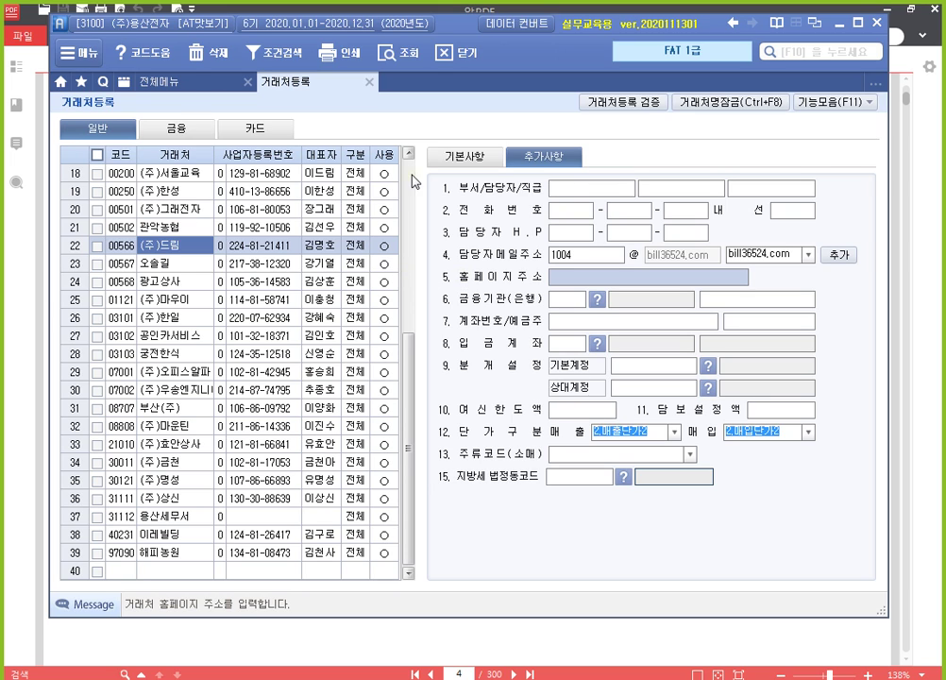
pyautogui.click(370, 82)
pyautogui.hotkey('alt', 'Tab')
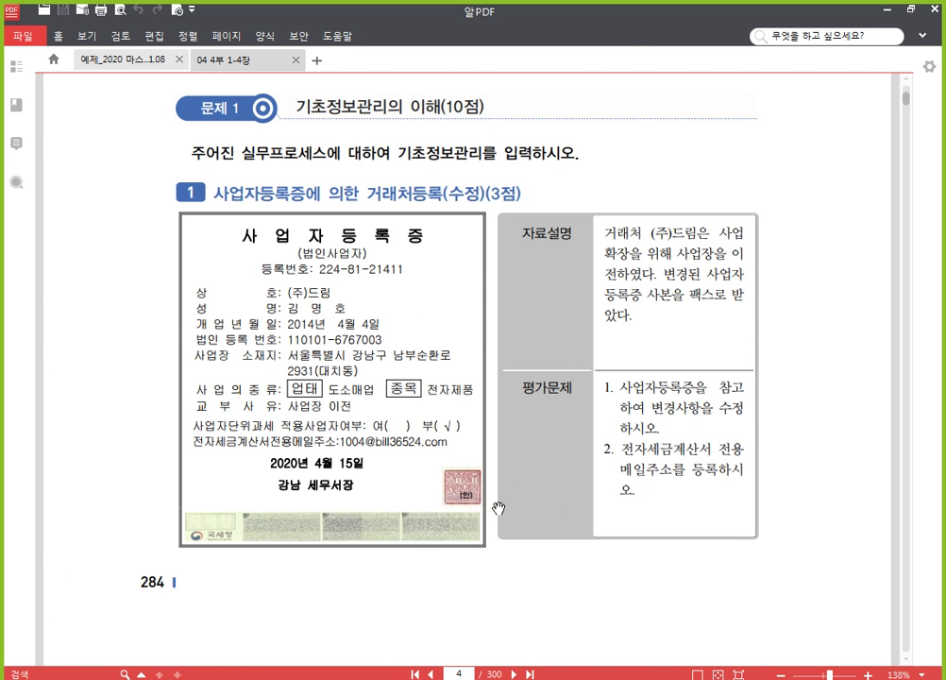
# Step: Scroll the textbook to page 6's (주)용산전자 prior-year balance sheet exercise
pyautogui.scroll(-5, 499, 508)
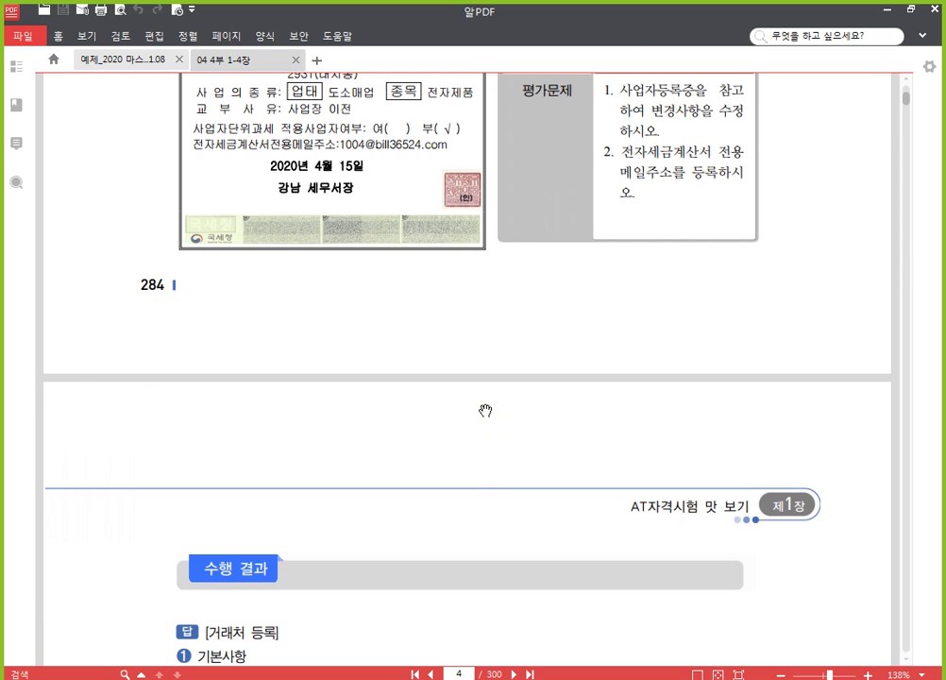
pyautogui.scroll(-10, 503, 403)
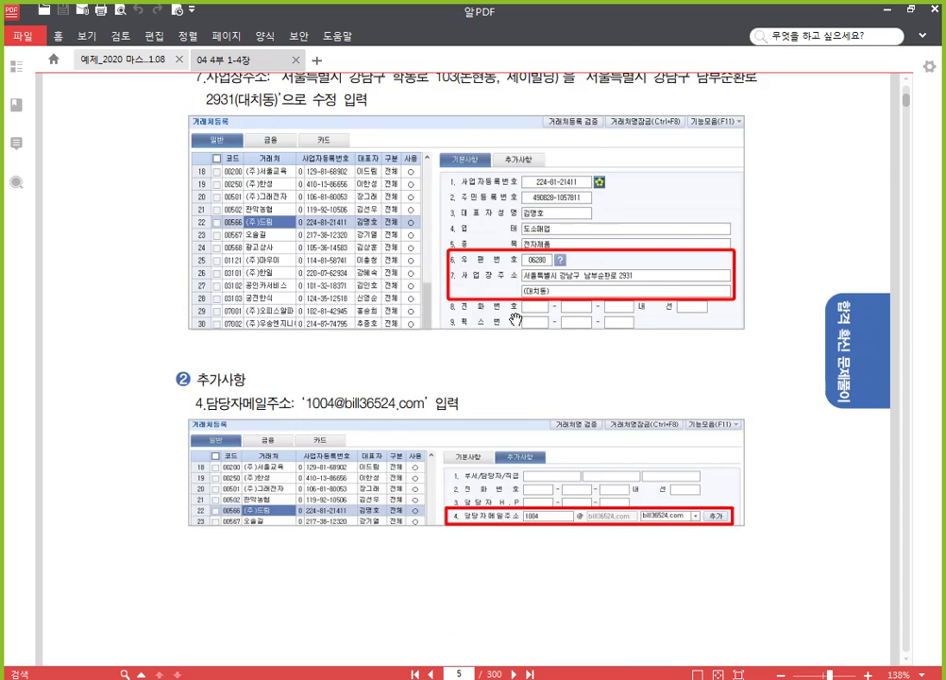
pyautogui.scroll(-18, 516, 320)
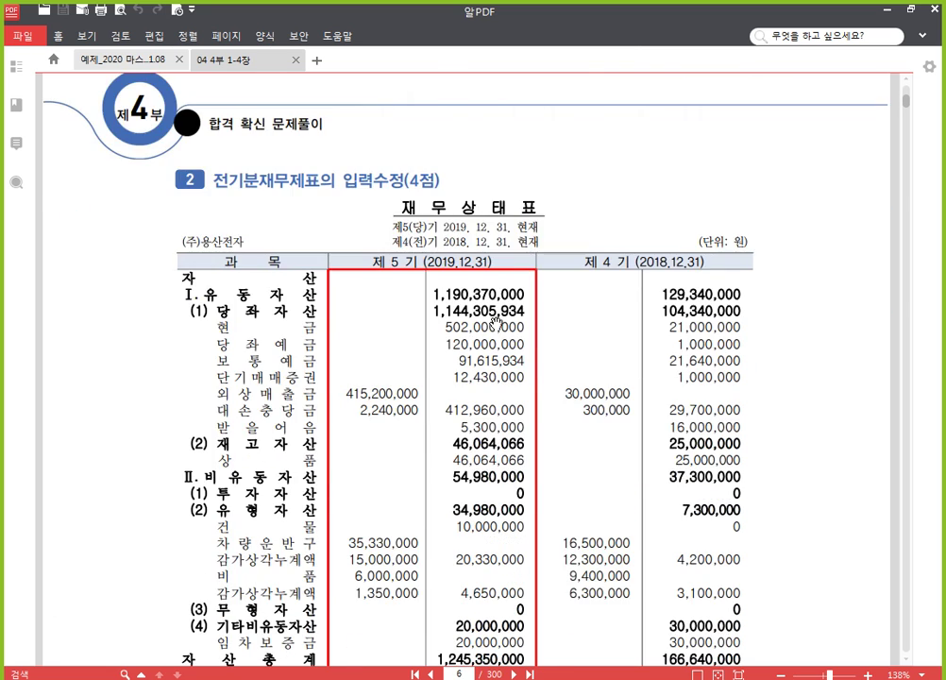
pyautogui.scroll(-3, 391, 249)
pyautogui.scroll(3, 391, 249)
pyautogui.scroll(2, 320, 202)
pyautogui.scroll(-4, 378, 194)
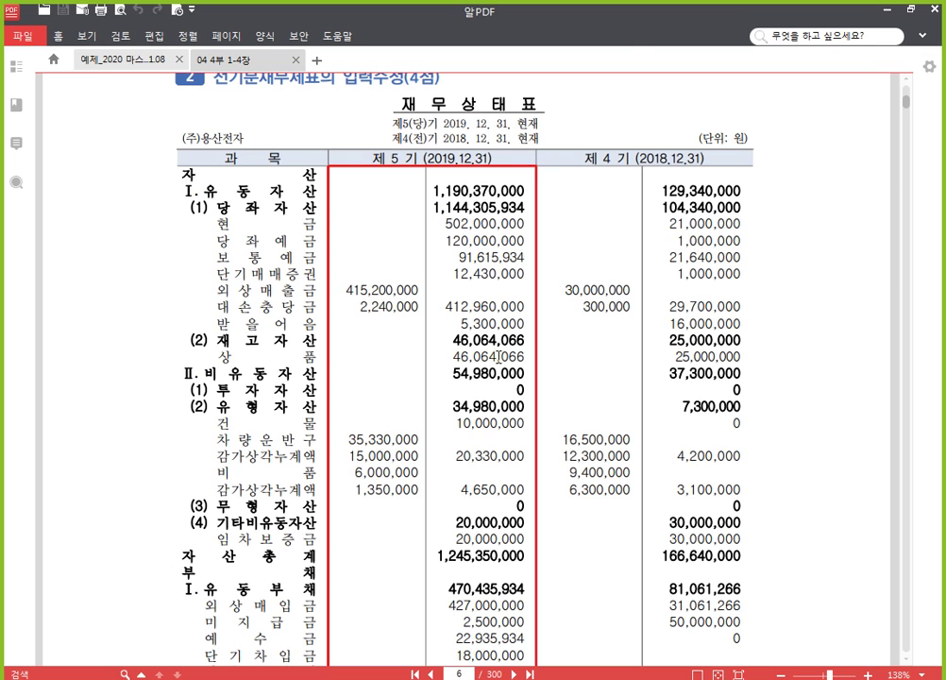
pyautogui.scroll(-10, 515, 340)
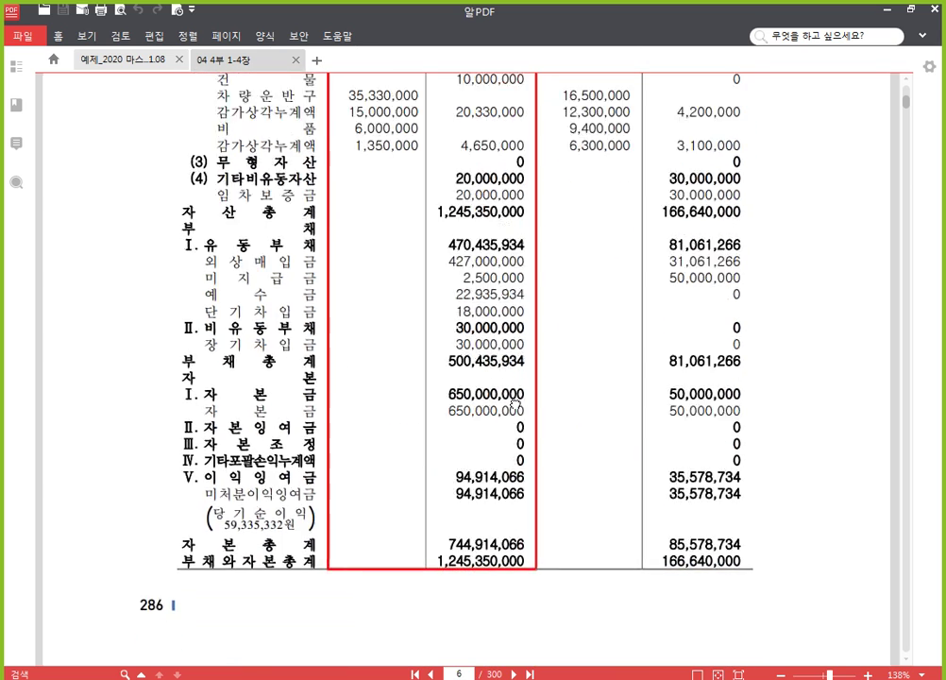
pyautogui.scroll(-2, 519, 368)
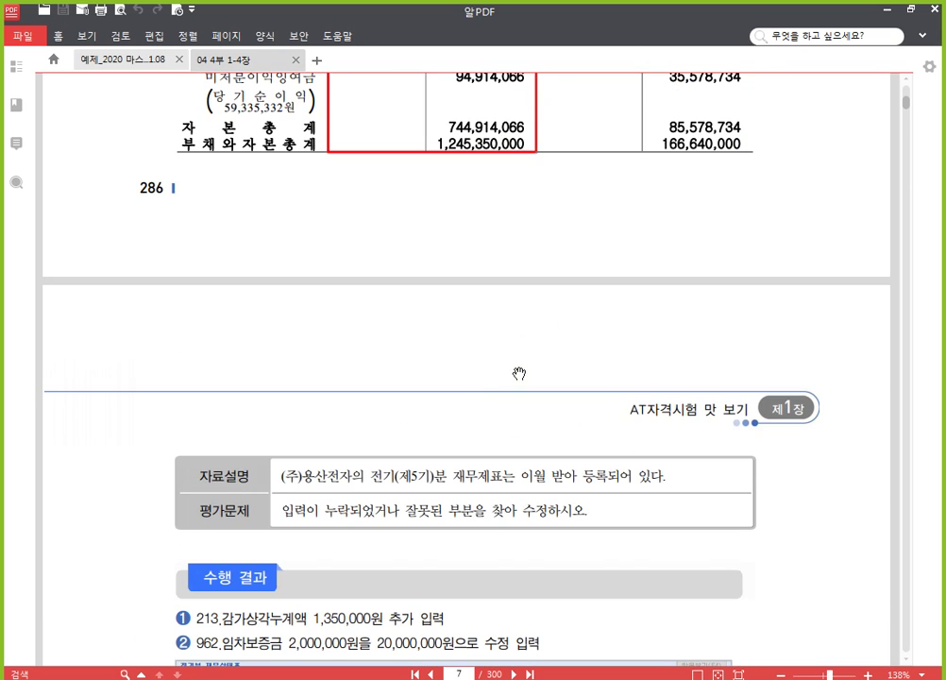
pyautogui.scroll(-1, 430, 415)
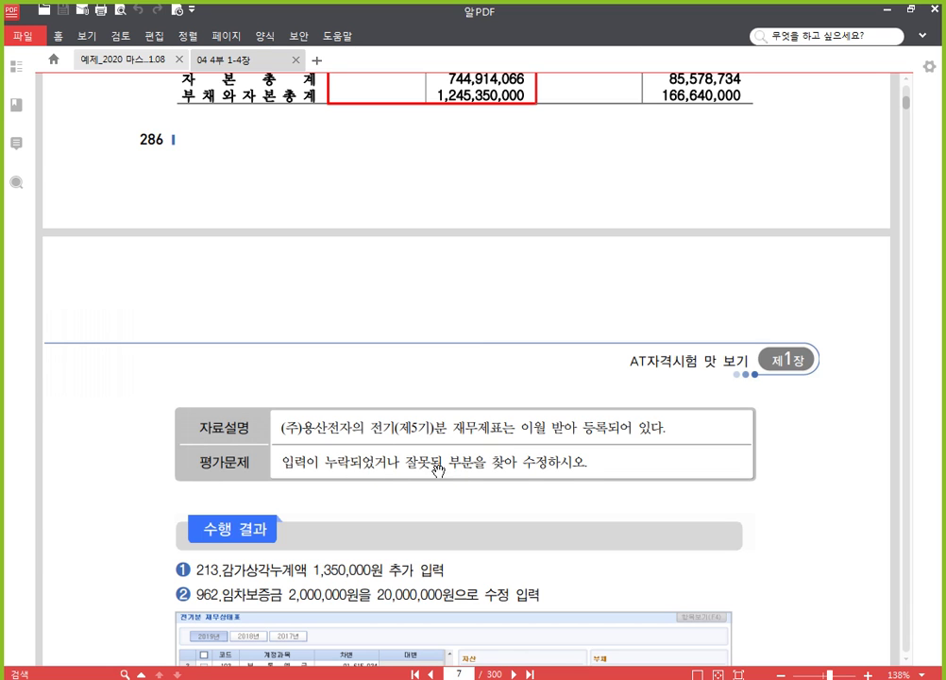
pyautogui.scroll(10, 477, 206)
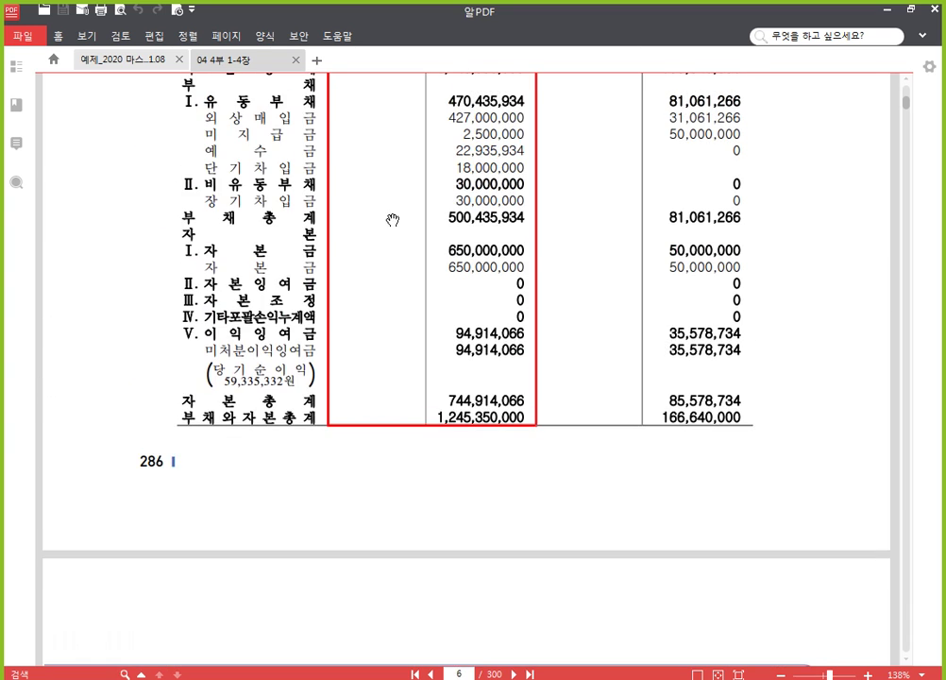
pyautogui.scroll(4, 436, 295)
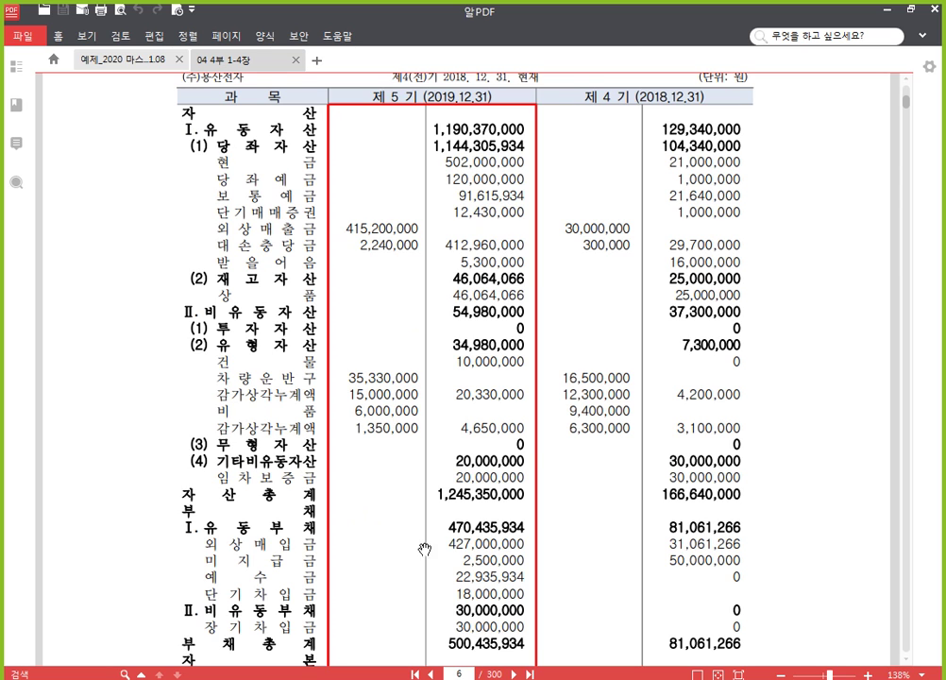
pyautogui.hotkey('alt', 'Tab')
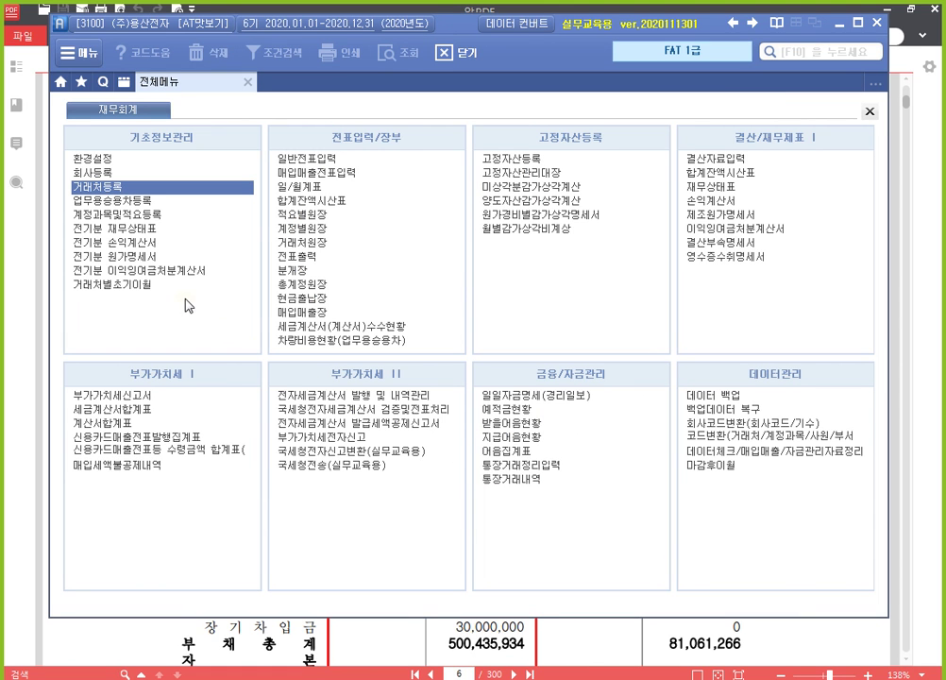
pyautogui.click(170, 236)
pyautogui.click(170, 236)
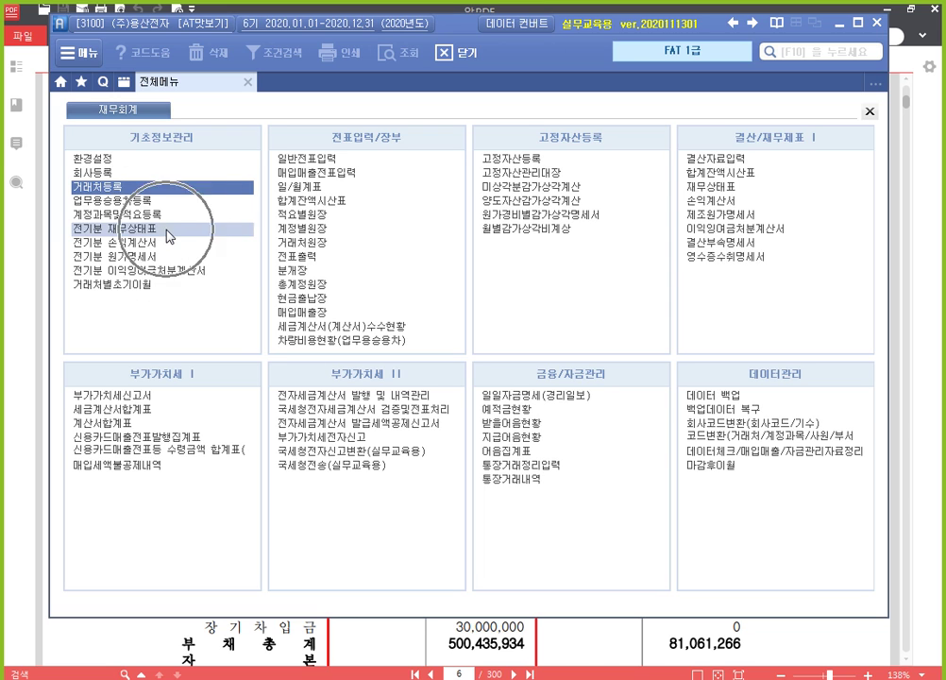
pyautogui.click(170, 236)
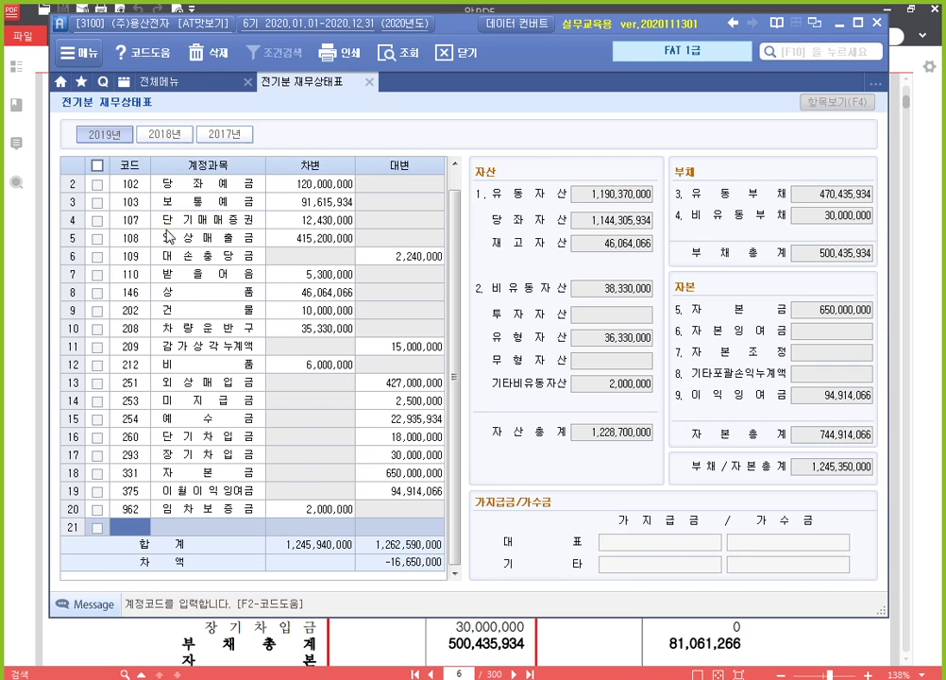
pyautogui.click(614, 194)
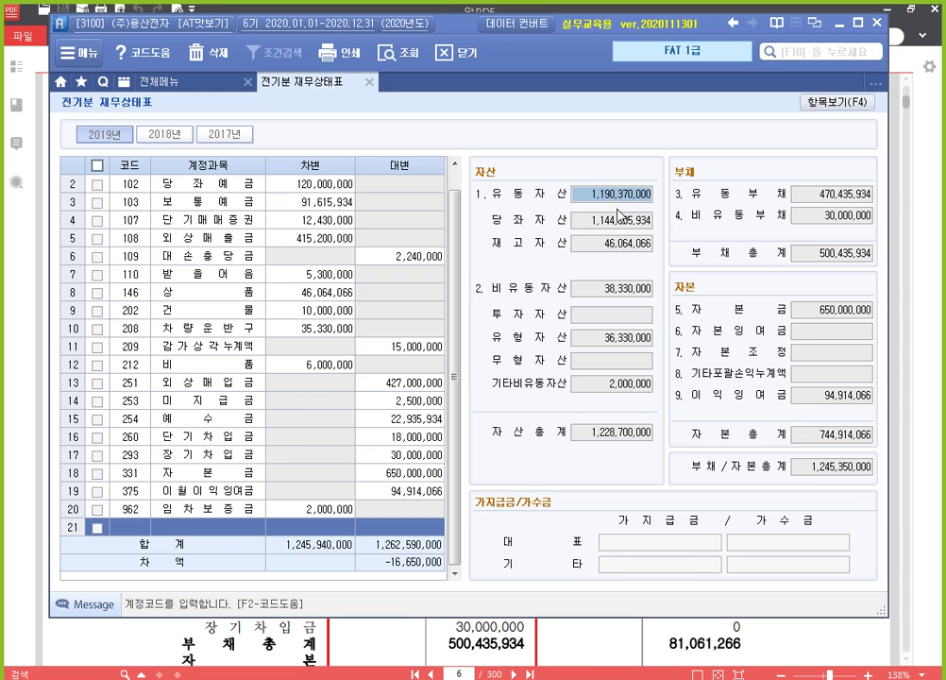
pyautogui.click(631, 221)
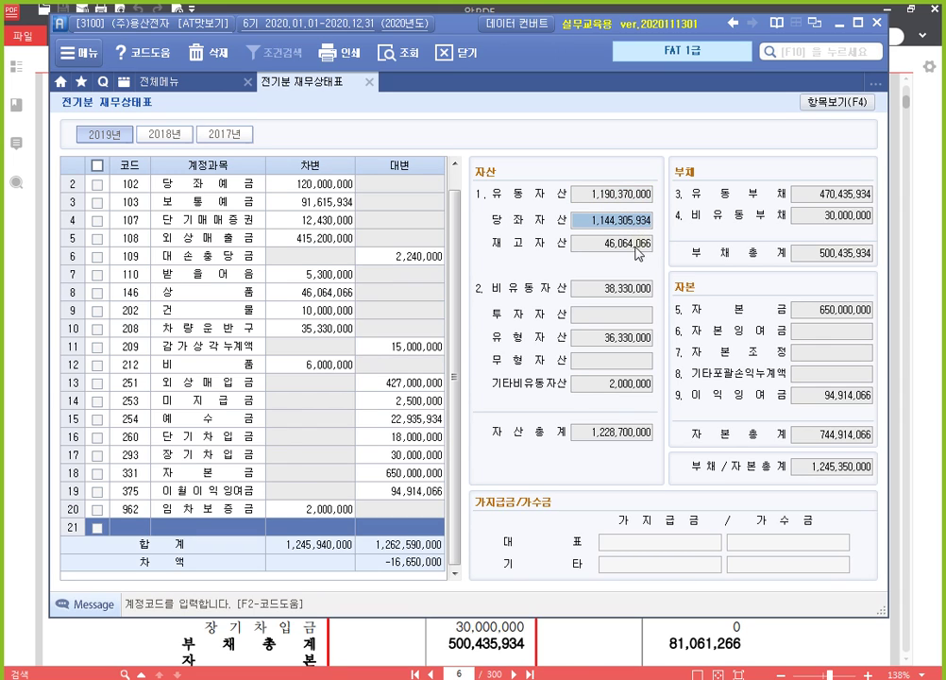
pyautogui.click(639, 251)
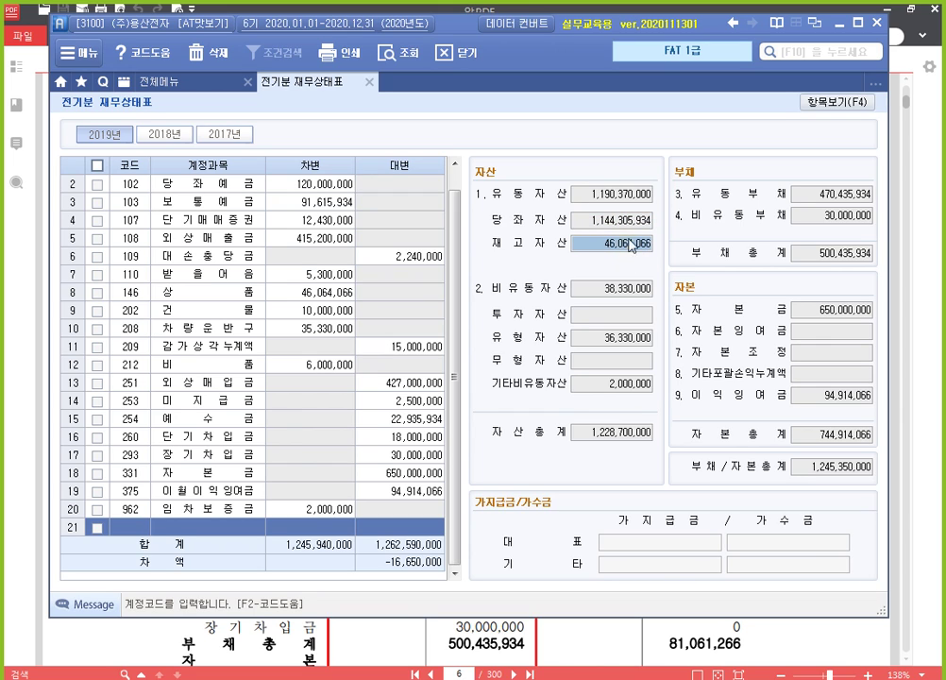
pyautogui.click(634, 293)
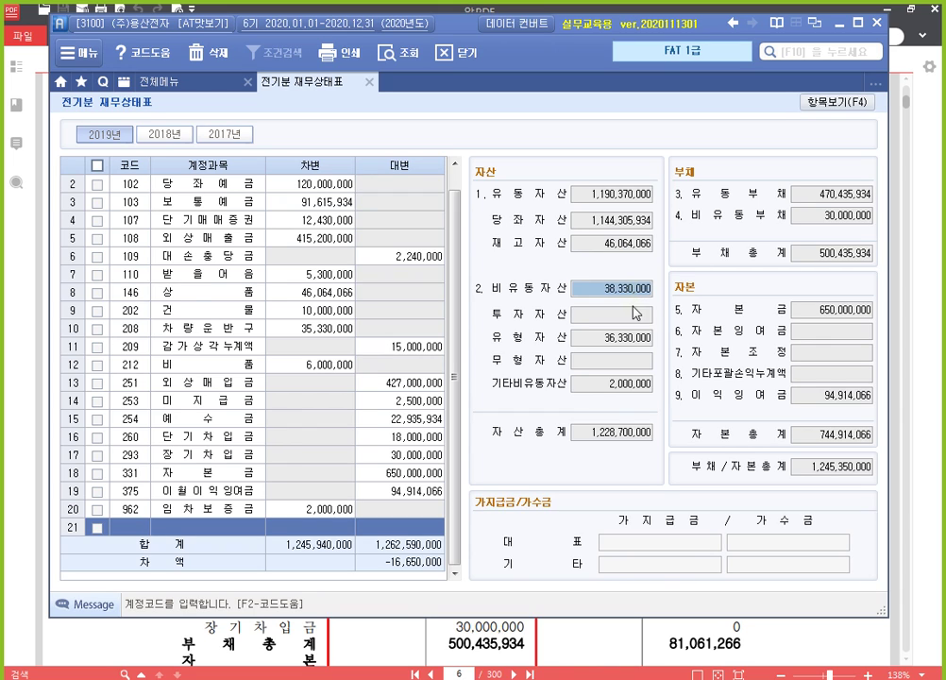
pyautogui.click(632, 316)
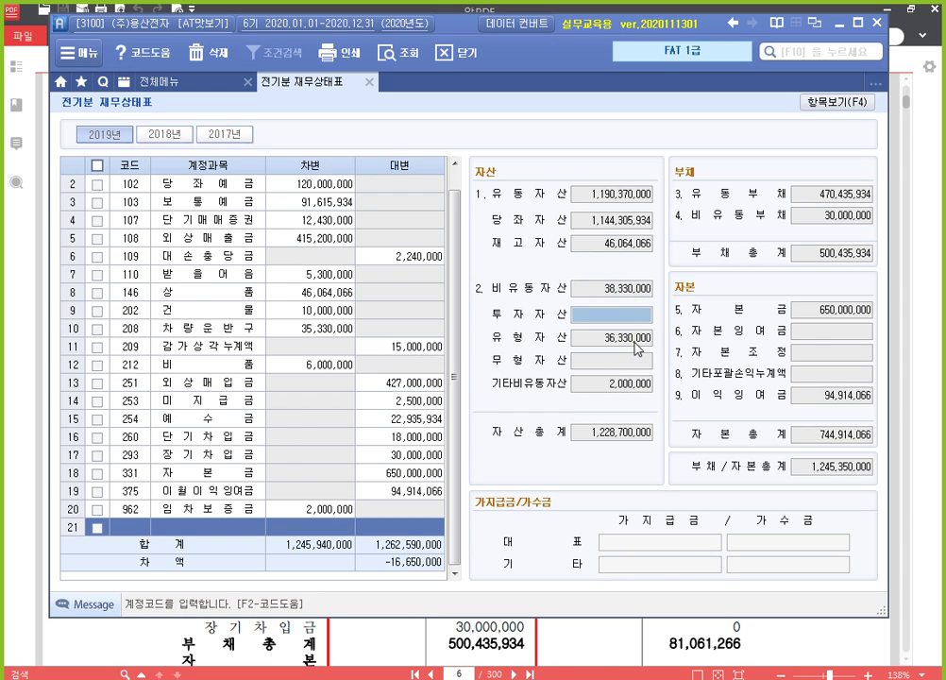
pyautogui.click(636, 342)
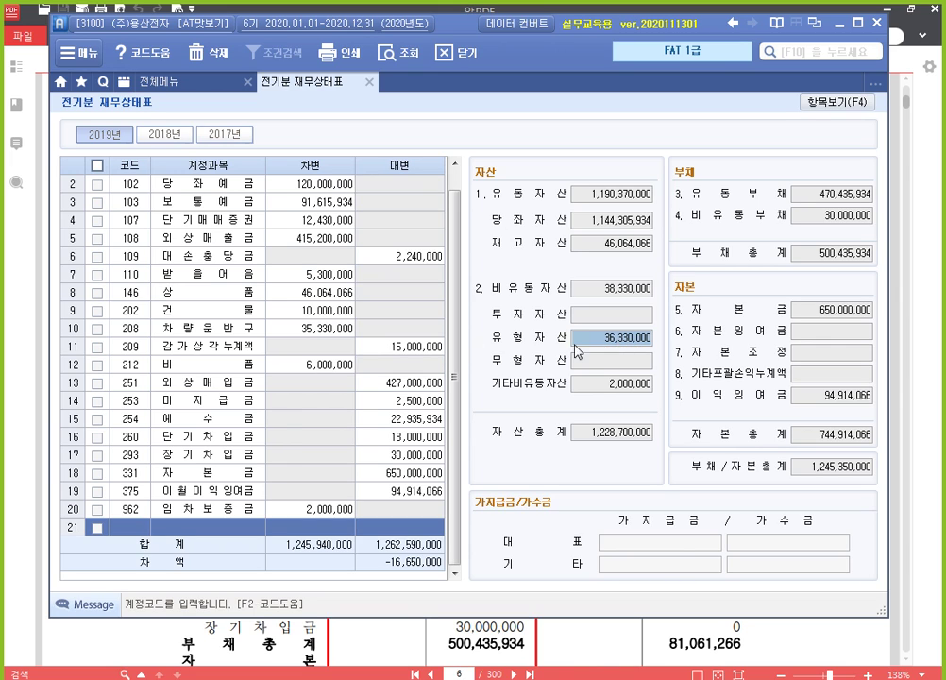
pyautogui.click(321, 314)
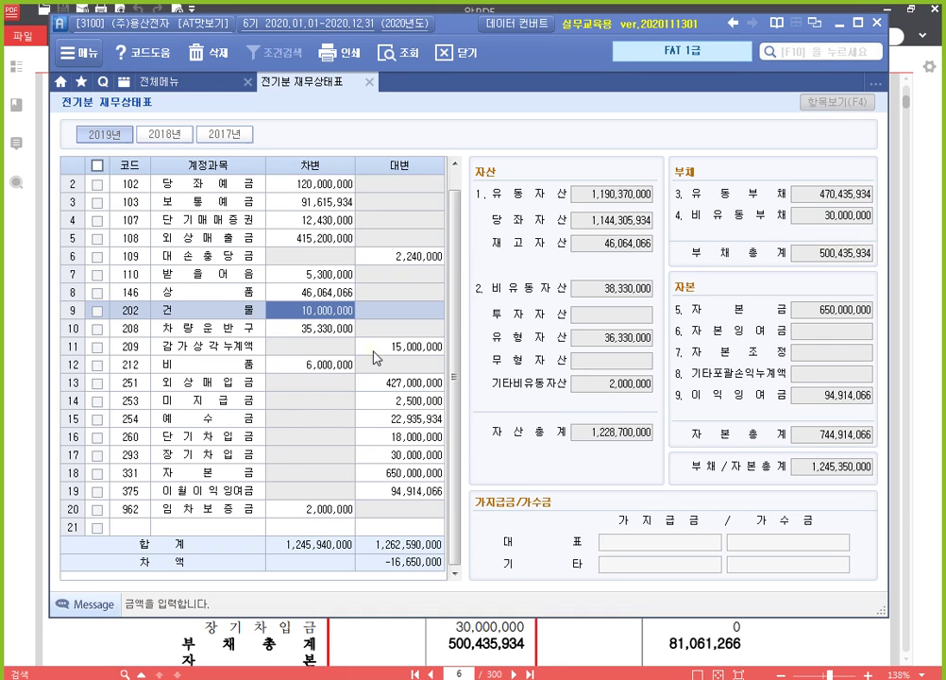
pyautogui.press('Down')
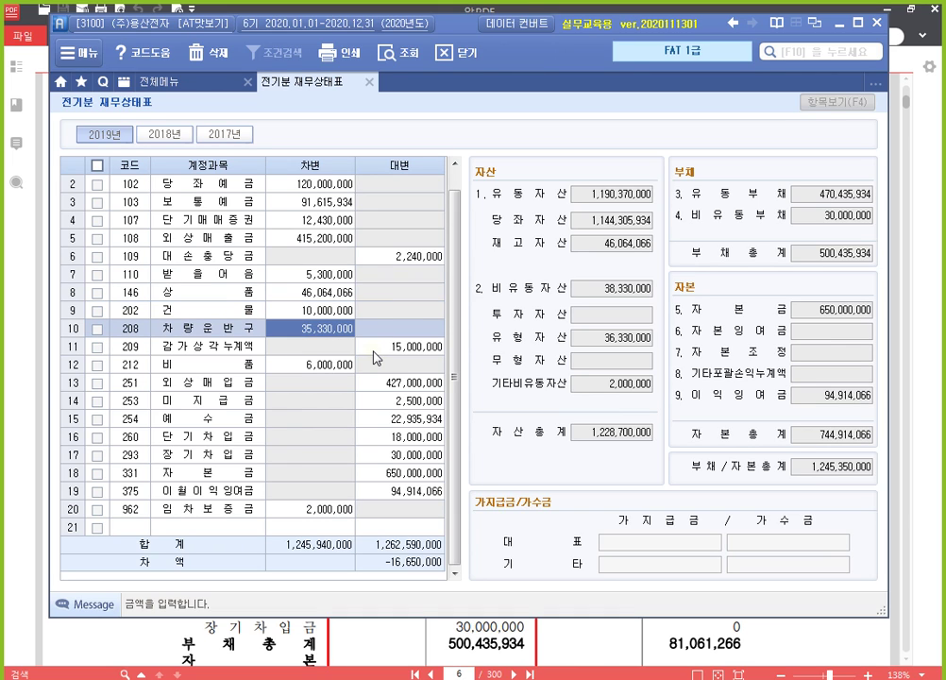
pyautogui.press('Right')
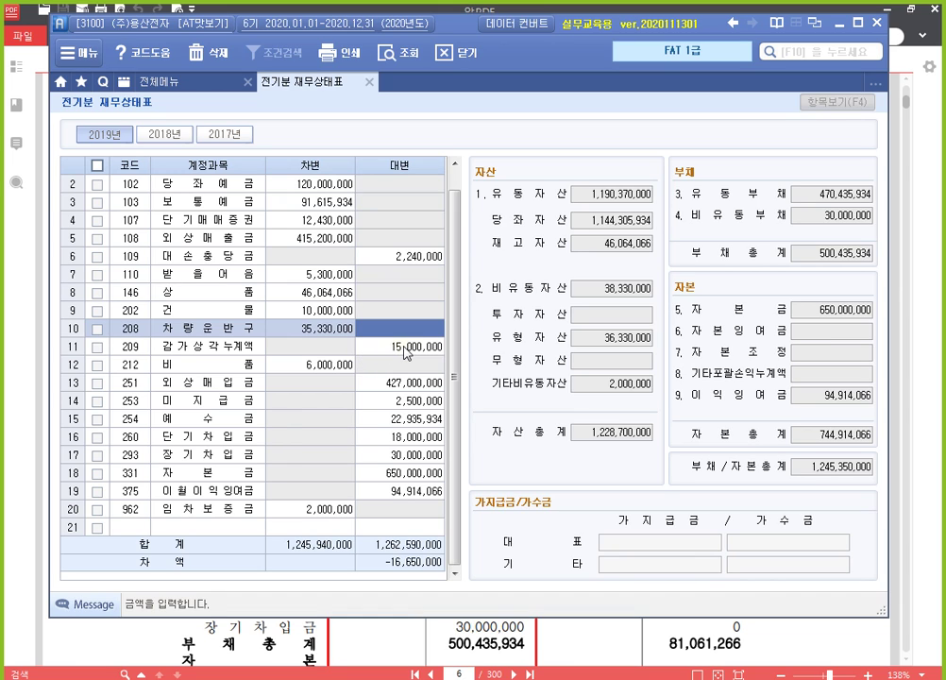
pyautogui.press('Down')
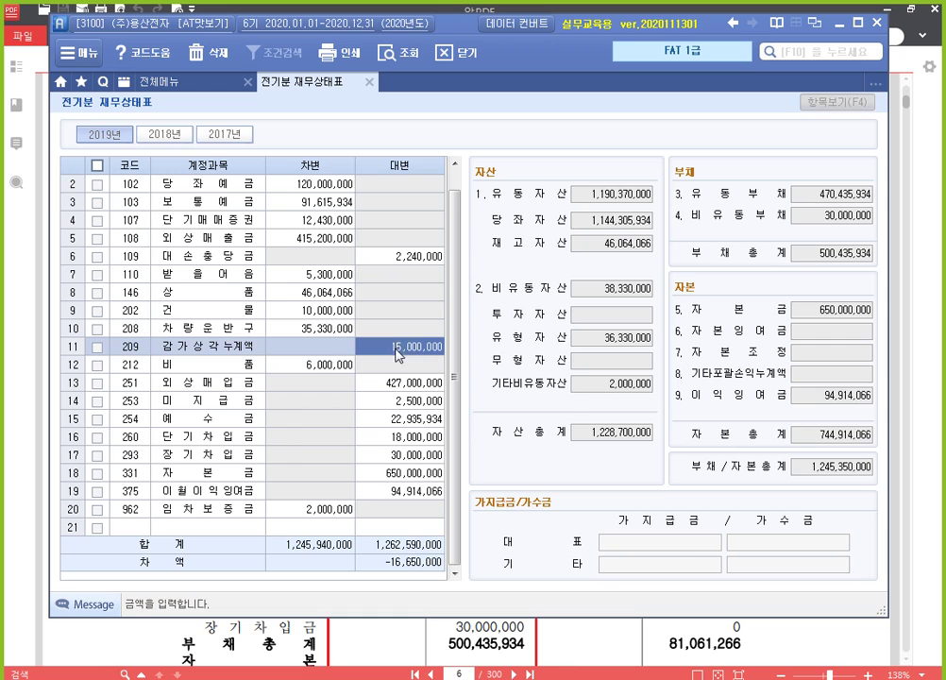
pyautogui.press('Left')
pyautogui.press('Down')
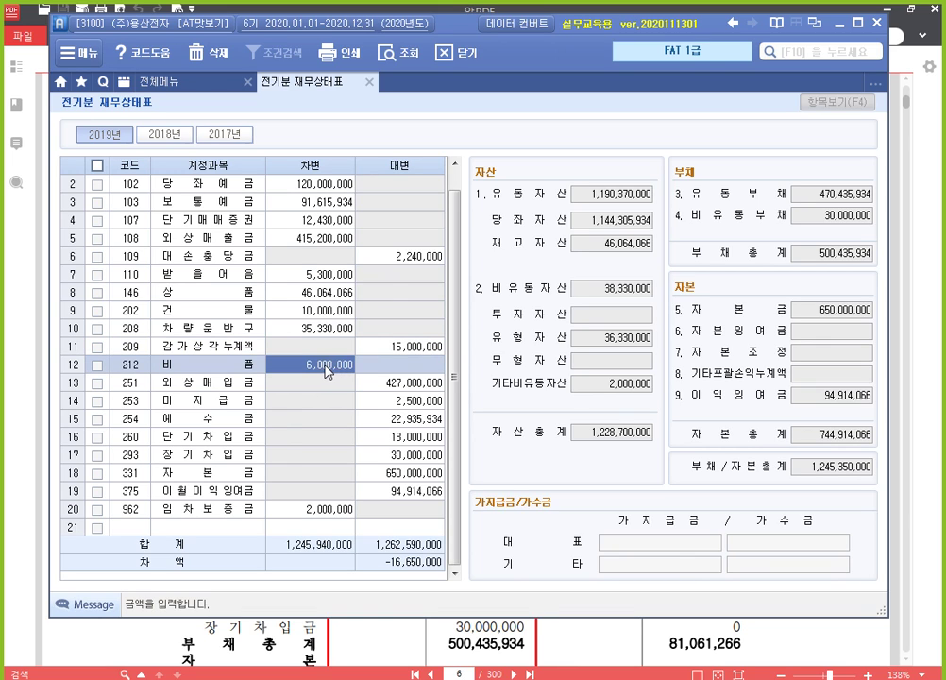
pyautogui.click(141, 527)
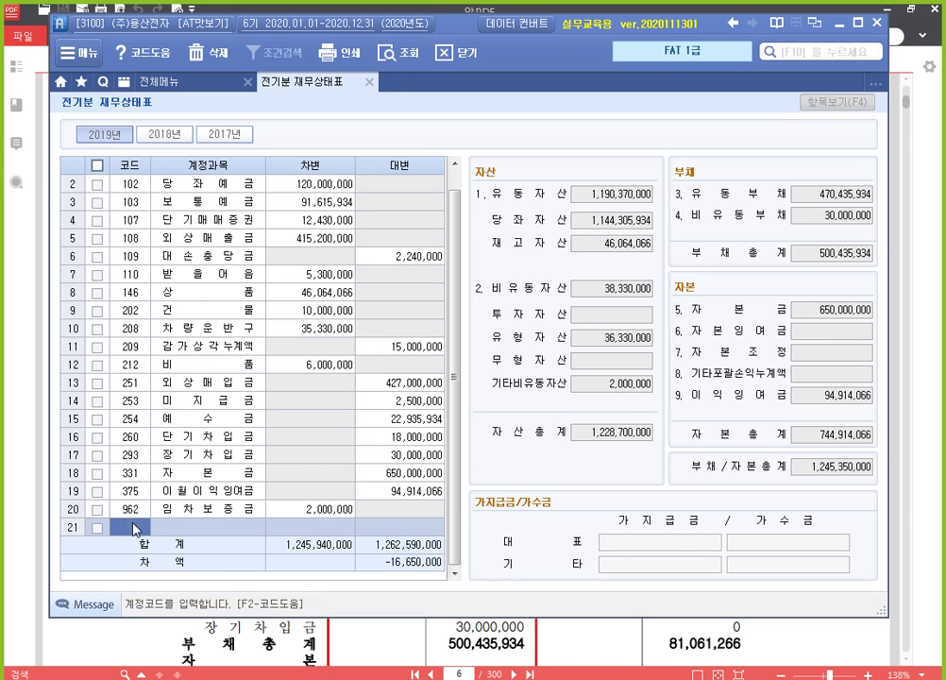
# Step: Add account 213 감가상각누계액 with a 1,350,000 credit, bringing 유형자산 to 34,980,000
pyautogui.click(120, 367)
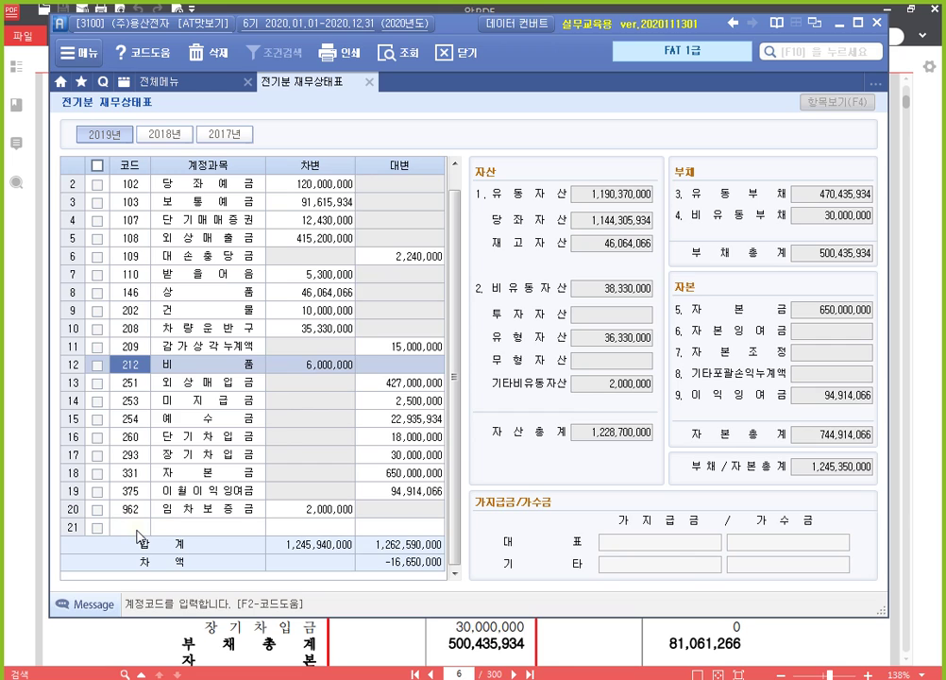
pyautogui.click(137, 531)
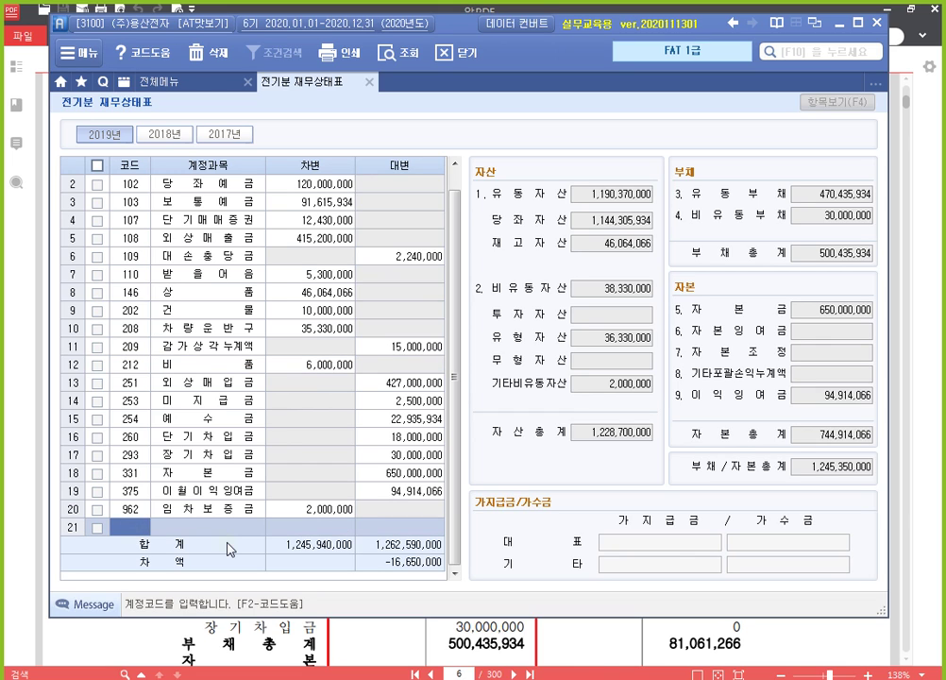
pyautogui.write('213')
pyautogui.press('Return')
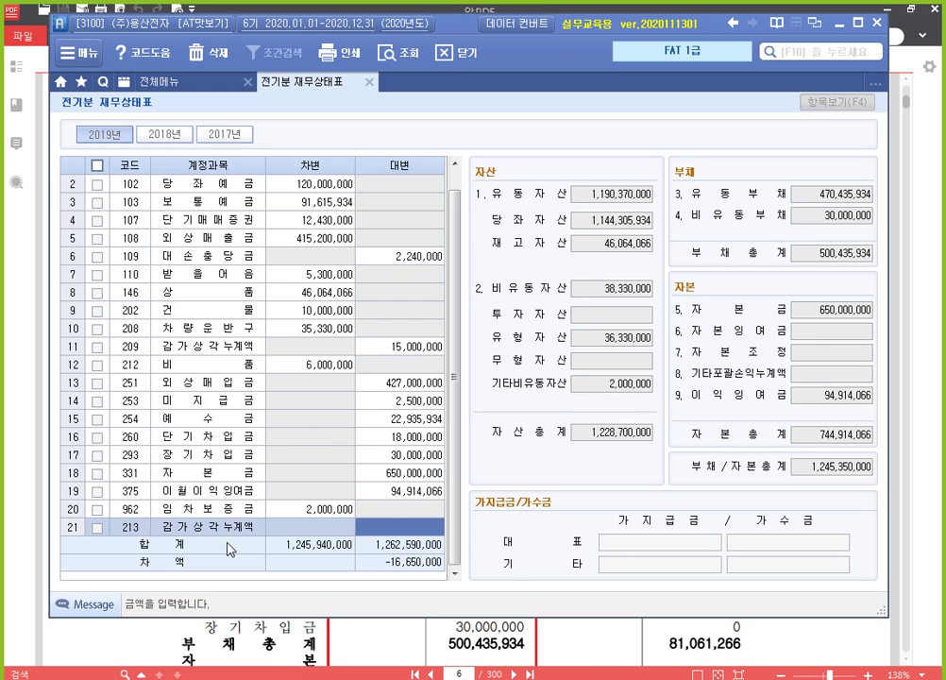
pyautogui.write('1350000')
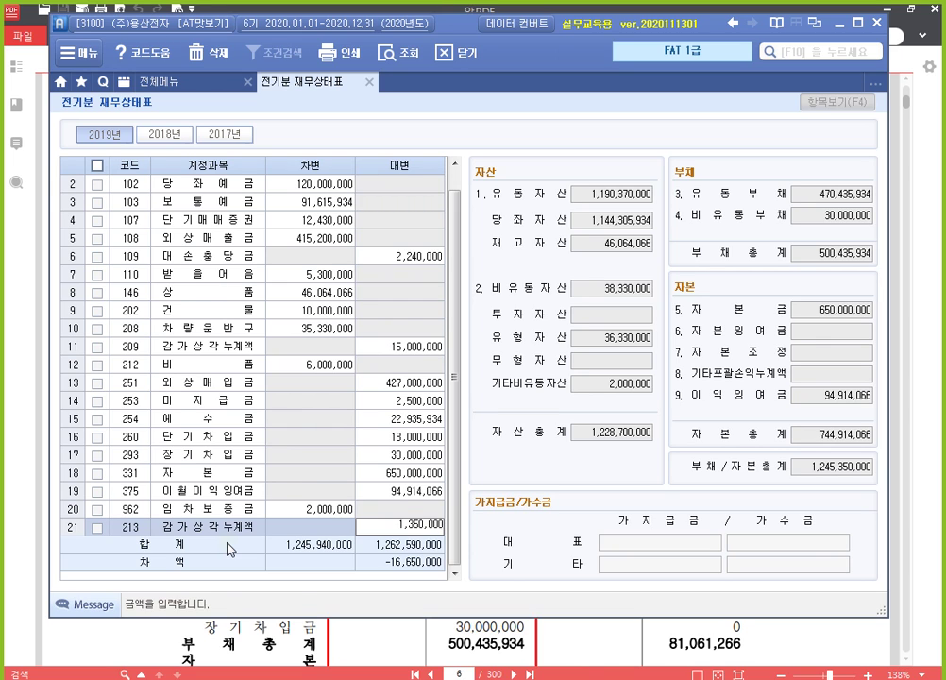
pyautogui.press('Return')
pyautogui.press('Up')
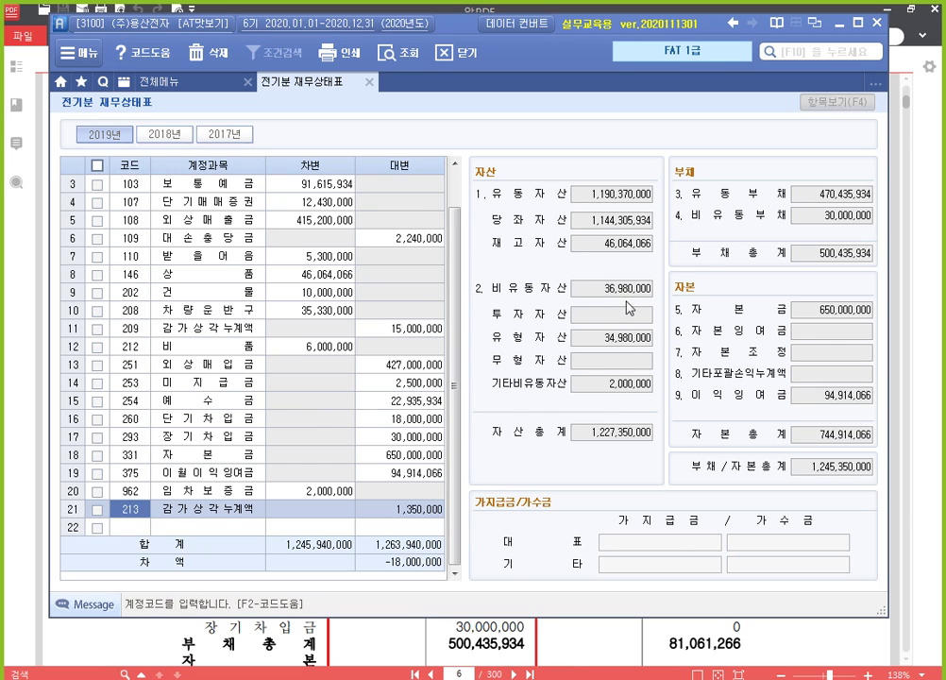
pyautogui.click(631, 342)
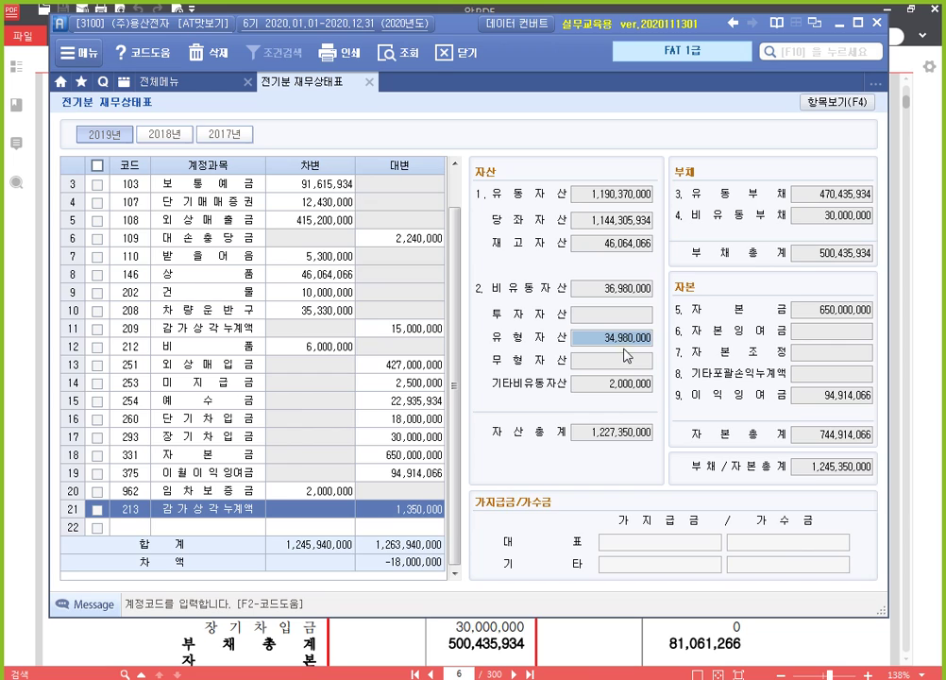
pyautogui.click(634, 389)
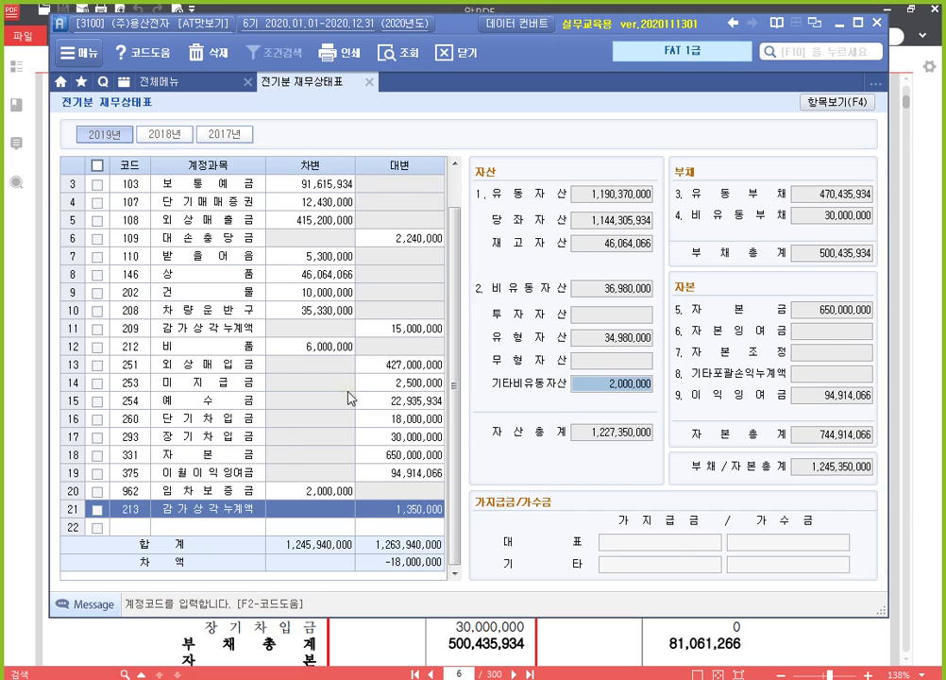
# Step: Enter a 20,000,000 debit for 962 임차보증금
pyautogui.click(318, 496)
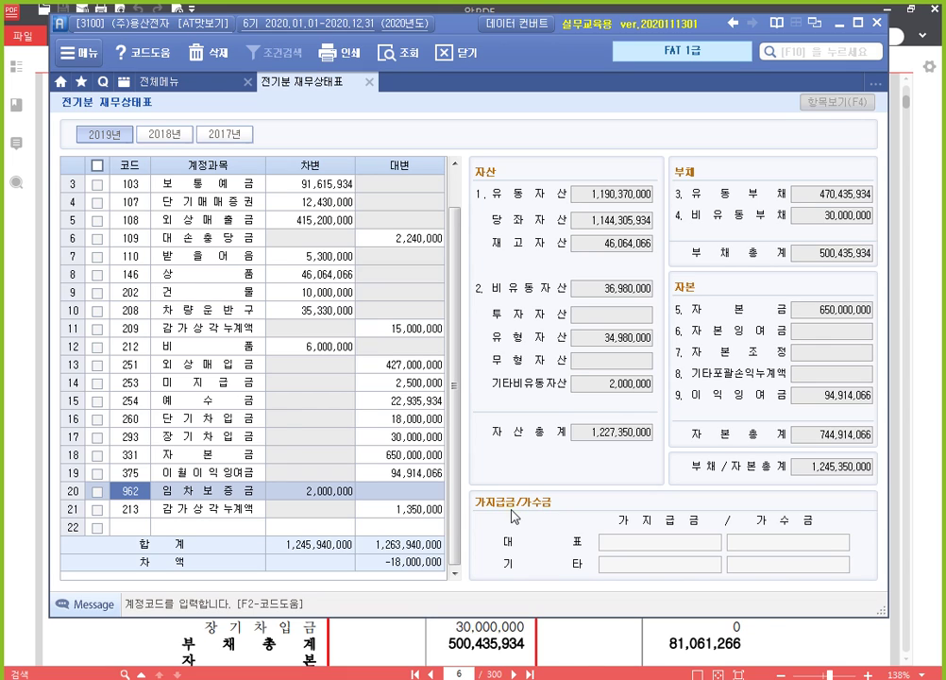
pyautogui.write('ㅓ')
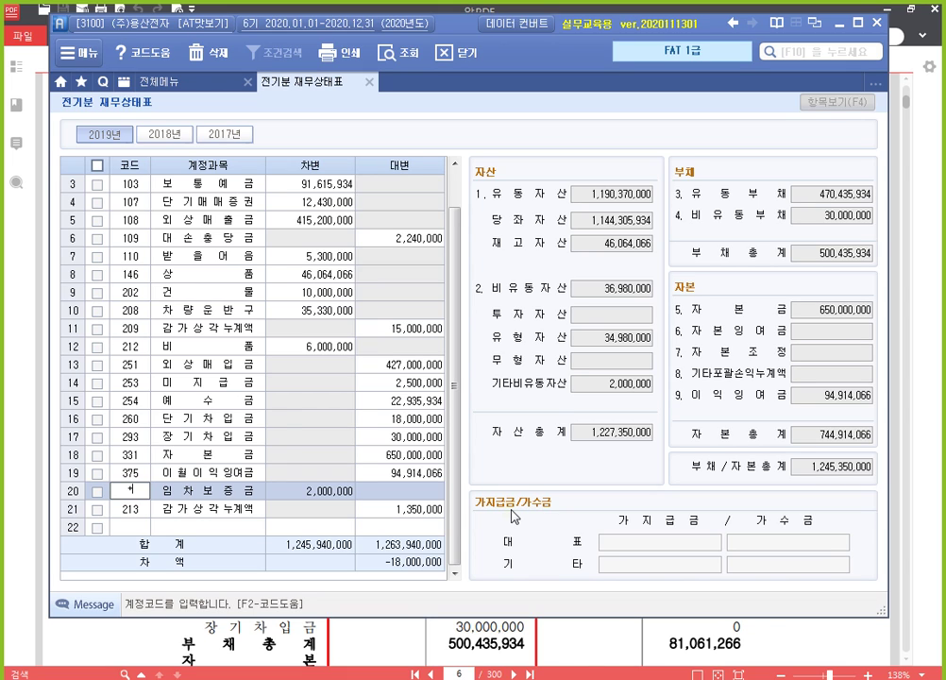
pyautogui.press('Escape')
pyautogui.press('Return')
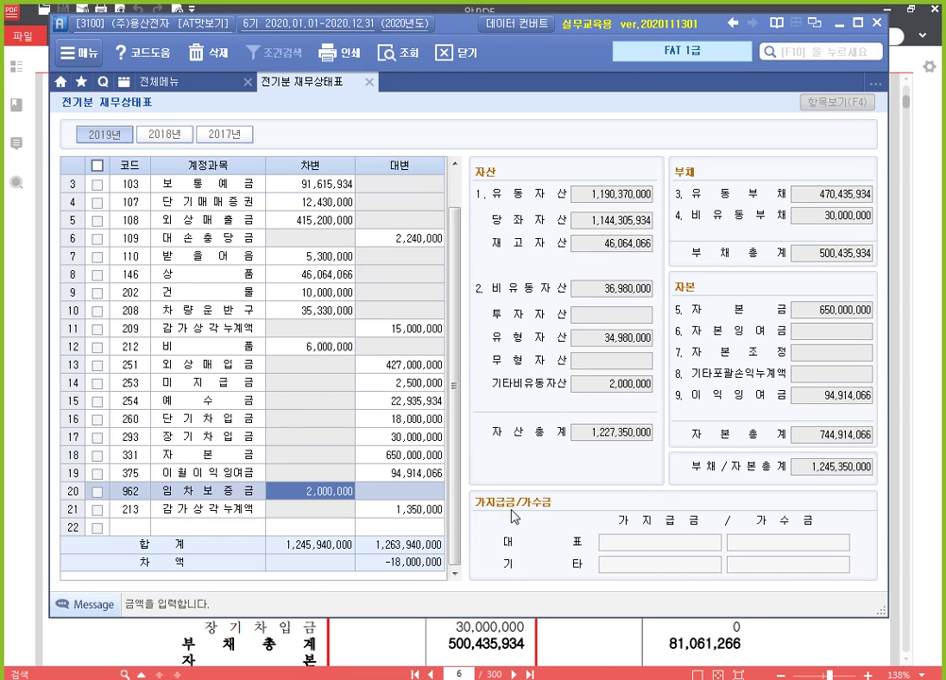
pyautogui.write('20000000')
pyautogui.press('Return')
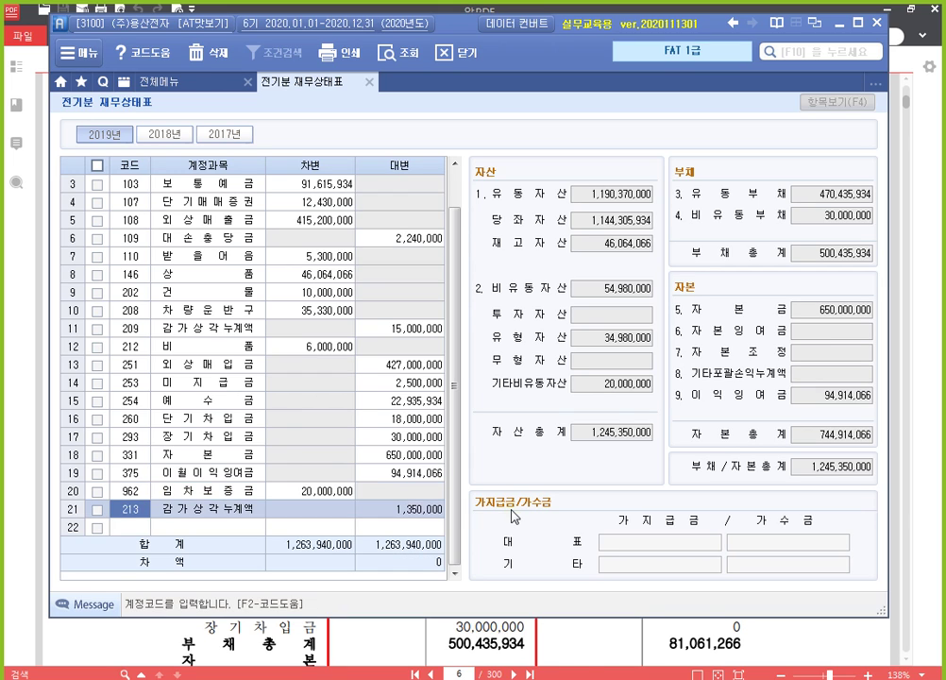
pyautogui.press('Up')
pyautogui.press('Return')
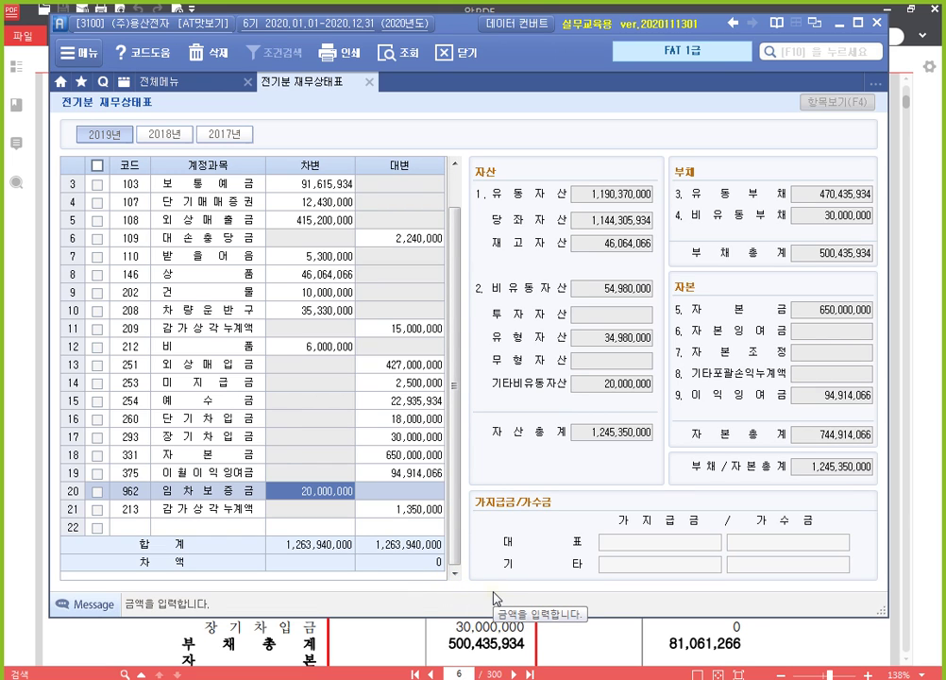
# Step: Verify the liability and equity totals and new entries, confirming zero difference at 1,263,940,000
pyautogui.click(860, 194)
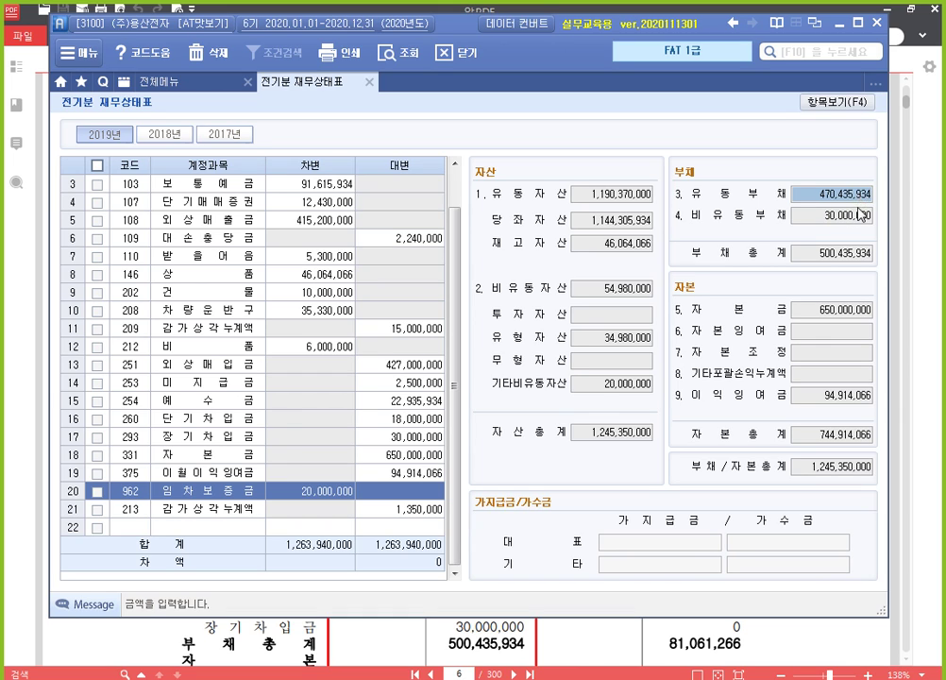
pyautogui.click(859, 217)
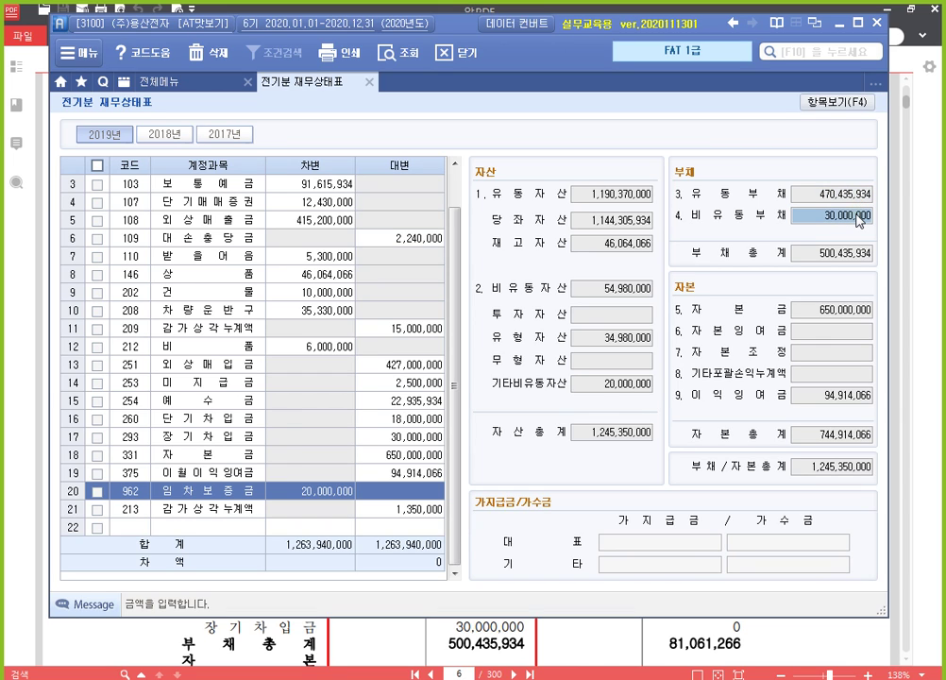
pyautogui.click(853, 319)
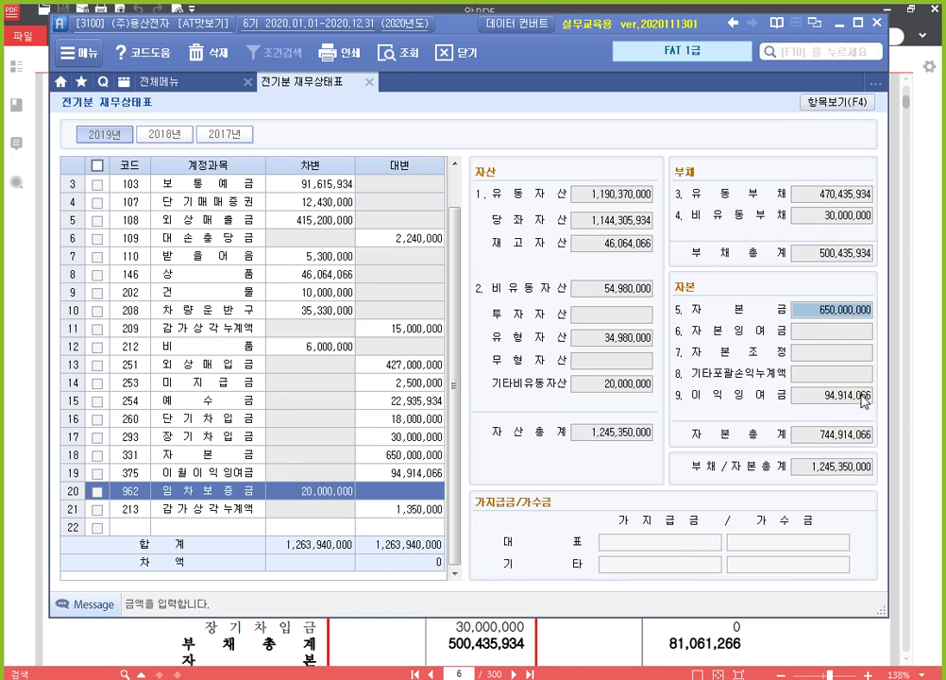
pyautogui.click(865, 400)
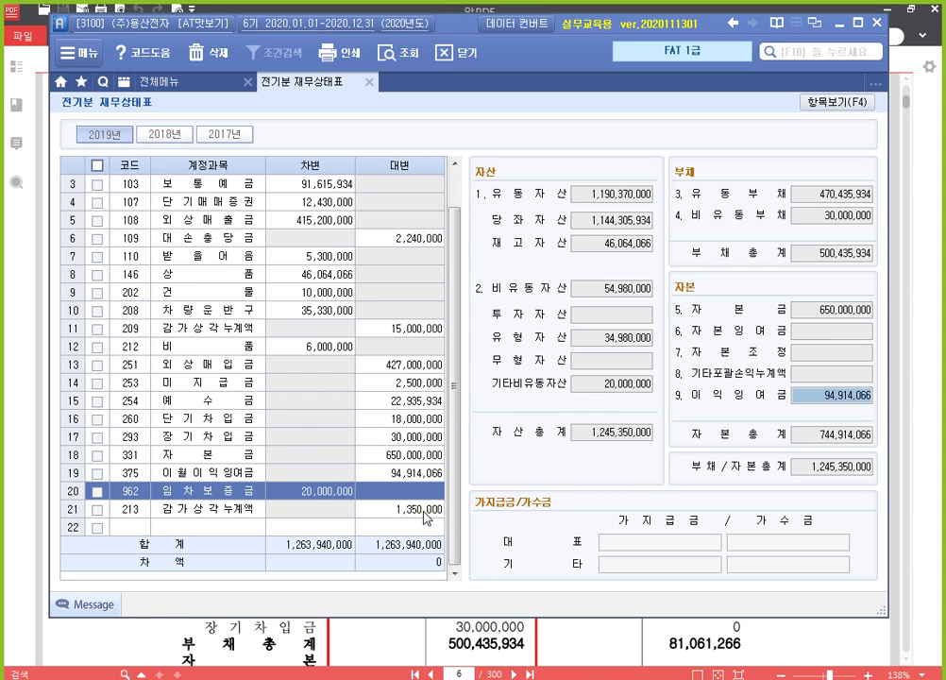
pyautogui.click(407, 516)
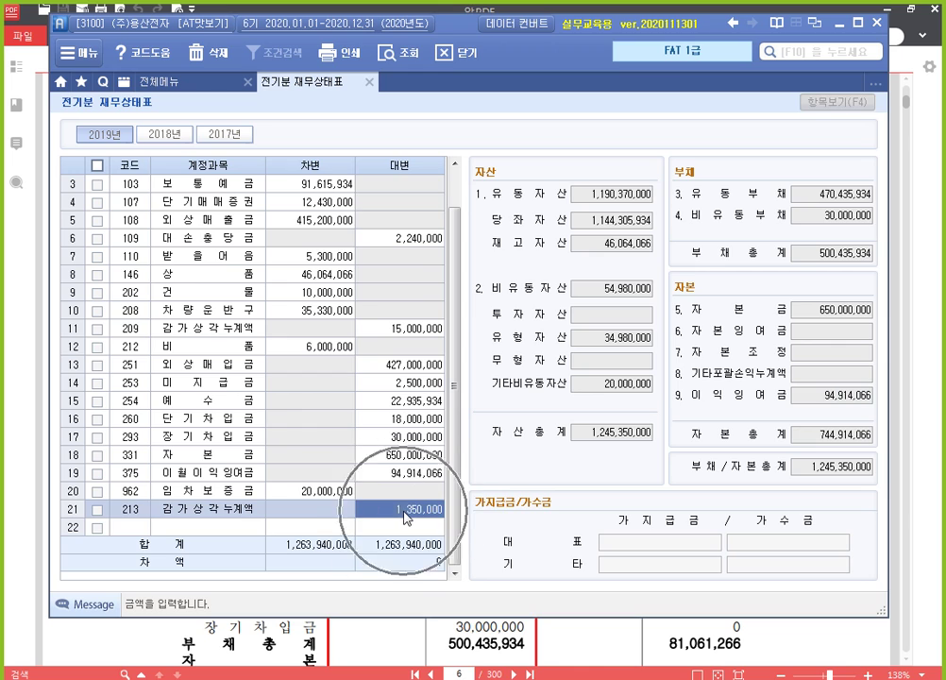
pyautogui.click(325, 493)
pyautogui.click(325, 492)
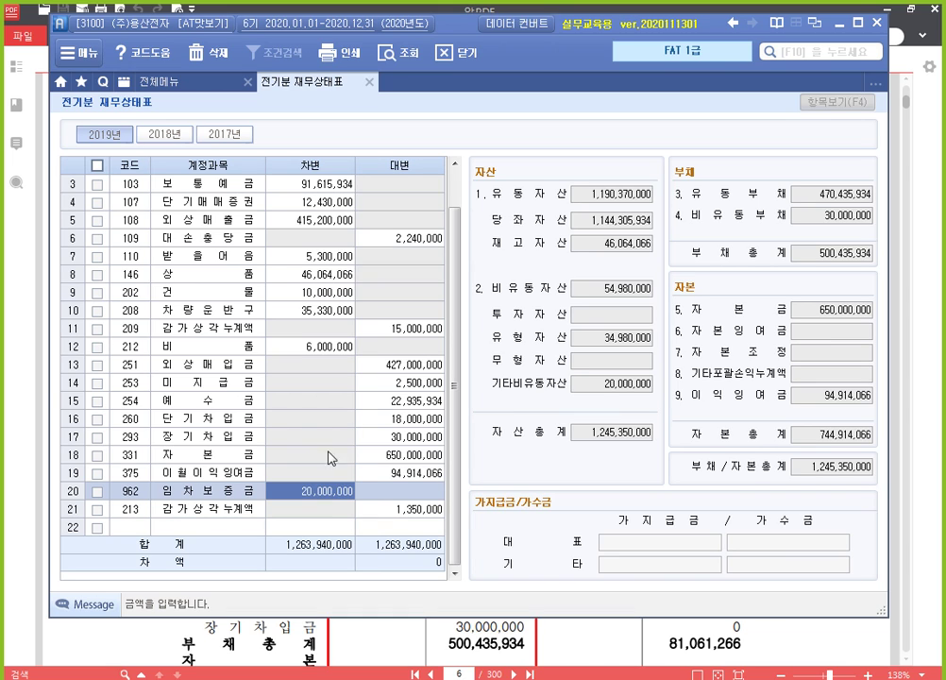
# Step: Close the balance sheet screen and review task 3's 받을어음 and 장기차입금 data in the PDF
pyautogui.click(370, 83)
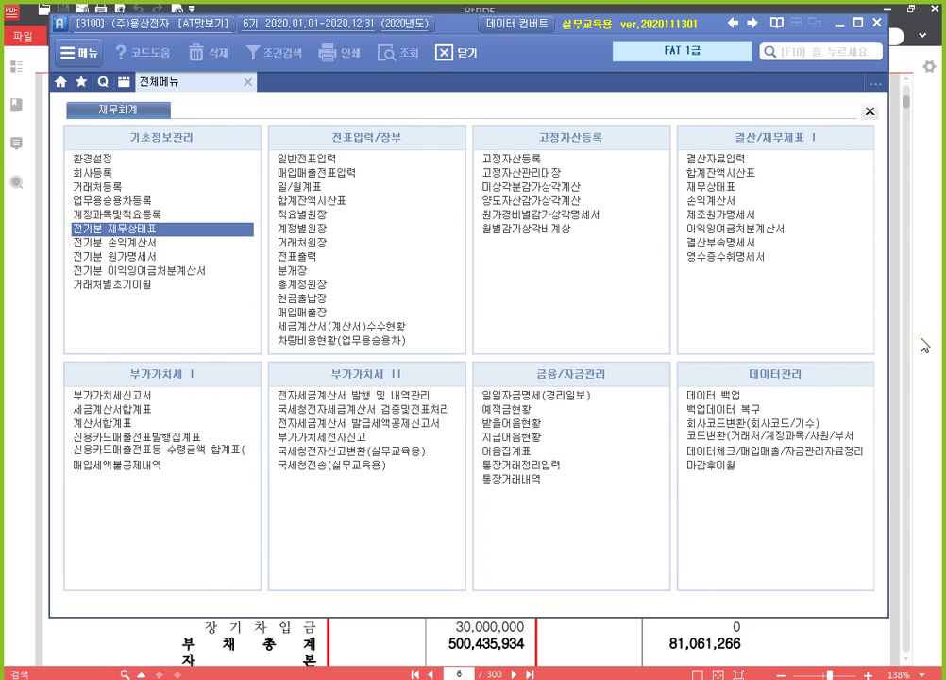
pyautogui.click(920, 339)
pyautogui.scroll(-10, 437, 281)
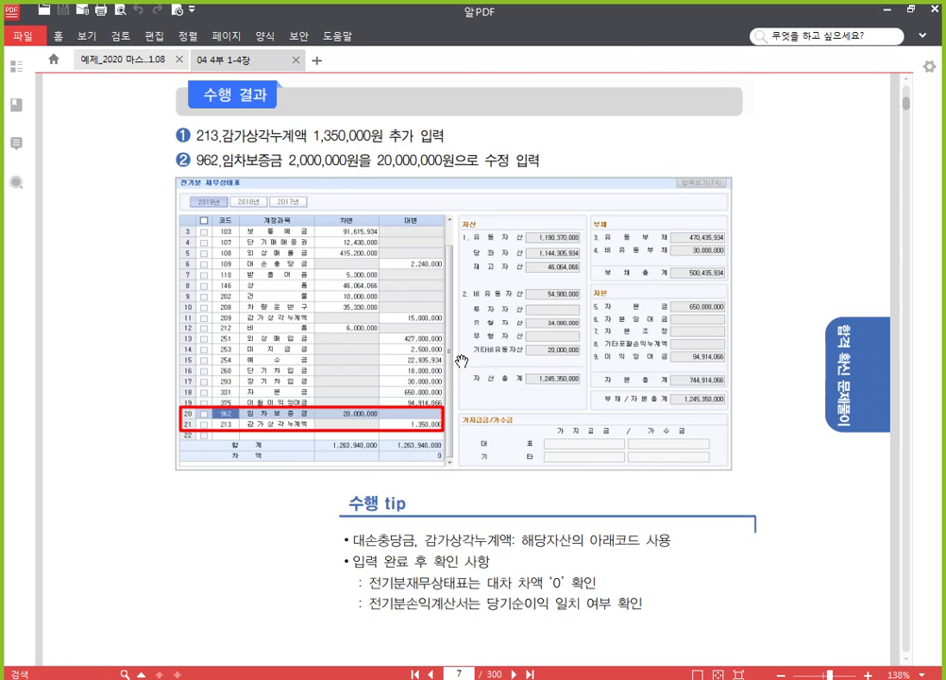
pyautogui.scroll(-10, 460, 356)
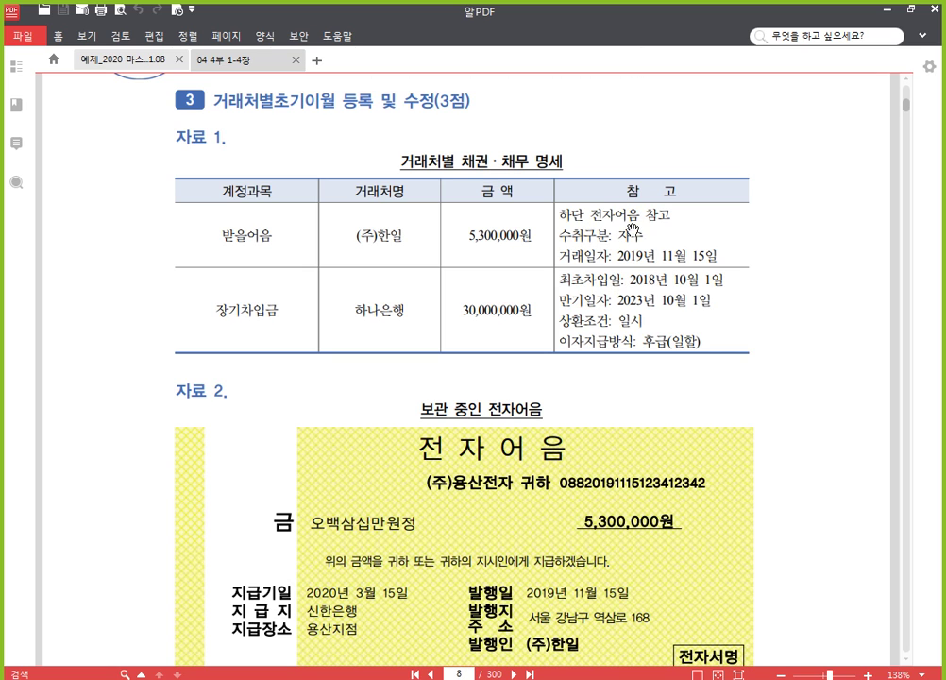
pyautogui.scroll(-1, 623, 442)
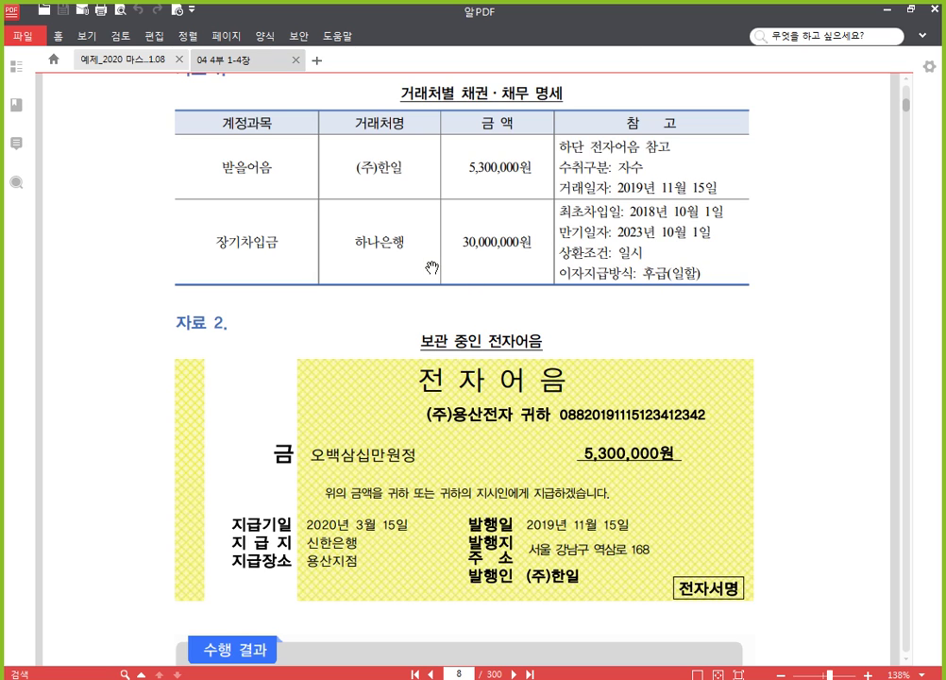
pyautogui.scroll(1, 411, 243)
pyautogui.scroll(2, 411, 243)
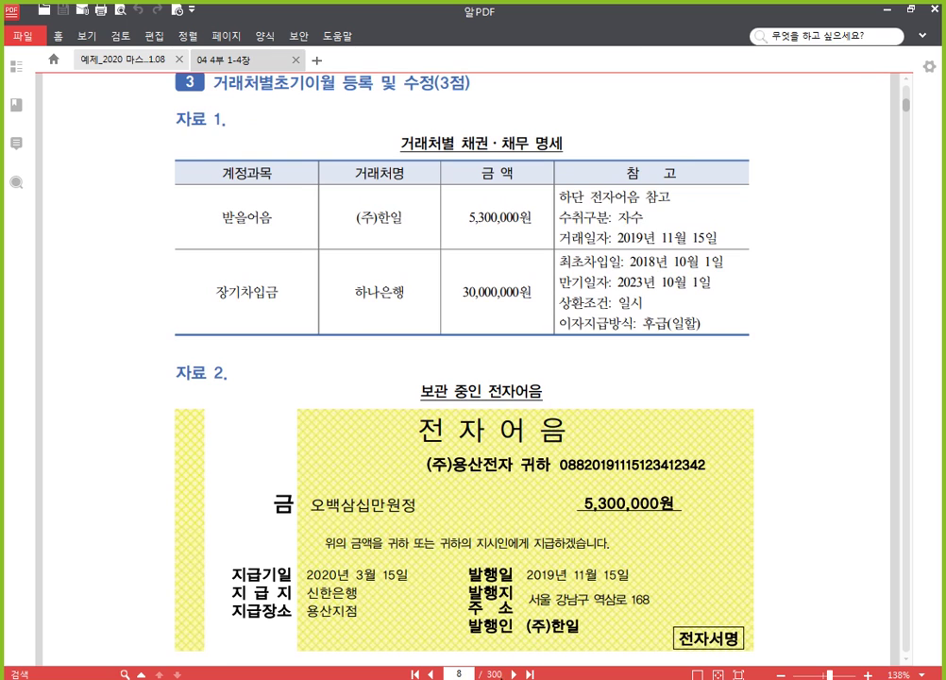
pyautogui.hotkey('alt', 'Tab')
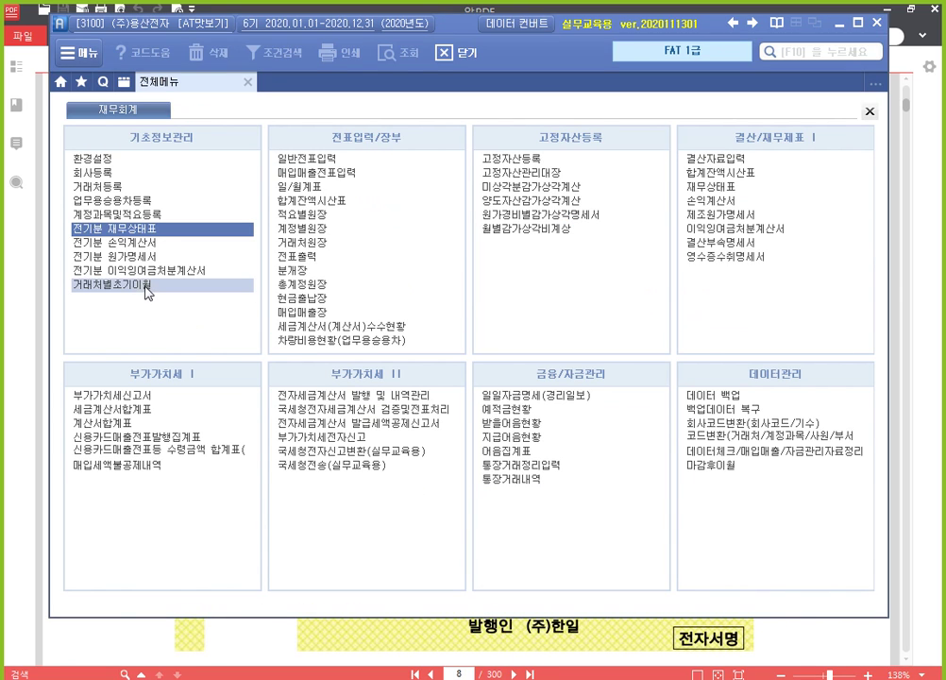
# Step: Open 거래처별초기이월 and drill into the 110 받을어음 customer detail grid
pyautogui.click(151, 287)
pyautogui.click(151, 288)
pyautogui.click(151, 288)
pyautogui.click(151, 288)
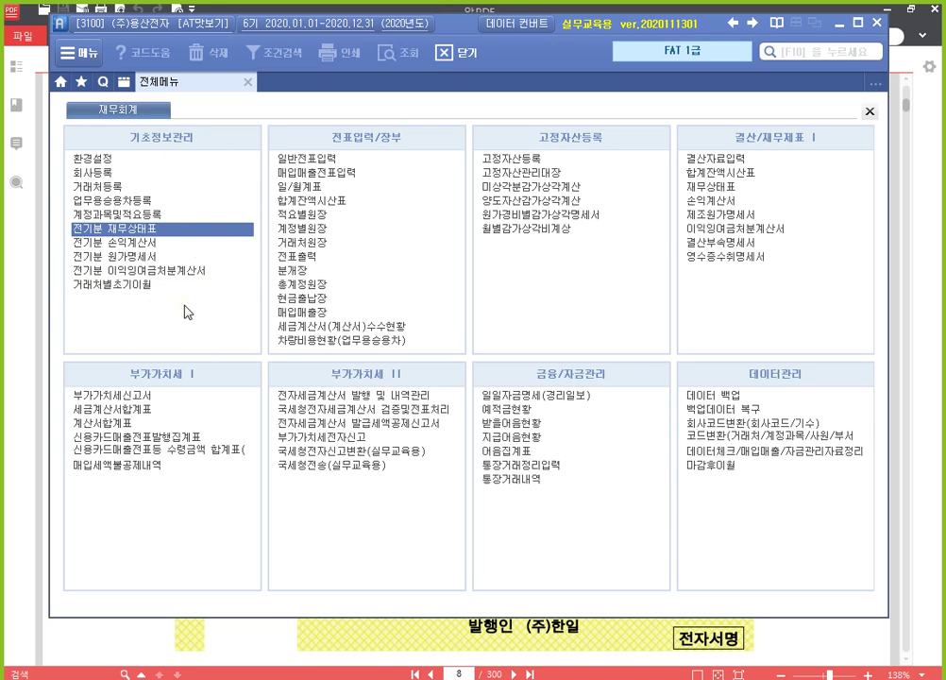
pyautogui.click(161, 292)
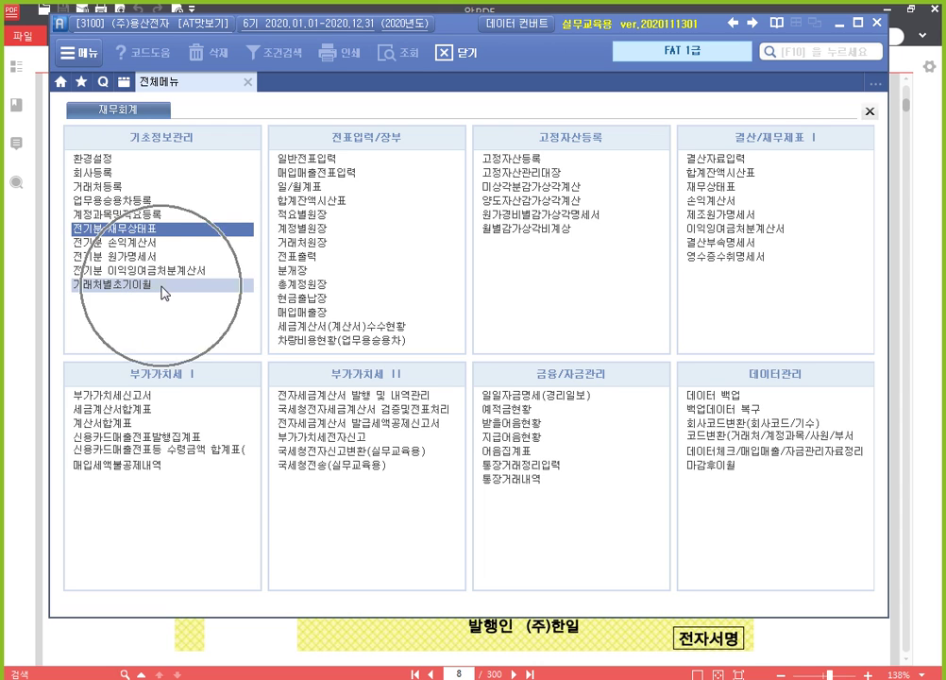
pyautogui.click(161, 292)
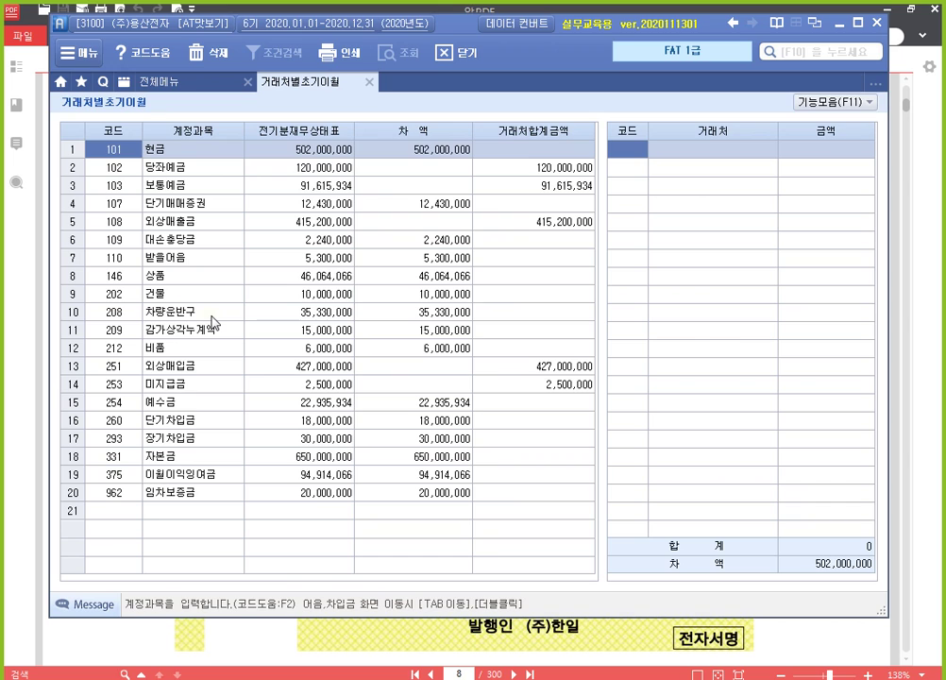
pyautogui.click(207, 258)
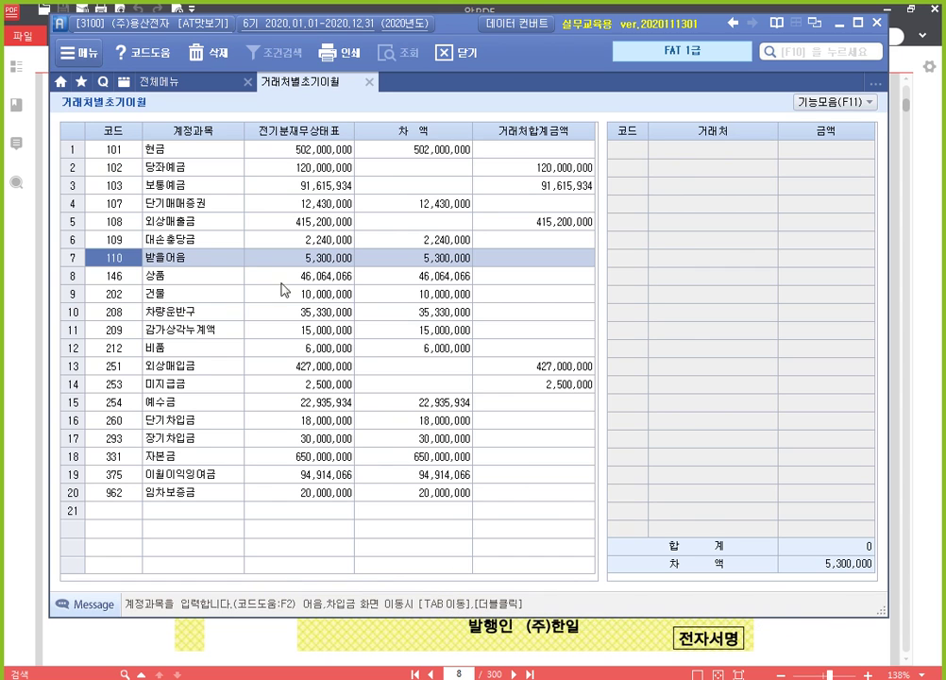
pyautogui.doubleClick(192, 265)
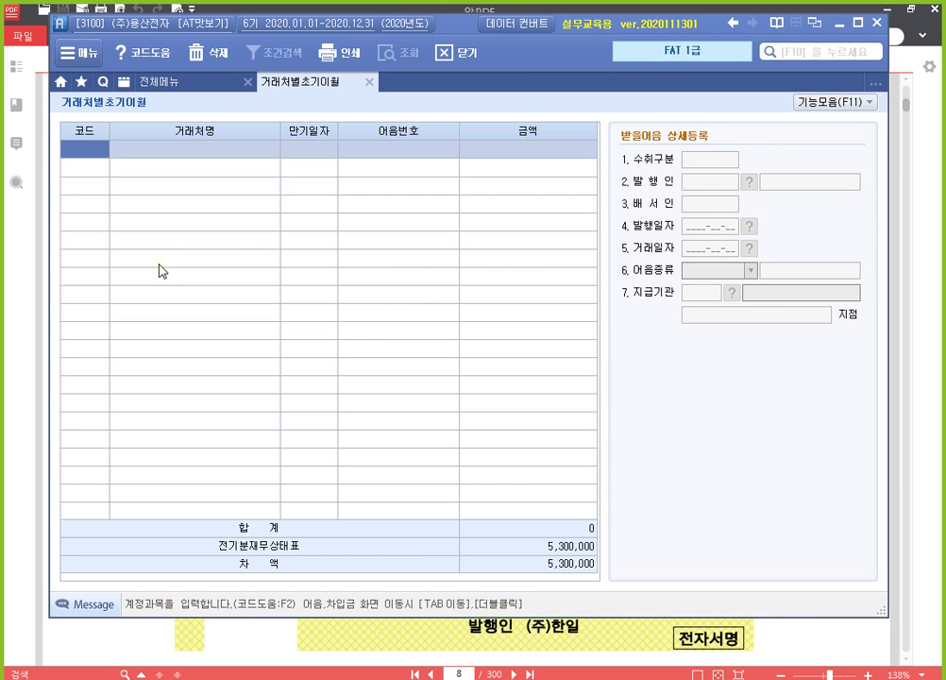
# Step: Select (주)한일 as the note's customer and check the note details in the PDF
pyautogui.press('F2')
pyautogui.write('한일')
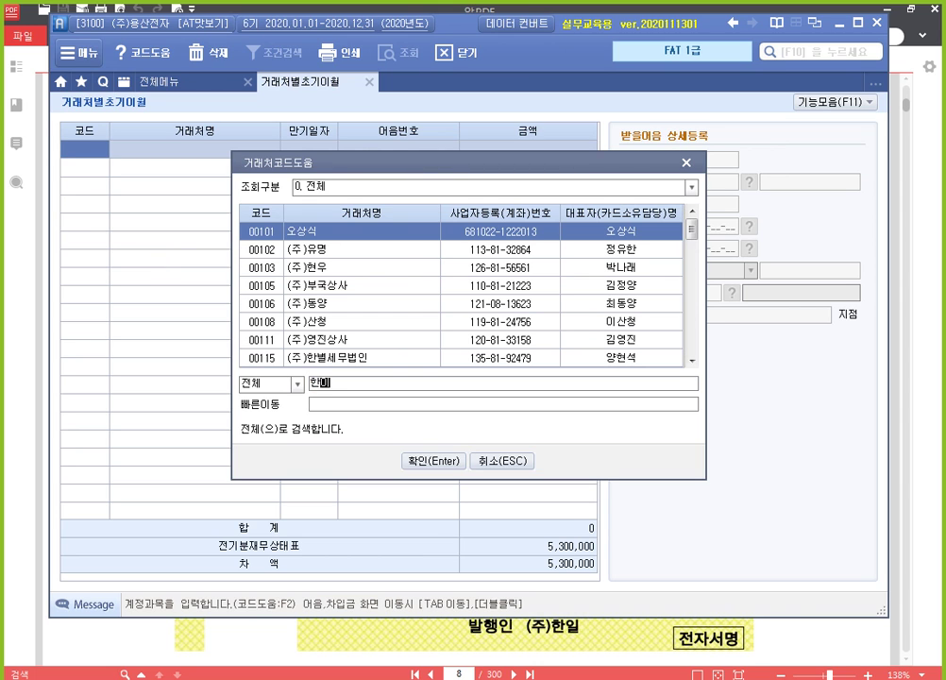
pyautogui.press('Return')
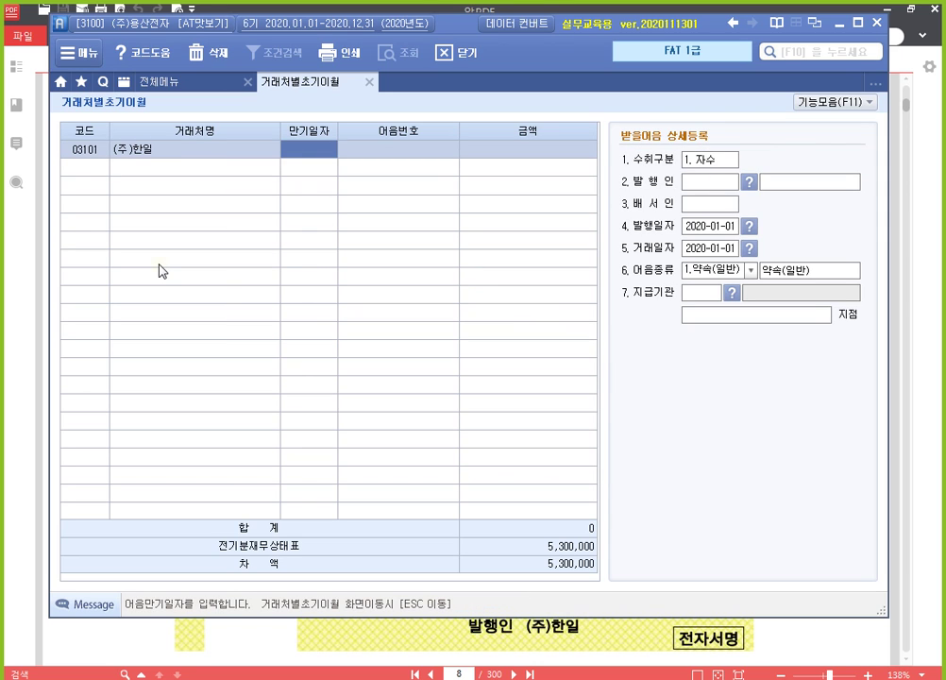
pyautogui.click(785, 637)
pyautogui.scroll(-3, 555, 408)
pyautogui.scroll(-1, 555, 408)
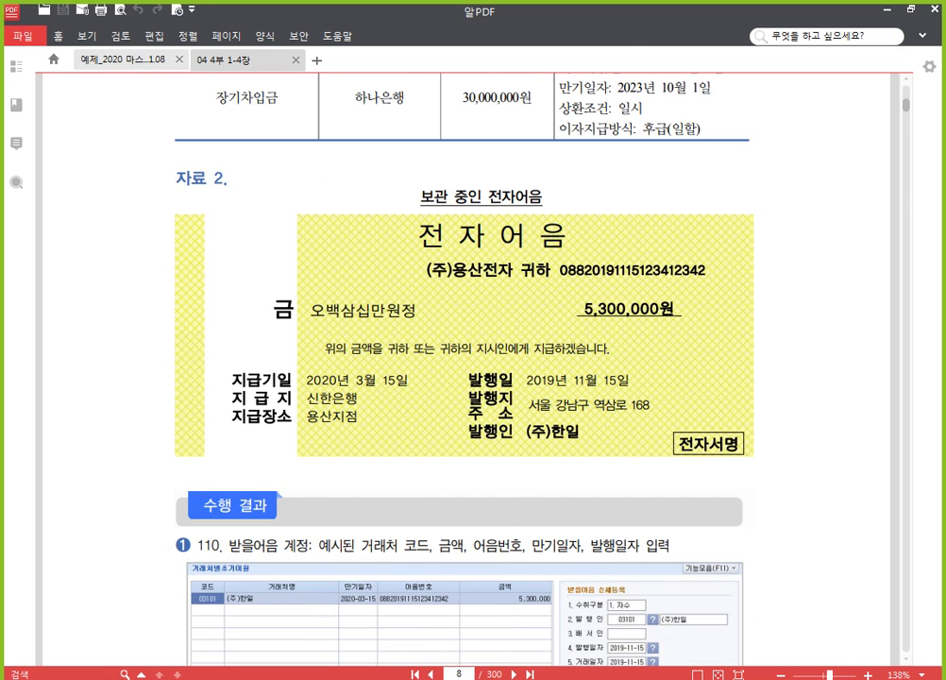
pyautogui.click(495, 678)
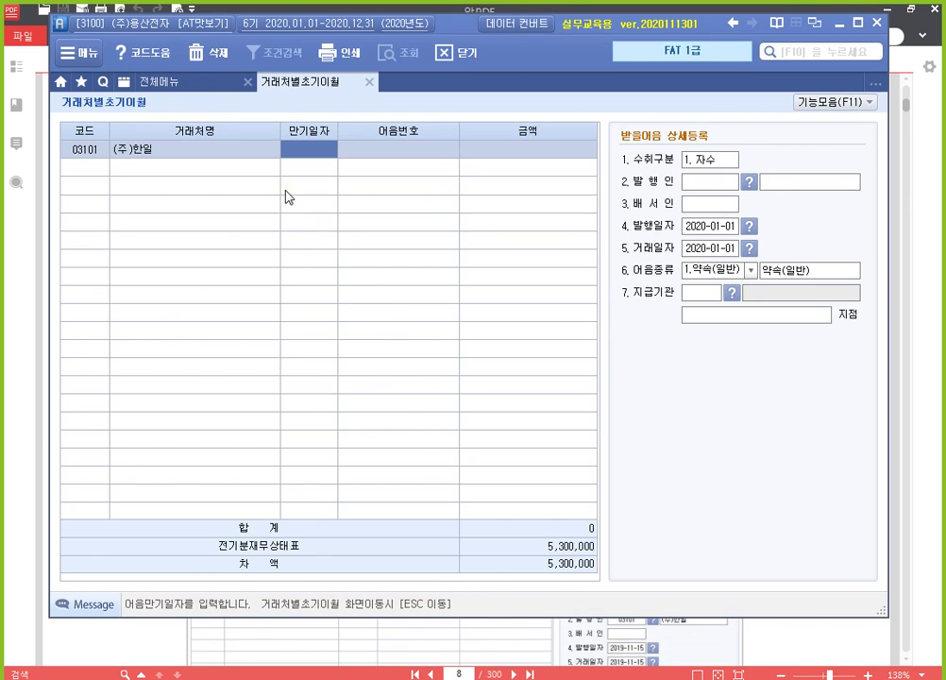
# Step: Enter maturity 2020-03-15, the electronic note number and 5,300,000, keeping receipt type 1.자수
pyautogui.write('2020-03-15')
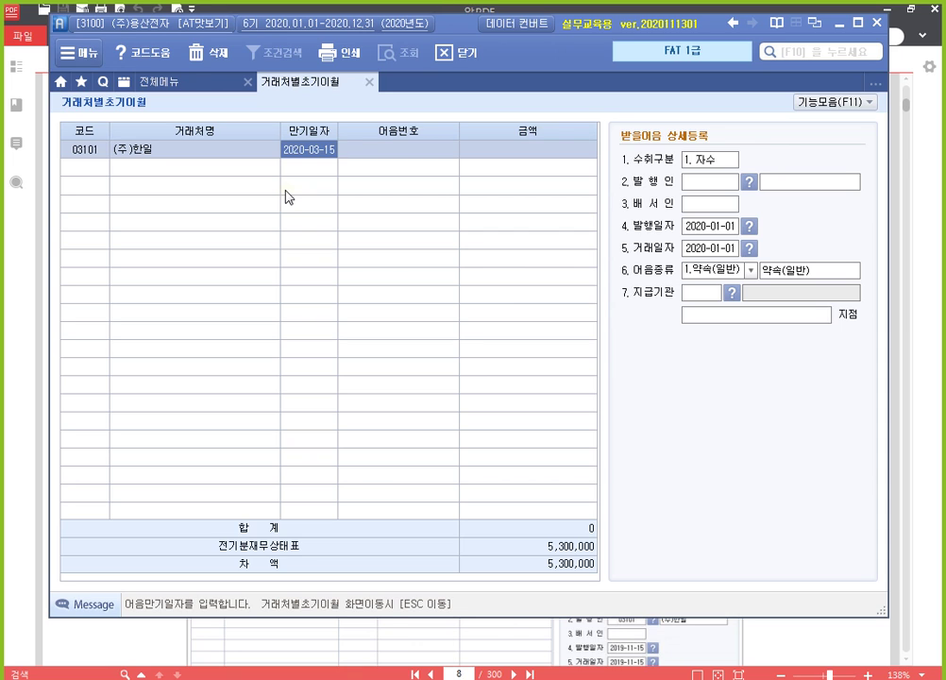
pyautogui.press('Return')
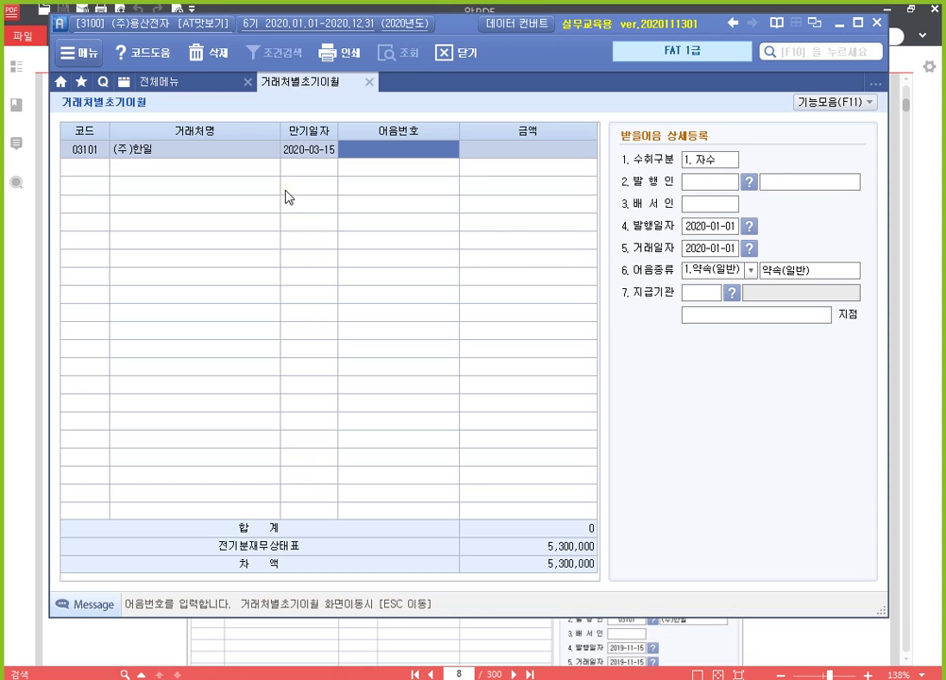
pyautogui.write('08820191')
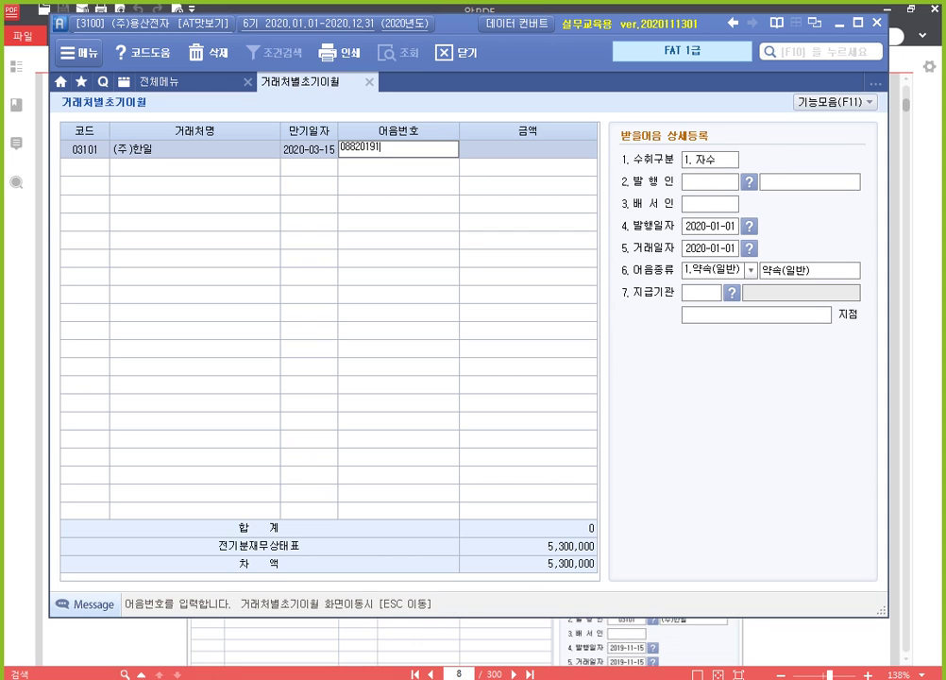
pyautogui.write('115123412342')
pyautogui.press('Return')
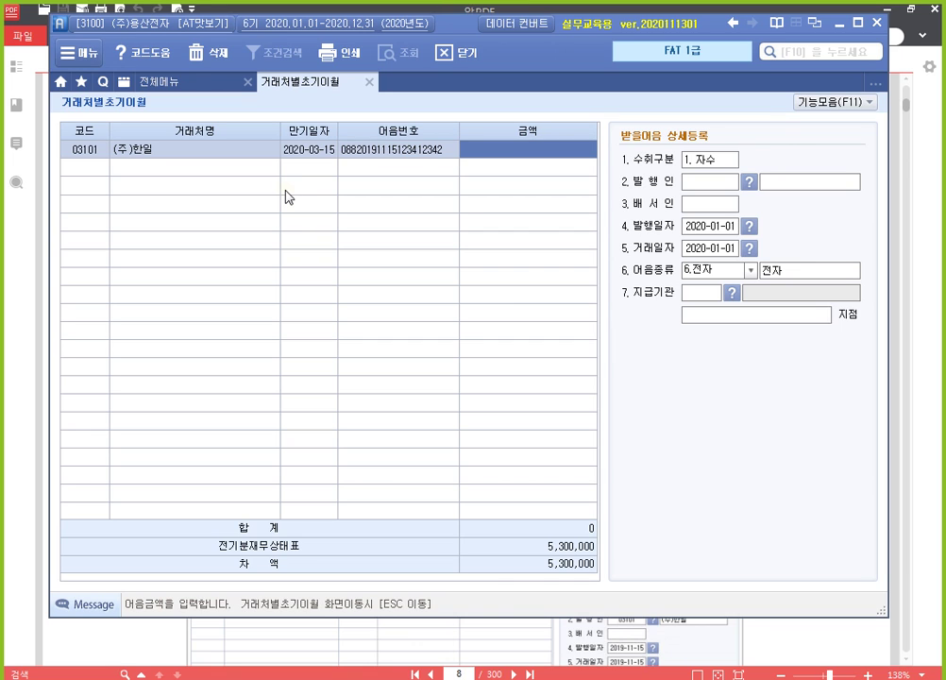
pyautogui.write('5,300')
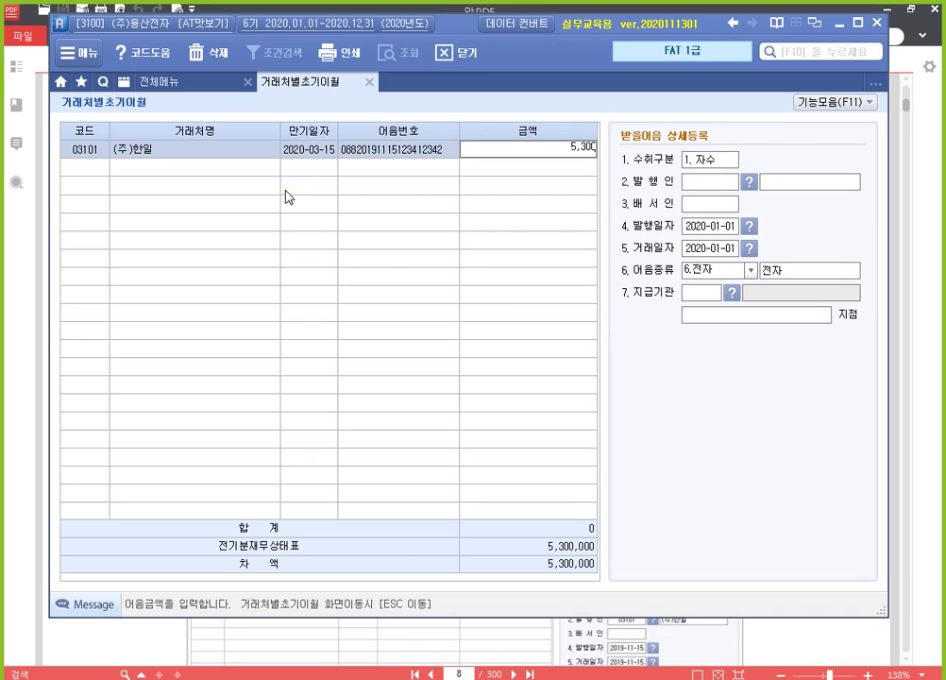
pyautogui.write(',000')
pyautogui.press('Return')
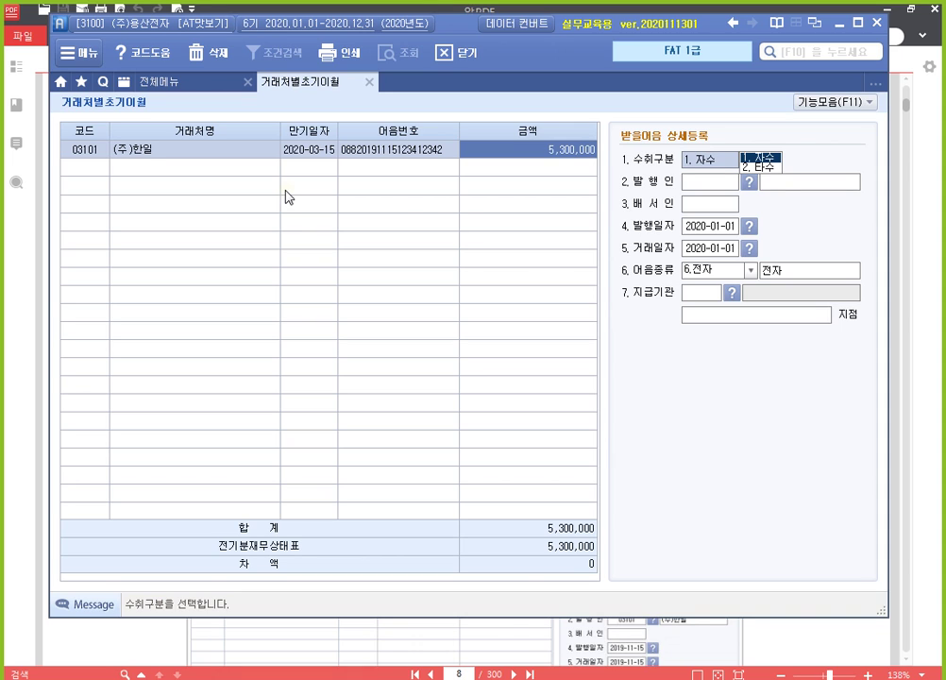
pyautogui.press('Return')
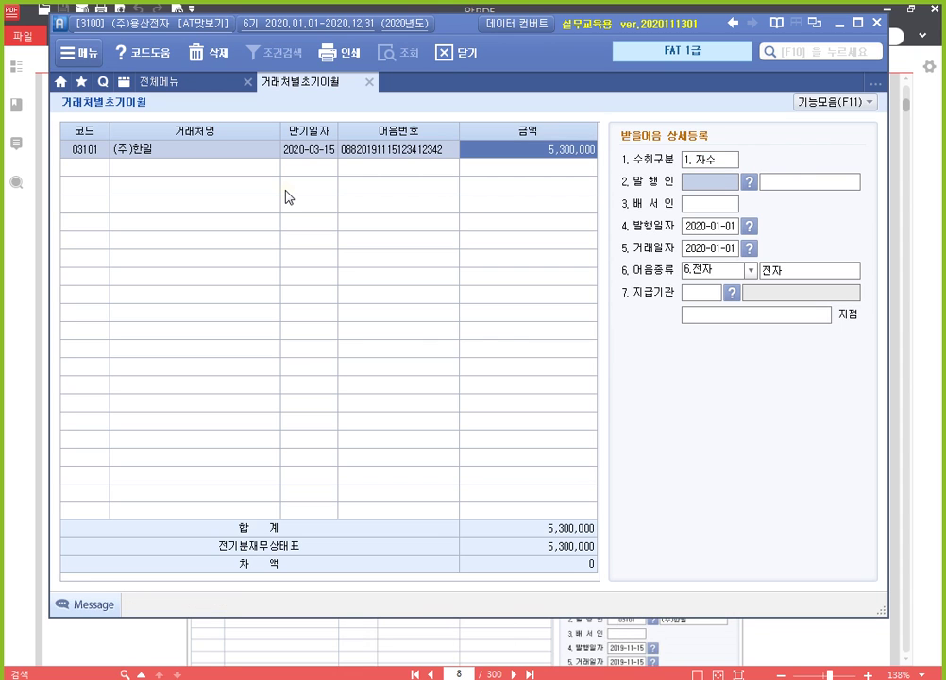
# Step: Set issuer (주)한일, issue and transaction dates 2019-11-15, keeping note type 6.전자
pyautogui.press('F2')
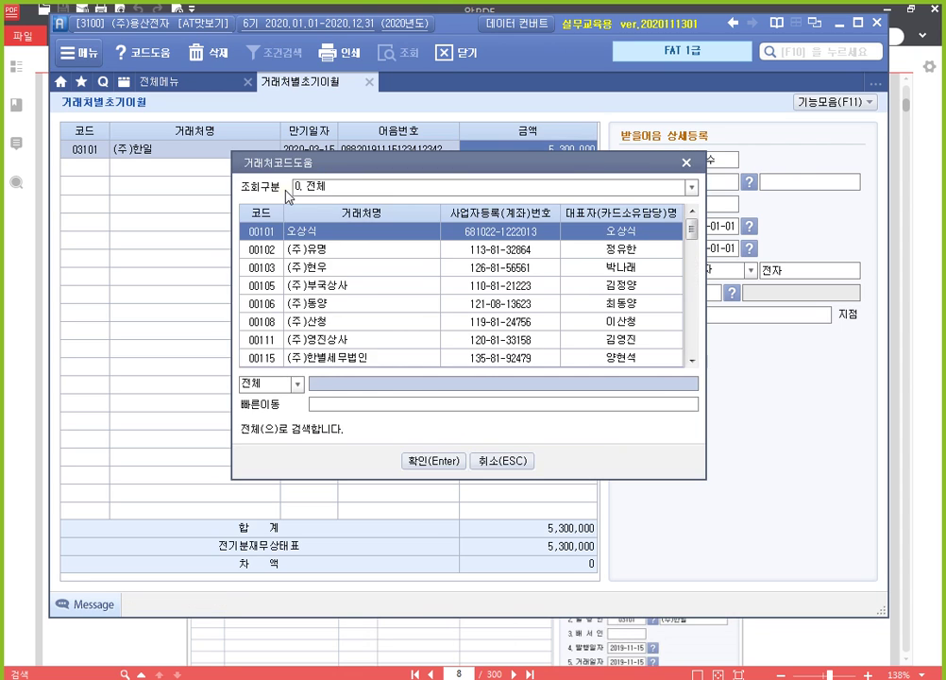
pyautogui.write('한일')
pyautogui.press('Return')
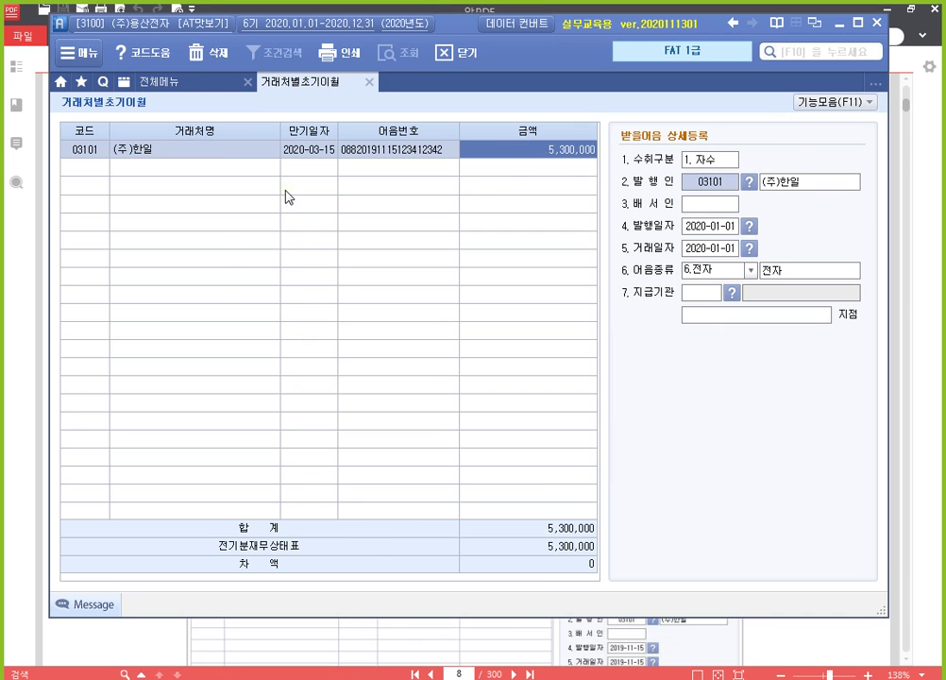
pyautogui.press('Return')
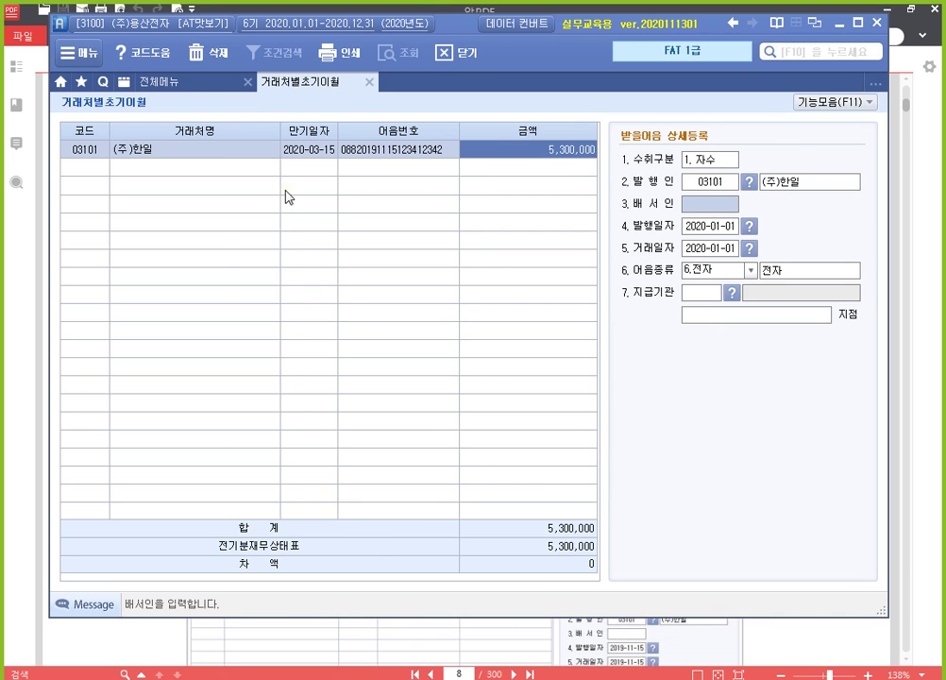
pyautogui.press('Return')
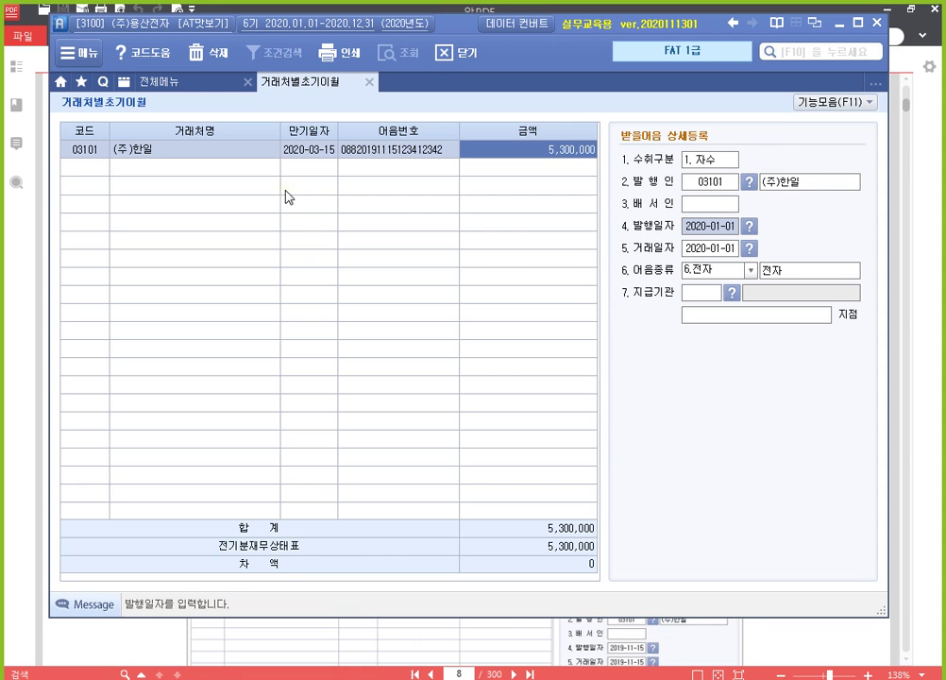
pyautogui.write('201')
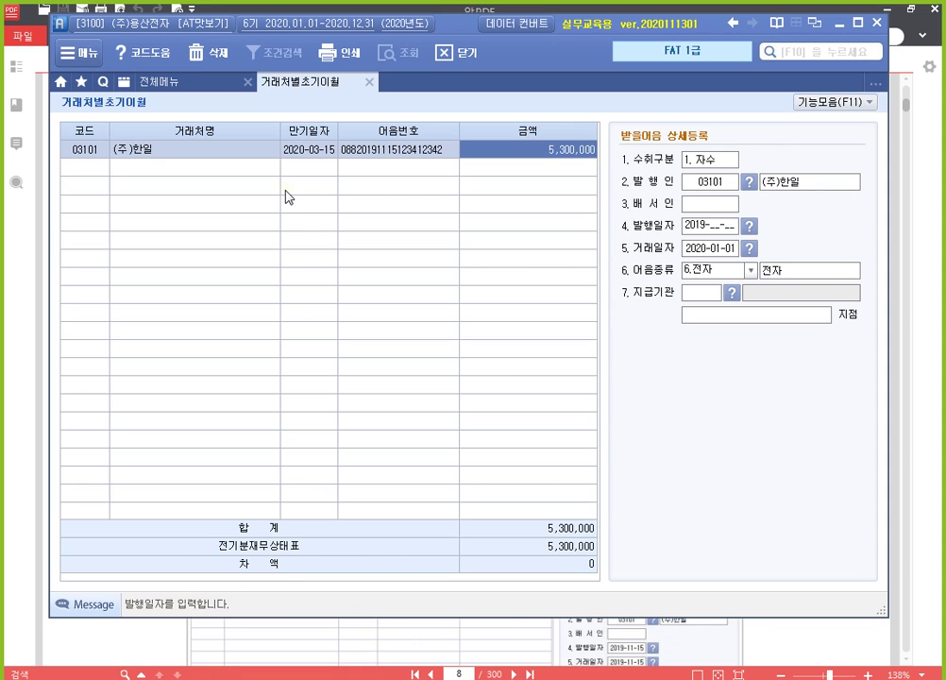
pyautogui.write('9-11-15')
pyautogui.press('Return')
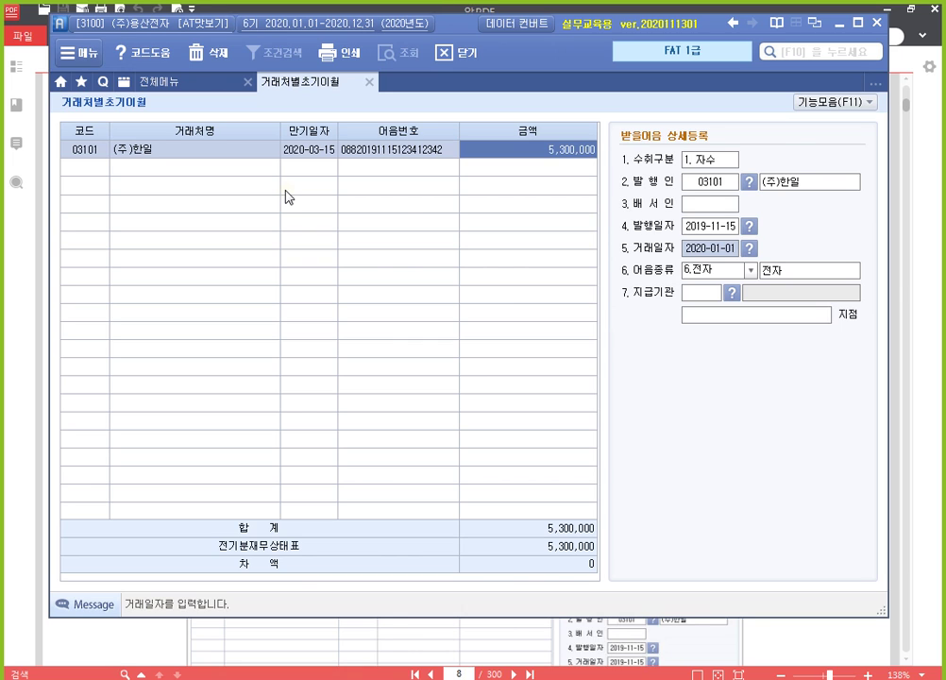
pyautogui.write('2019-11-')
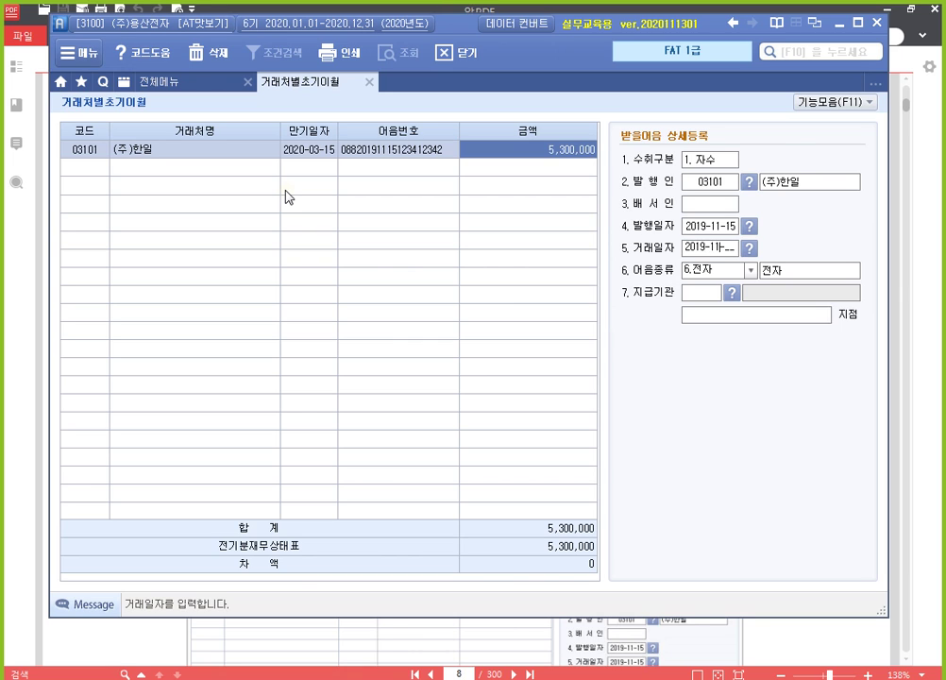
pyautogui.write('15')
pyautogui.press('Return')
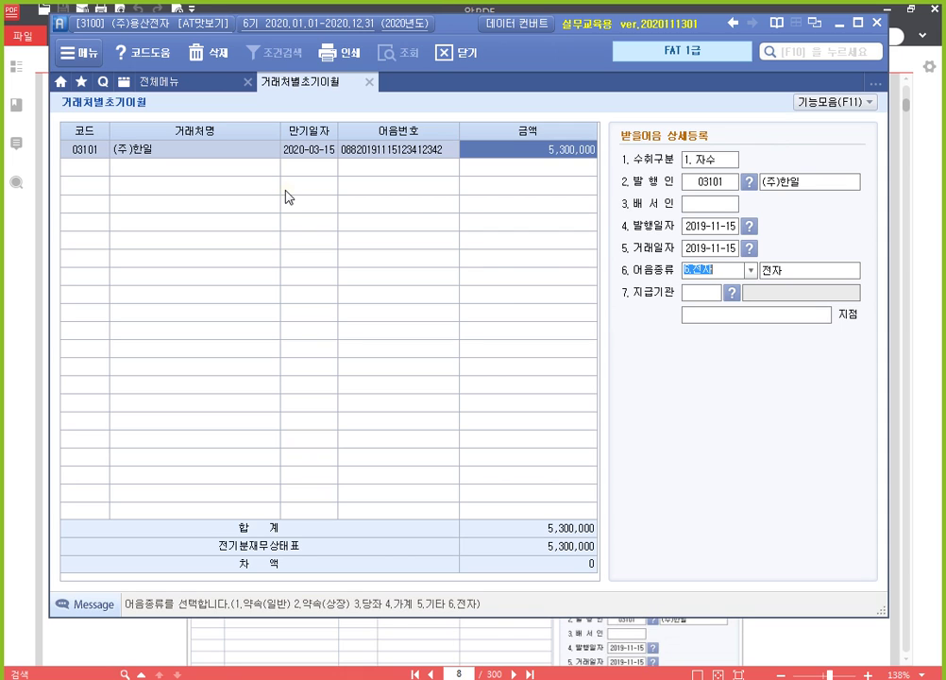
pyautogui.press('Return')
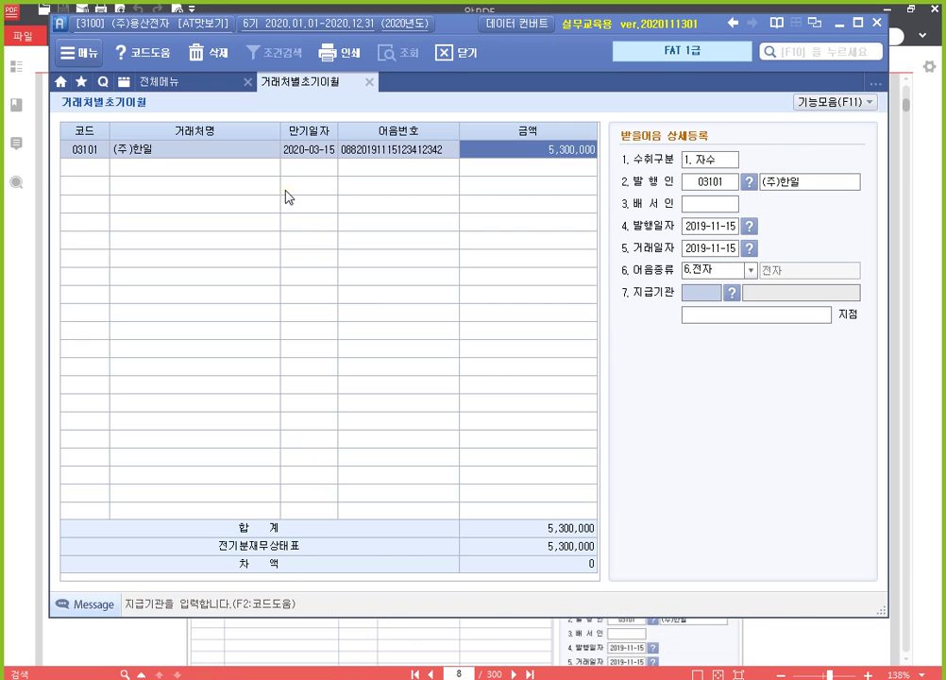
# Step: Set paying bank 300 신한은행 with branch 용산 and return to the account list
pyautogui.press('F2')
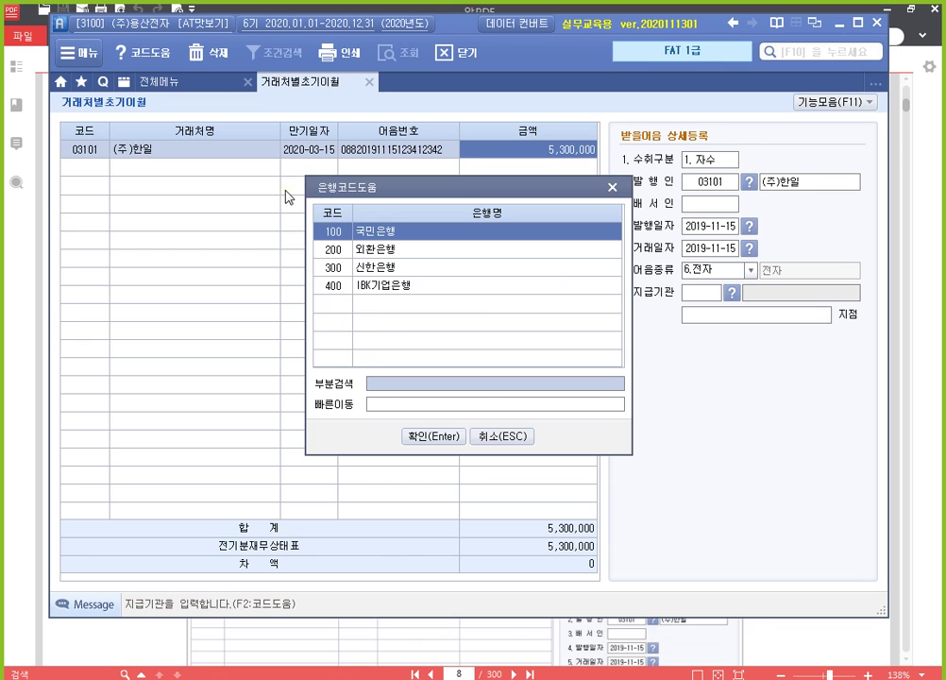
pyautogui.press('Down')
pyautogui.press('Down')
pyautogui.press('Return')
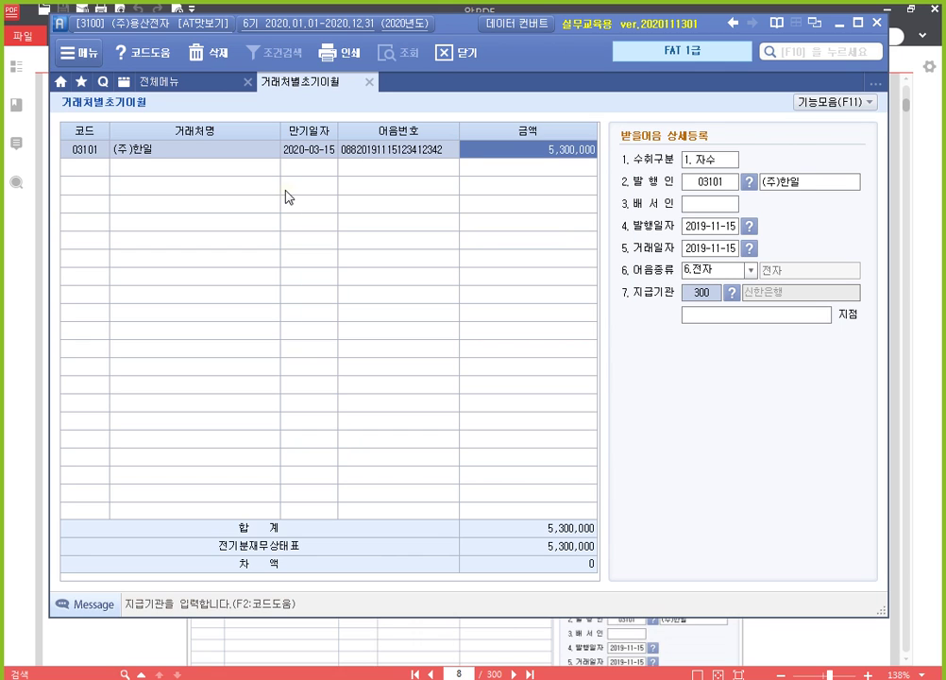
pyautogui.press('Return')
pyautogui.write('용산')
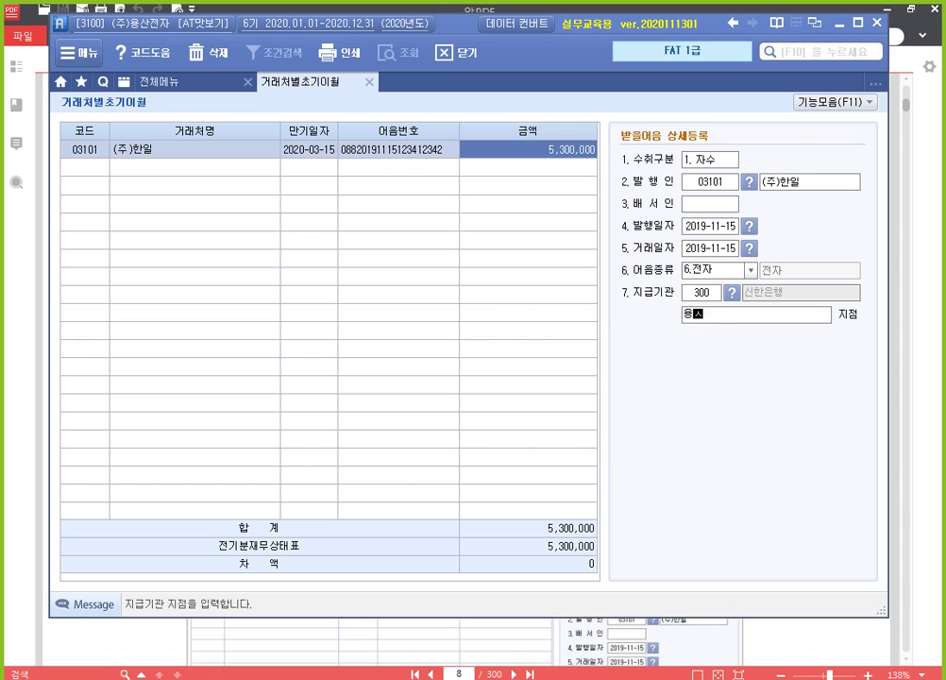
pyautogui.press('Return')
pyautogui.press('Up')
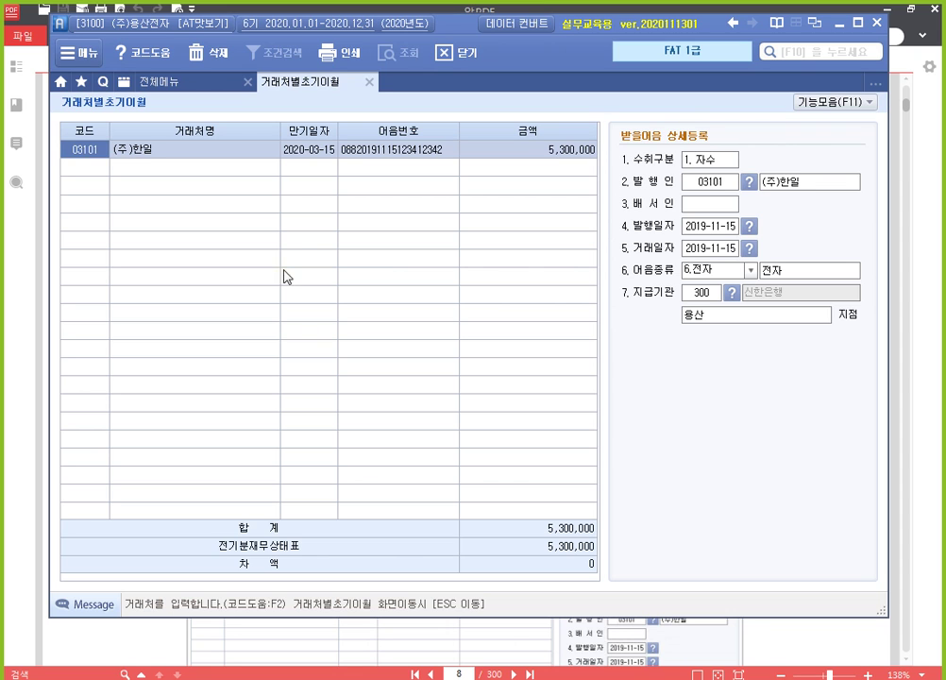
pyautogui.press('Escape')
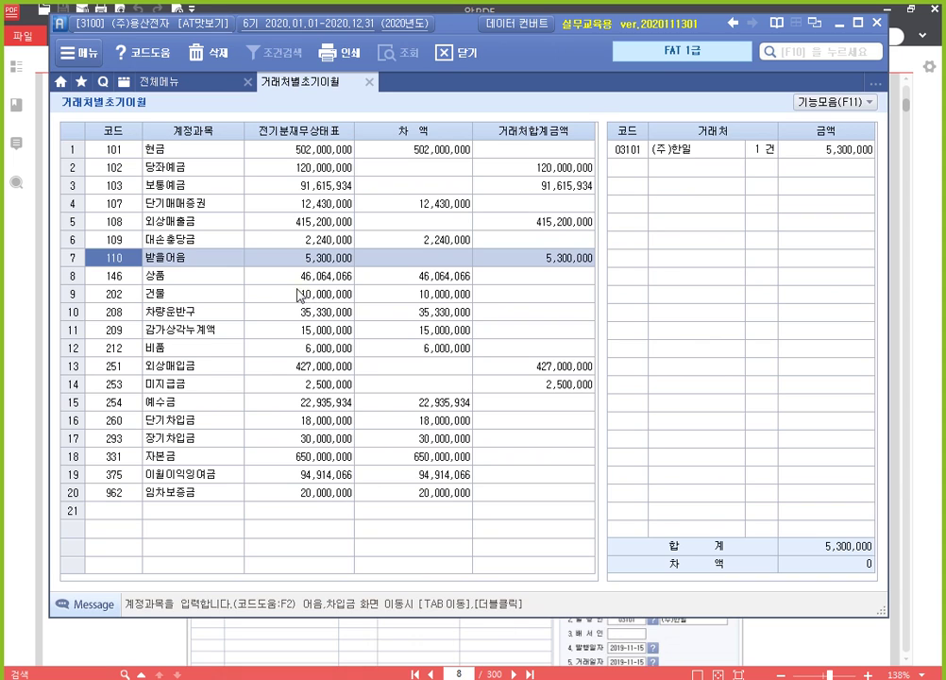
# Step: Open the 293 장기차입금 lender detail screen from row 17
pyautogui.click(206, 442)
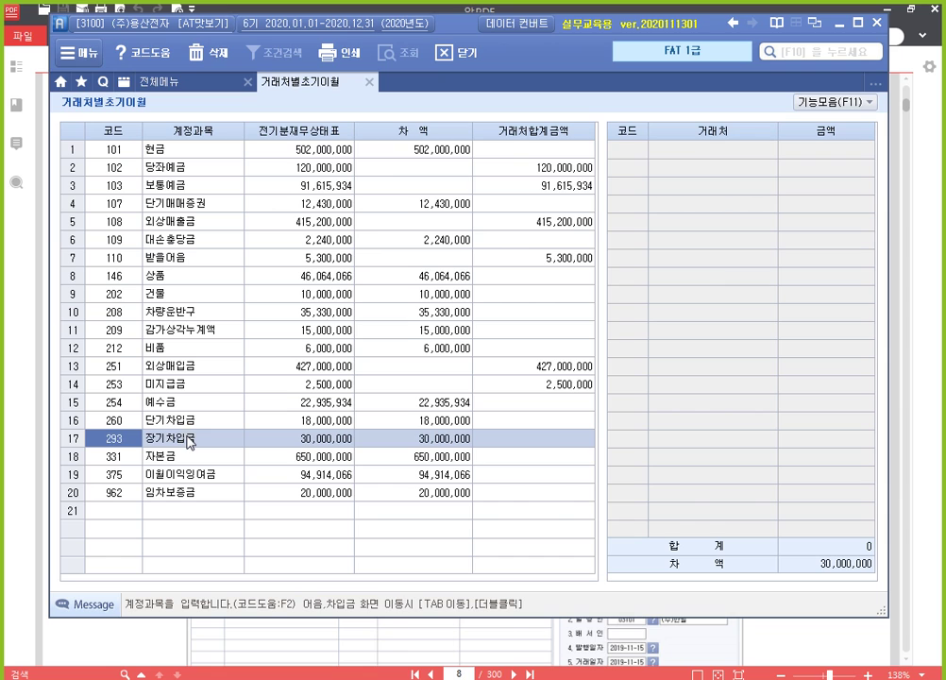
pyautogui.doubleClick(191, 443)
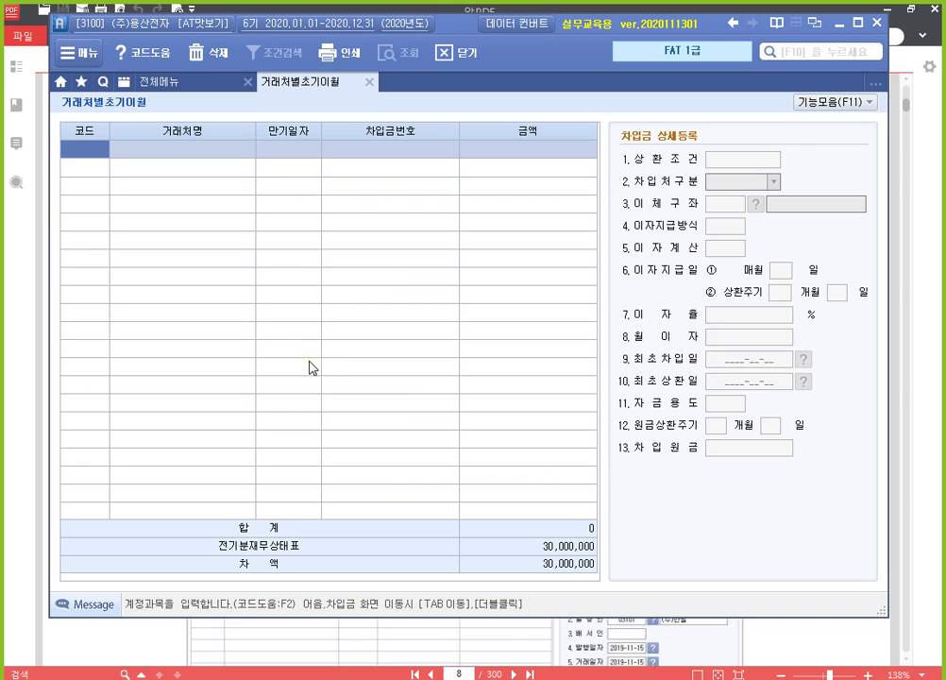
# Step: Add lender 98010 하나은행 with maturity 2023-10-01 and a 30,000,000 loan amount
pyautogui.press('F2')
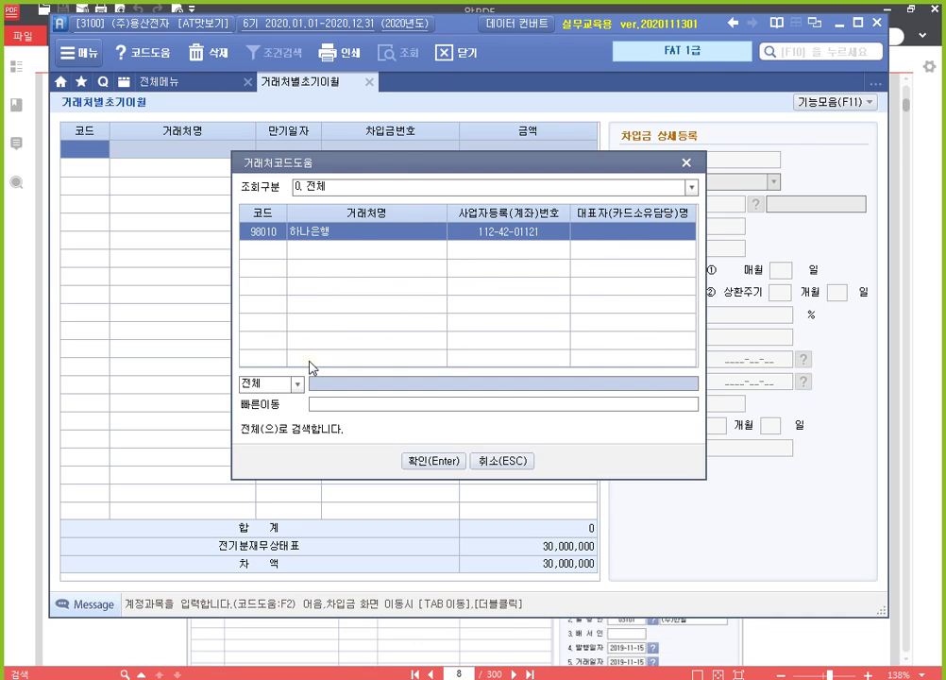
pyautogui.press('Return')
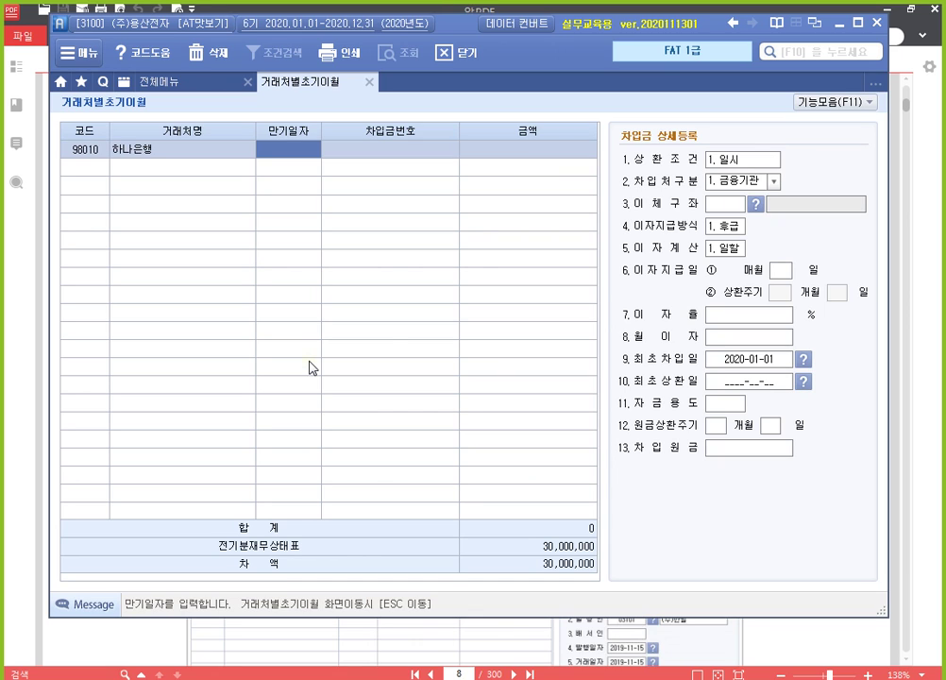
pyautogui.write('2023-')
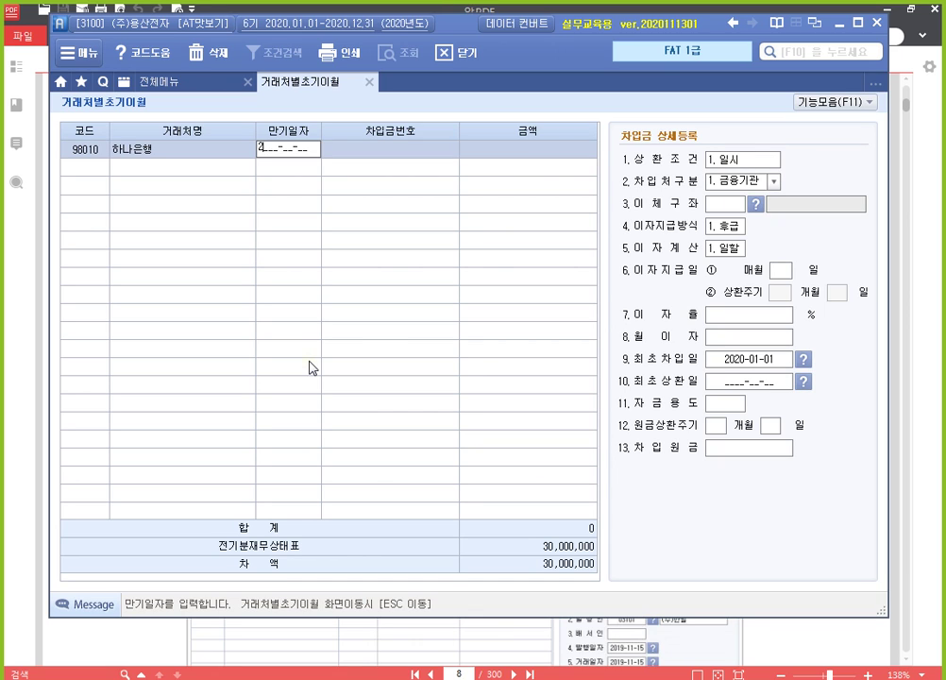
pyautogui.write('10-01')
pyautogui.press('Return')
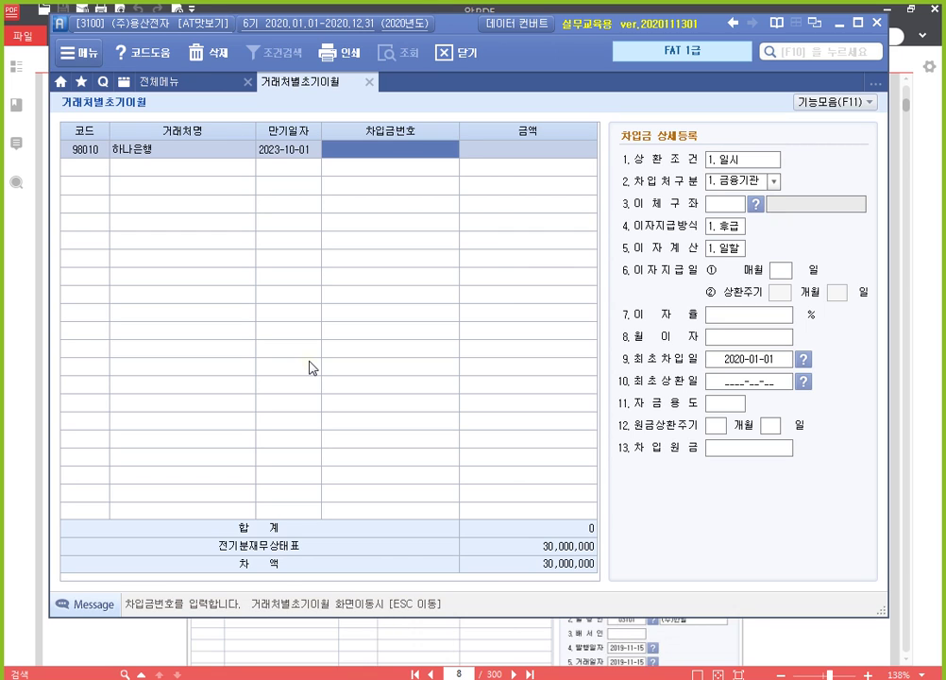
pyautogui.press('Return')
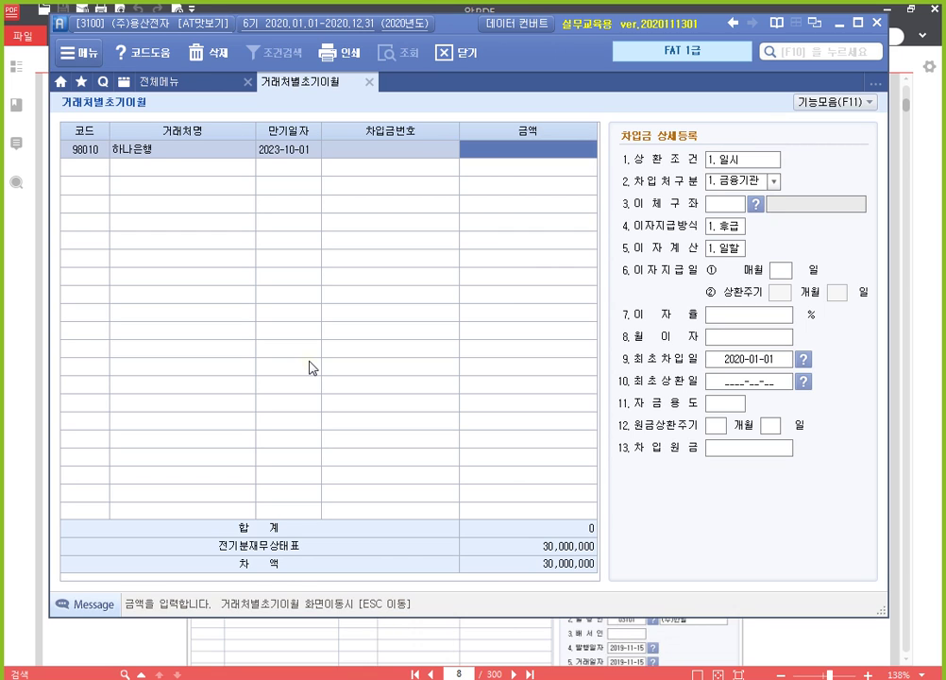
pyautogui.write('30000000')
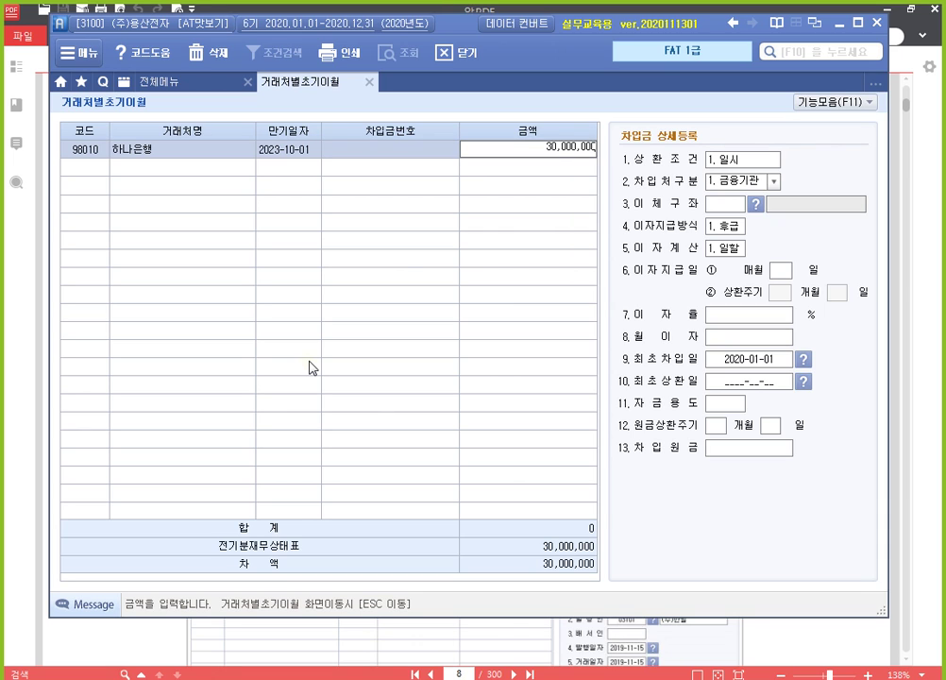
pyautogui.press('Return')
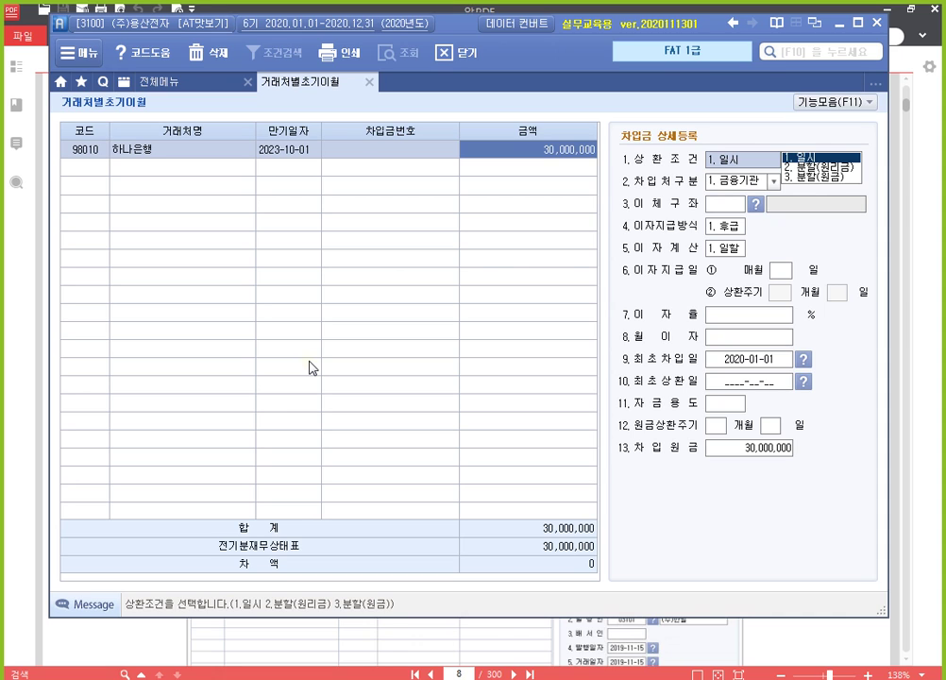
# Step: Keep 일시, 금융기관, 후급 and 일할 defaults and set first borrowing date 2018-10-01
pyautogui.press('Return')
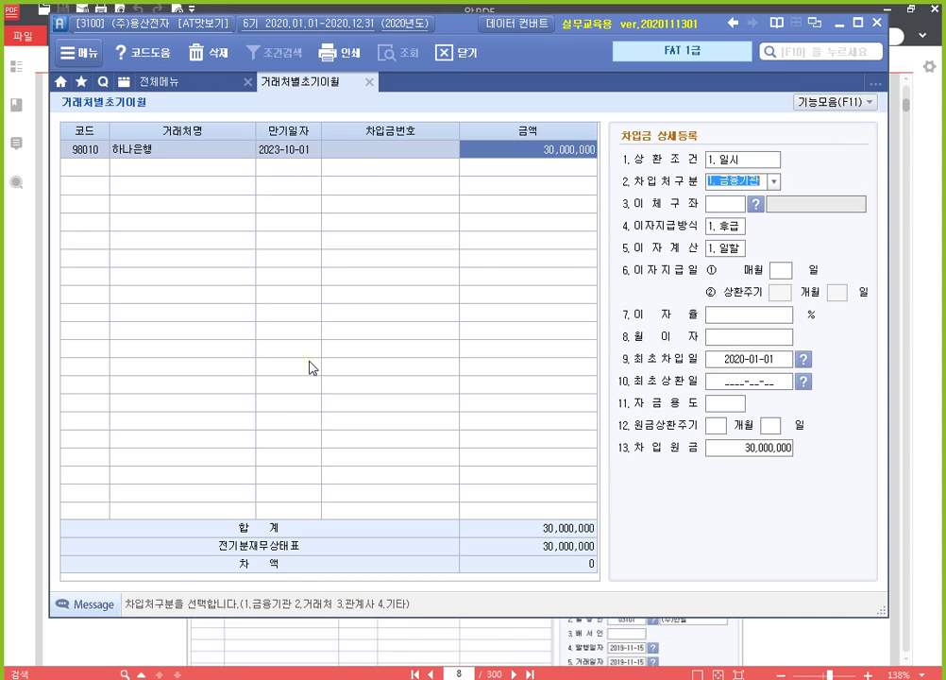
pyautogui.press('Return')
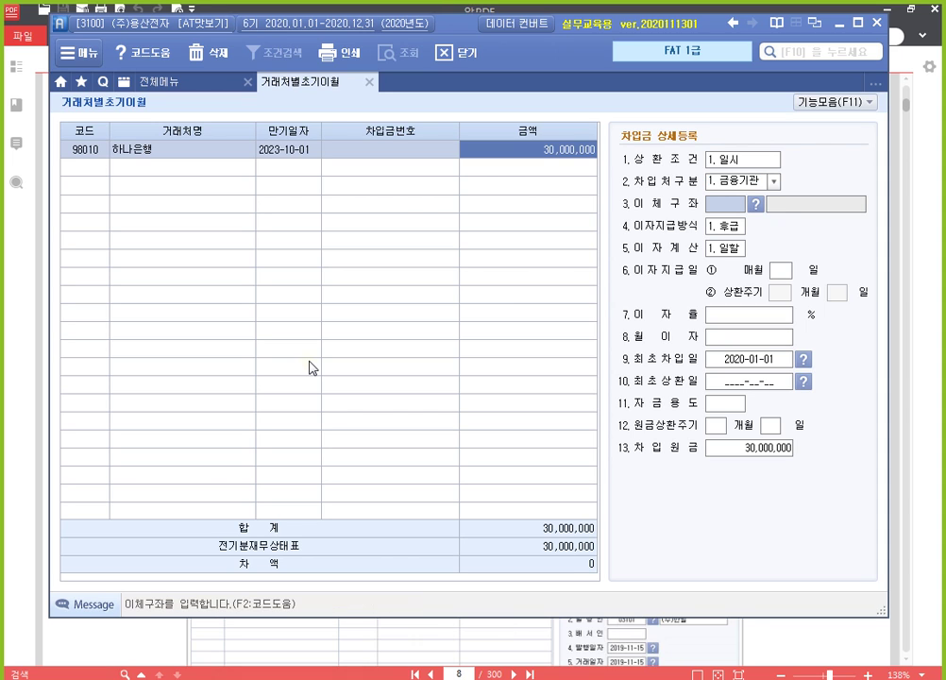
pyautogui.press('Return')
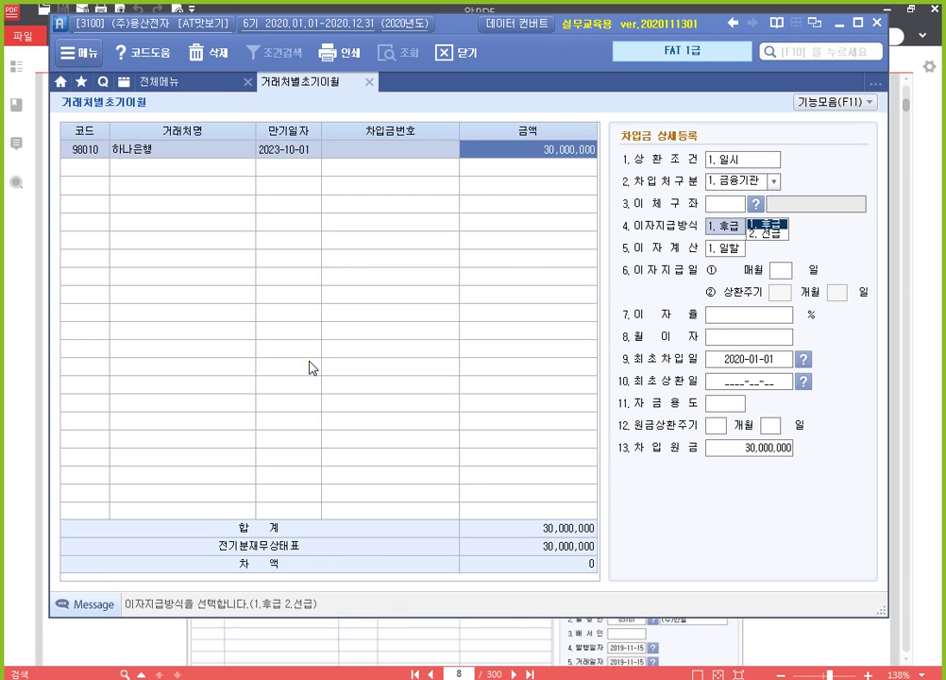
pyautogui.press('Return')
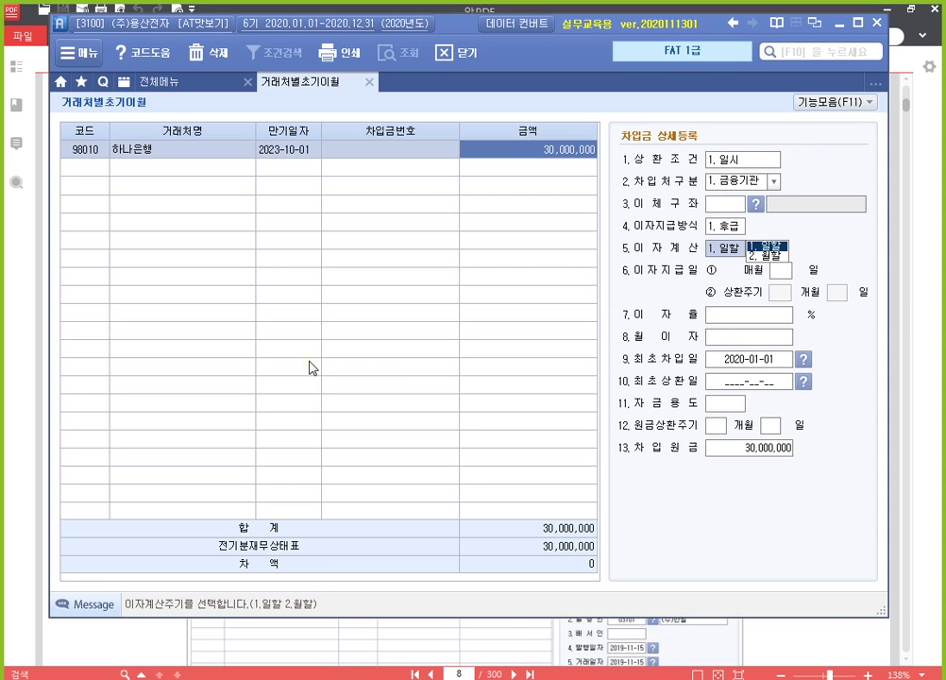
pyautogui.press('Return')
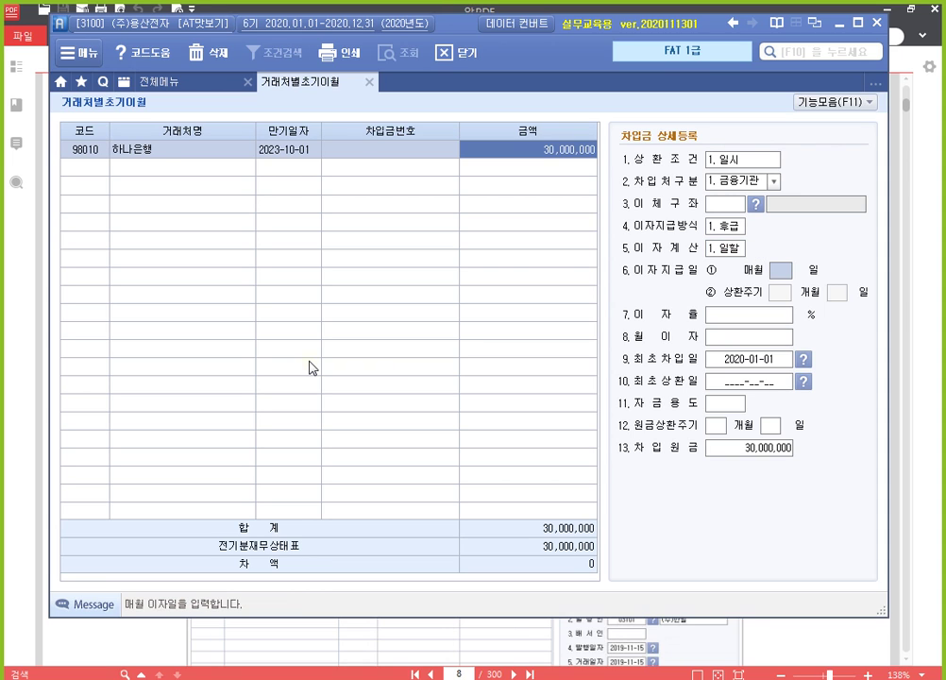
pyautogui.press('Return')
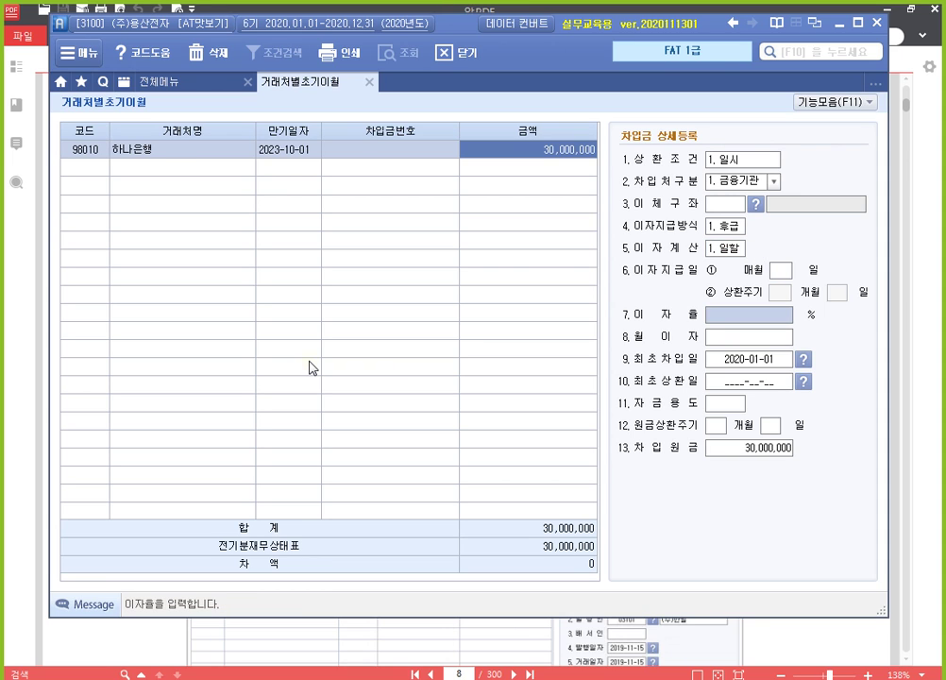
pyautogui.press('Return')
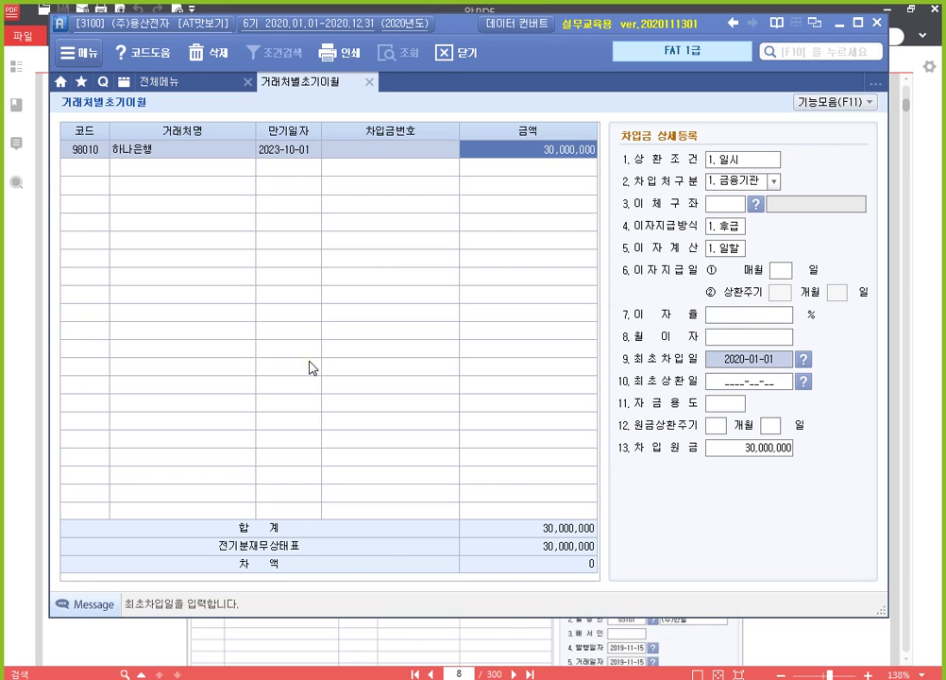
pyautogui.write('2018-')
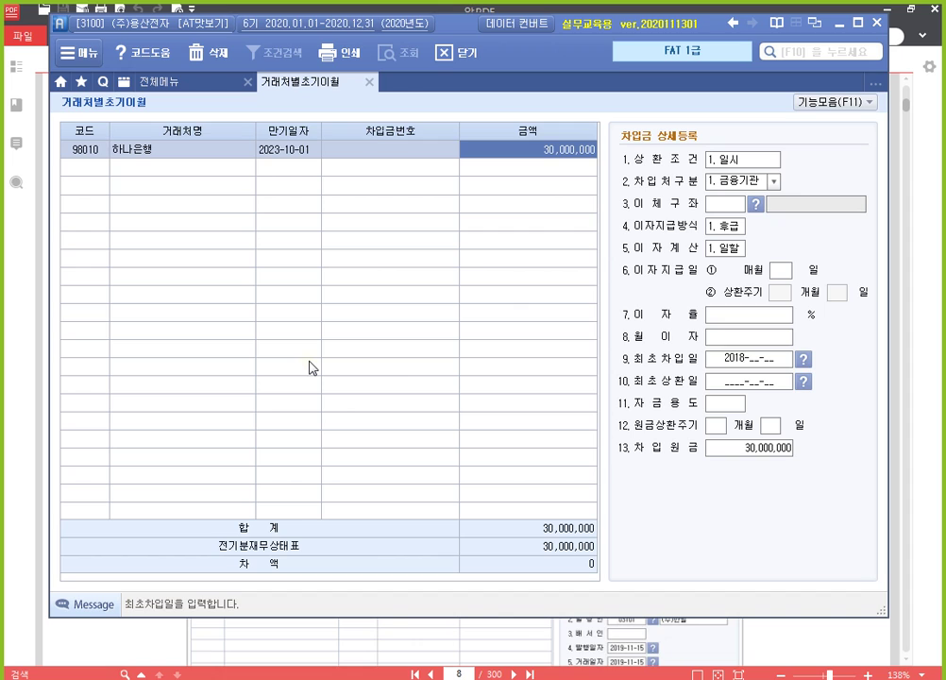
pyautogui.write('10-01')
pyautogui.press('Return')
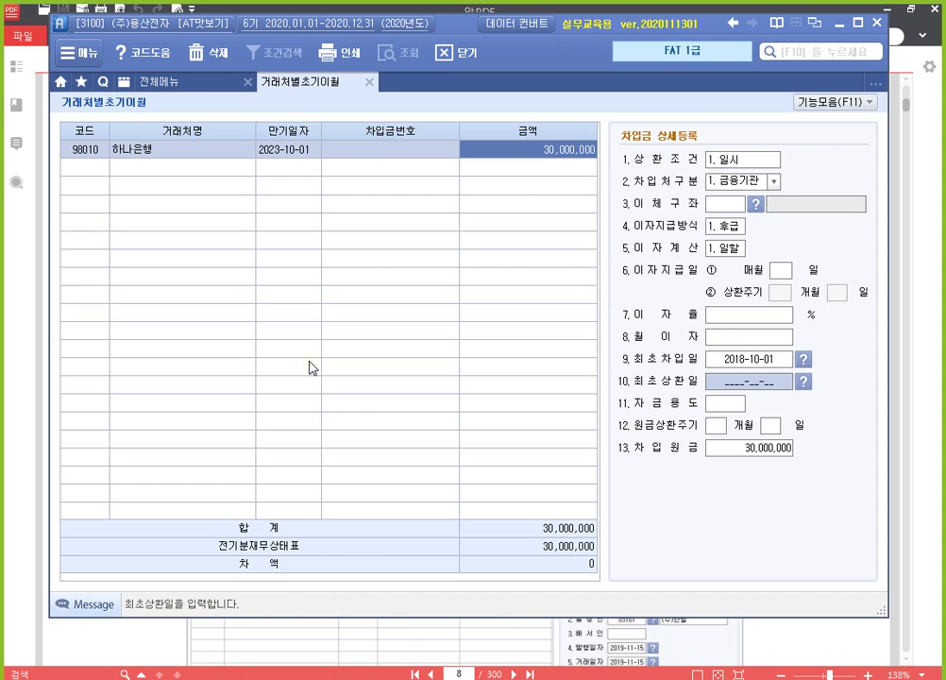
pyautogui.press('Return')
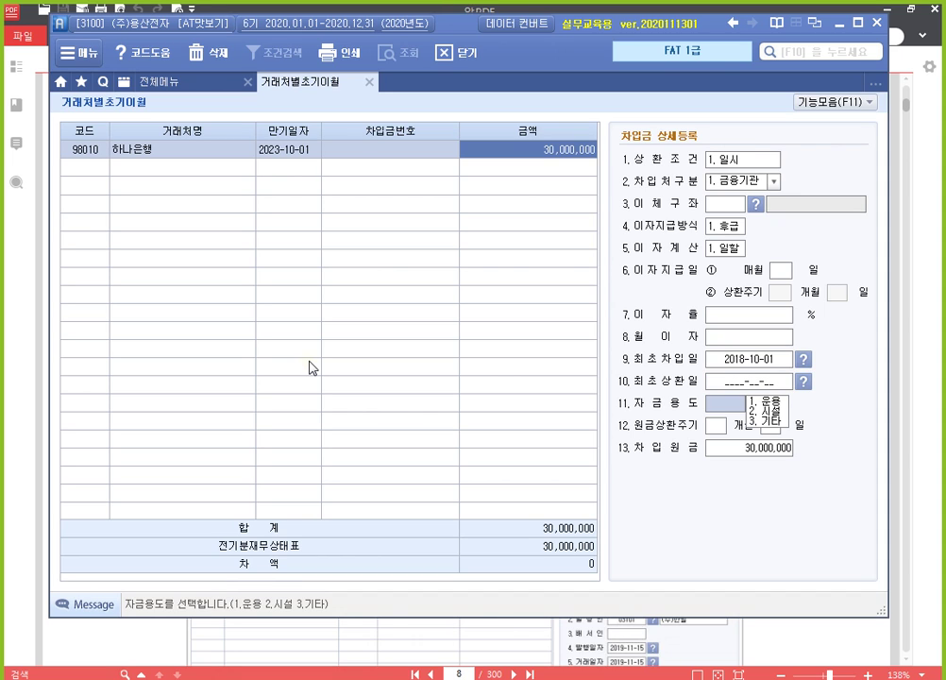
pyautogui.press('Return')
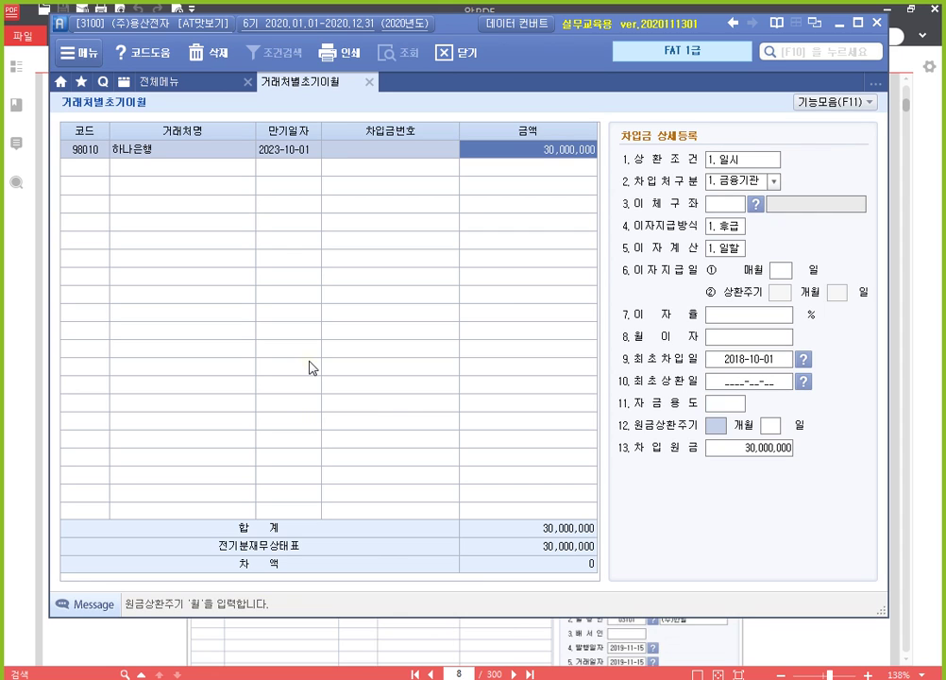
pyautogui.press('Return')
pyautogui.press('Return')
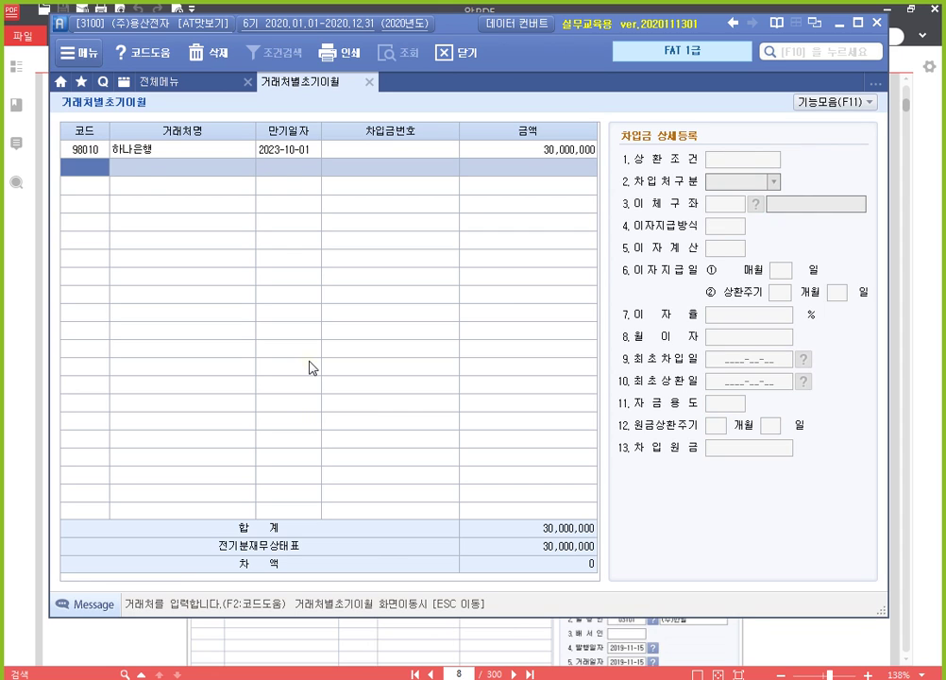
# Step: Close the 거래처별초기이월 screen with 장기차입금 balanced and bring up 알PDF textbook page 9
pyautogui.press('Up')
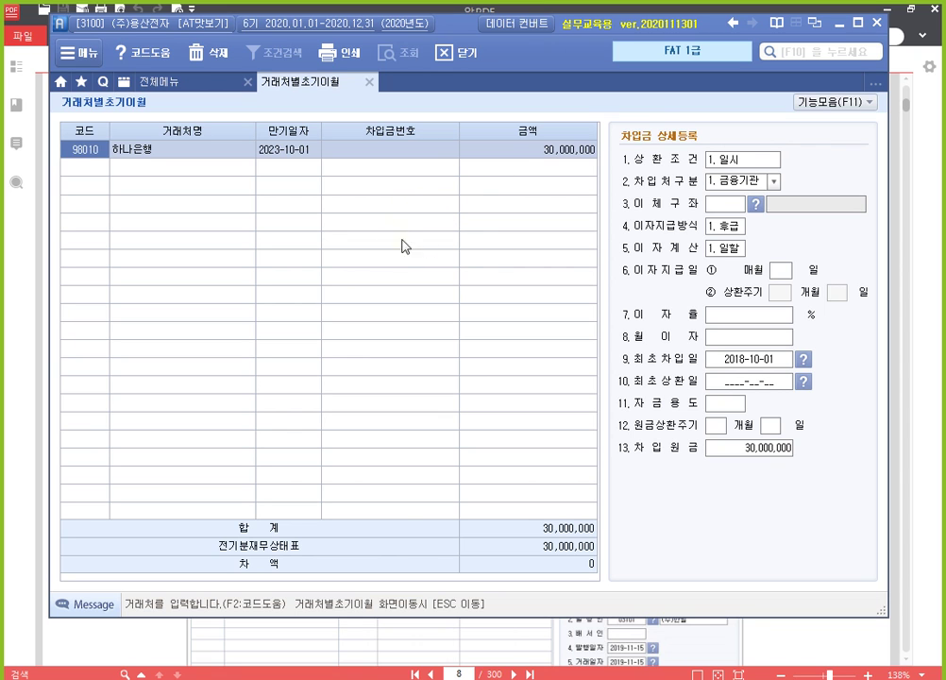
pyautogui.press('Escape')
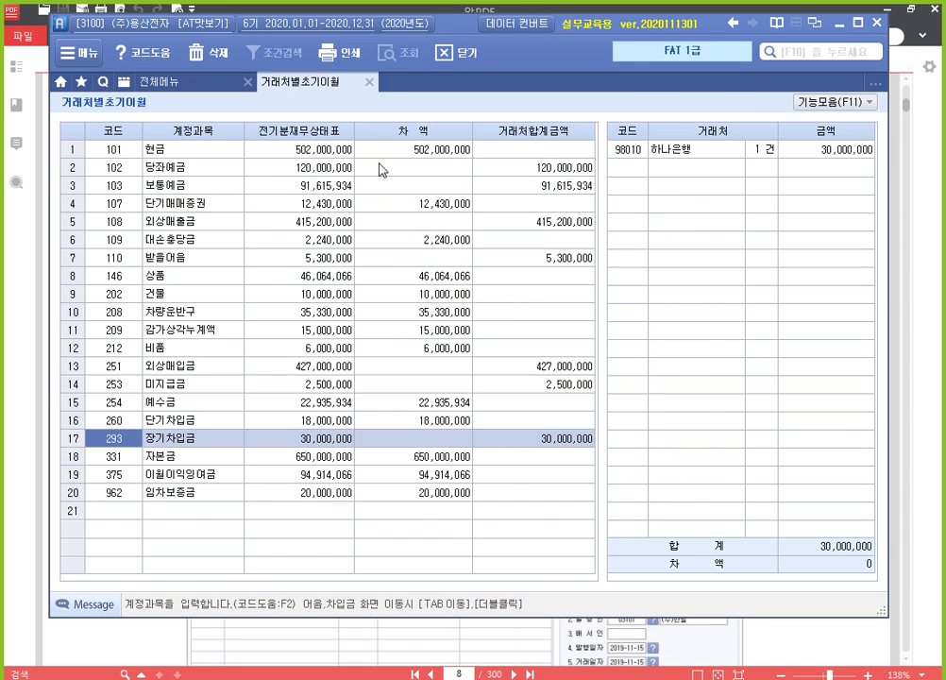
pyautogui.click(370, 83)
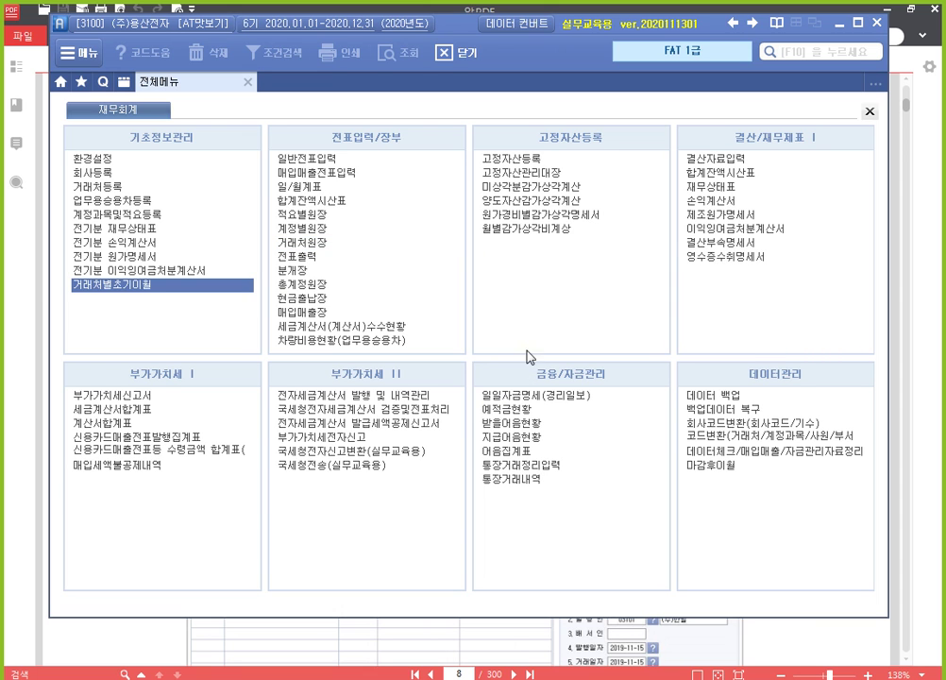
pyautogui.click(935, 227)
pyautogui.scroll(-15, 615, 439)
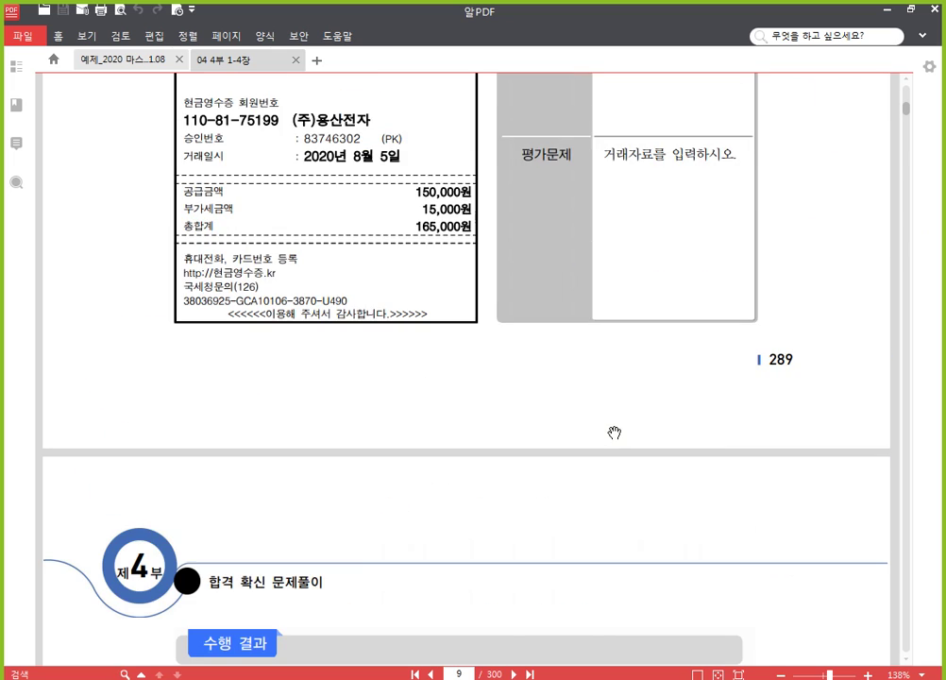